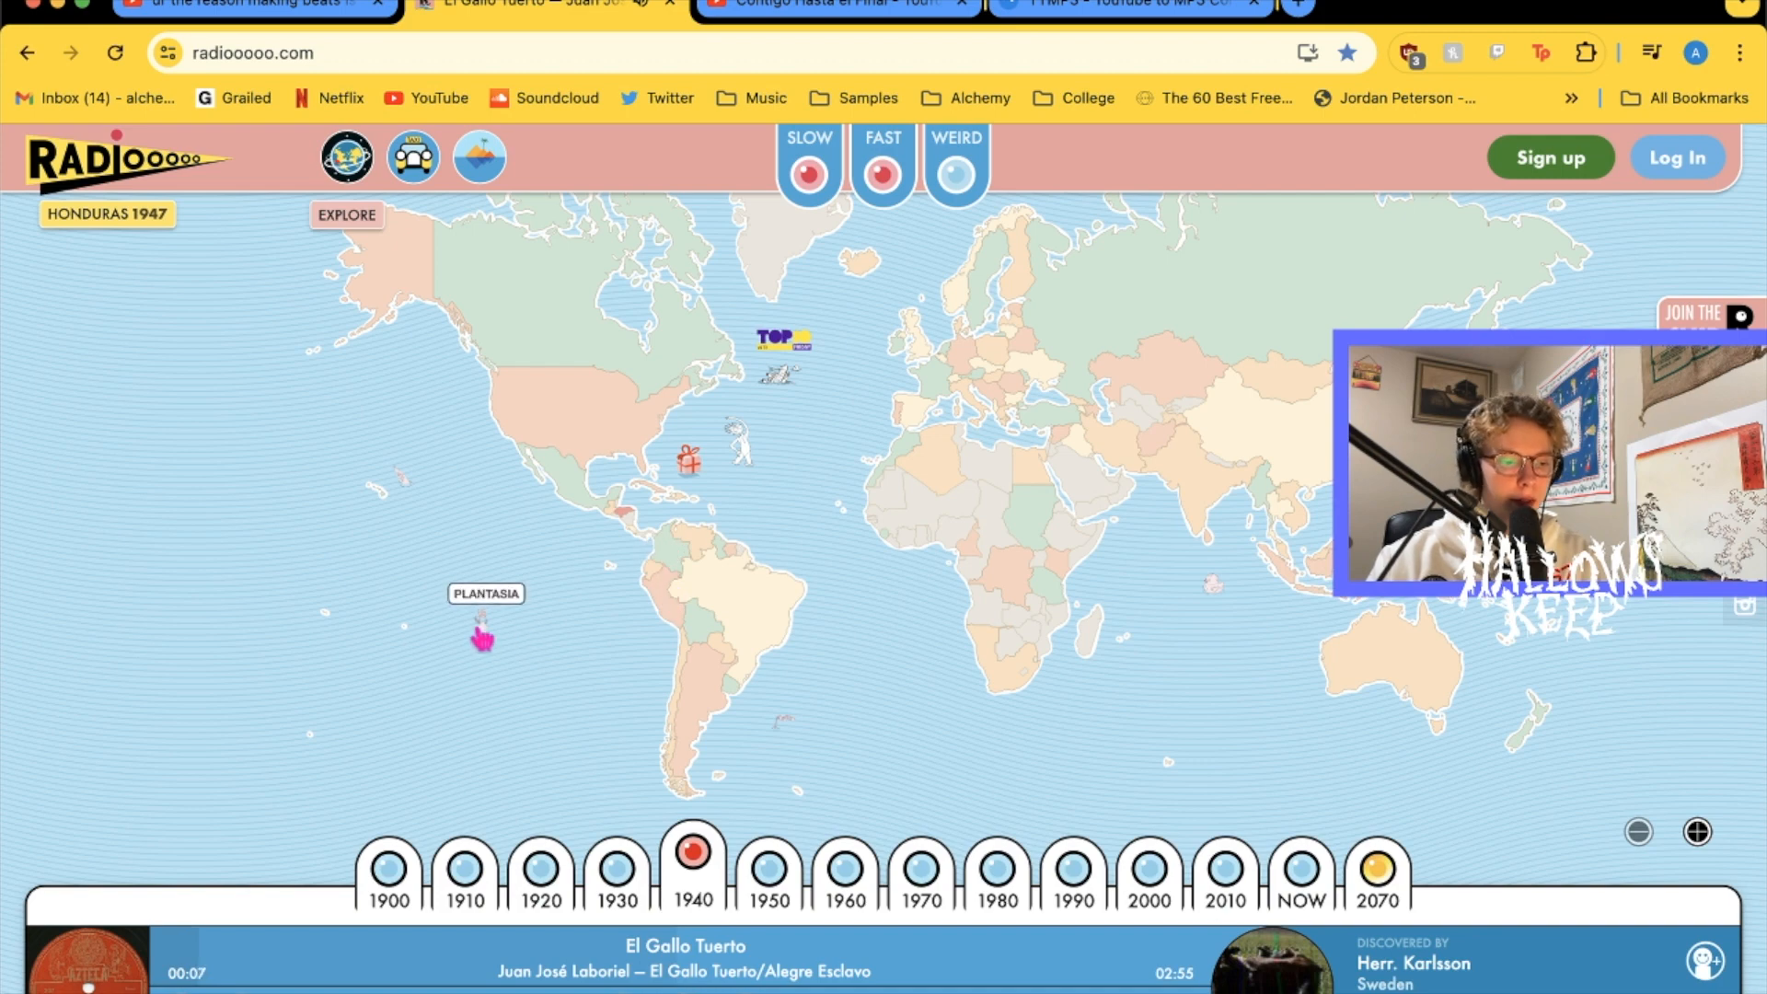
Step: Play a song from the United States in the 1960 decade on the Radiooooo world map
click(433, 297)
click(833, 879)
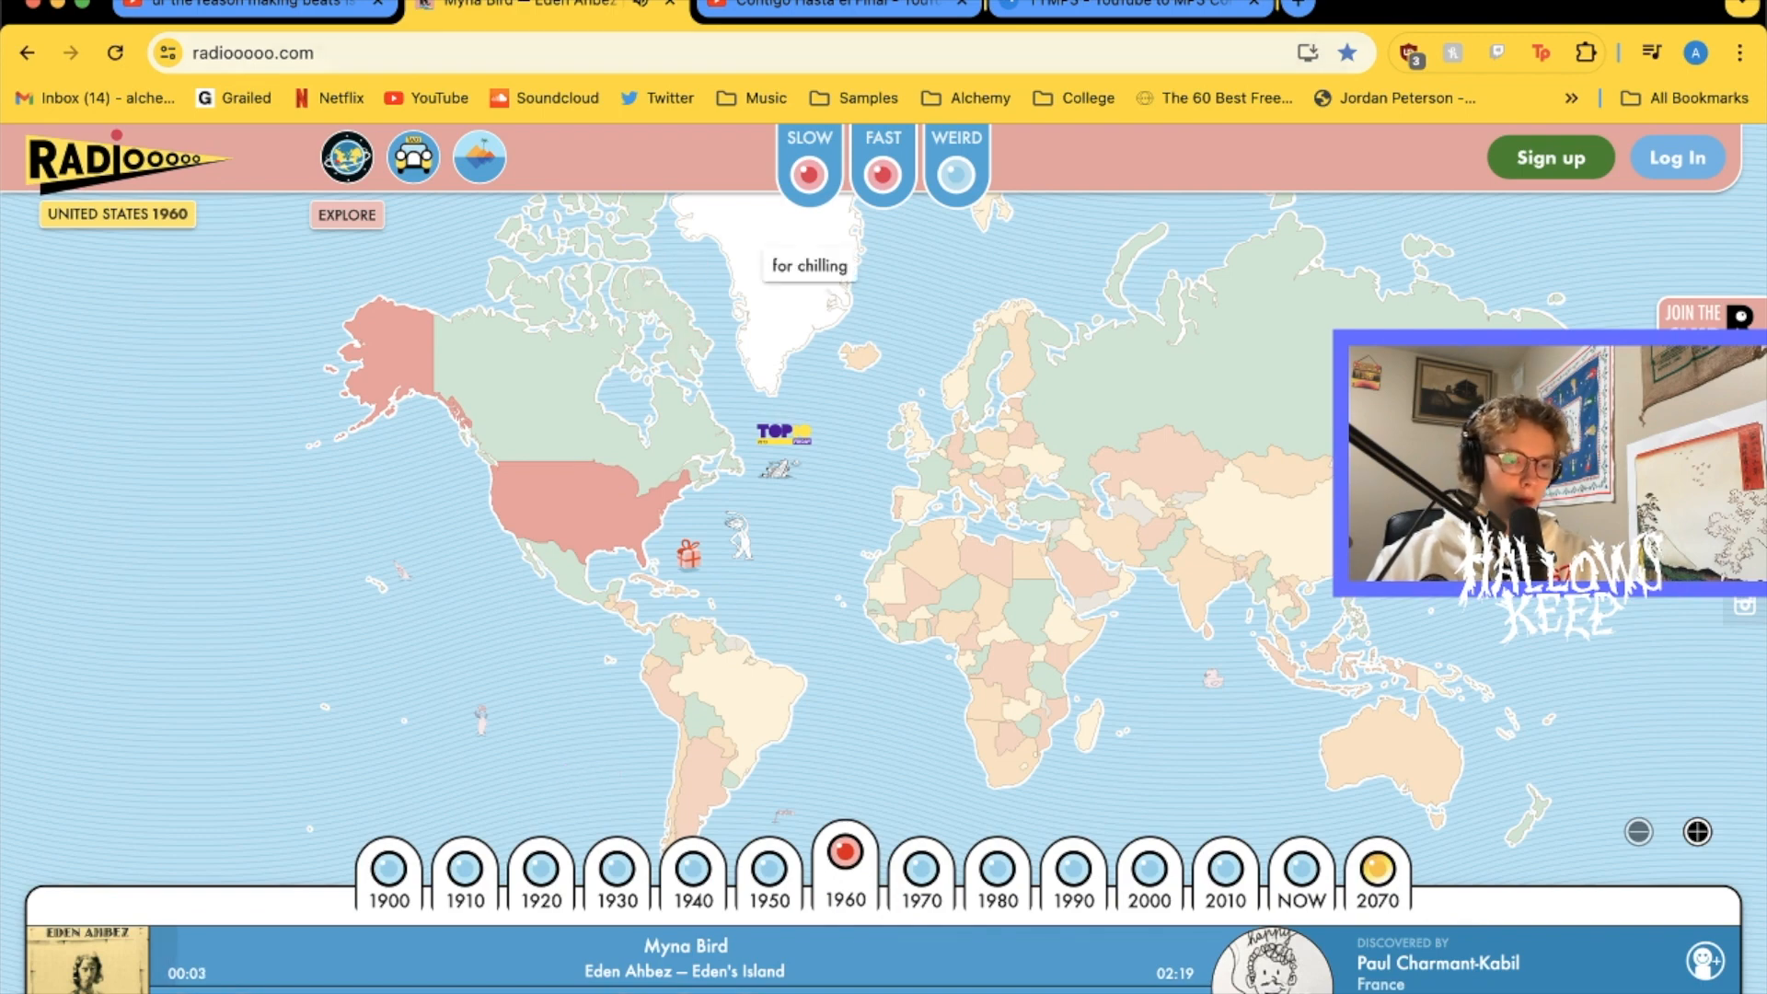
Step: Download the converted MP3 of Contigo Hasta el Final from the YTMP3 site and close the pop-up page it opens
click(762, 18)
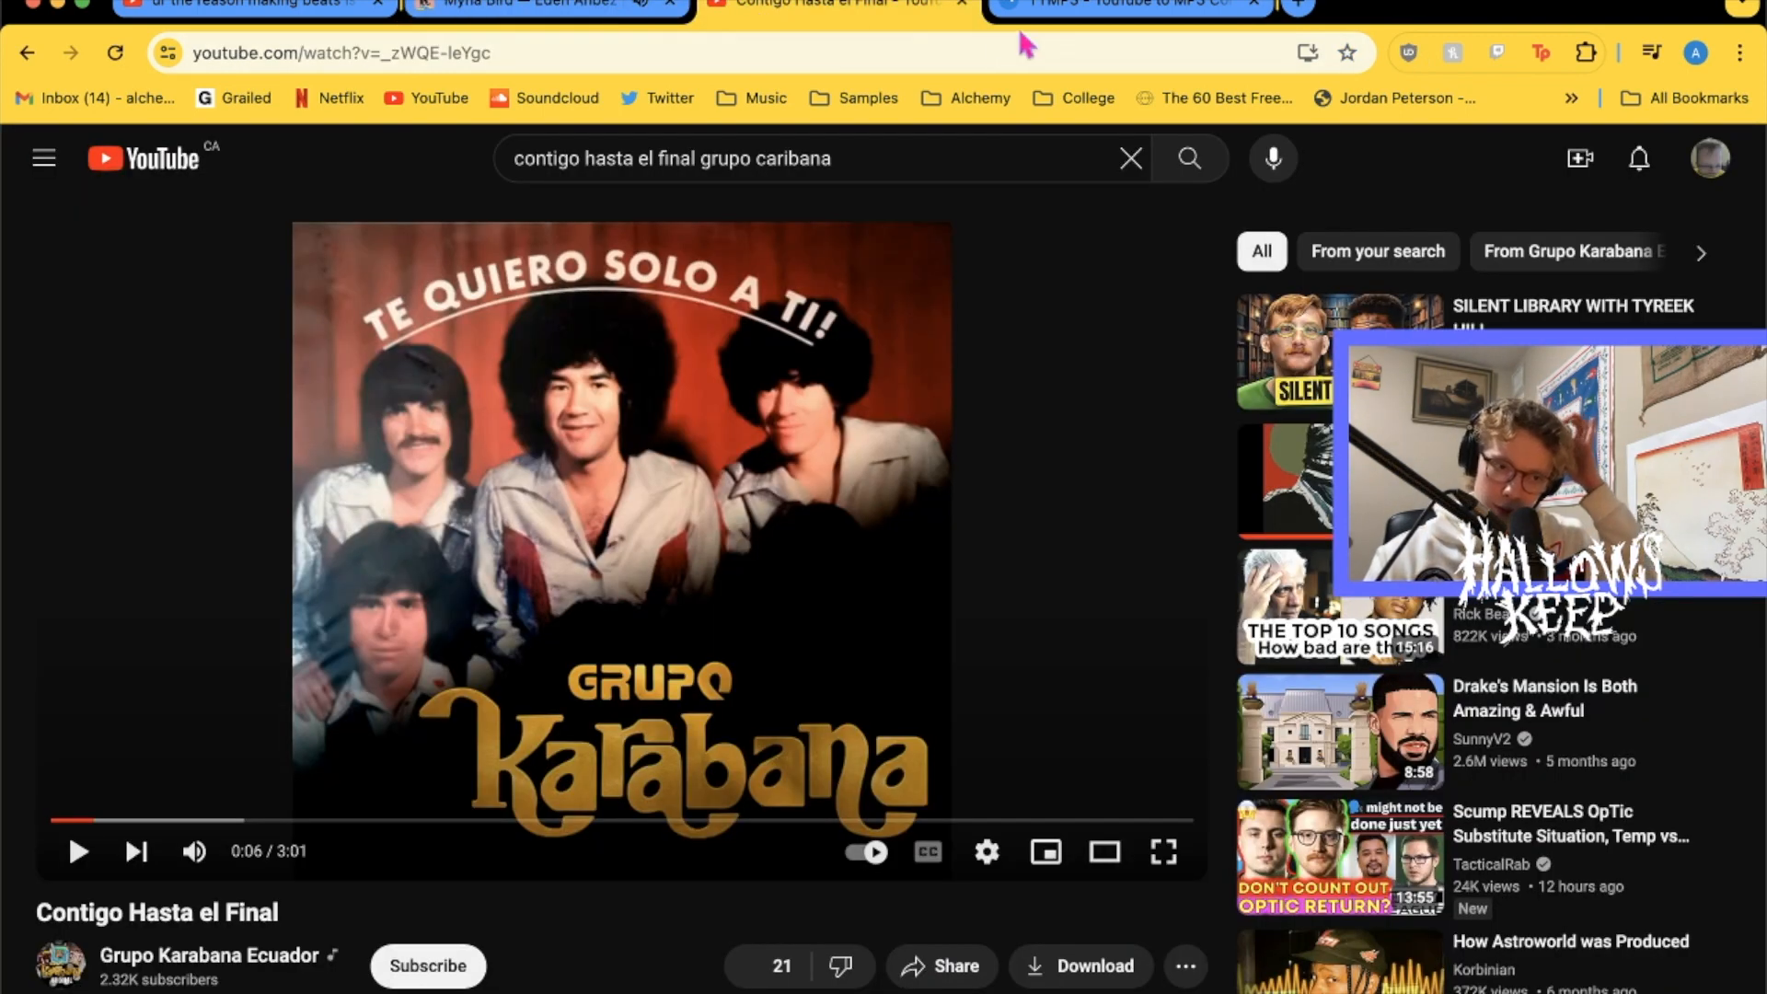
click(1060, 11)
click(298, 48)
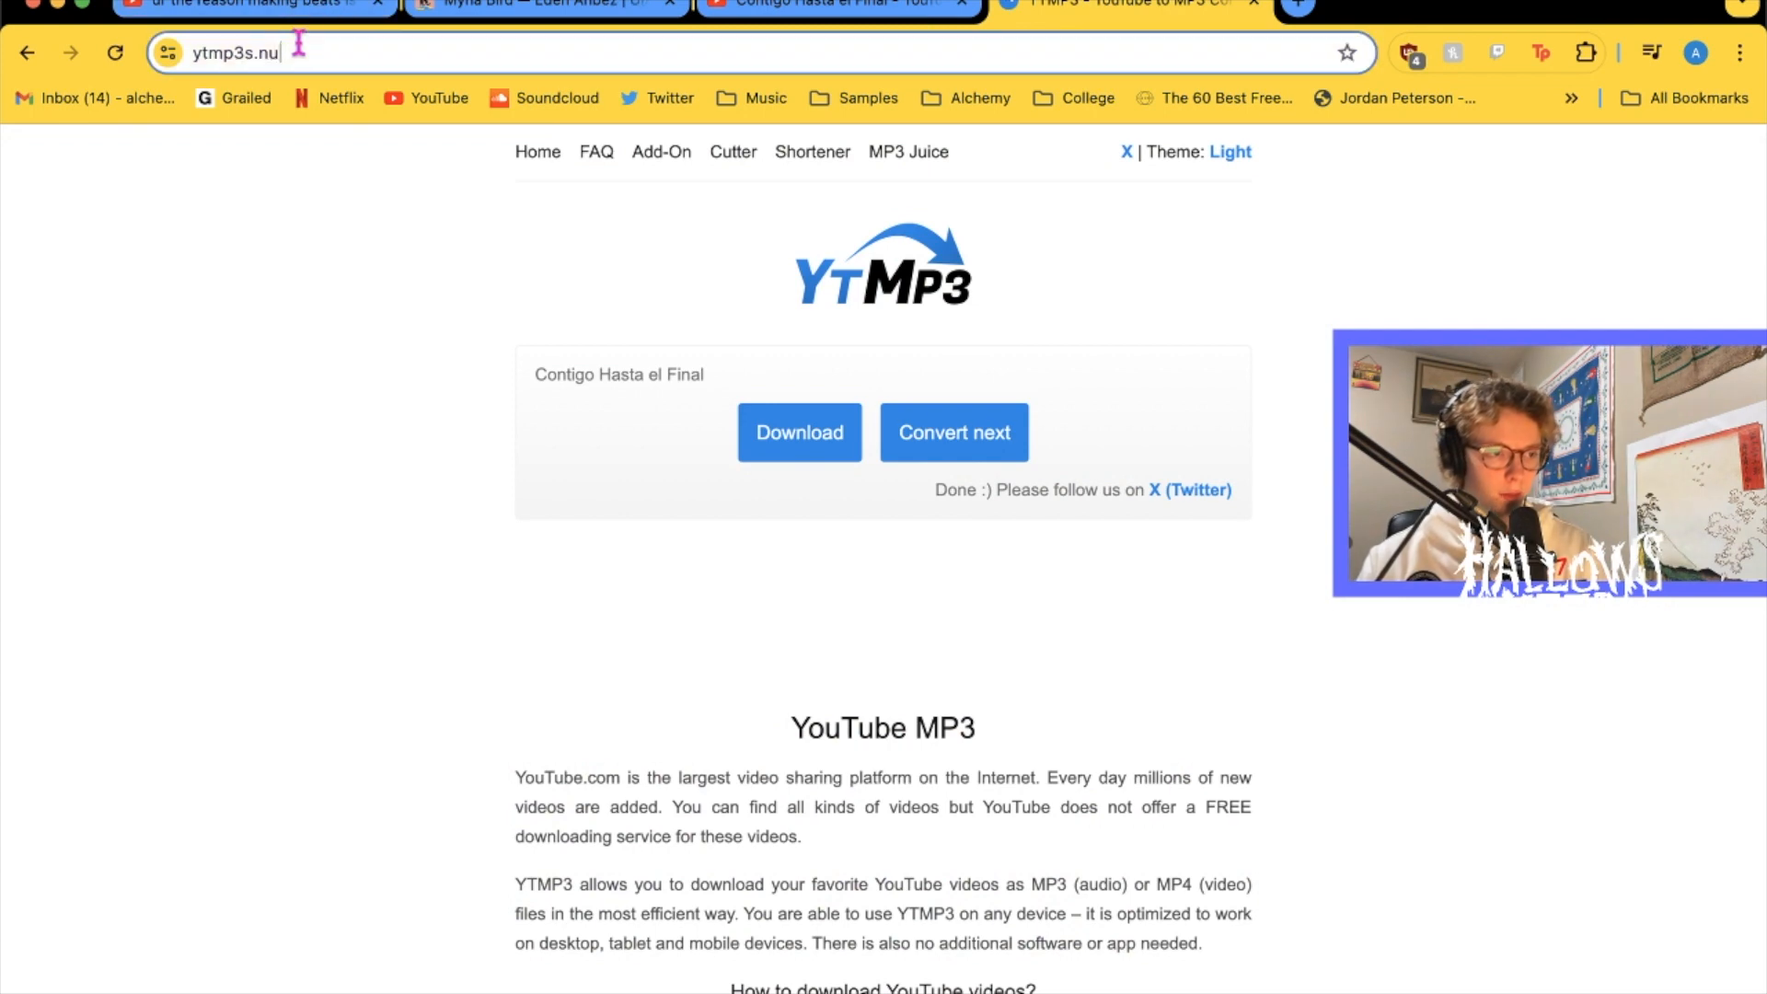
click(792, 440)
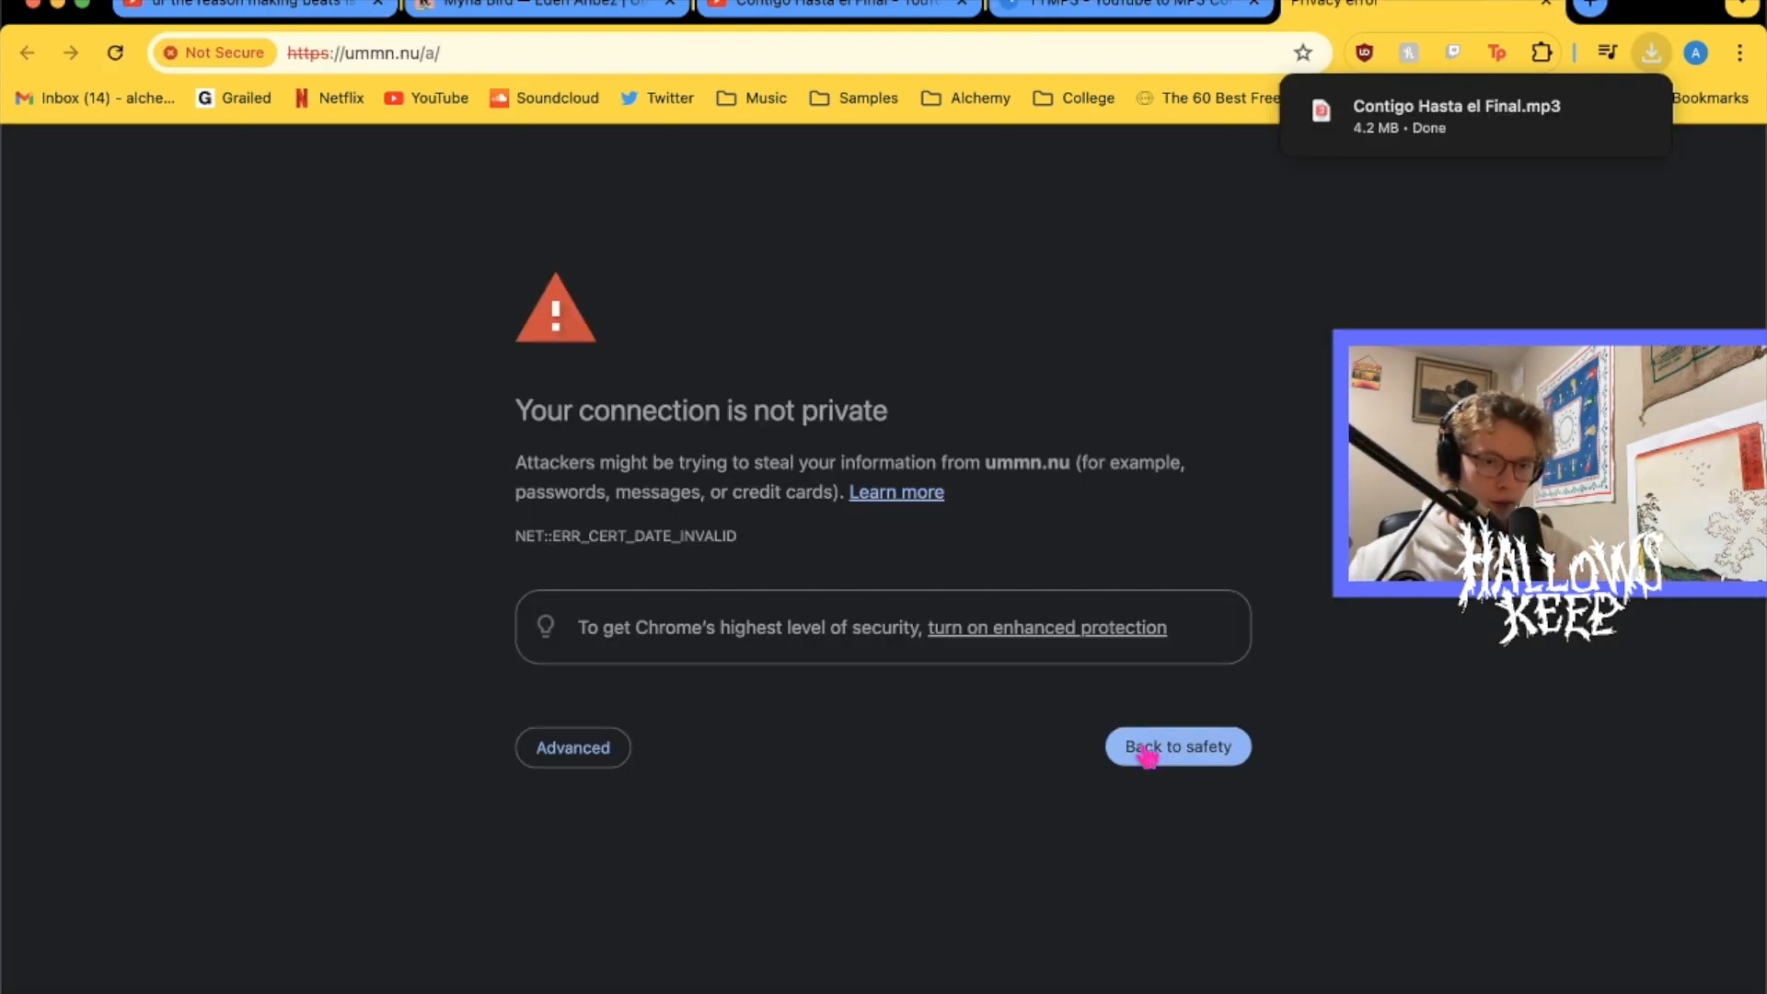
click(1546, 3)
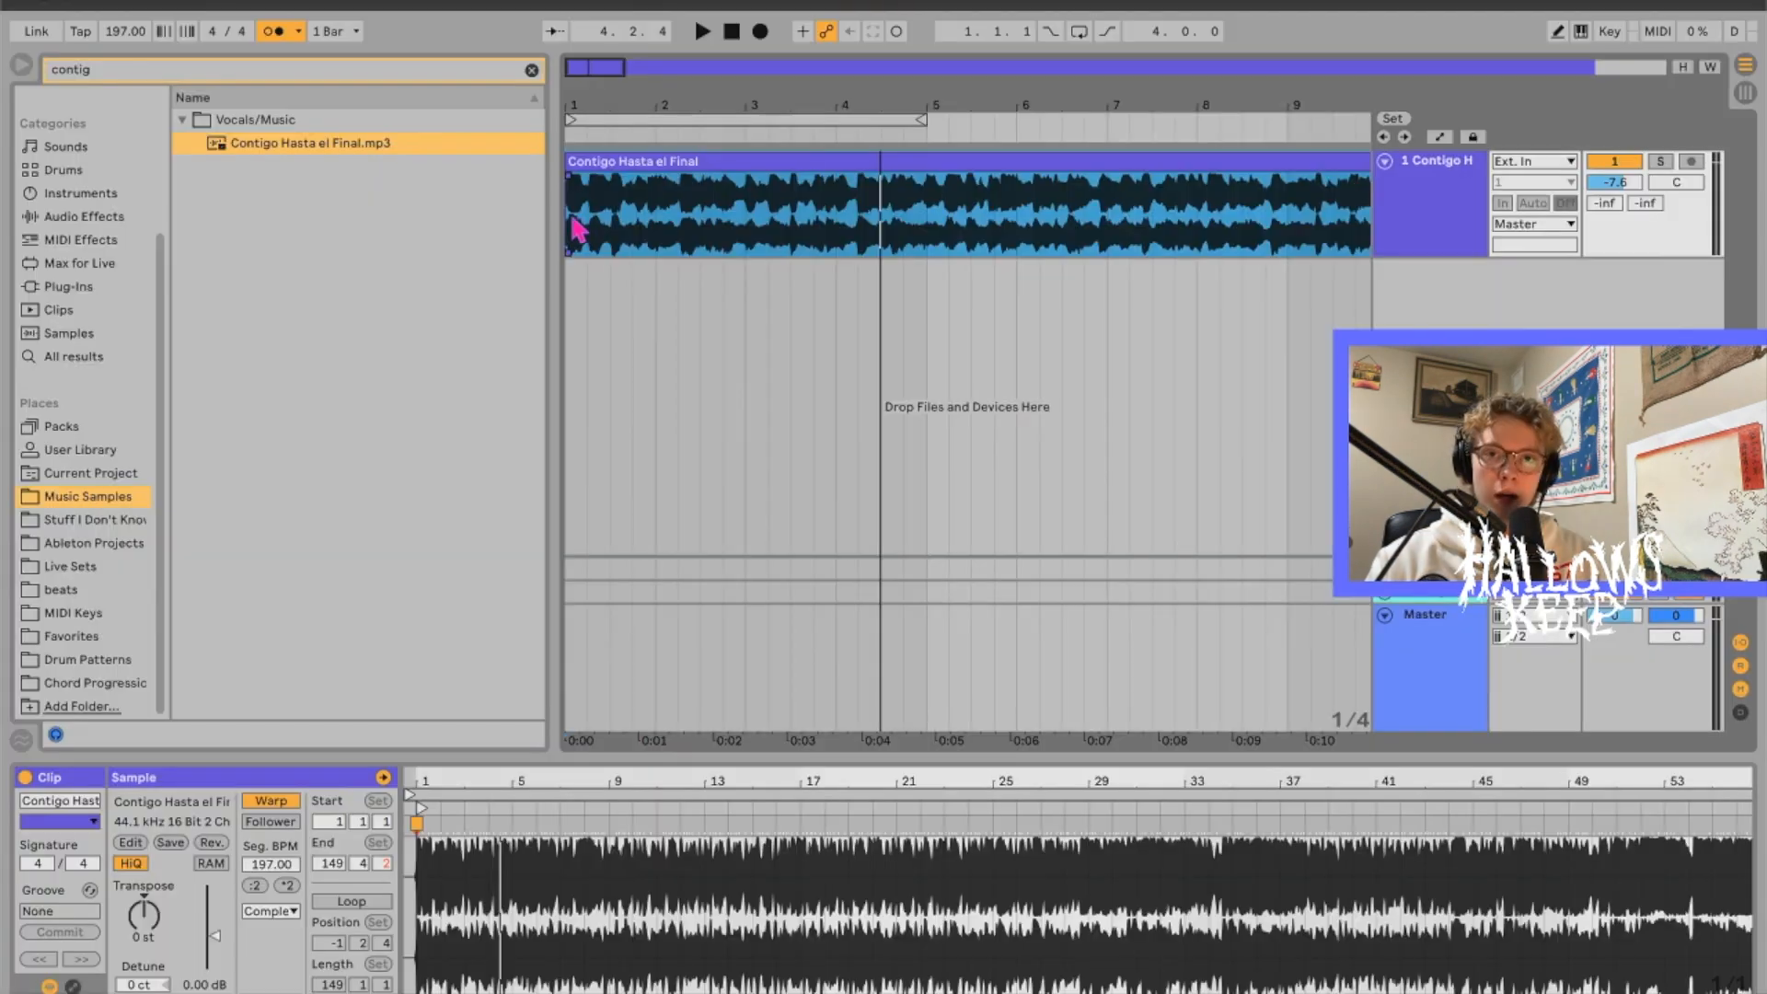
Step: Switch to Ableton Live, select the Contigo Hasta el Final clip and enlarge its waveform detail view
drag(578, 67, 578, 110)
key(space)
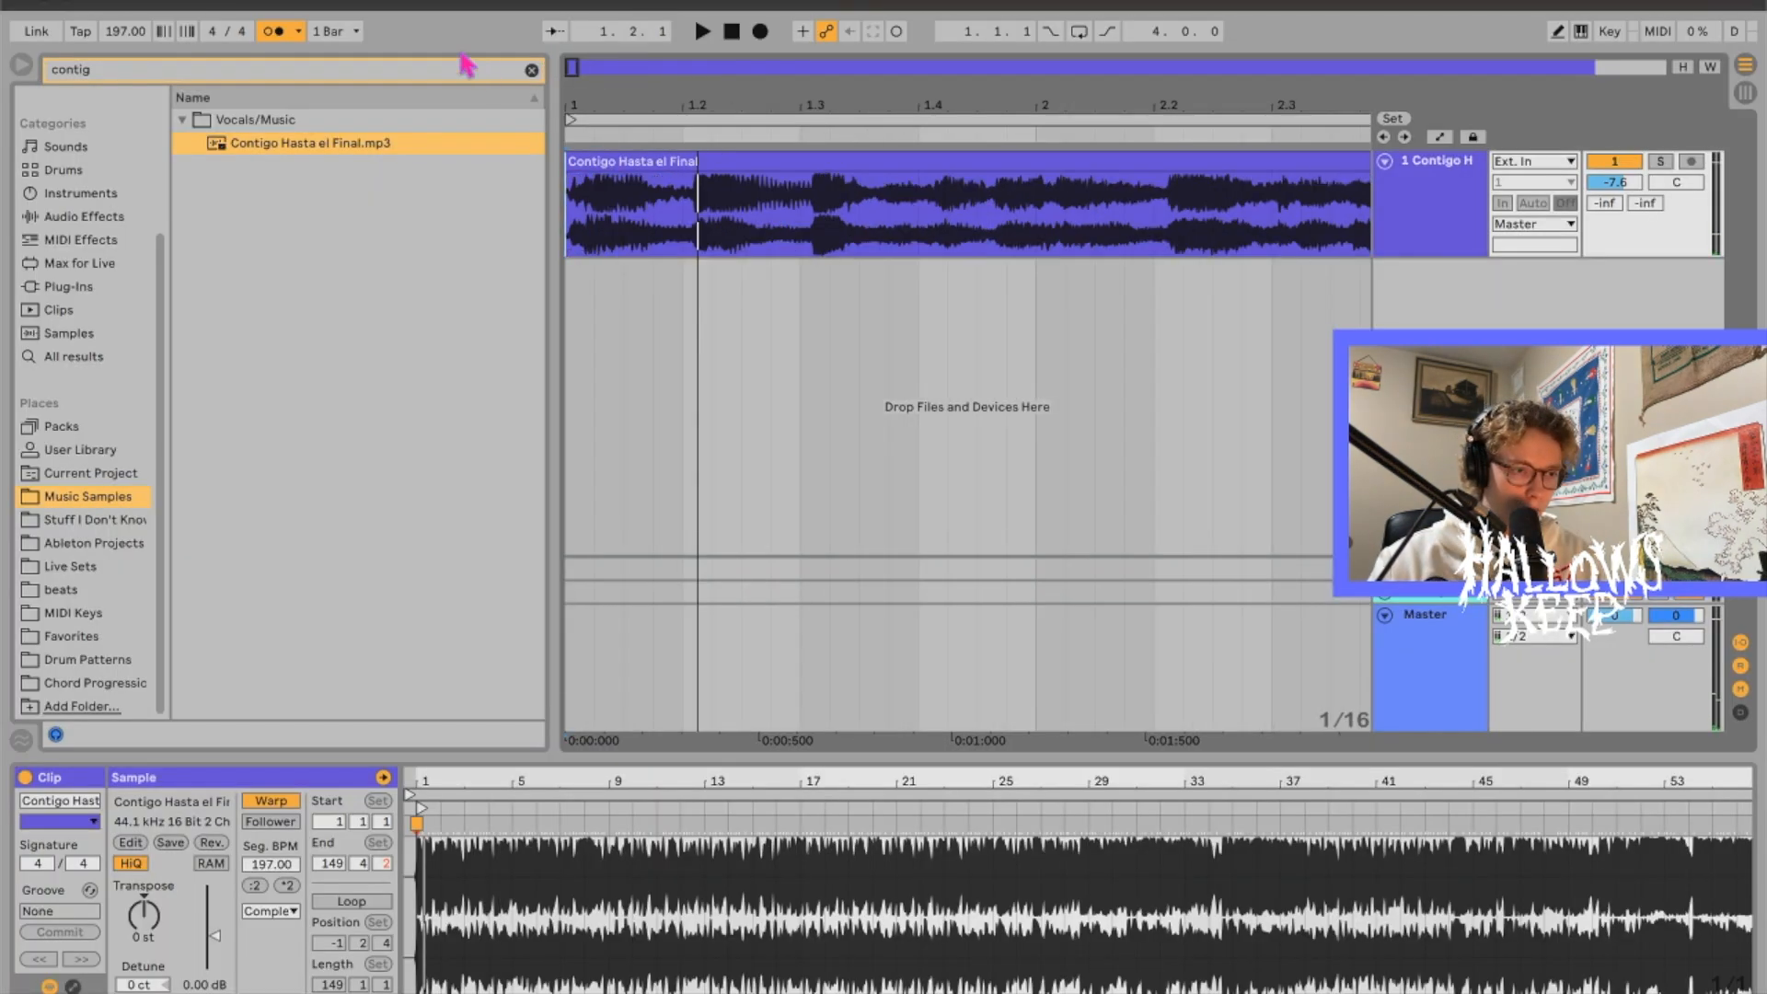
click(652, 165)
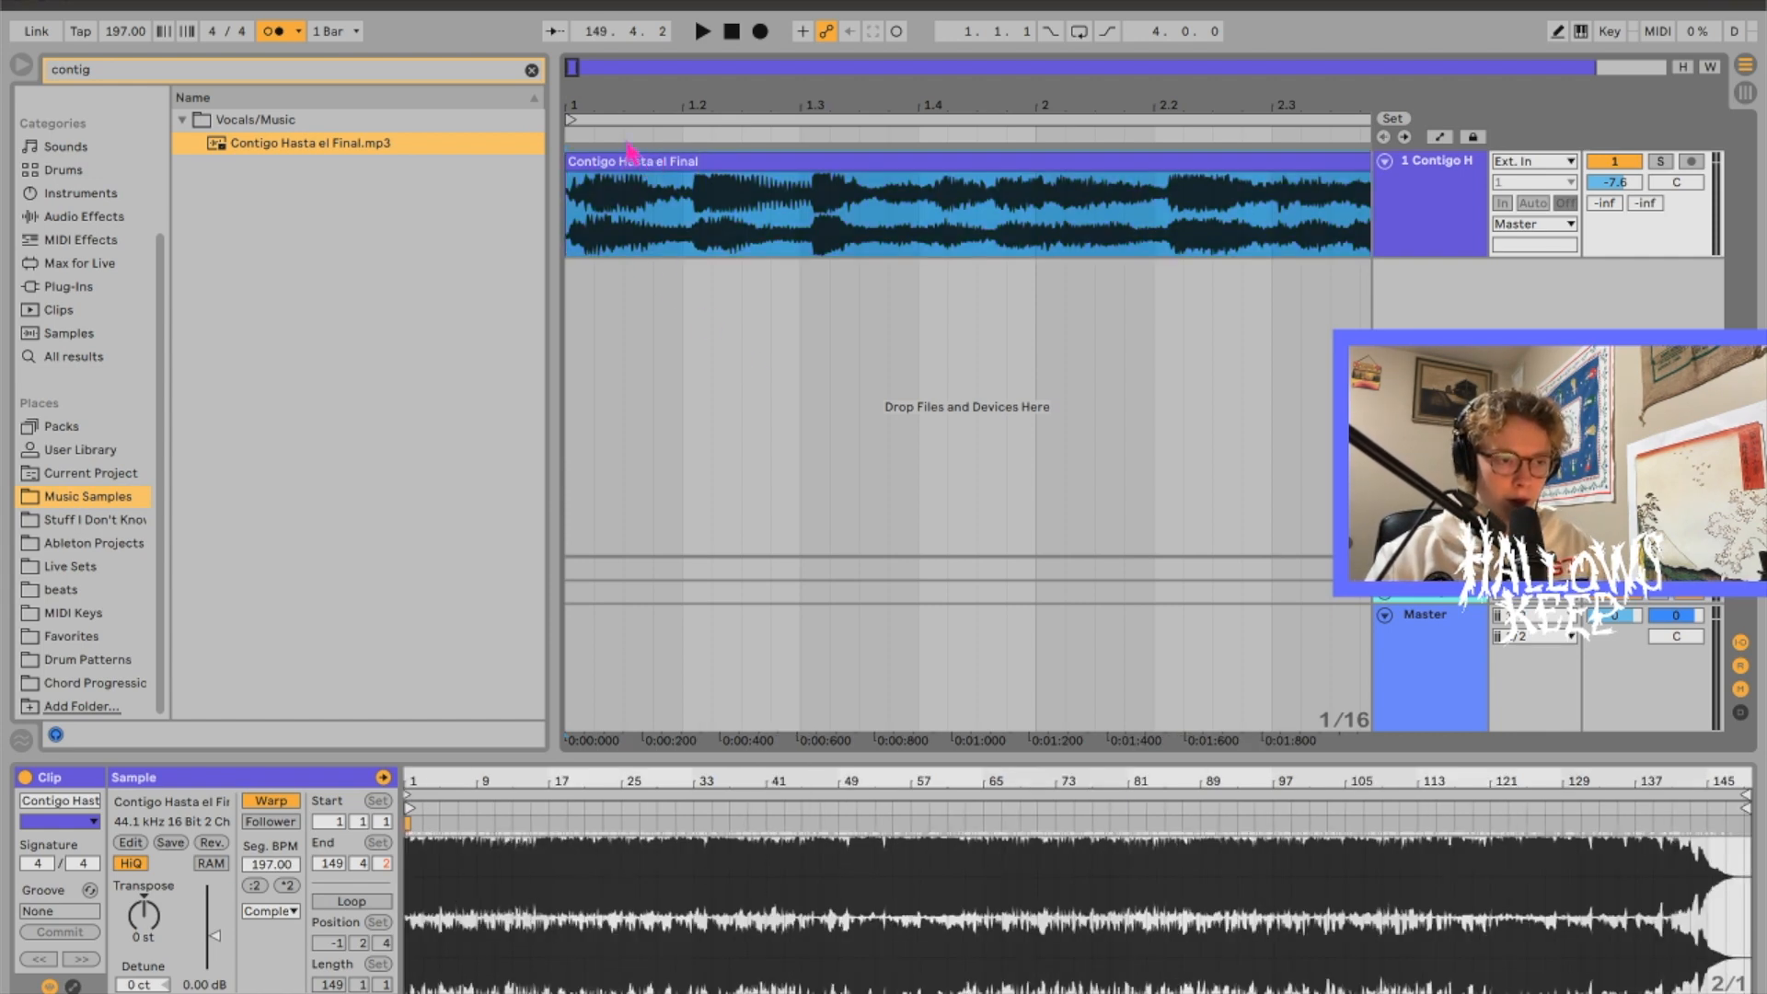
click(632, 164)
drag(674, 756, 644, 547)
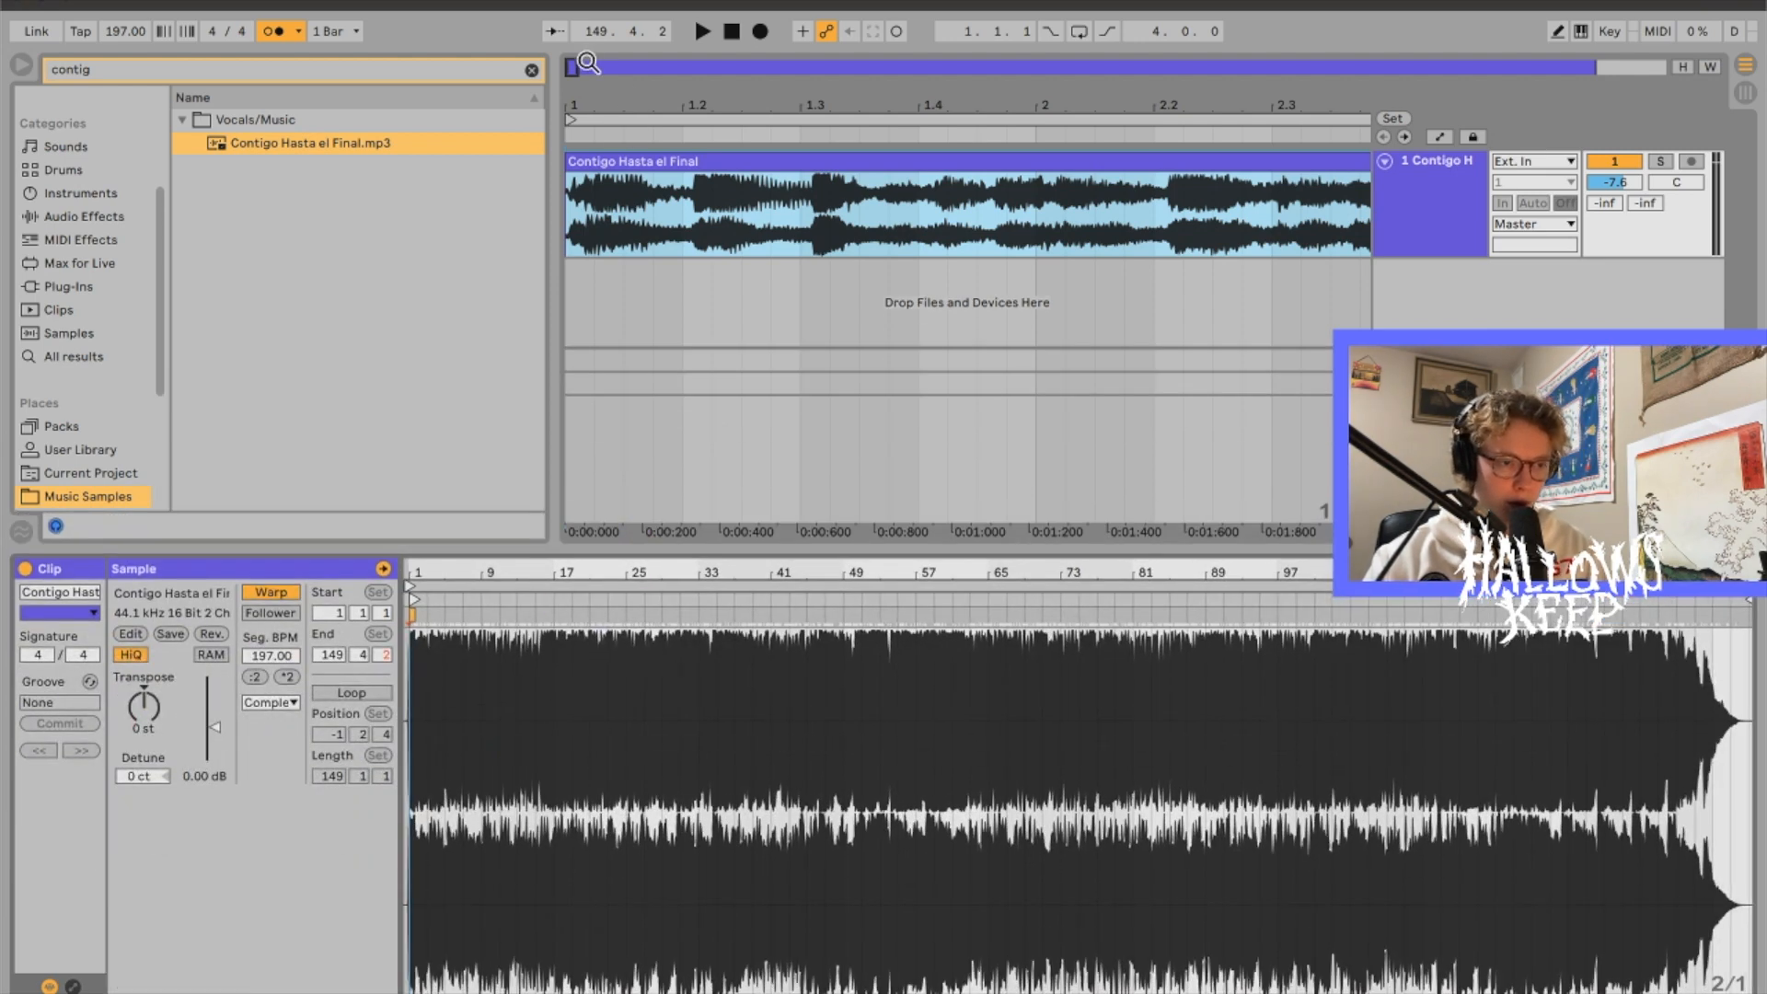
Step: Audition the song clip from bar 5 and from bar 9 to find where the loop section should end
drag(571, 66, 600, 57)
click(921, 198)
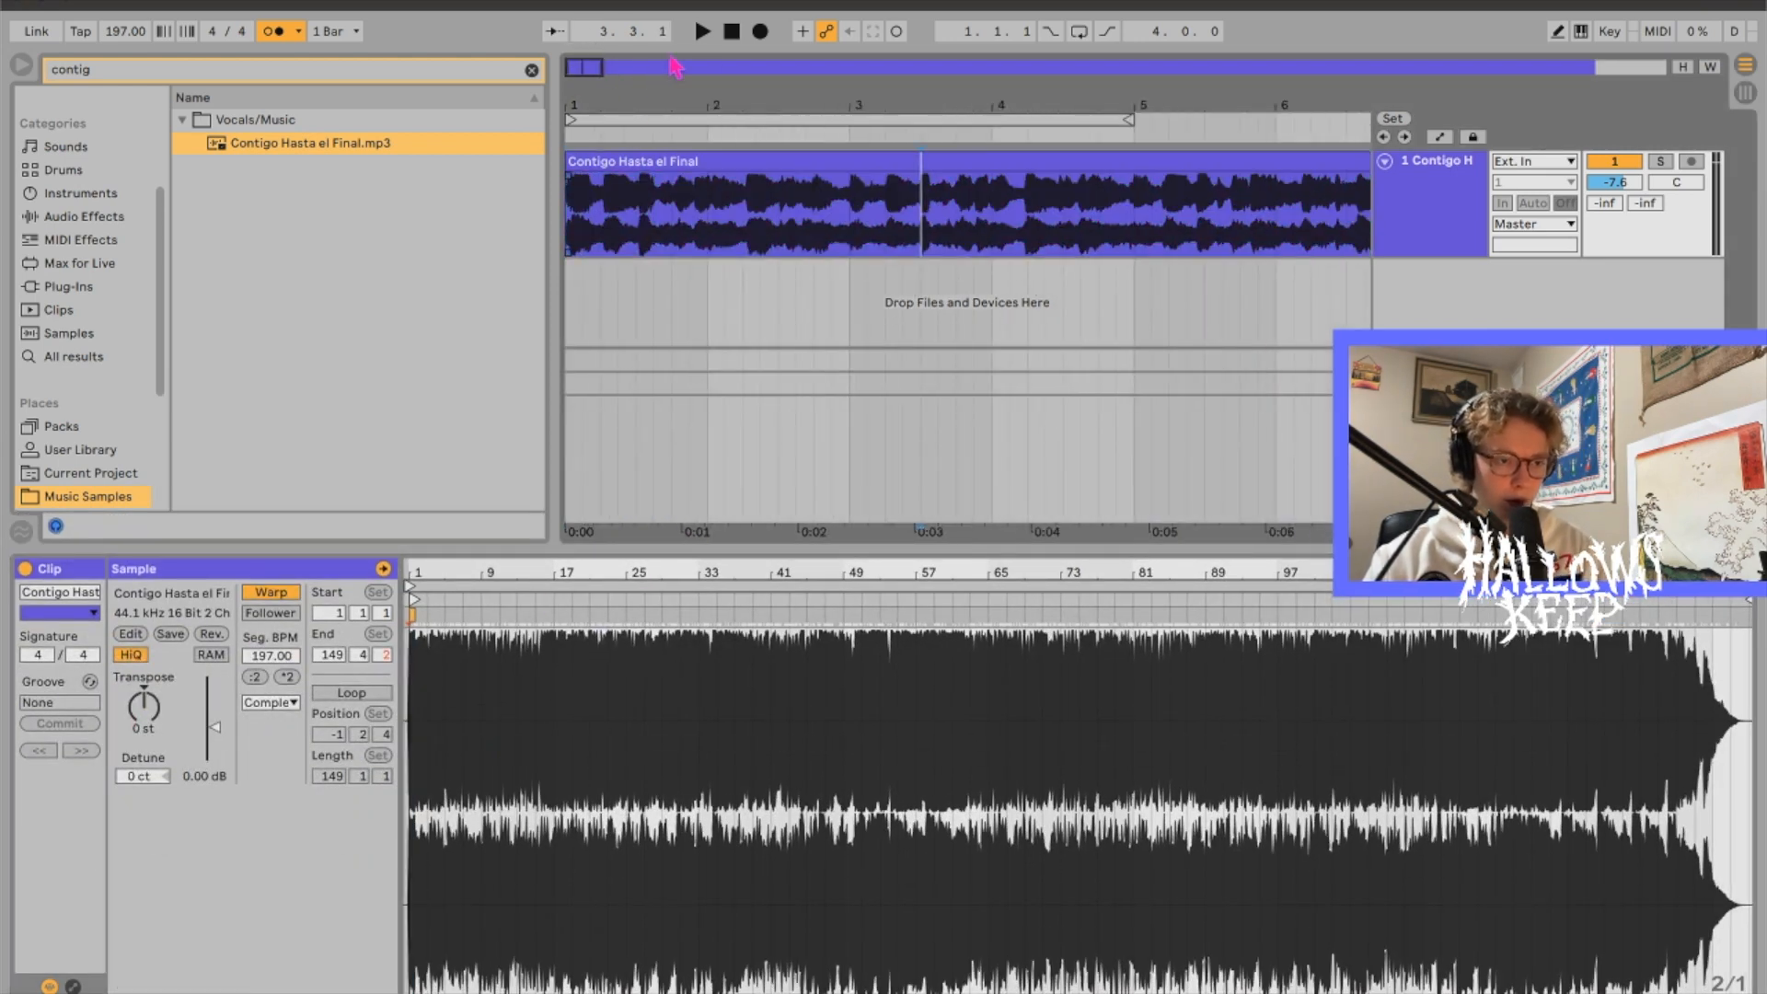
click(881, 230)
key(space)
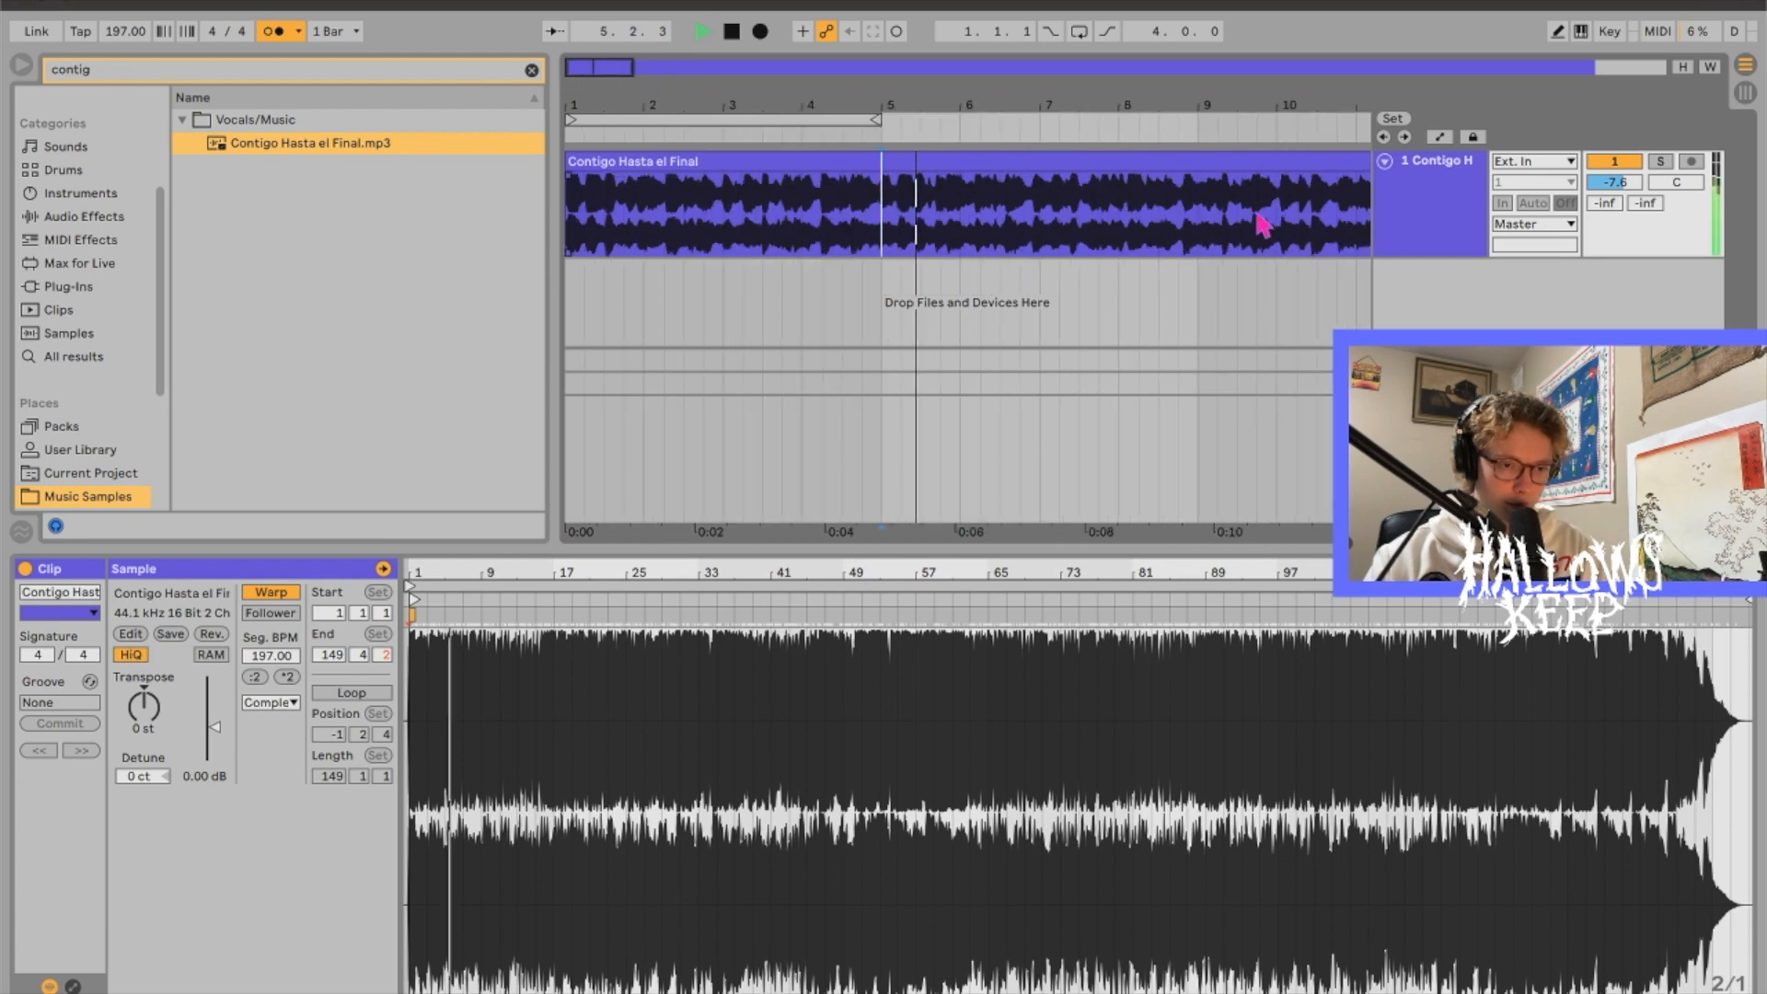
click(1218, 224)
key(space)
key(space)
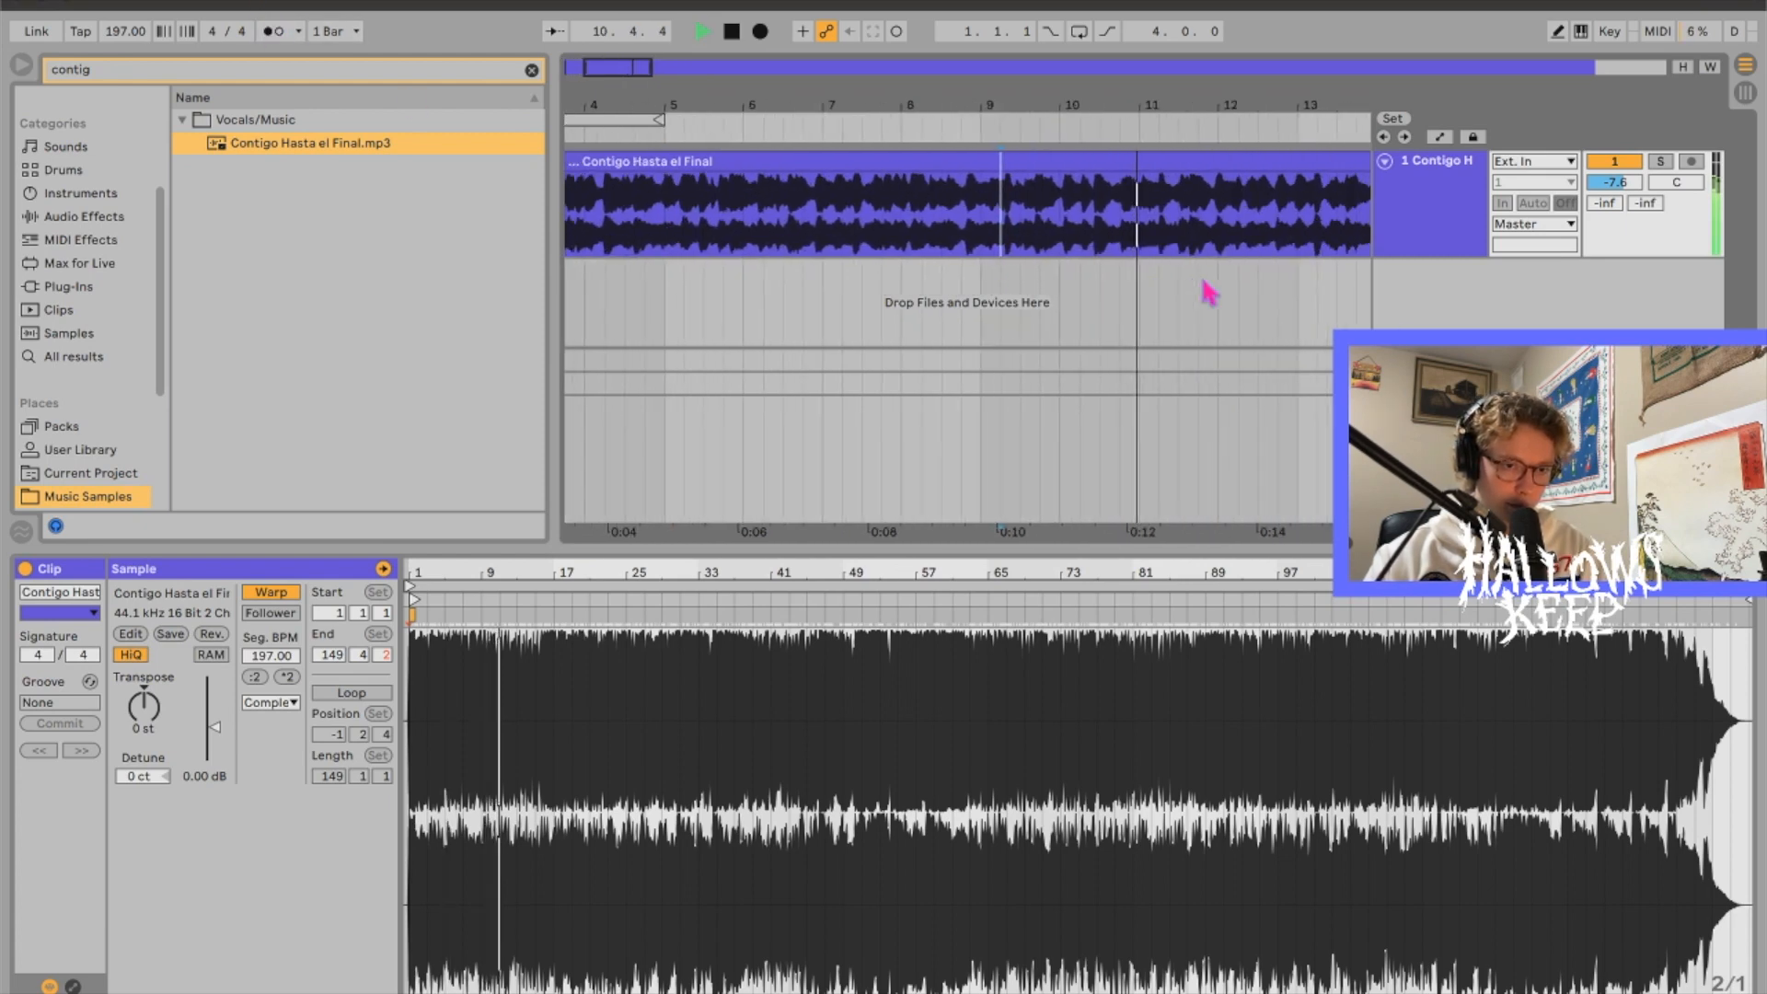
scroll(895, 241, up, 5)
key(space)
scroll(895, 241, left, 3)
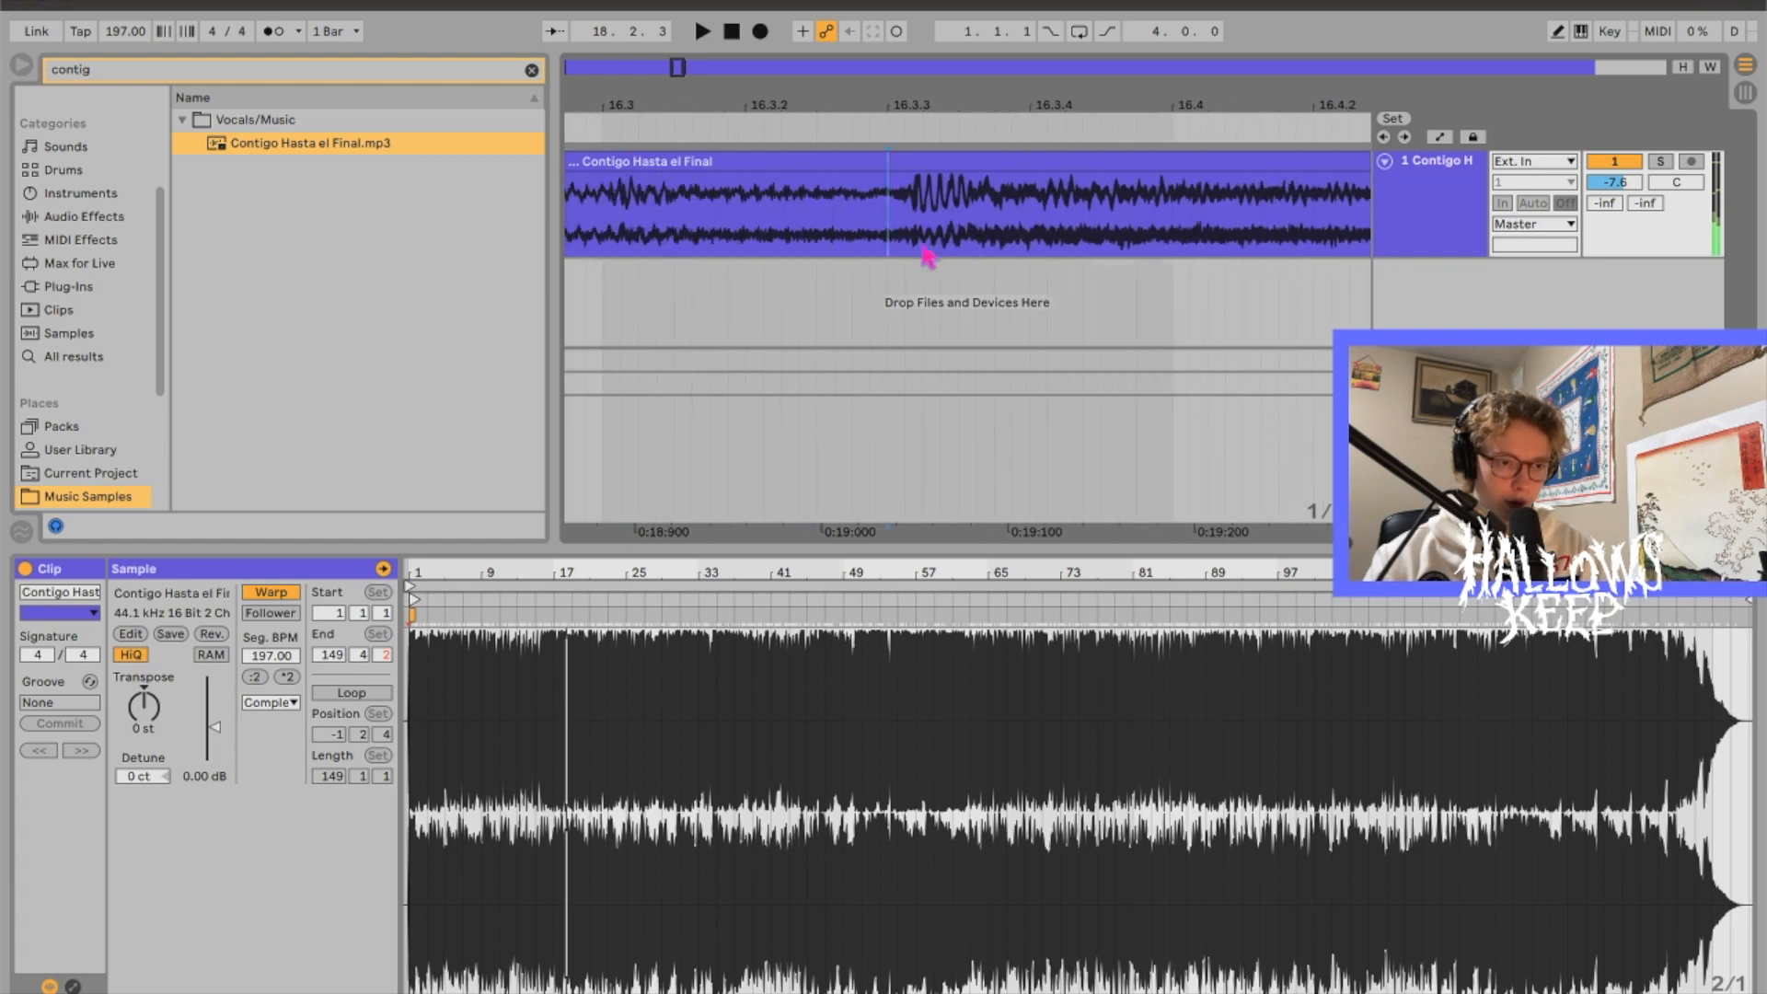
Step: Split the song clip at 16.3.3, just before the transient, and delete everything after the cut
click(909, 238)
key(ctrl+e)
key(Delete)
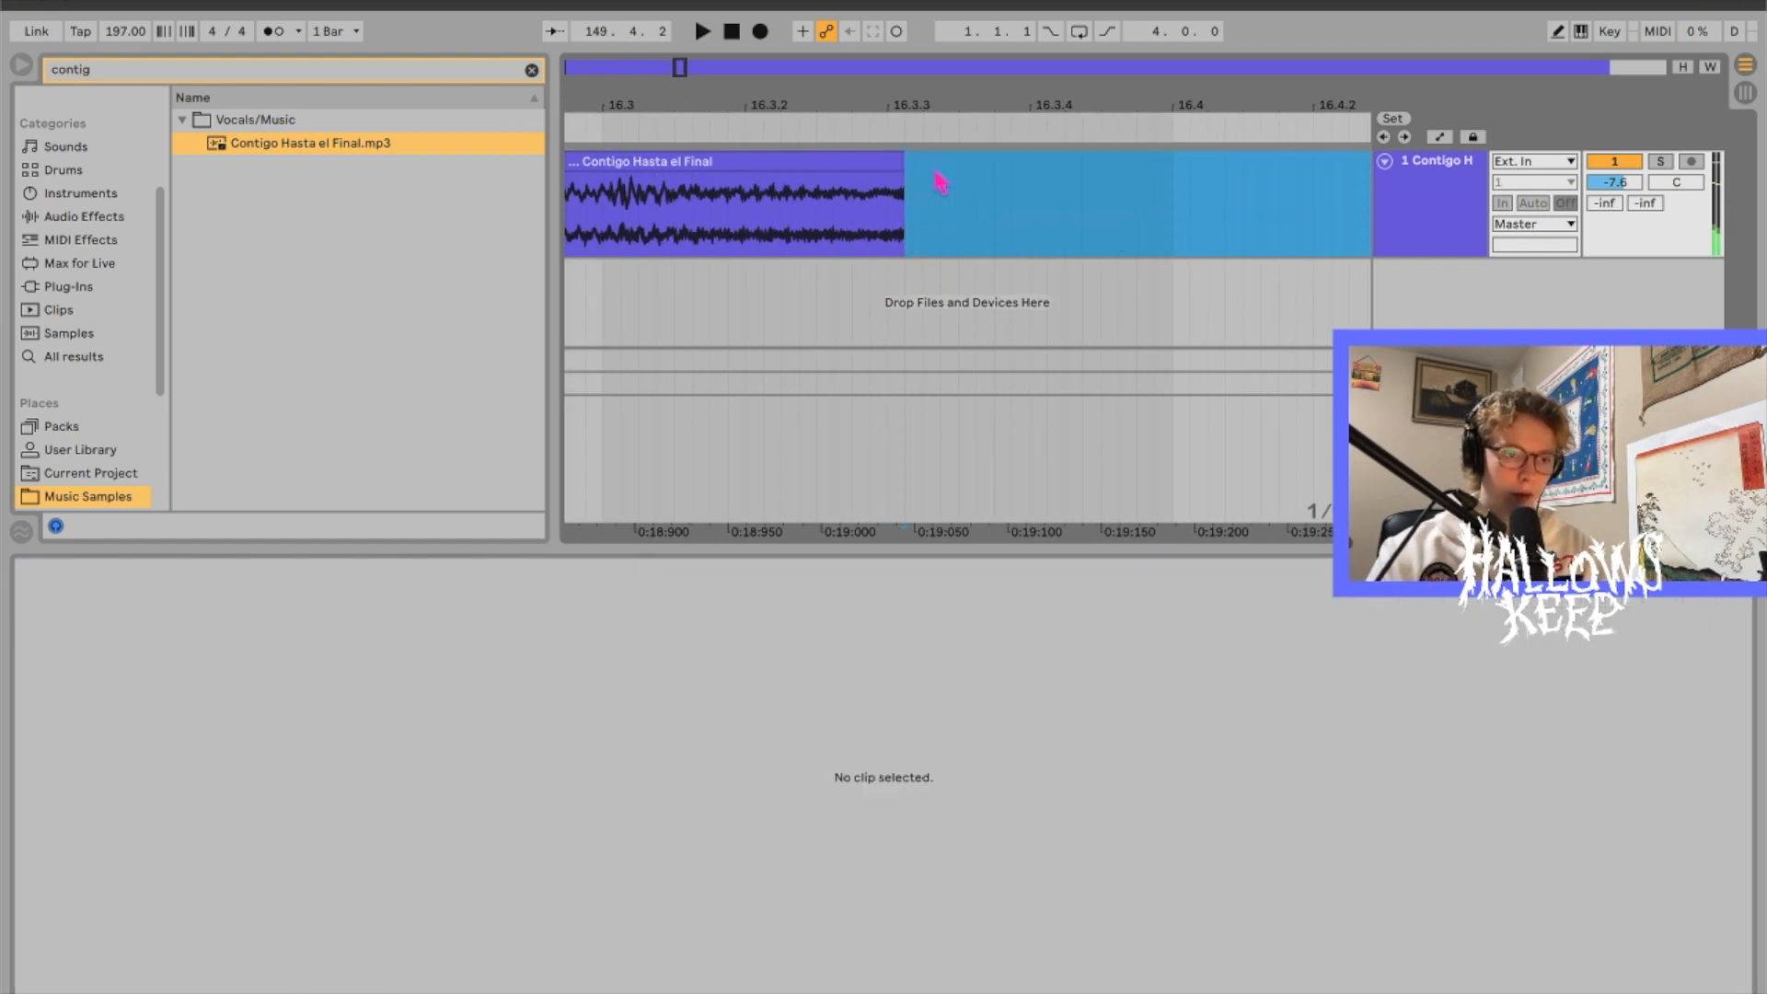
scroll(619, 185, down, 10)
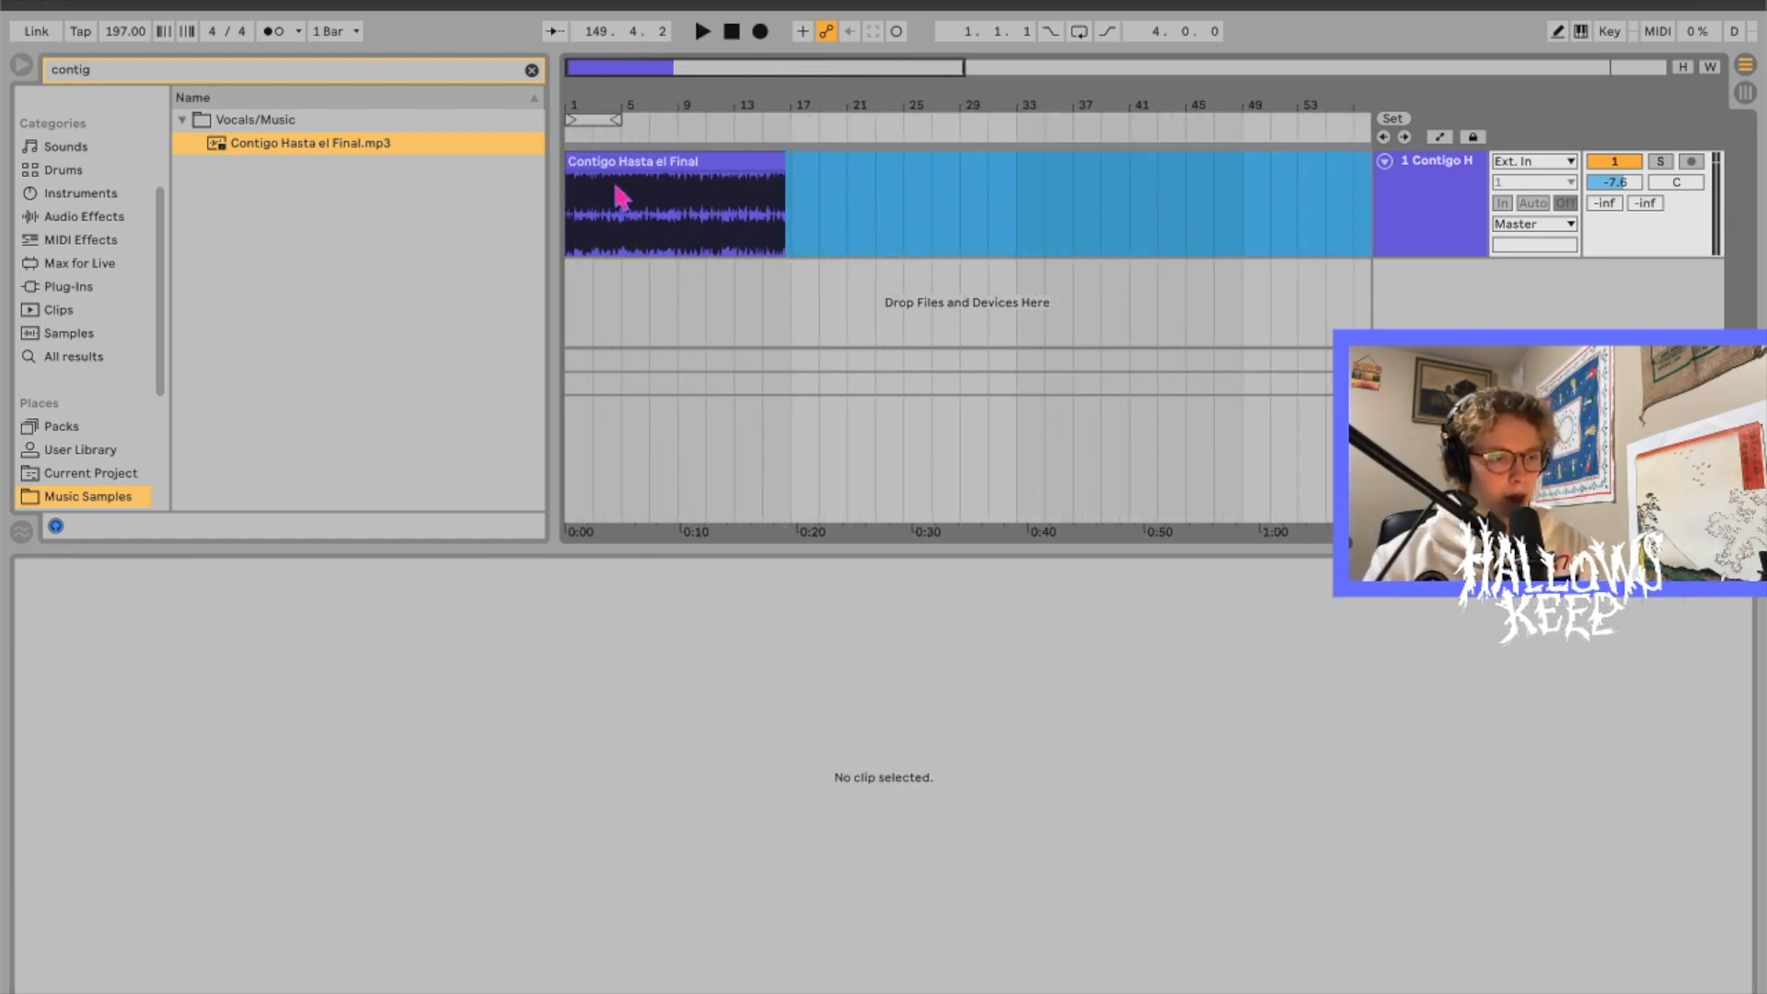
Step: Consolidate the trimmed clip and stretch it by moving its end warp marker to bar 17
click(621, 164)
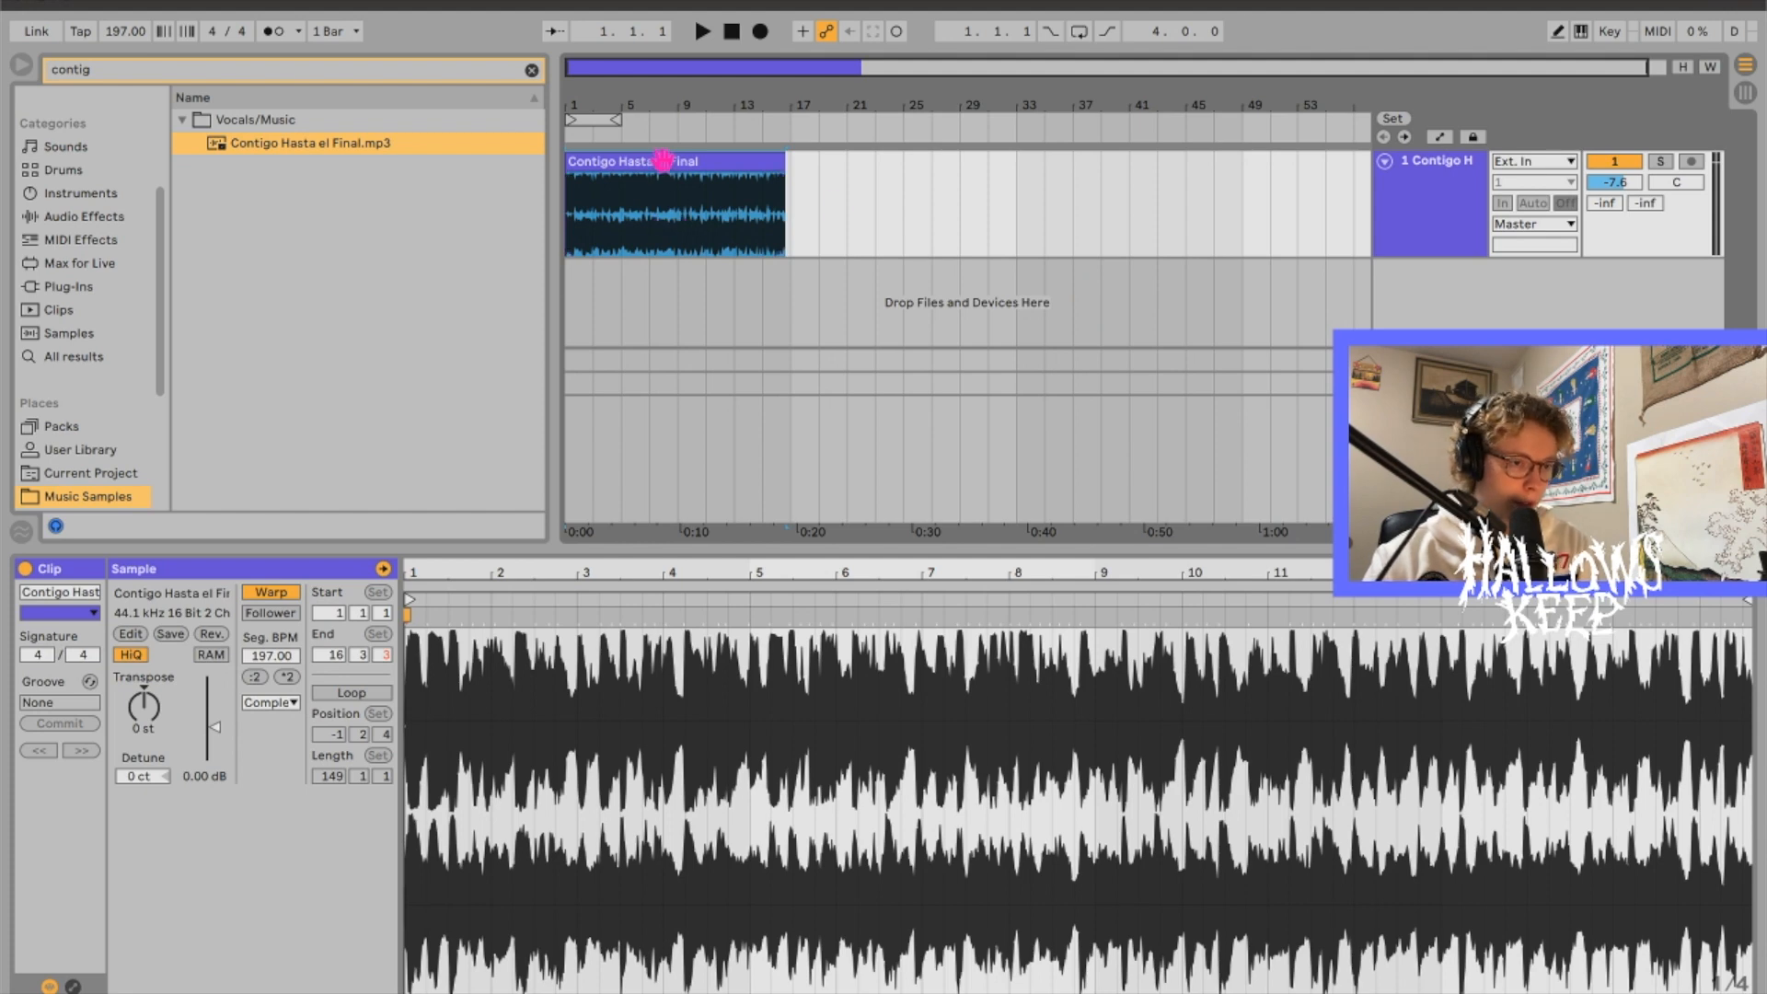
key(ctrl+j)
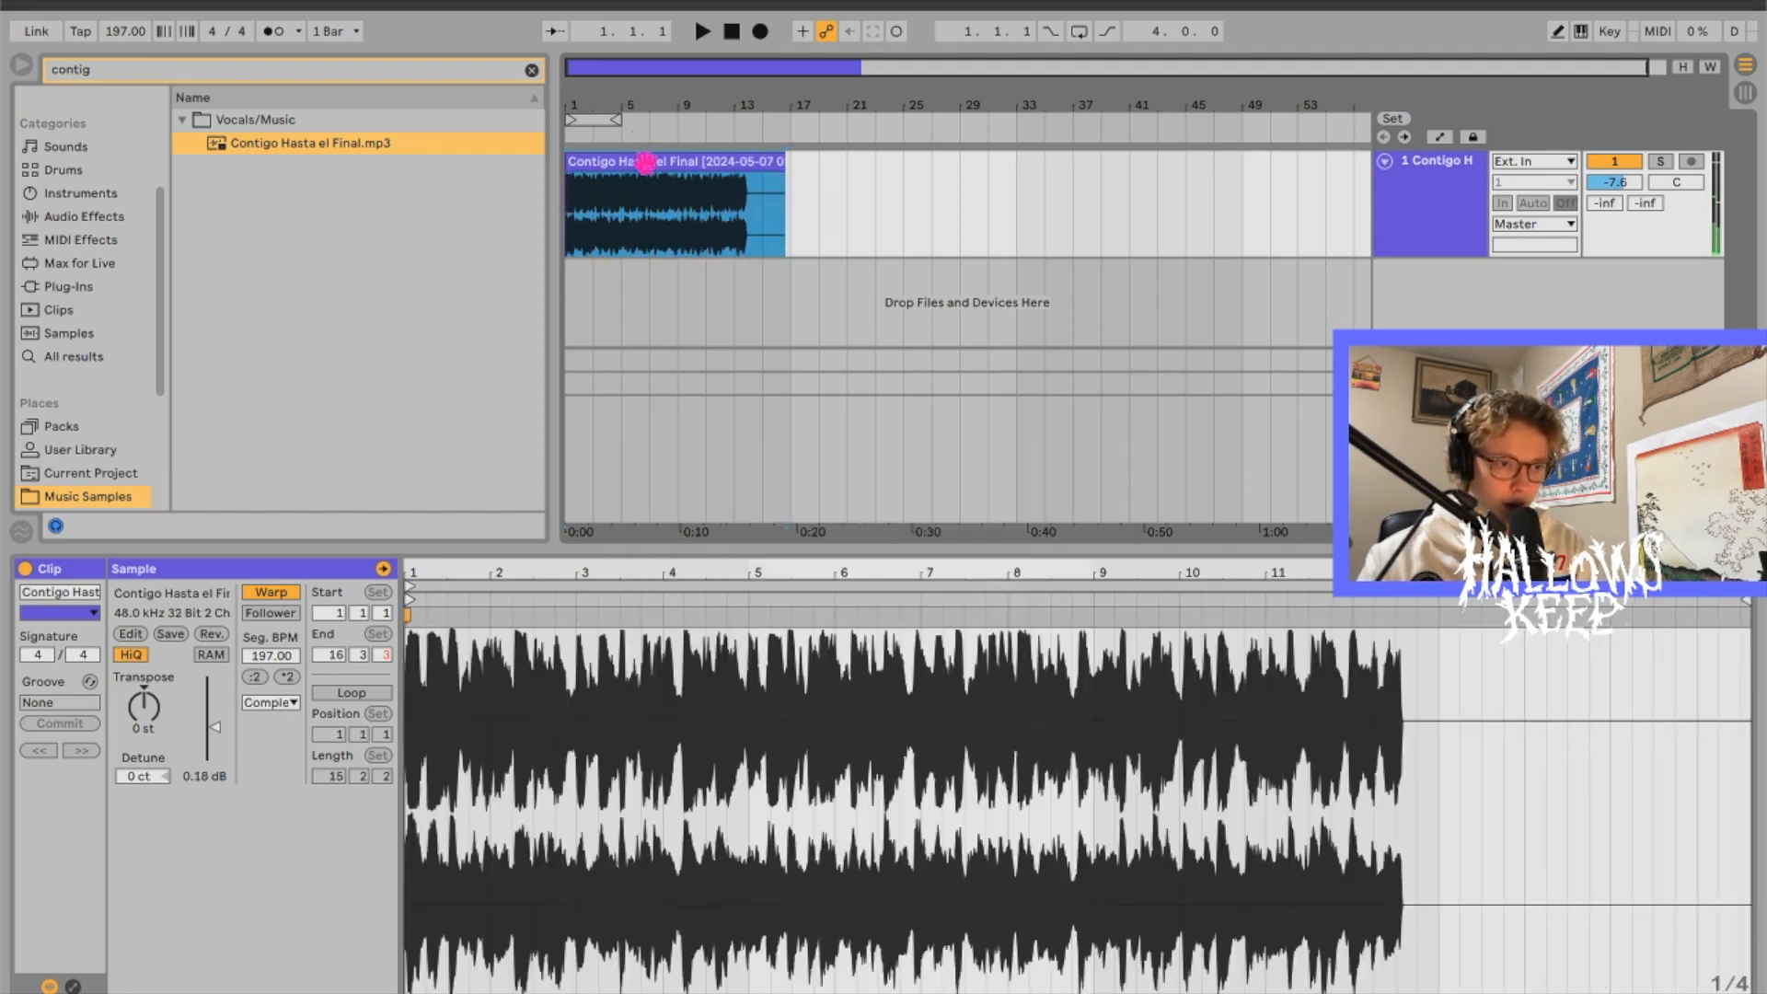
mouse_move(1746, 612)
mouse_down()
mouse_move(1760, 617)
mouse_move(1643, 615)
mouse_up()
Step: Check the clip's timing with the metronome on and extend the arrangement loop to 16 bars, ending at bar 17
click(274, 31)
key(space)
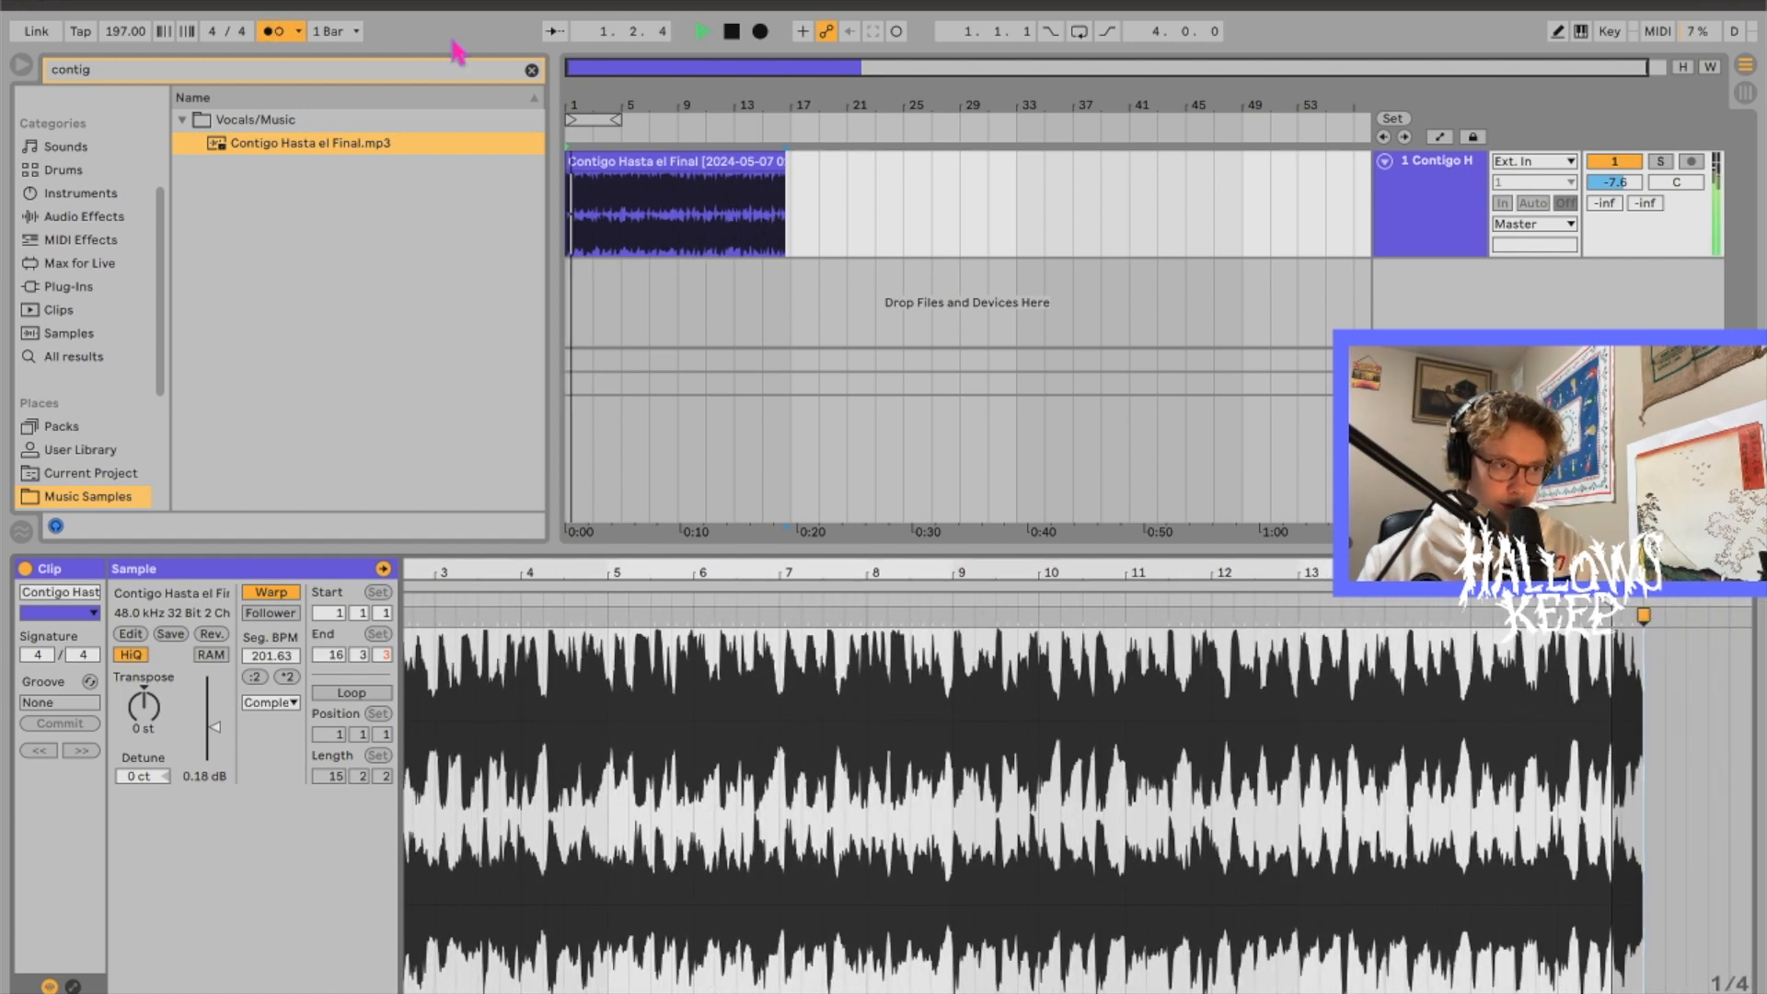
drag(617, 120, 797, 164)
key(space)
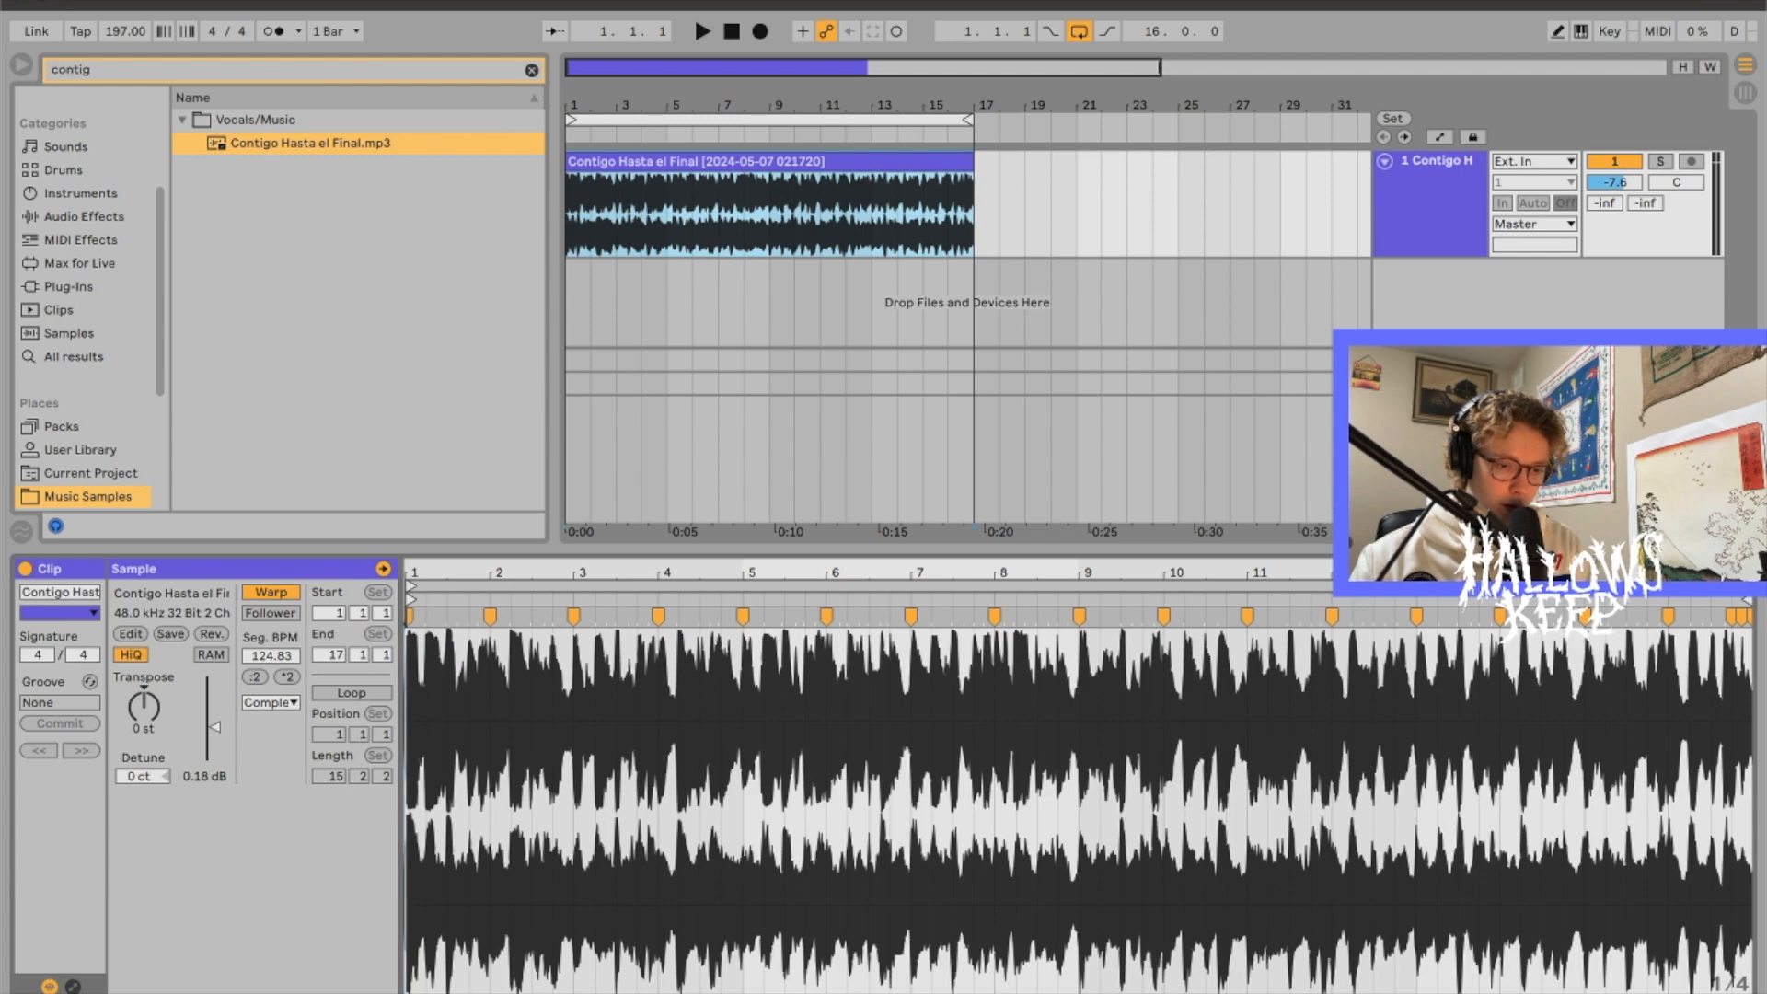
Step: Examine how the warp markers line up with the beats in the first bars of the clip's waveform
key(plus)
key(plus)
key(plus)
key(plus)
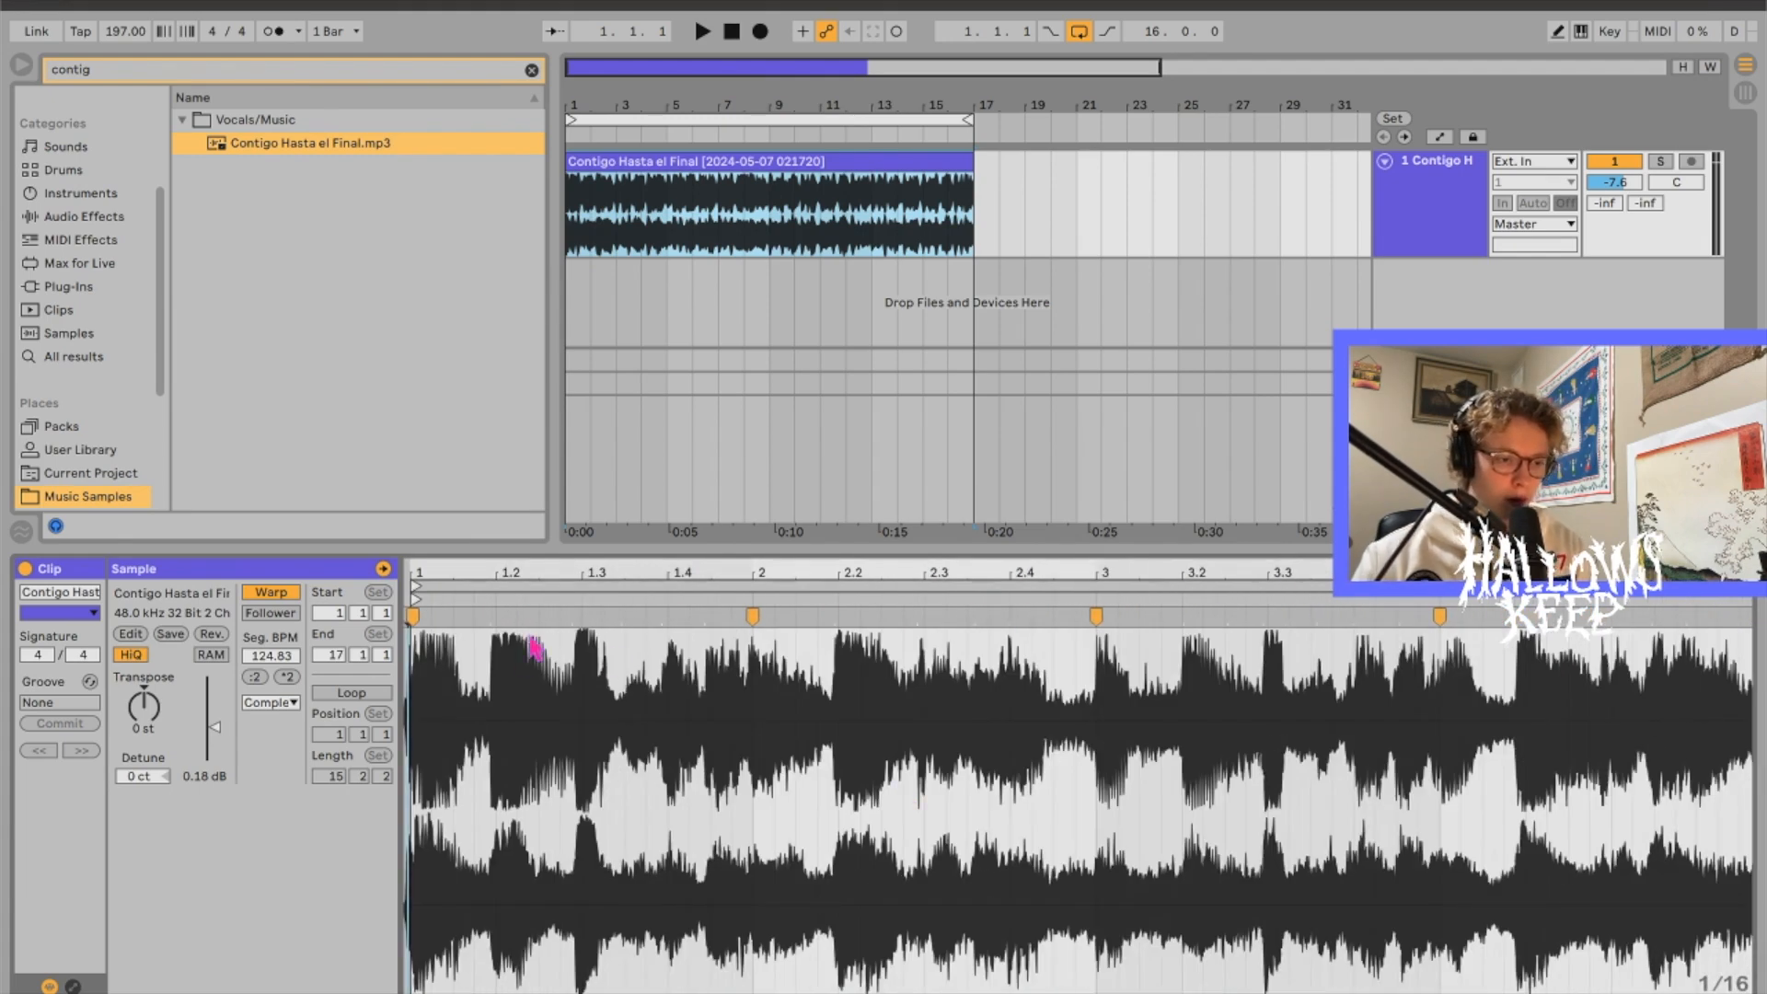
click(817, 644)
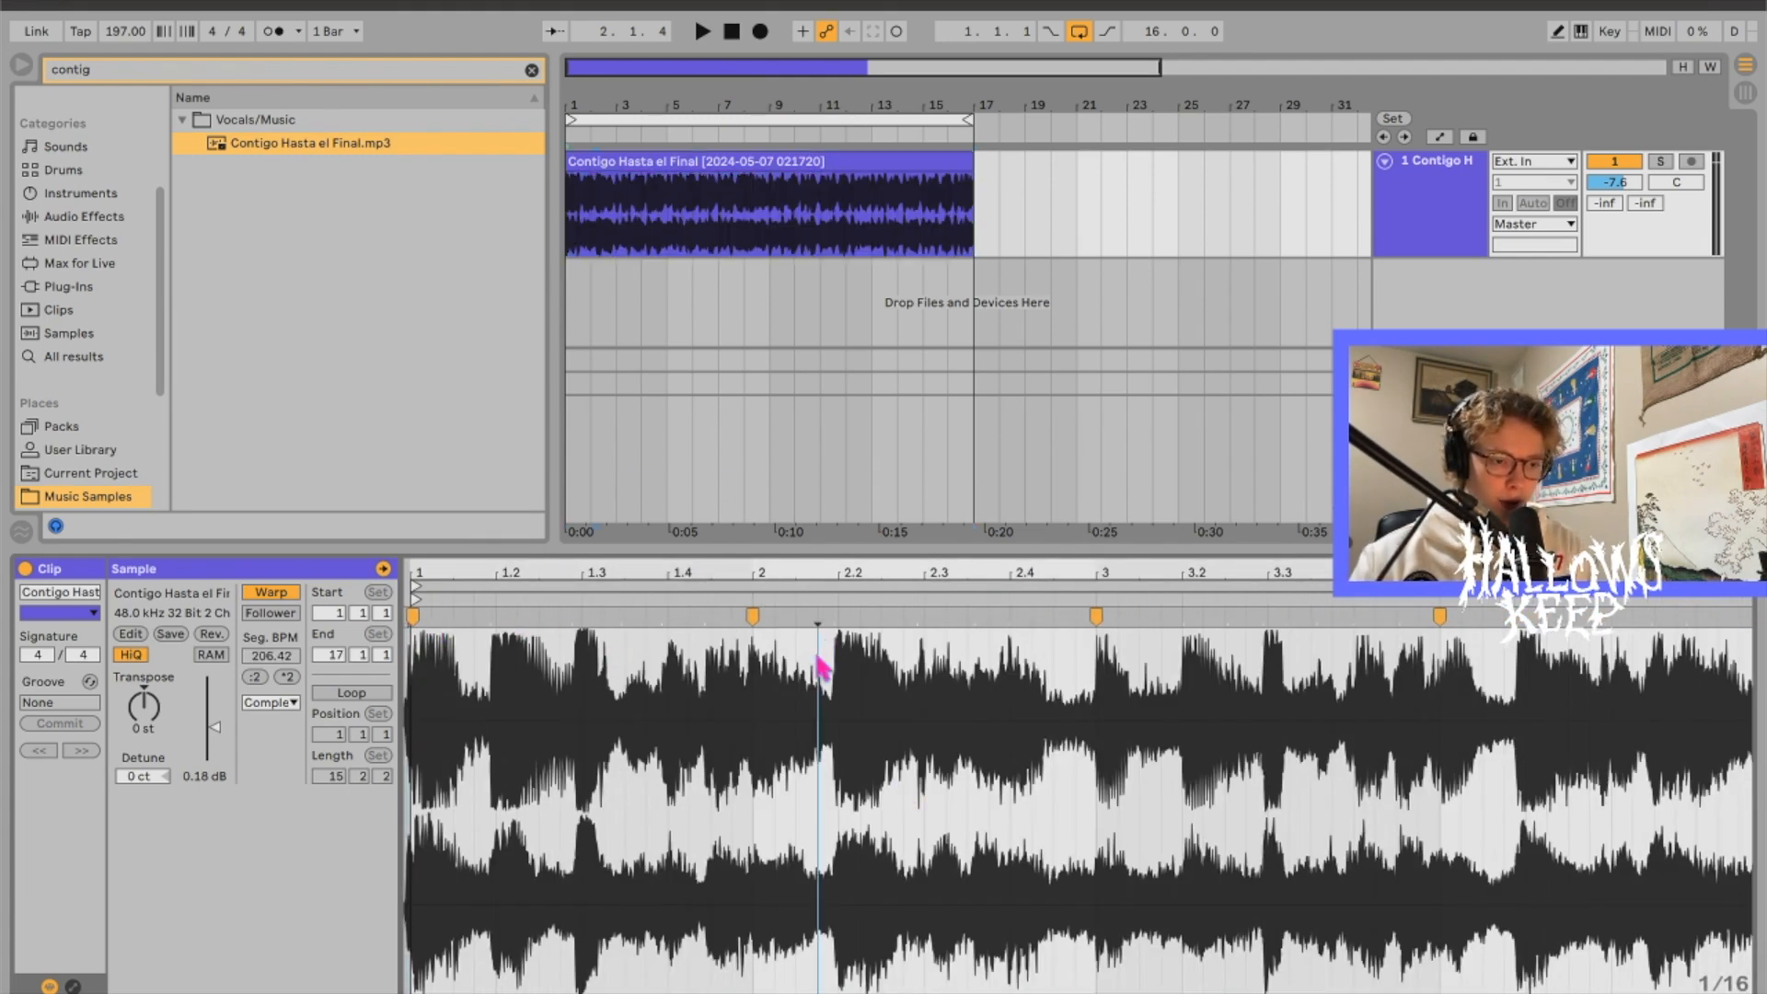
key(minus)
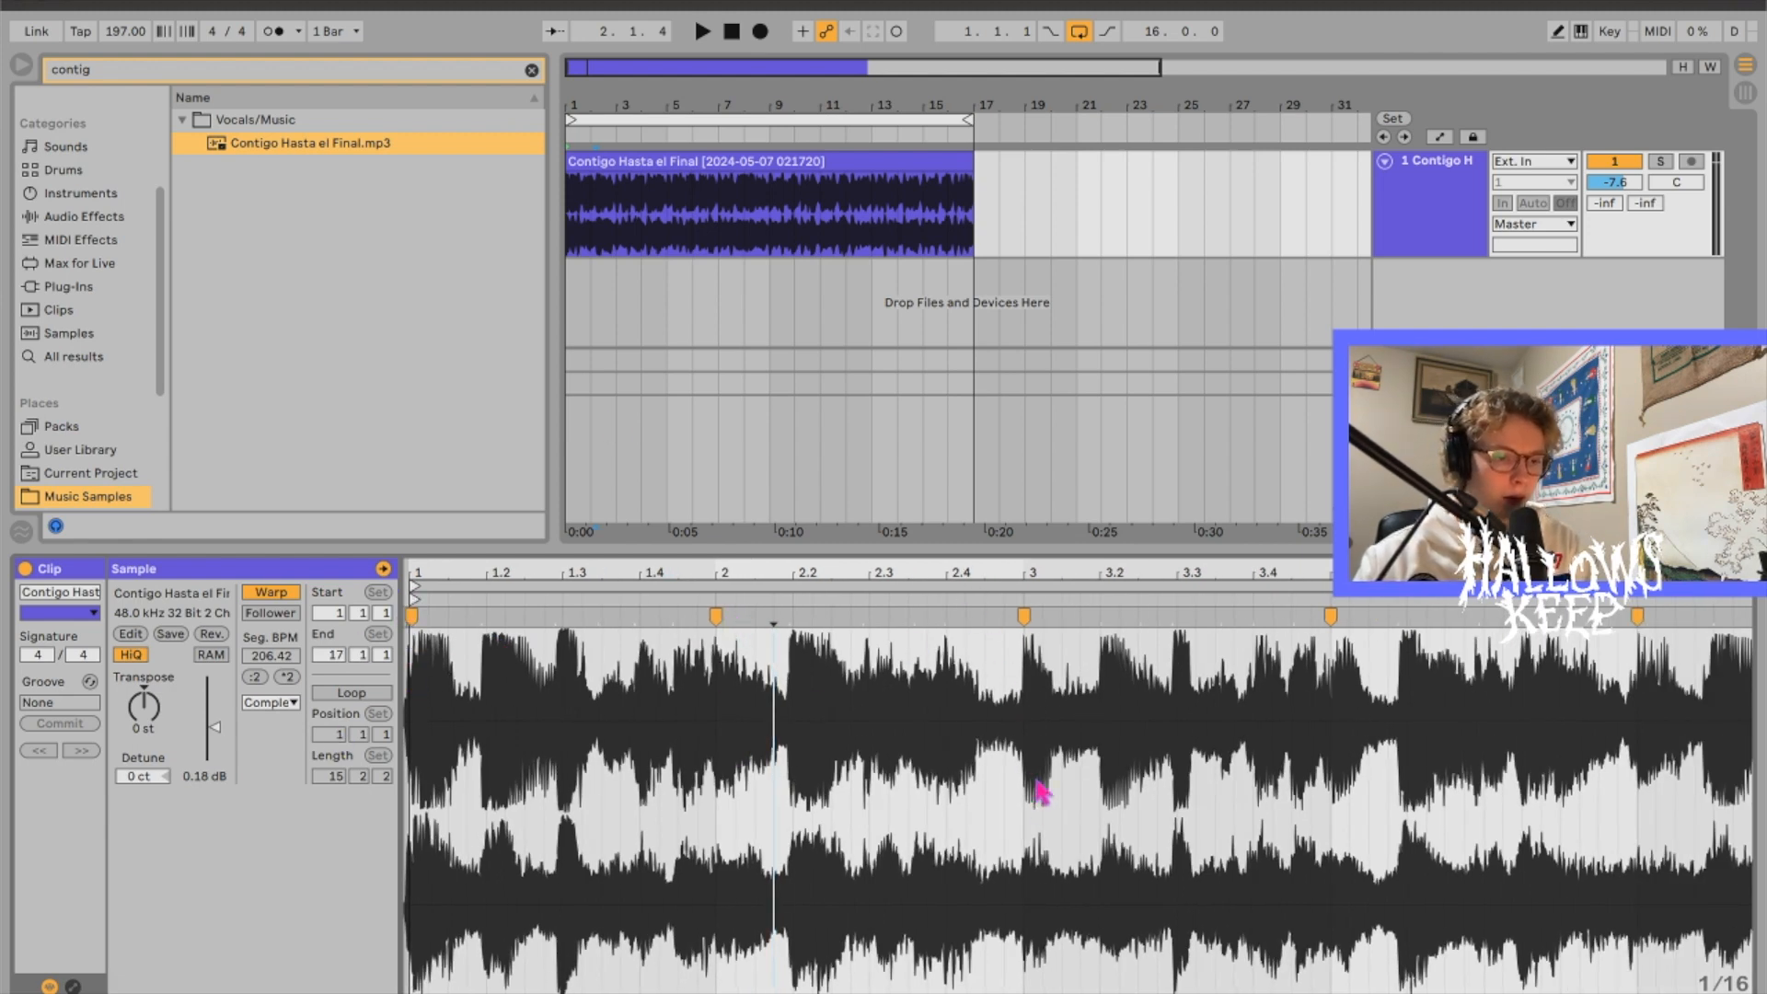
scroll(1261, 676, right, 2)
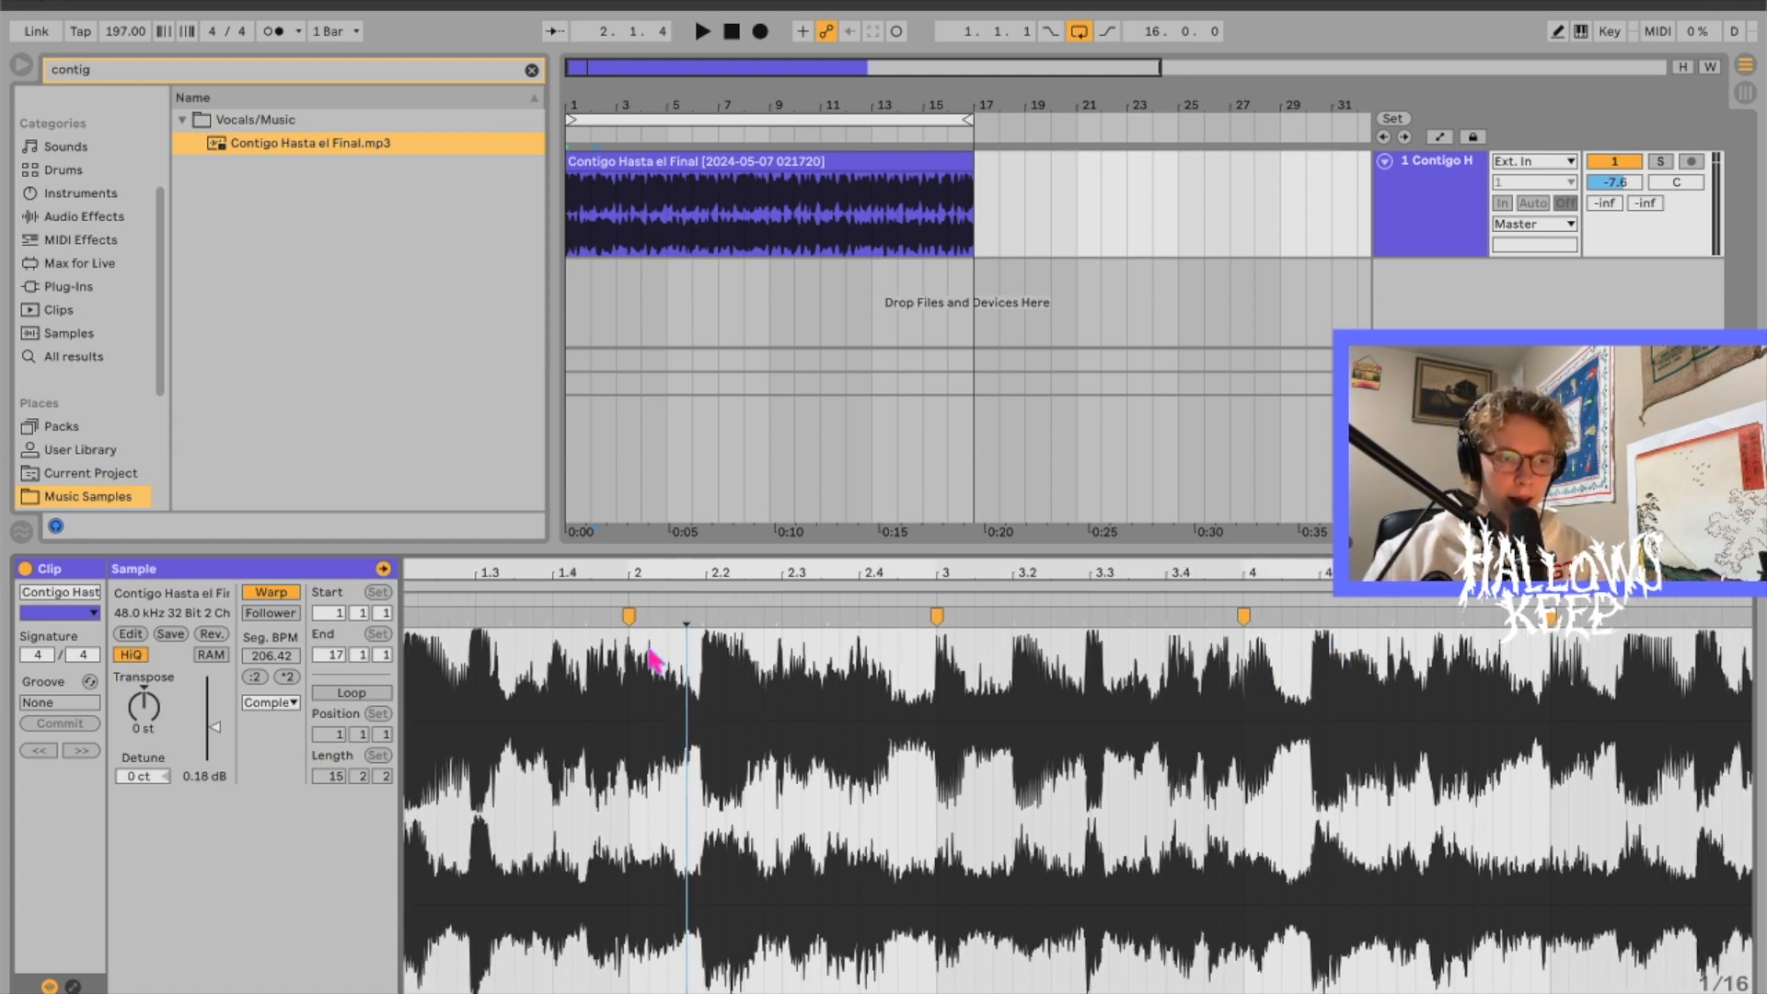
click(567, 221)
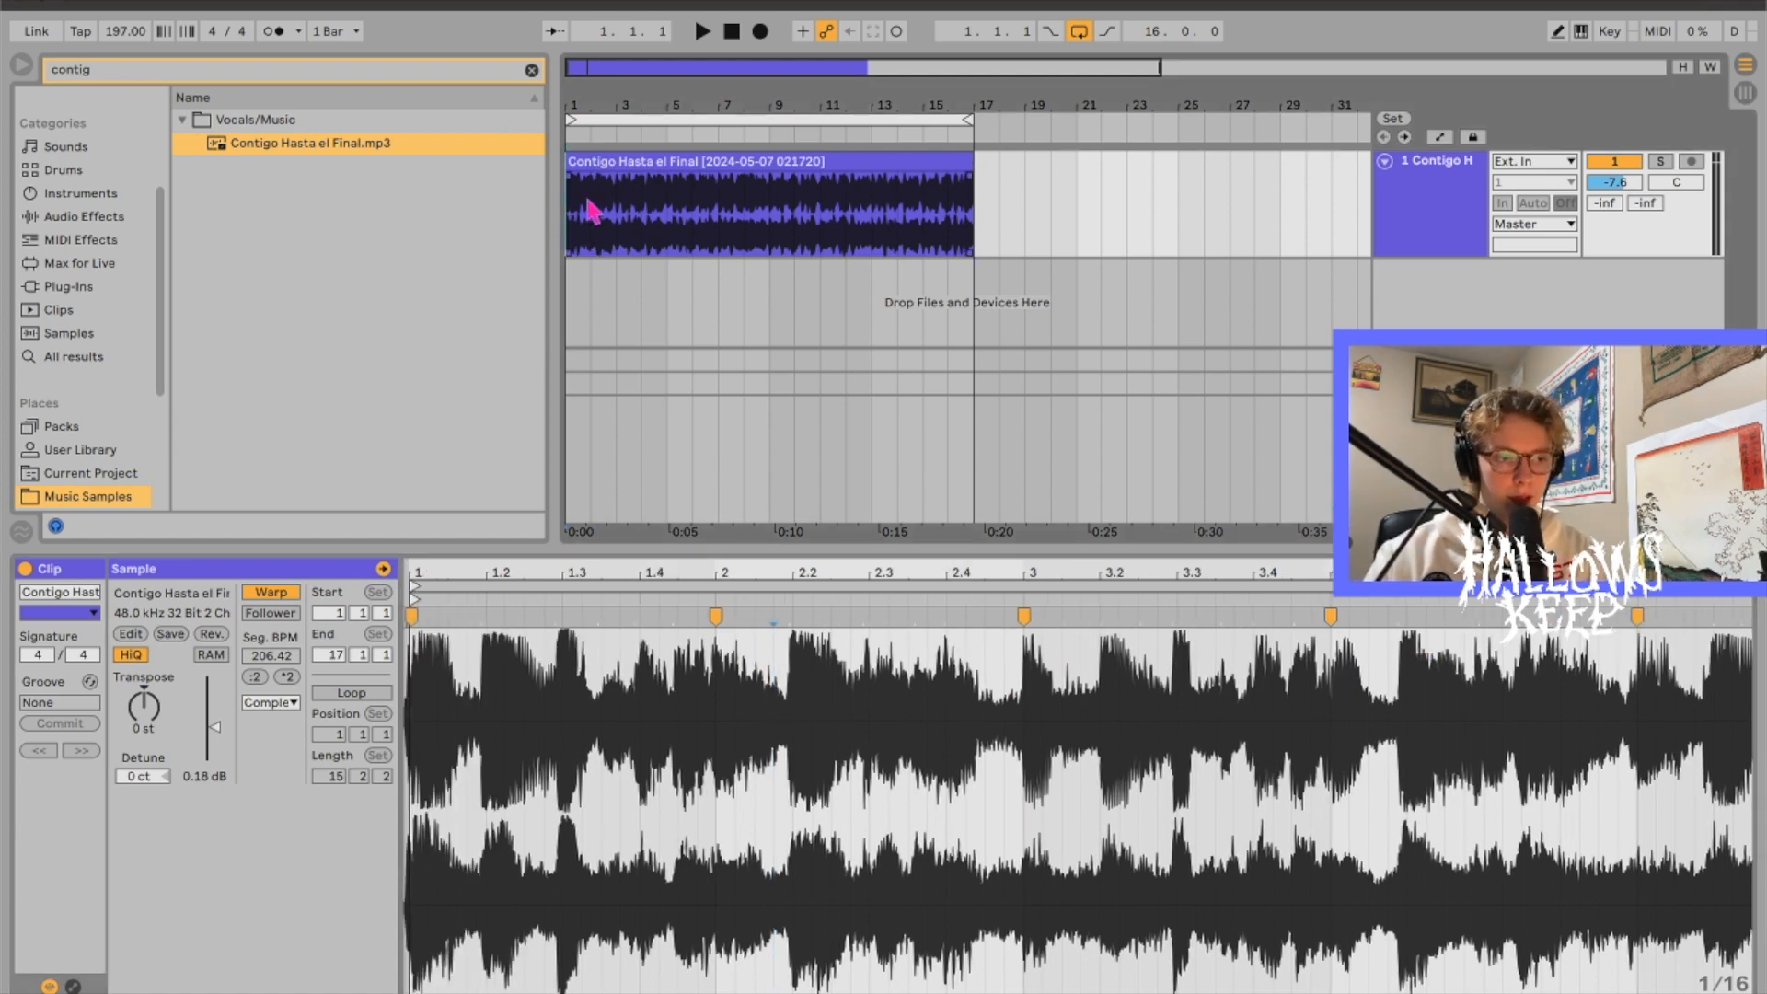
click(599, 168)
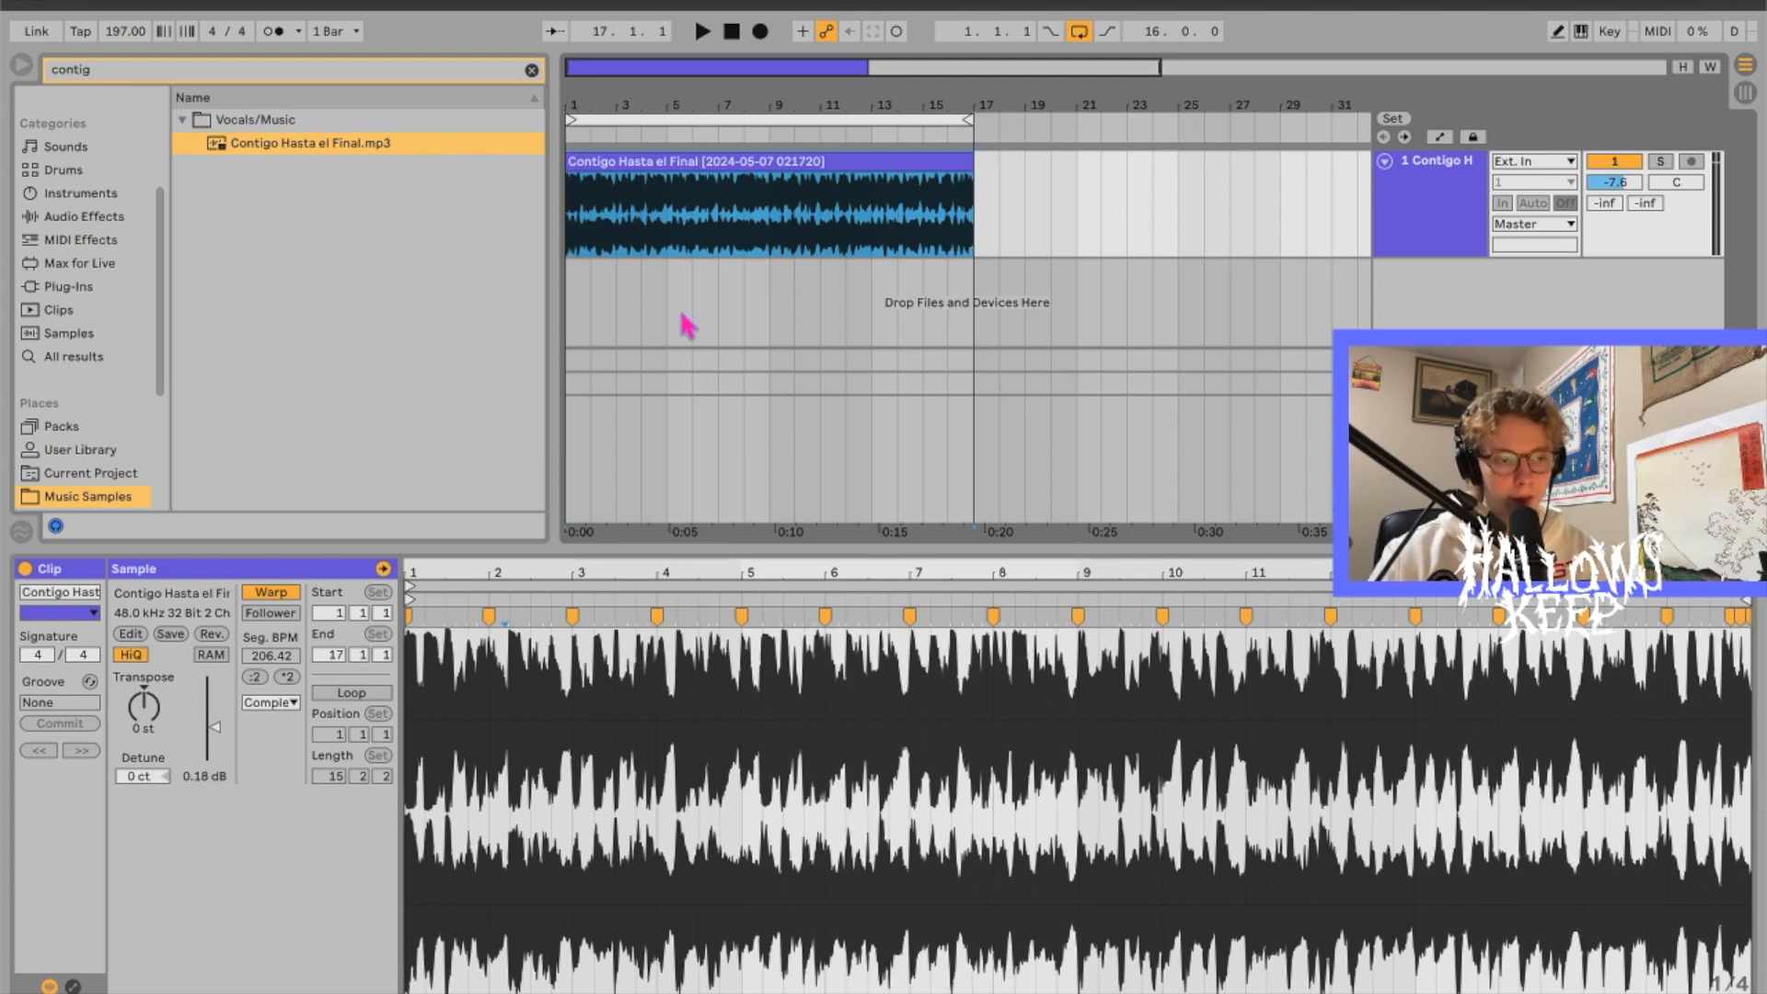
click(571, 220)
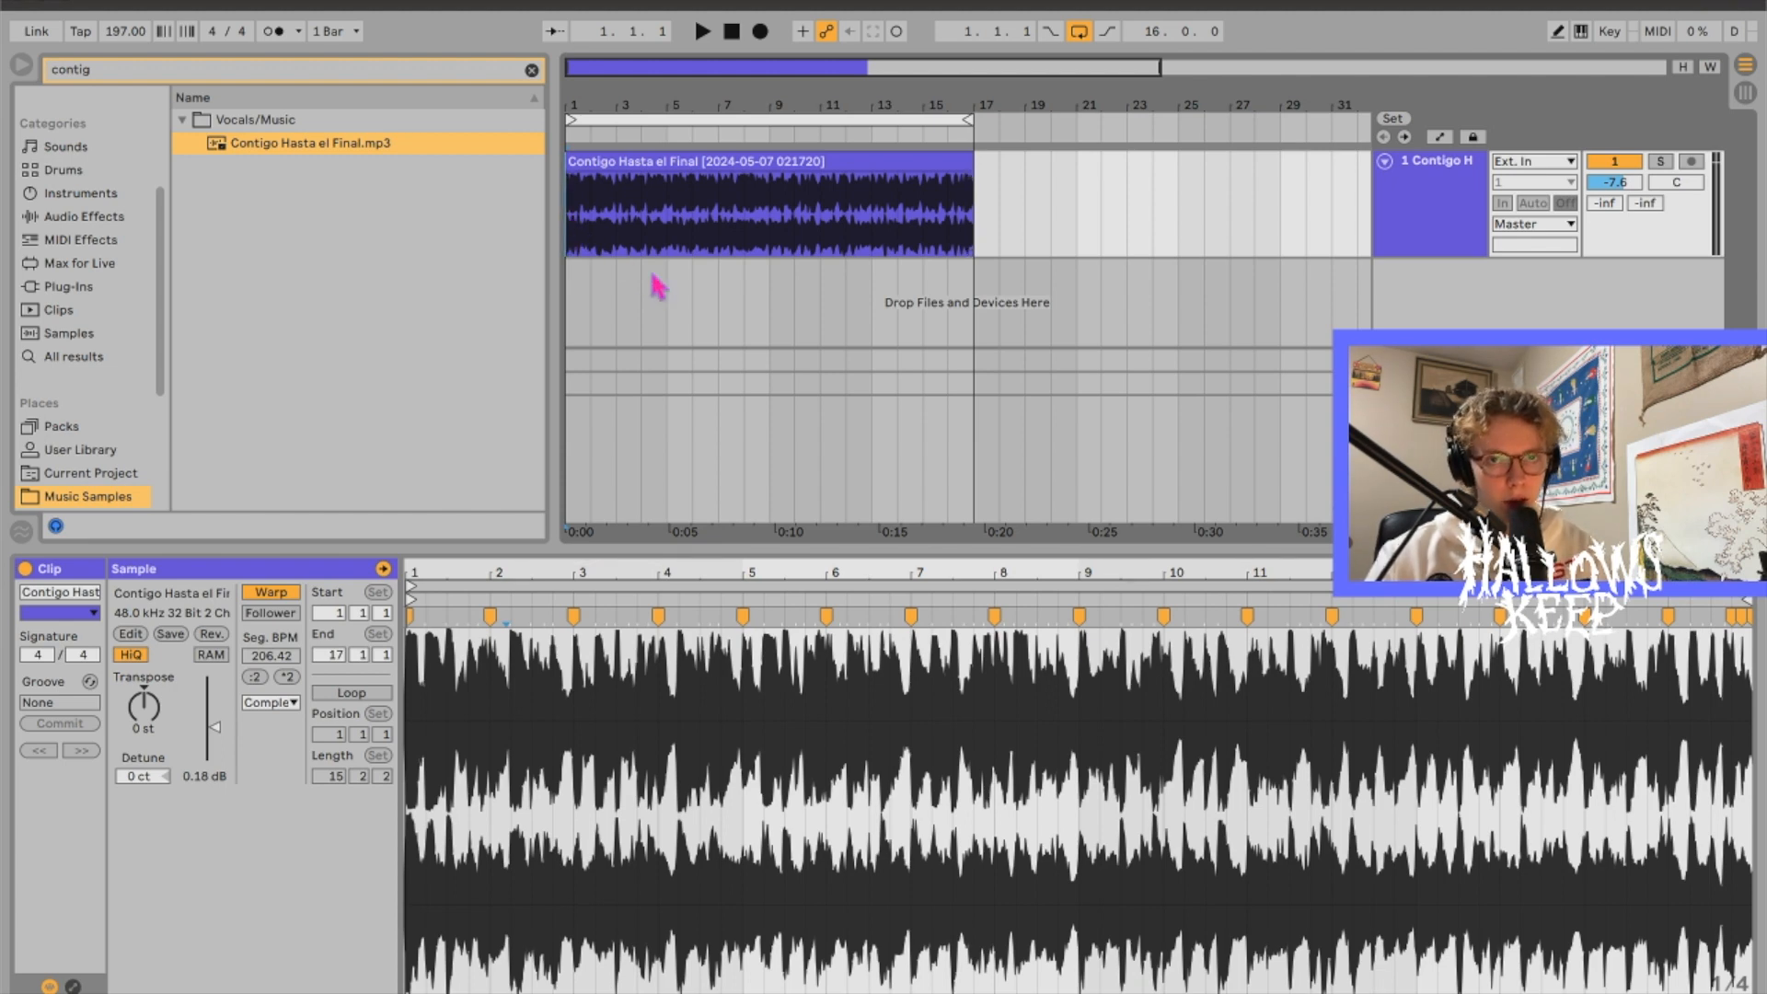
Step: Try out the looped clip at project tempos of 166, 236, 154 and 174 BPM
click(600, 161)
drag(125, 31, 121, 61)
key(space)
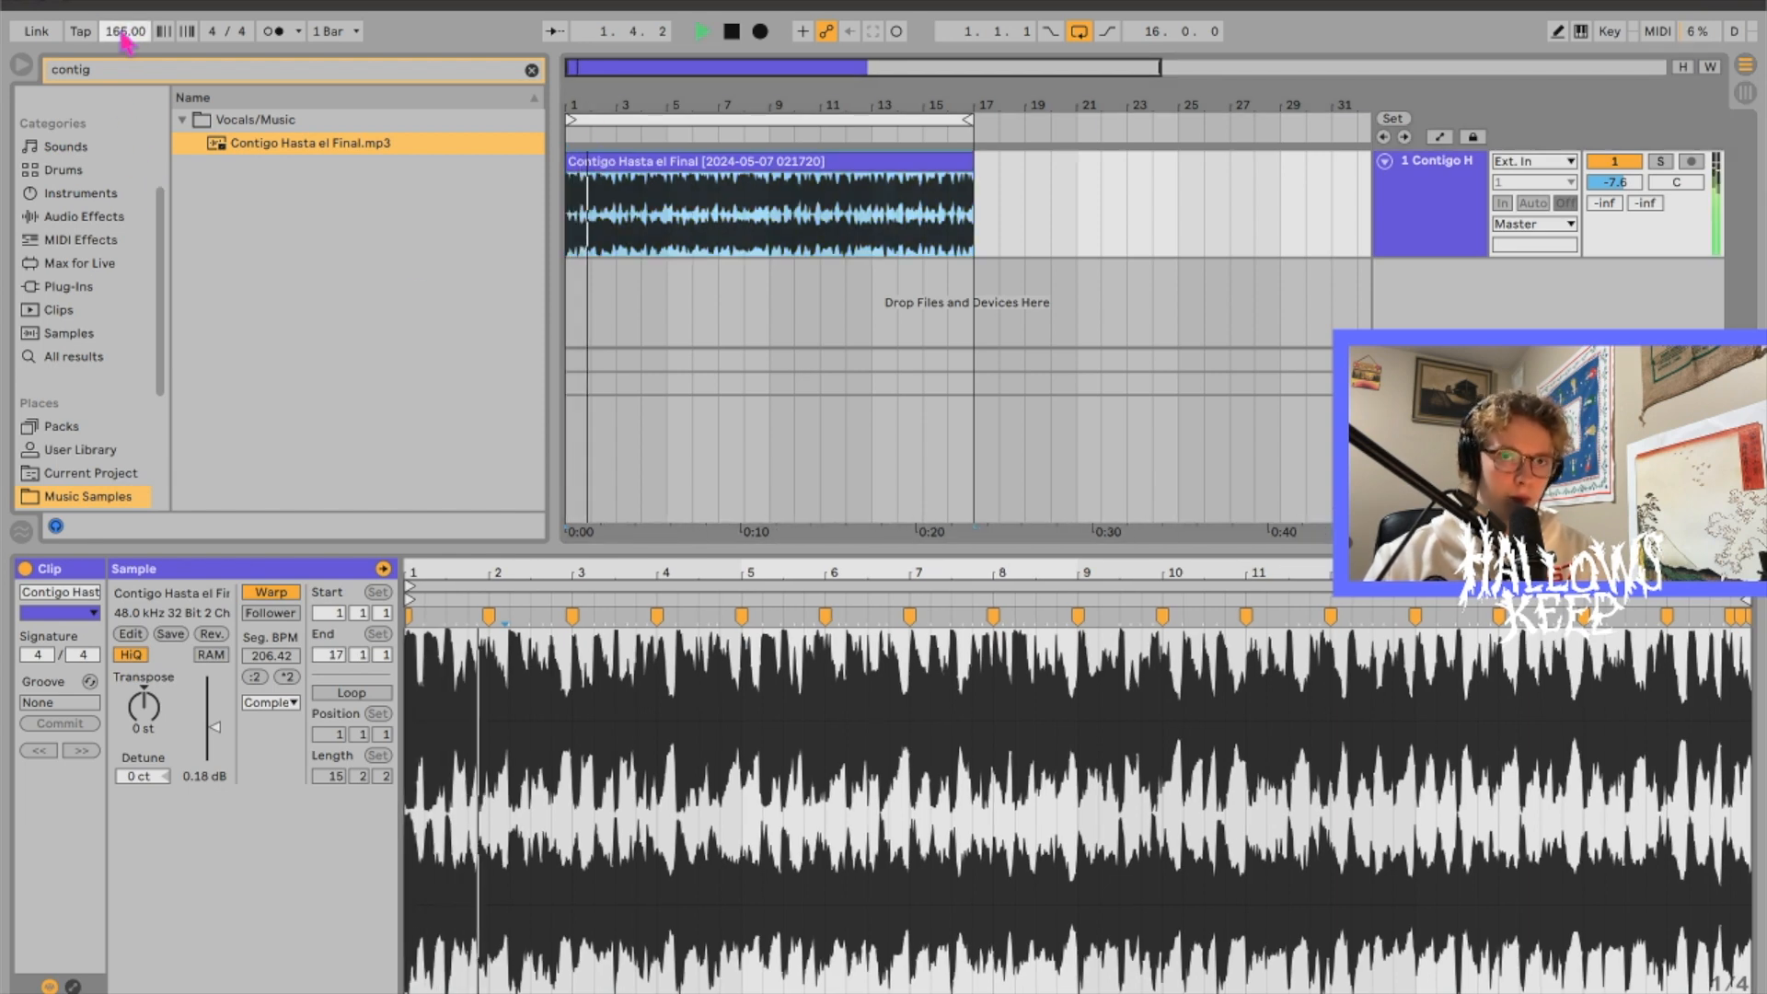
mouse_move(125, 31)
mouse_down()
mouse_move(125, 9)
mouse_move(123, 33)
mouse_up()
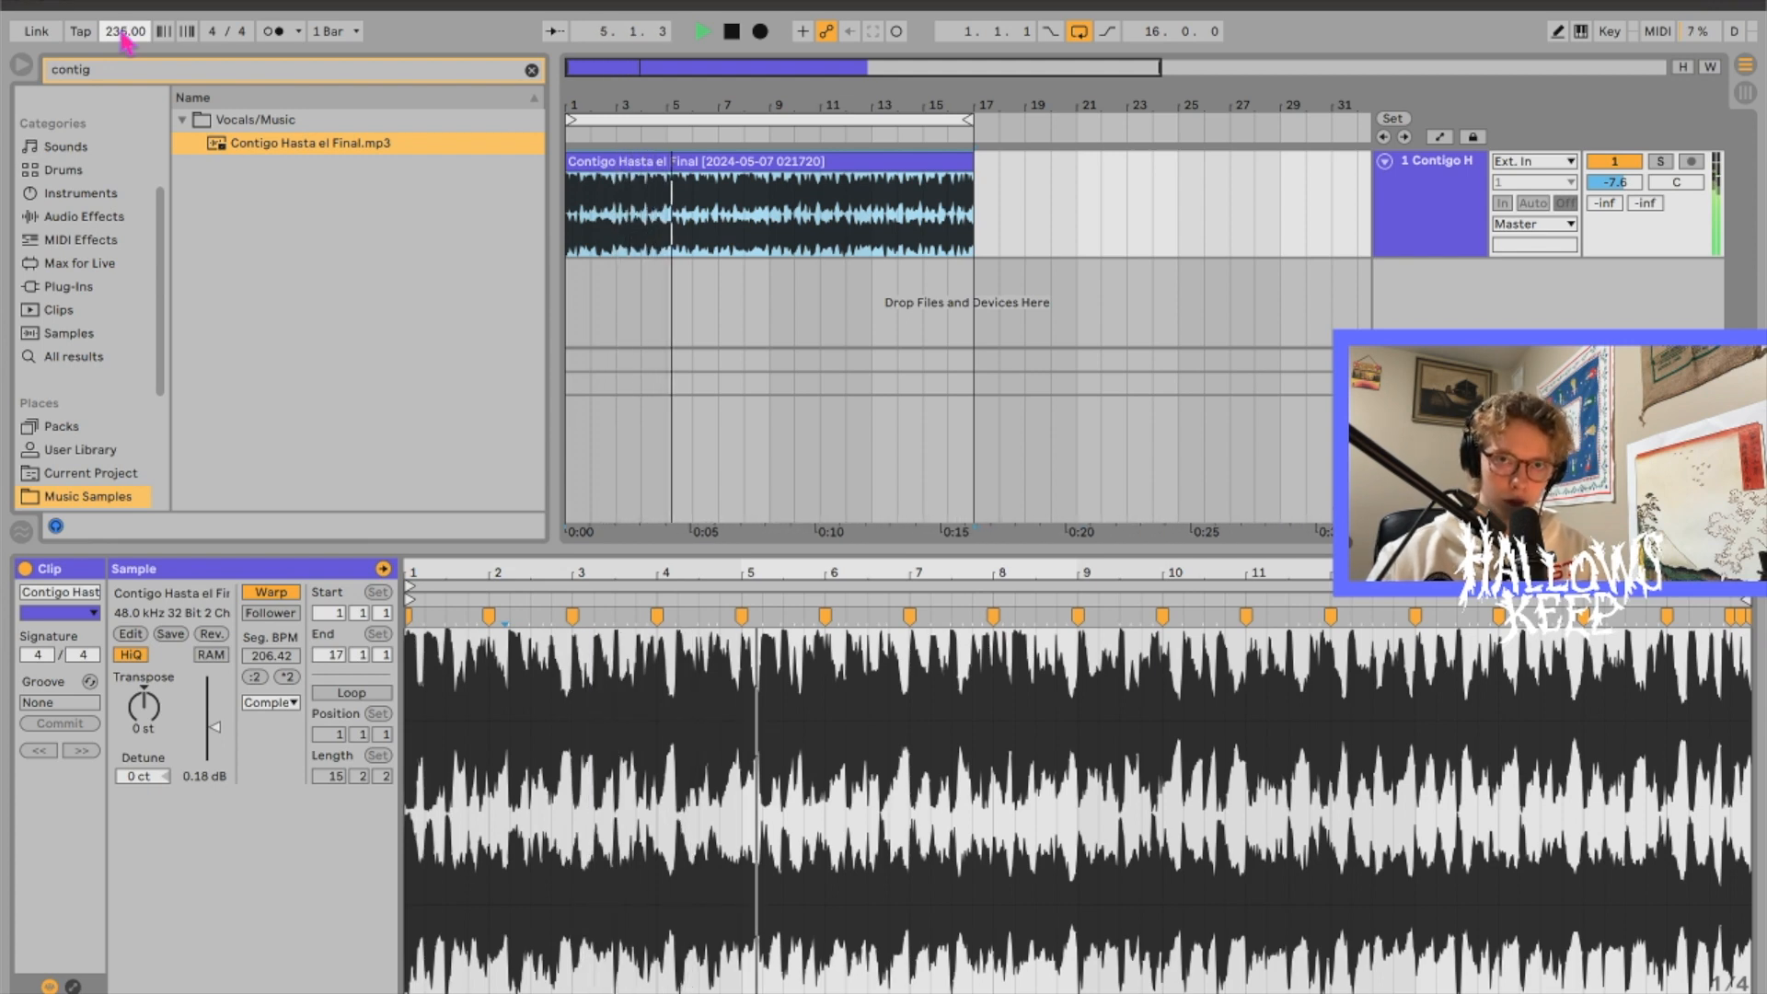
key(space)
mouse_move(122, 33)
mouse_down()
mouse_move(123, 10)
mouse_move(122, 33)
mouse_up()
key(space)
key(space)
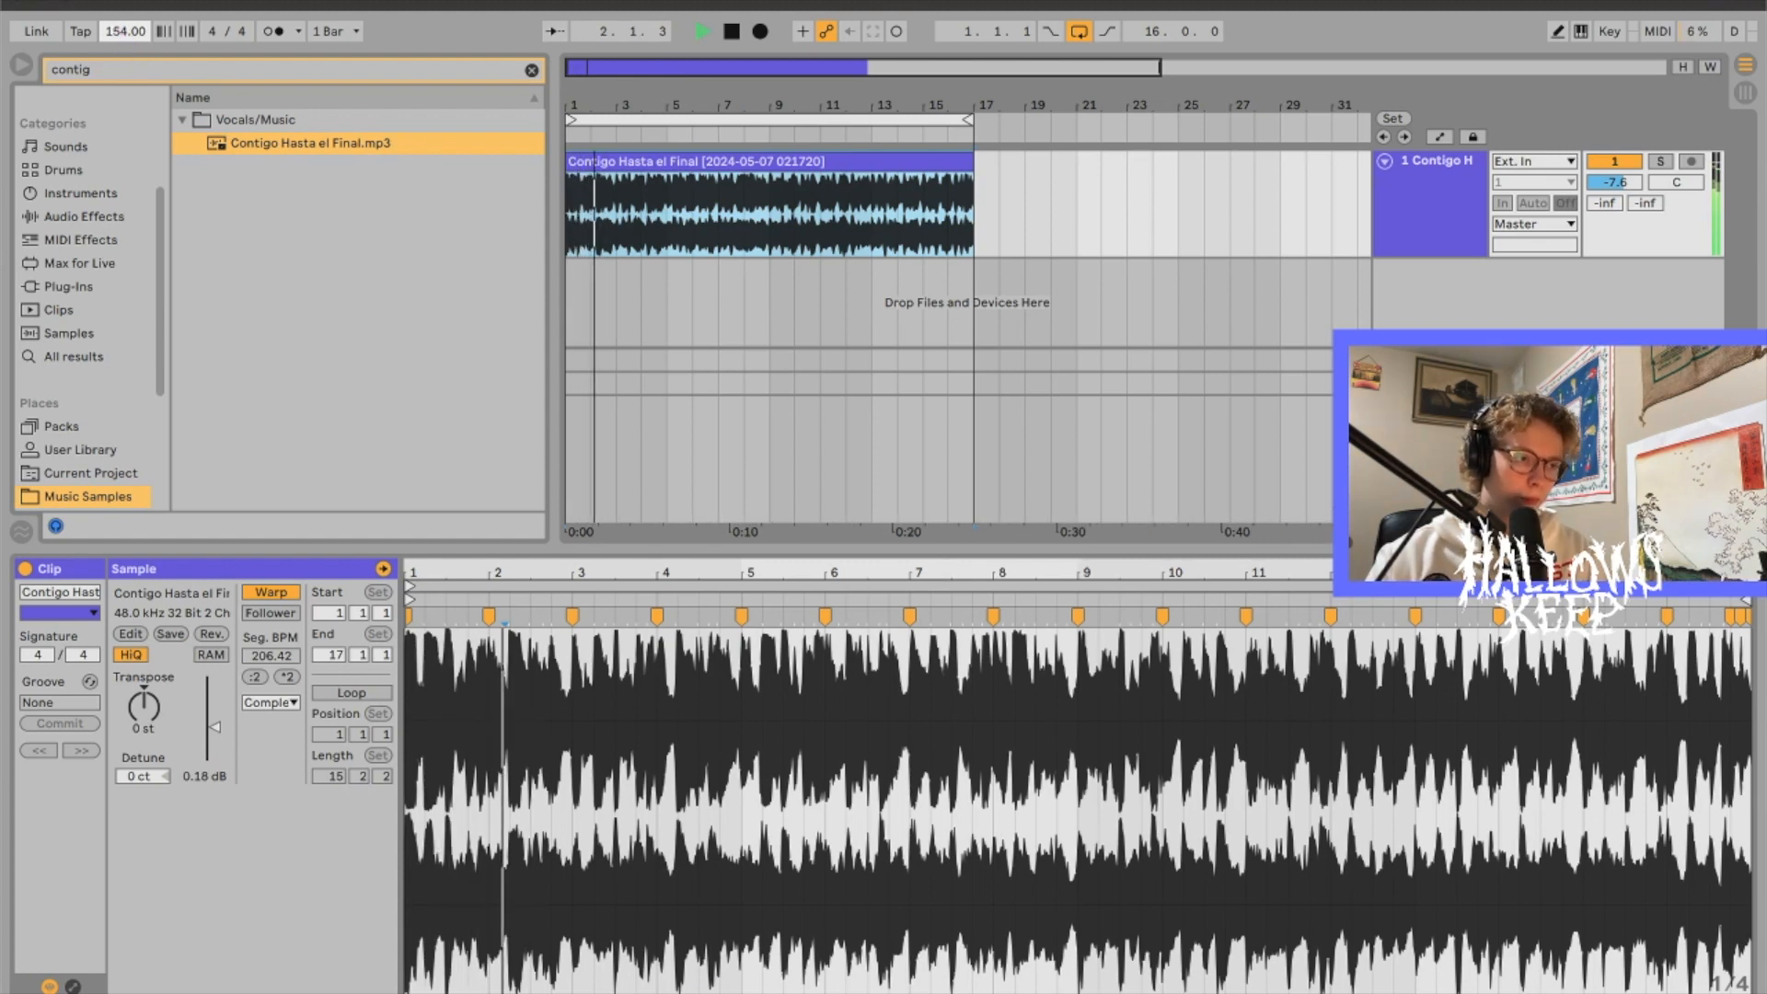
drag(122, 34, 122, 30)
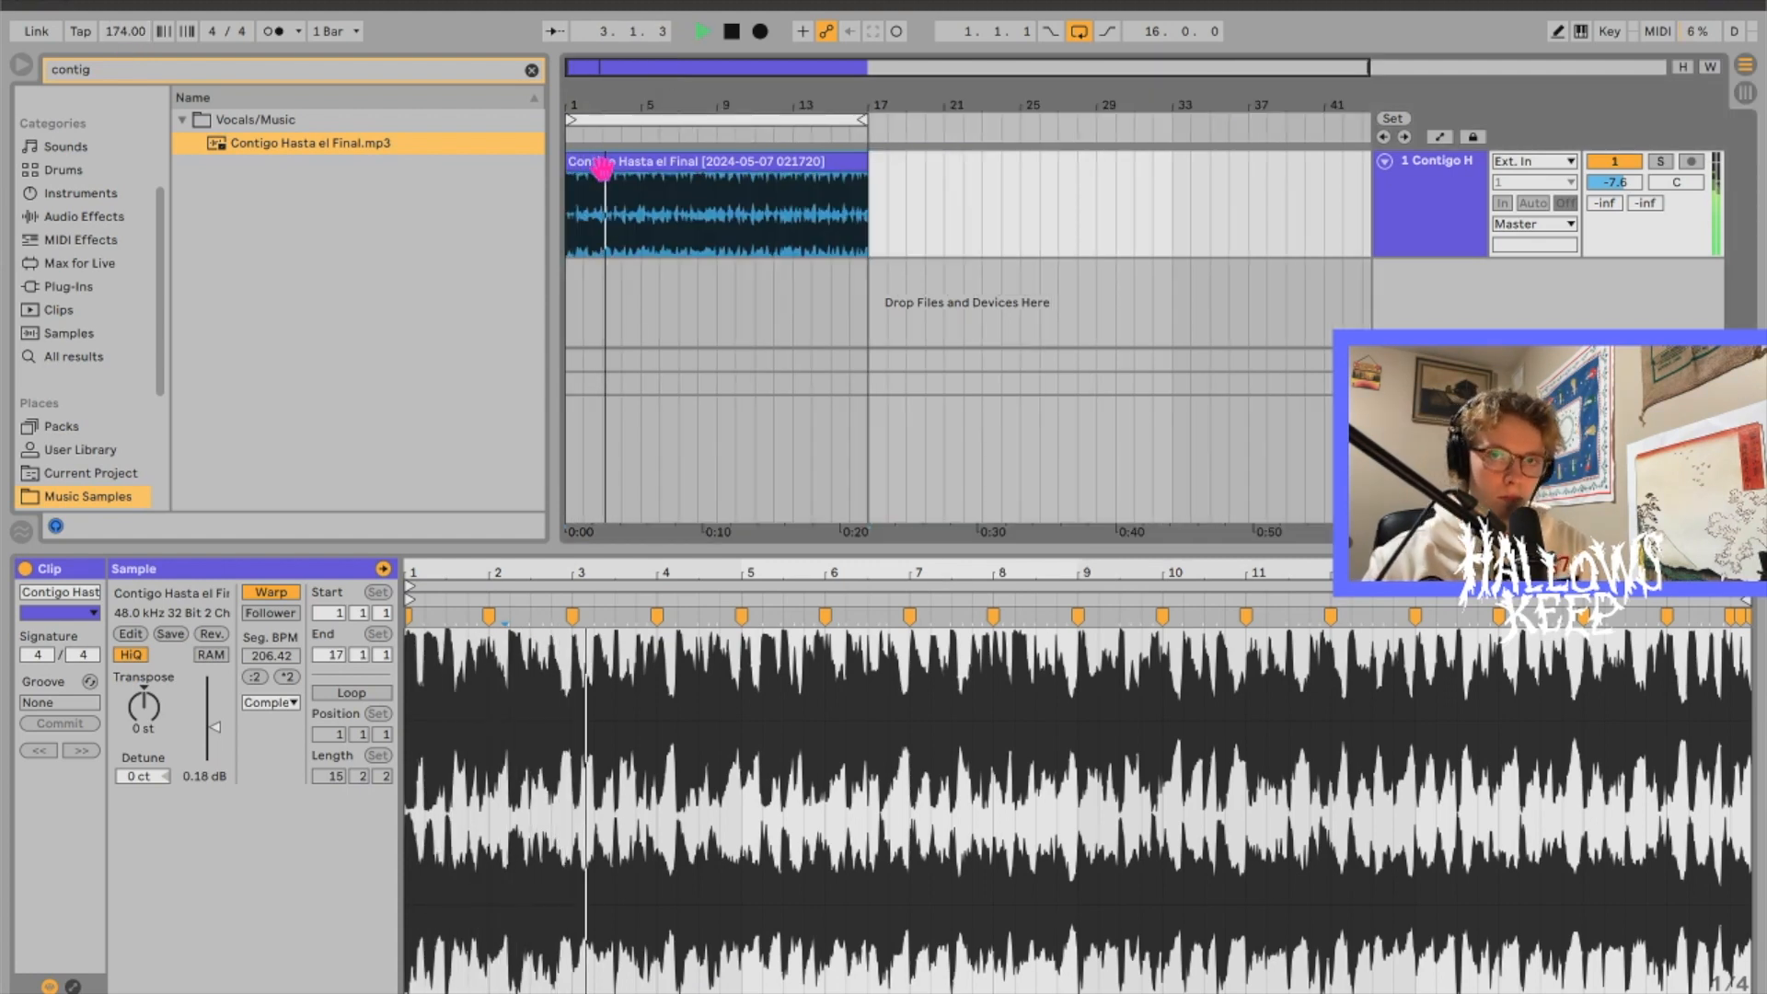
key(space)
key(space)
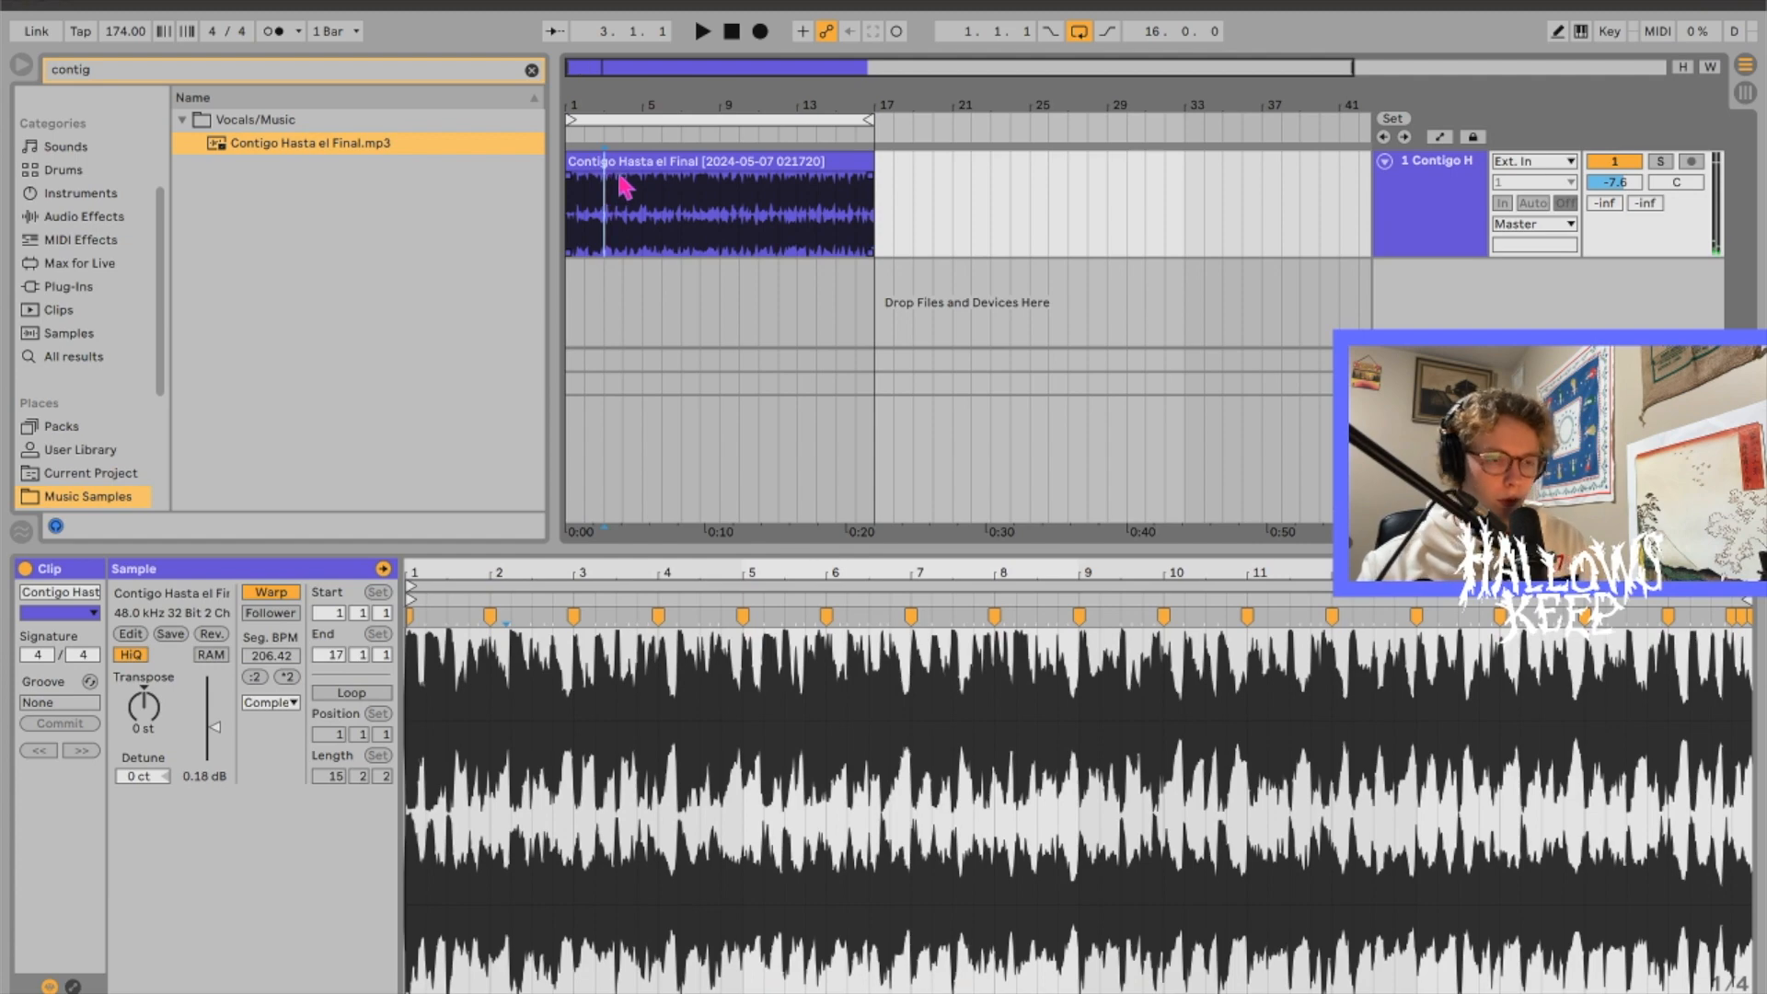
Step: Slice the consolidated clip to a new MIDI track with one slice per bar
click(681, 163)
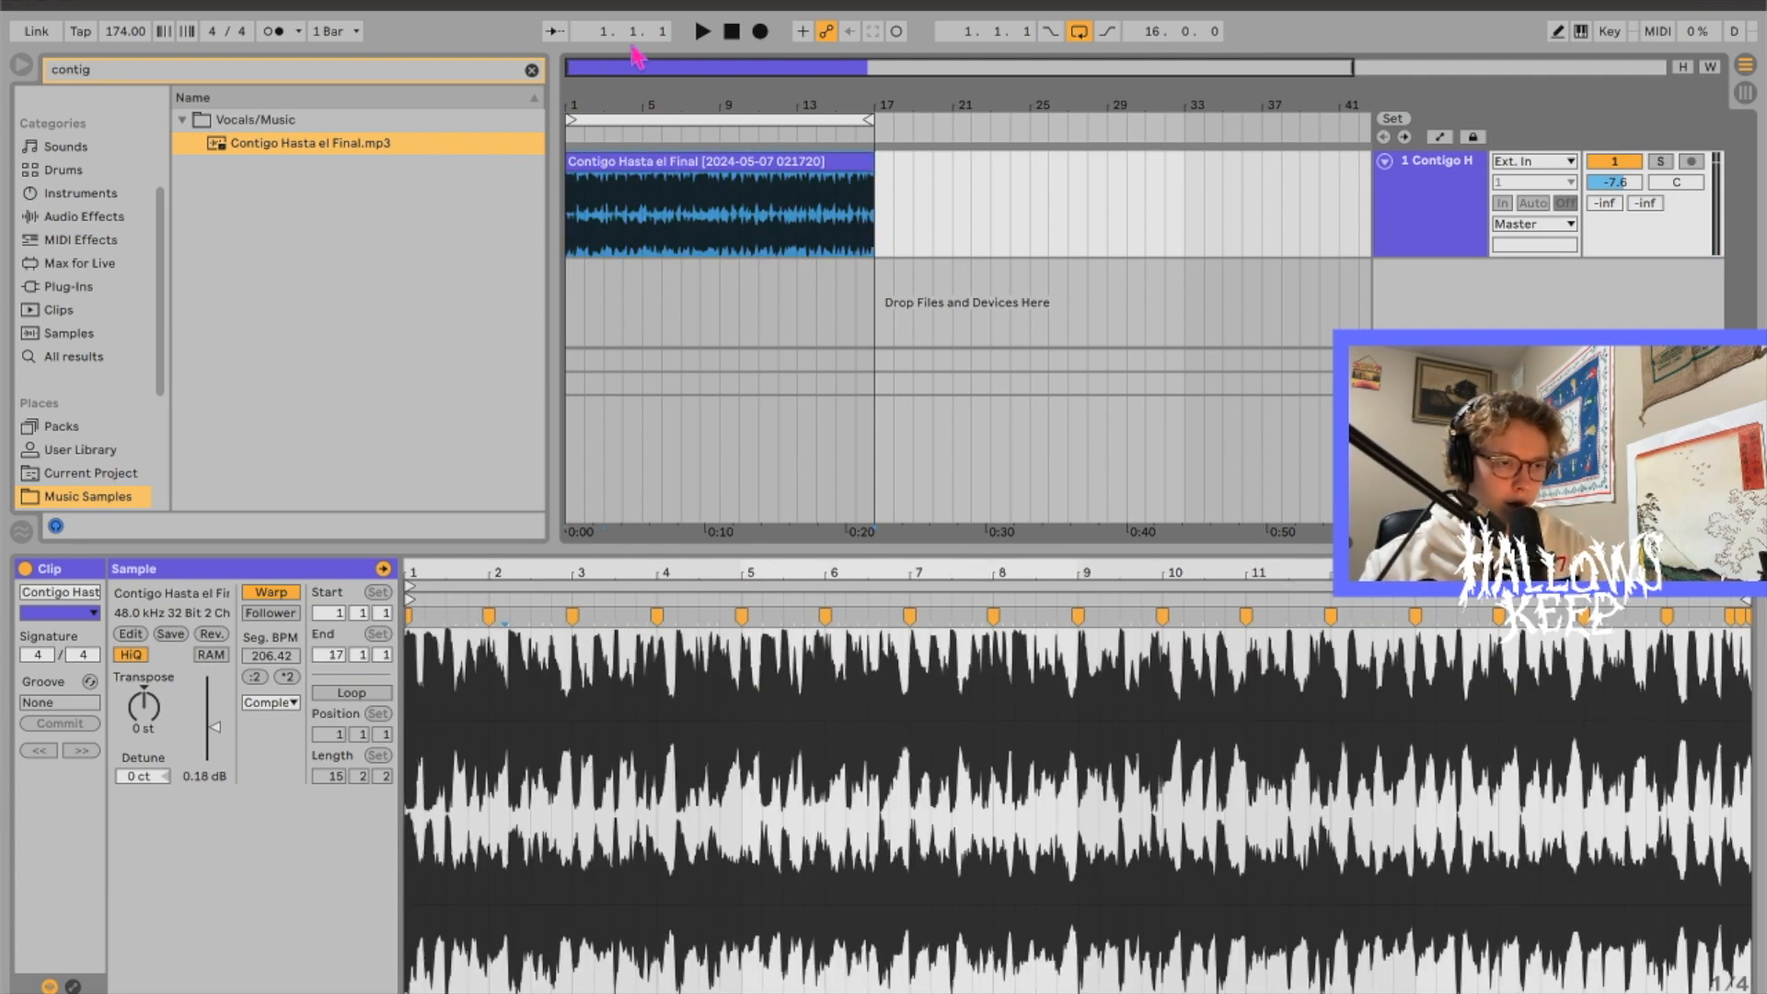
drag(604, 70, 605, 129)
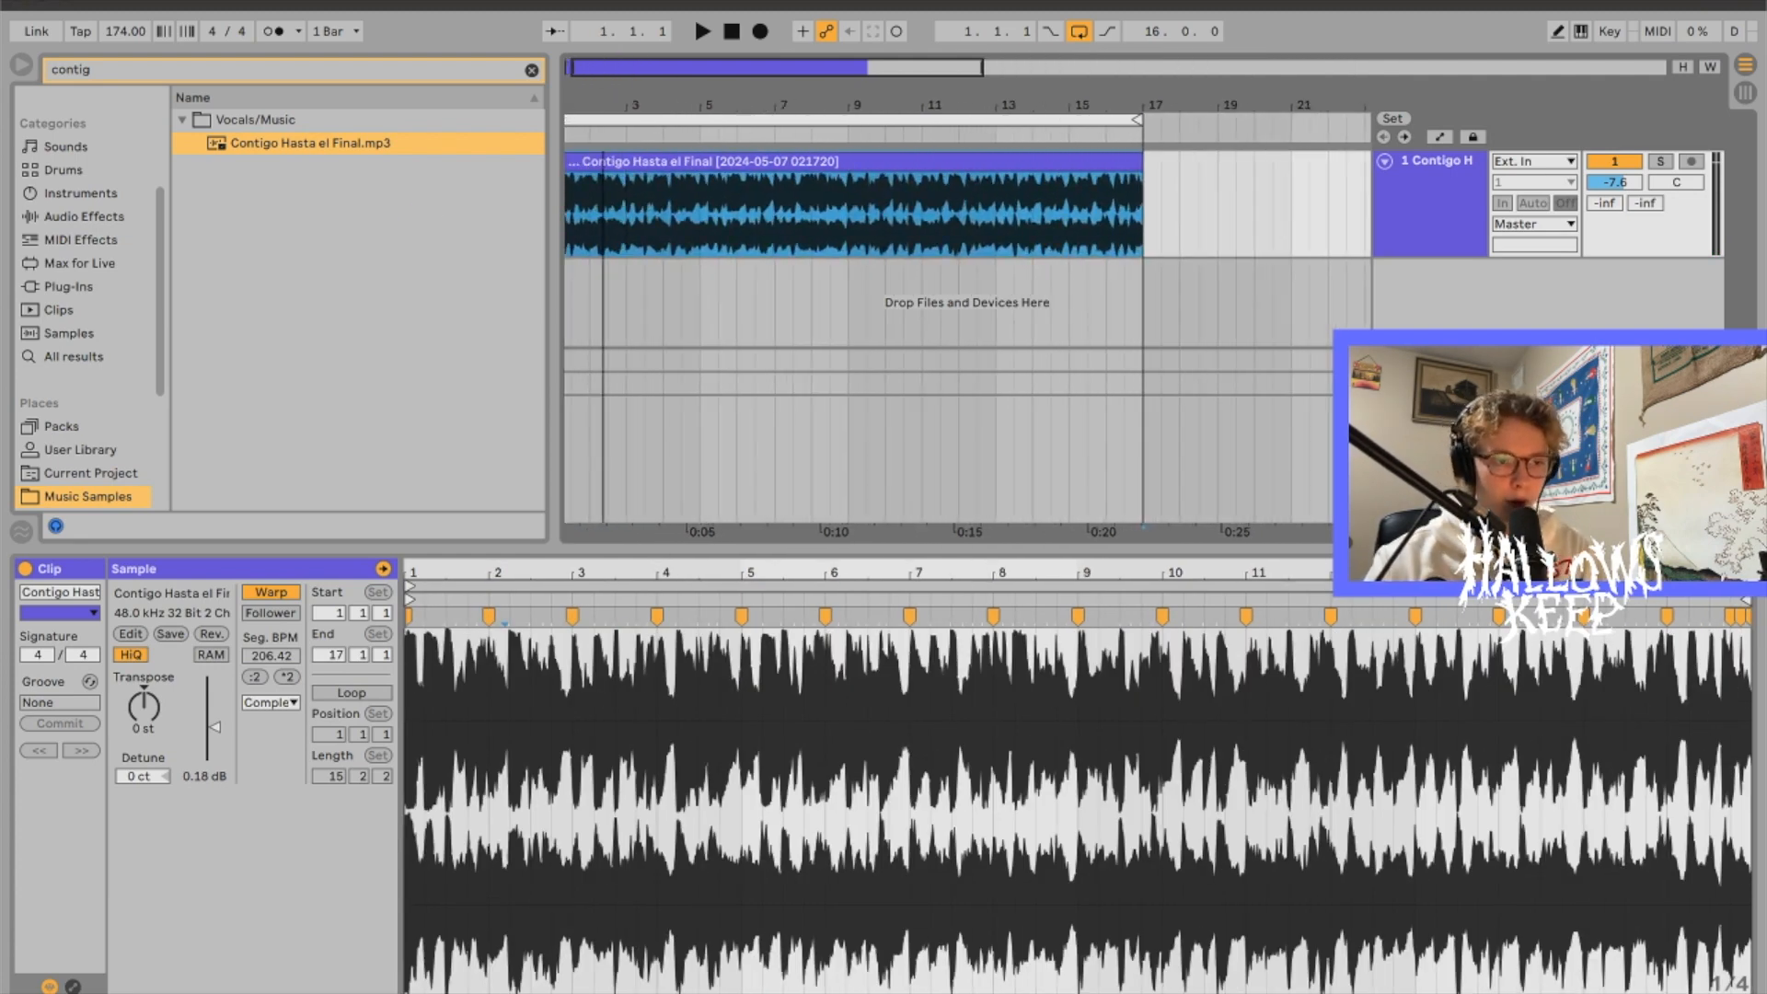
drag(594, 71, 594, 87)
right_click(681, 163)
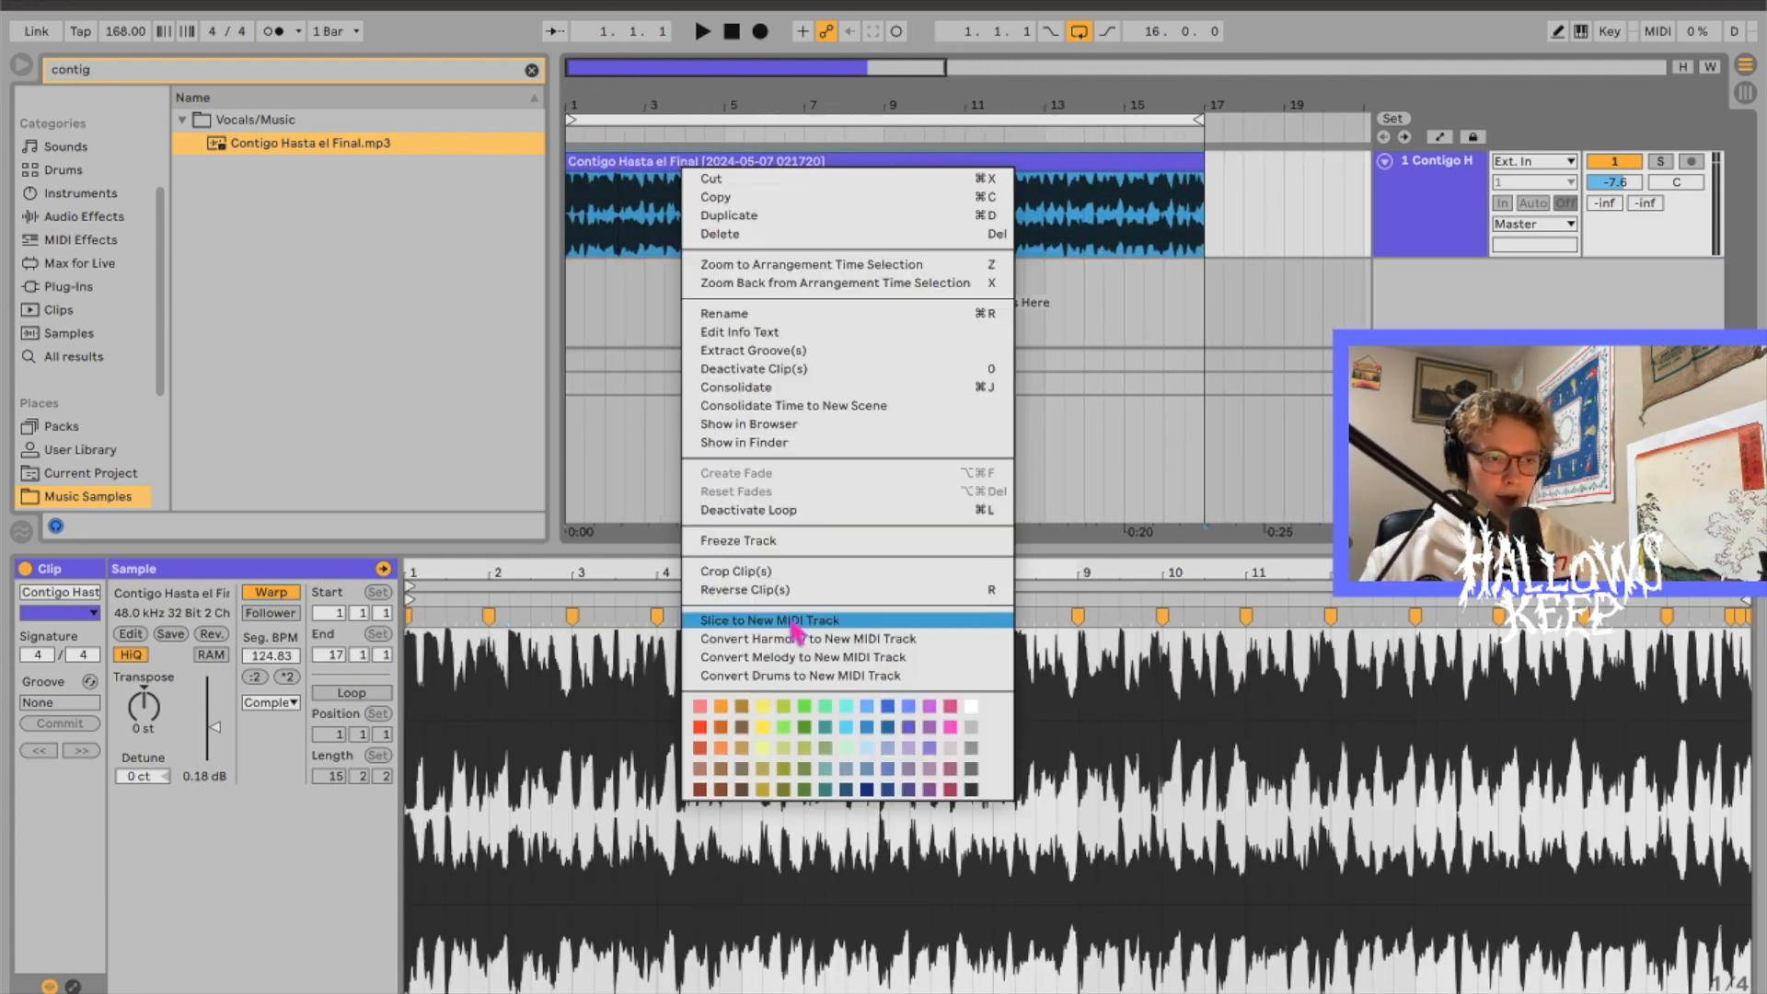
click(791, 622)
click(920, 458)
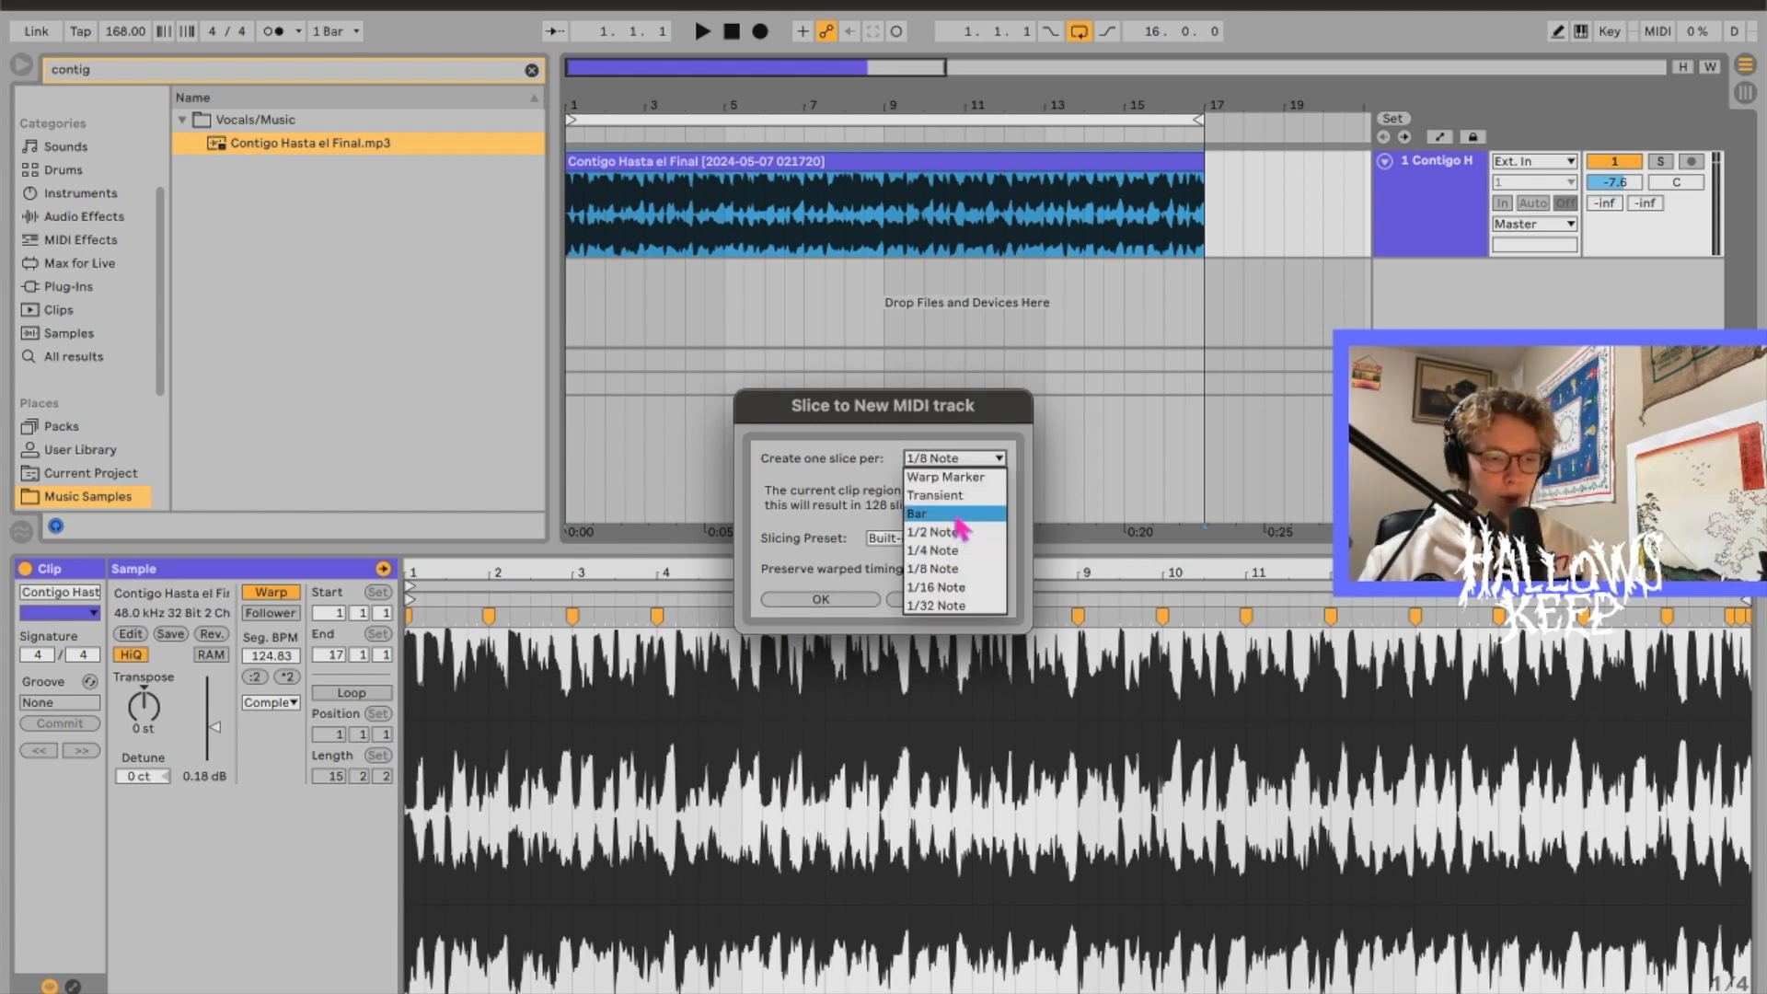
click(953, 517)
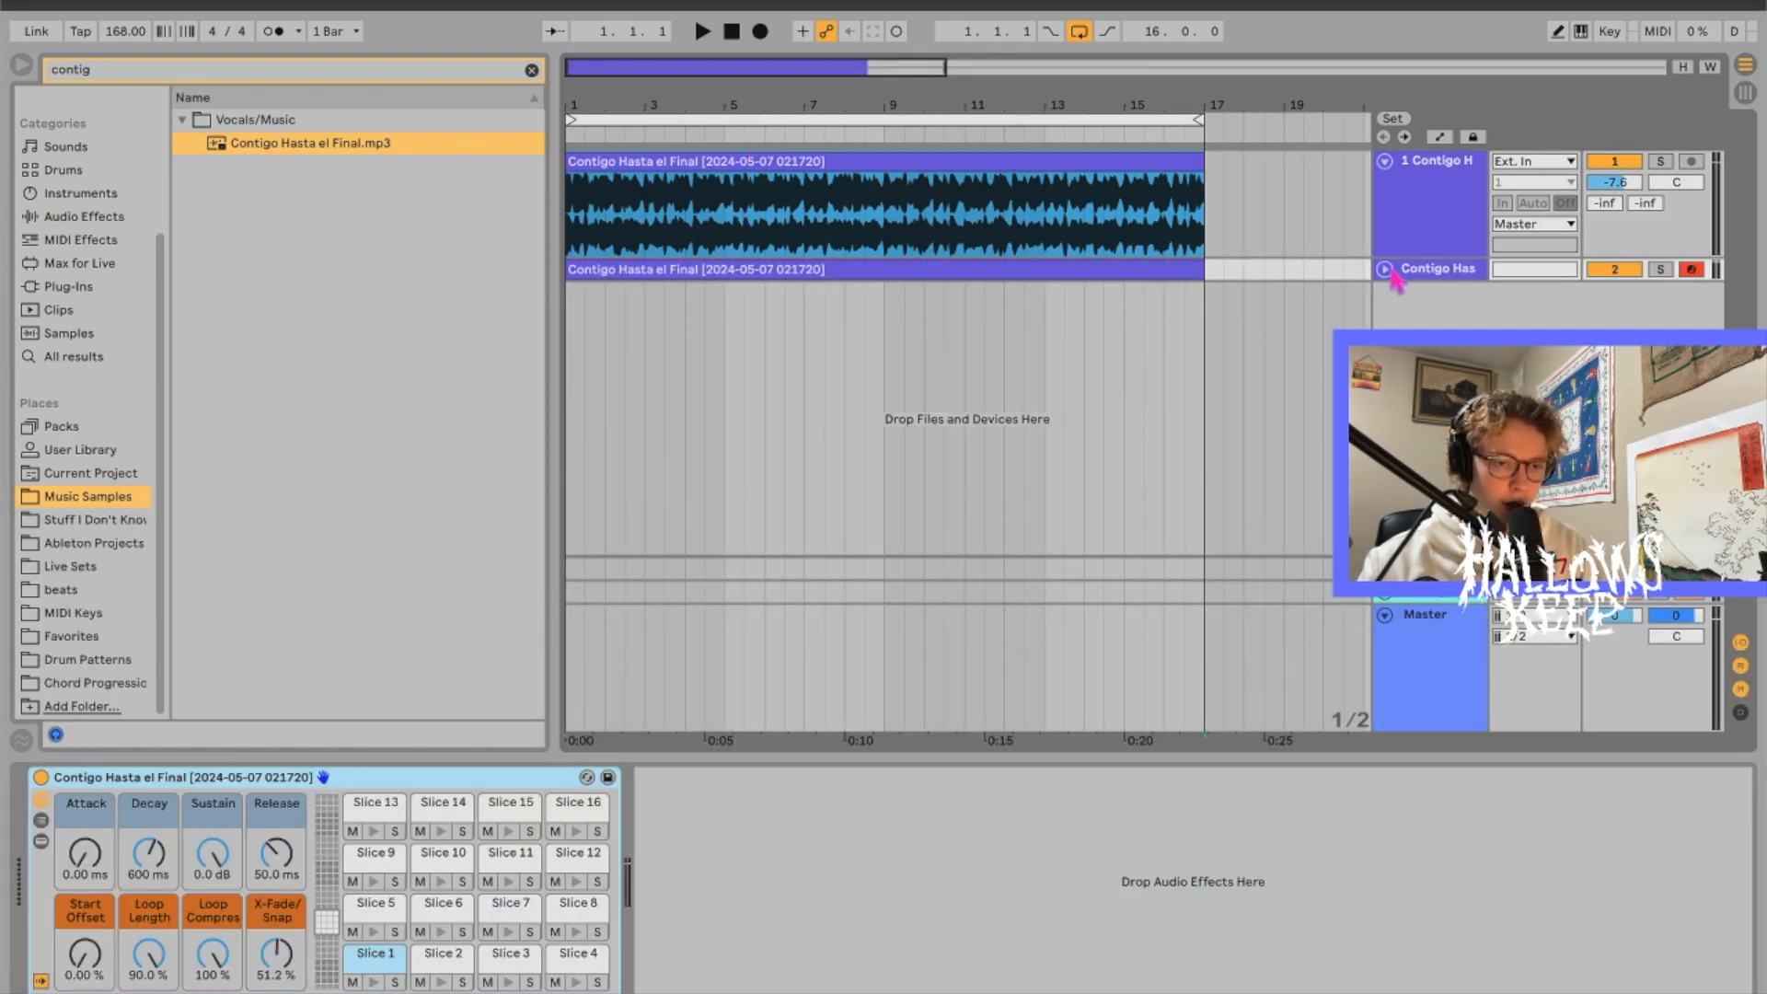
Step: Open the sliced MIDI clip and examine how its slice notes are laid out across the bars
click(1387, 272)
double_click(613, 274)
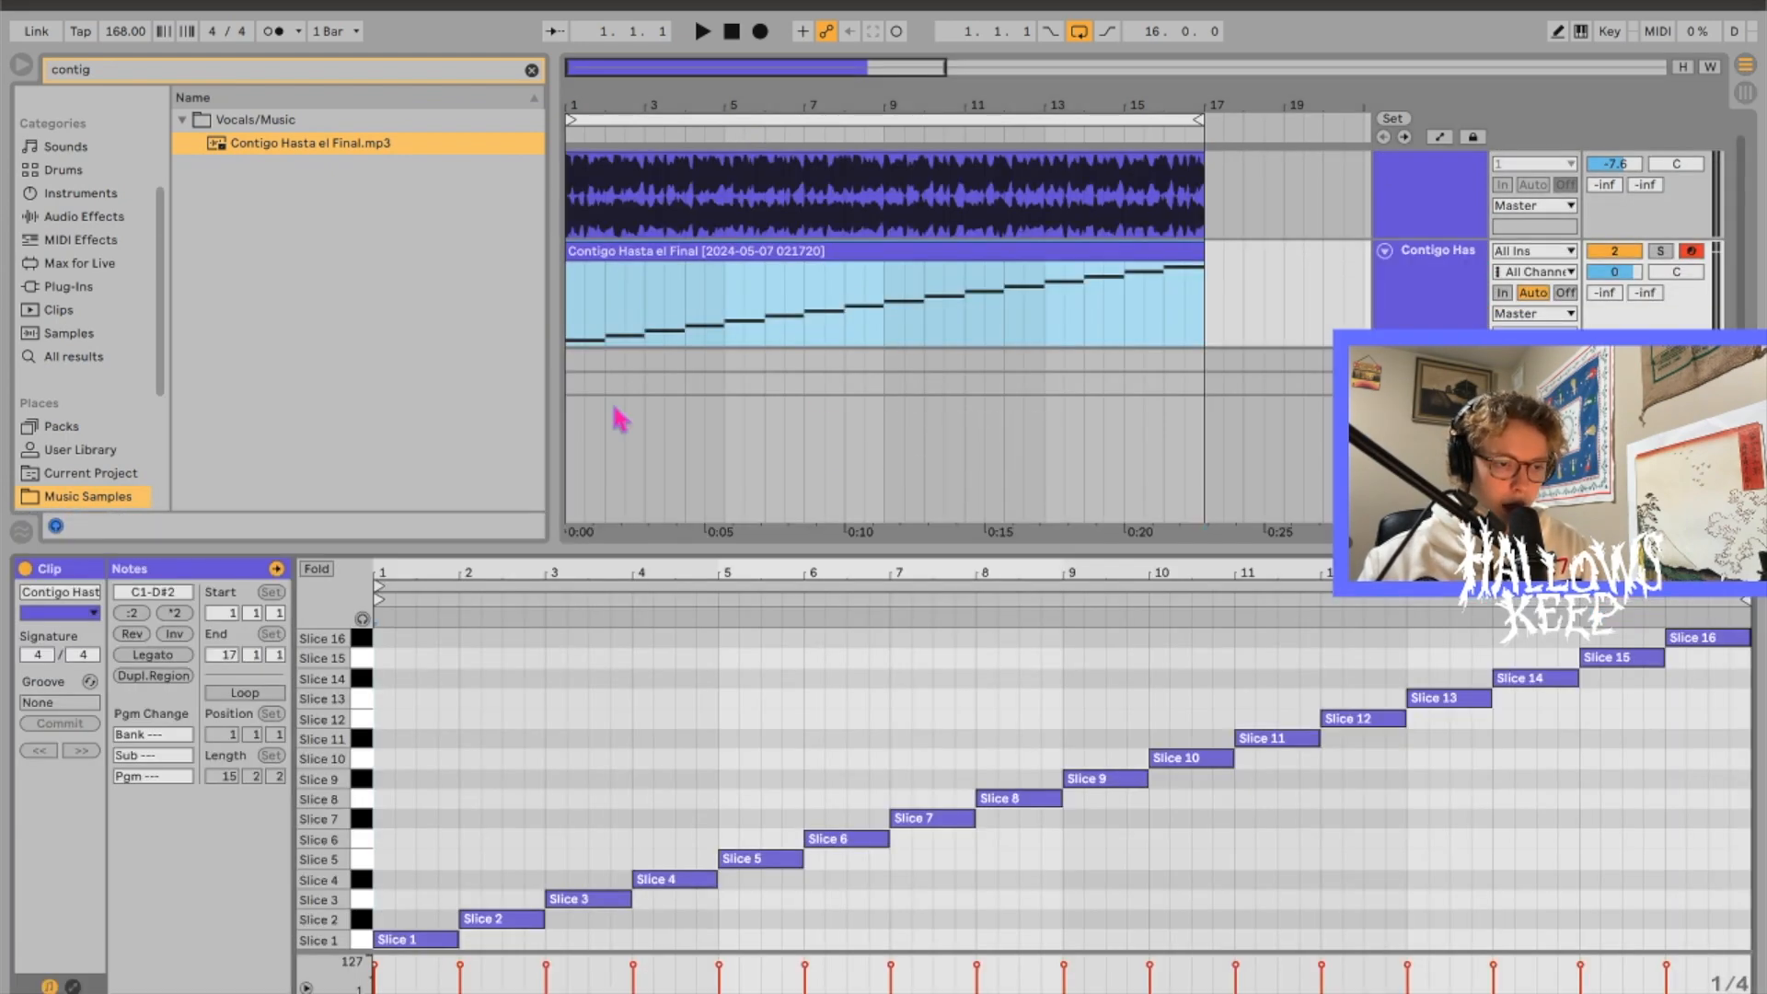
drag(389, 949, 1633, 817)
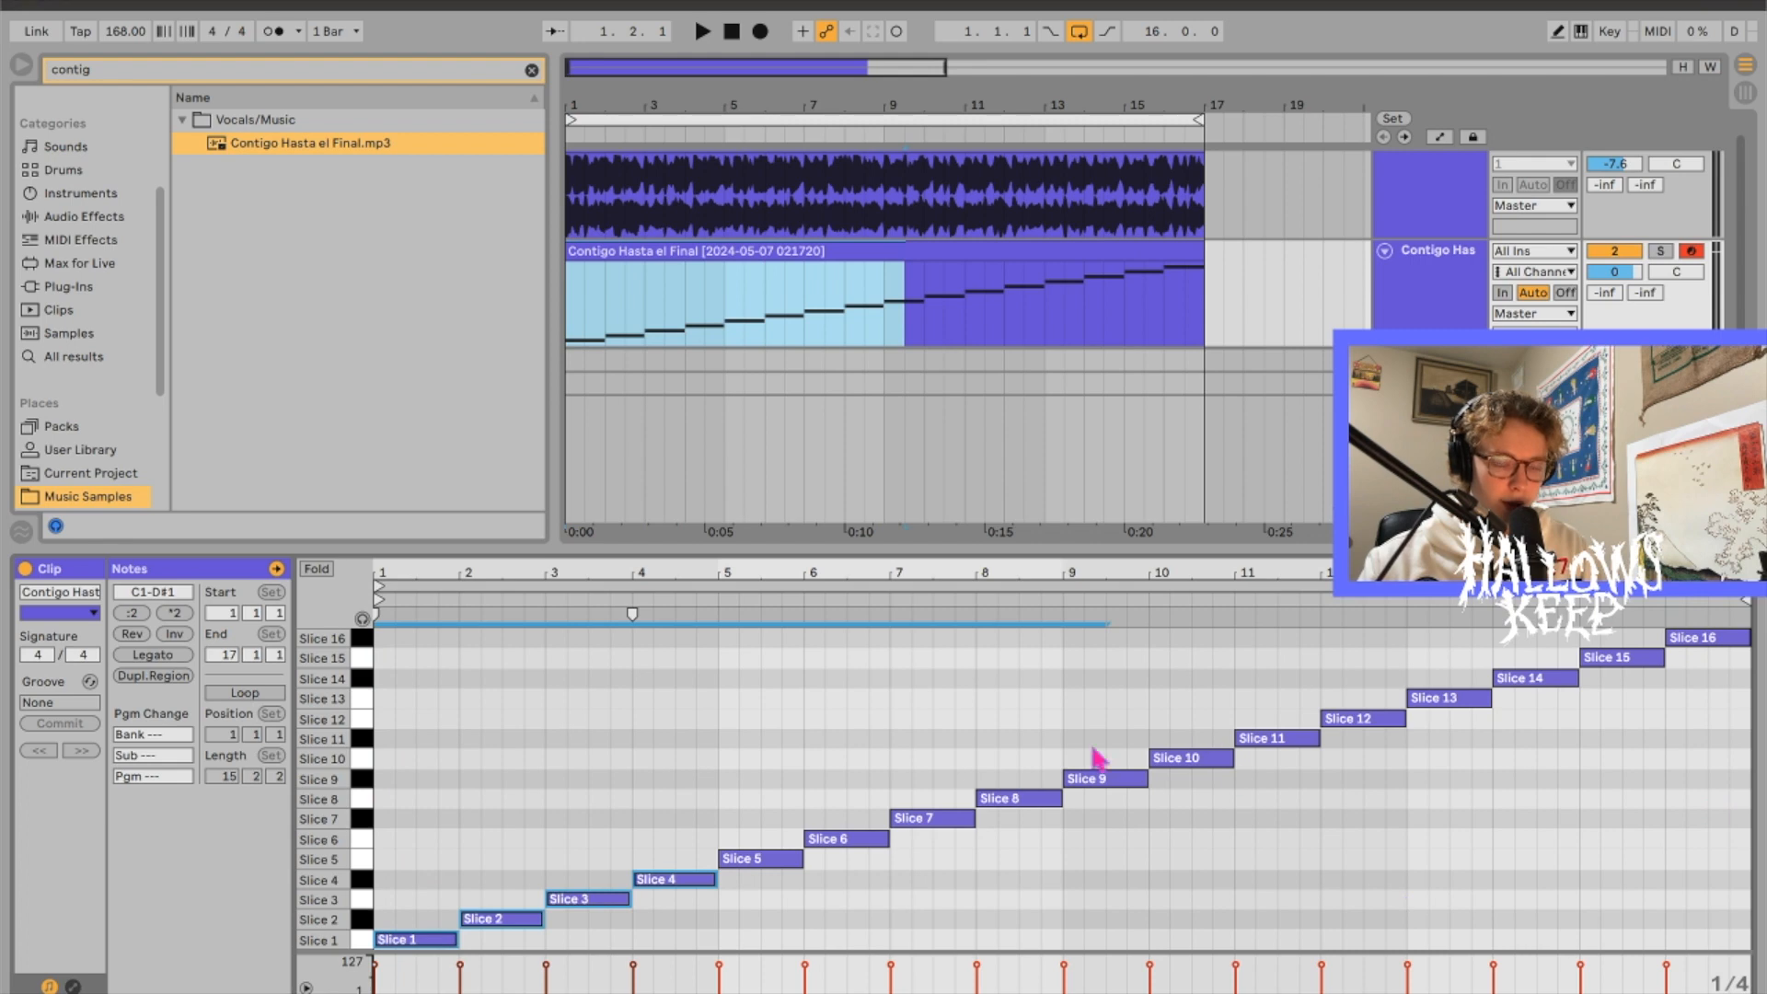
click(936, 736)
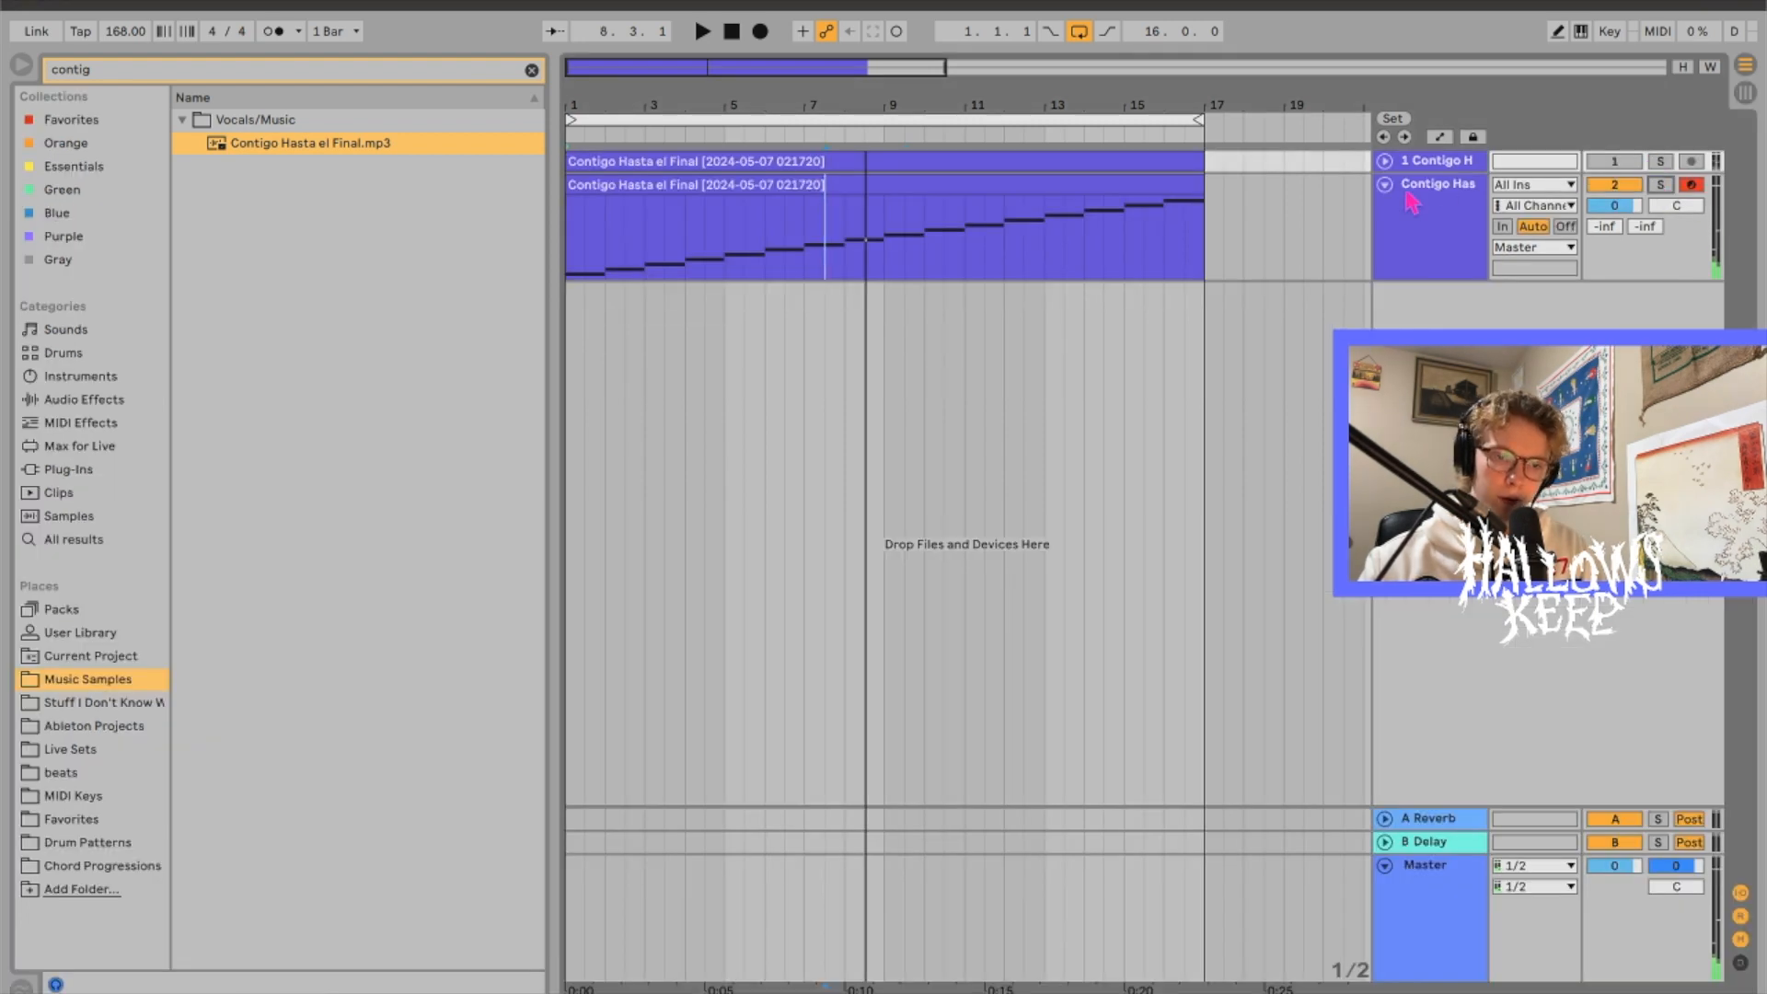
Step: Duplicate the sample's audio track and activate the duplicate, keeping the original track muted
click(1385, 184)
click(1386, 185)
click(1385, 161)
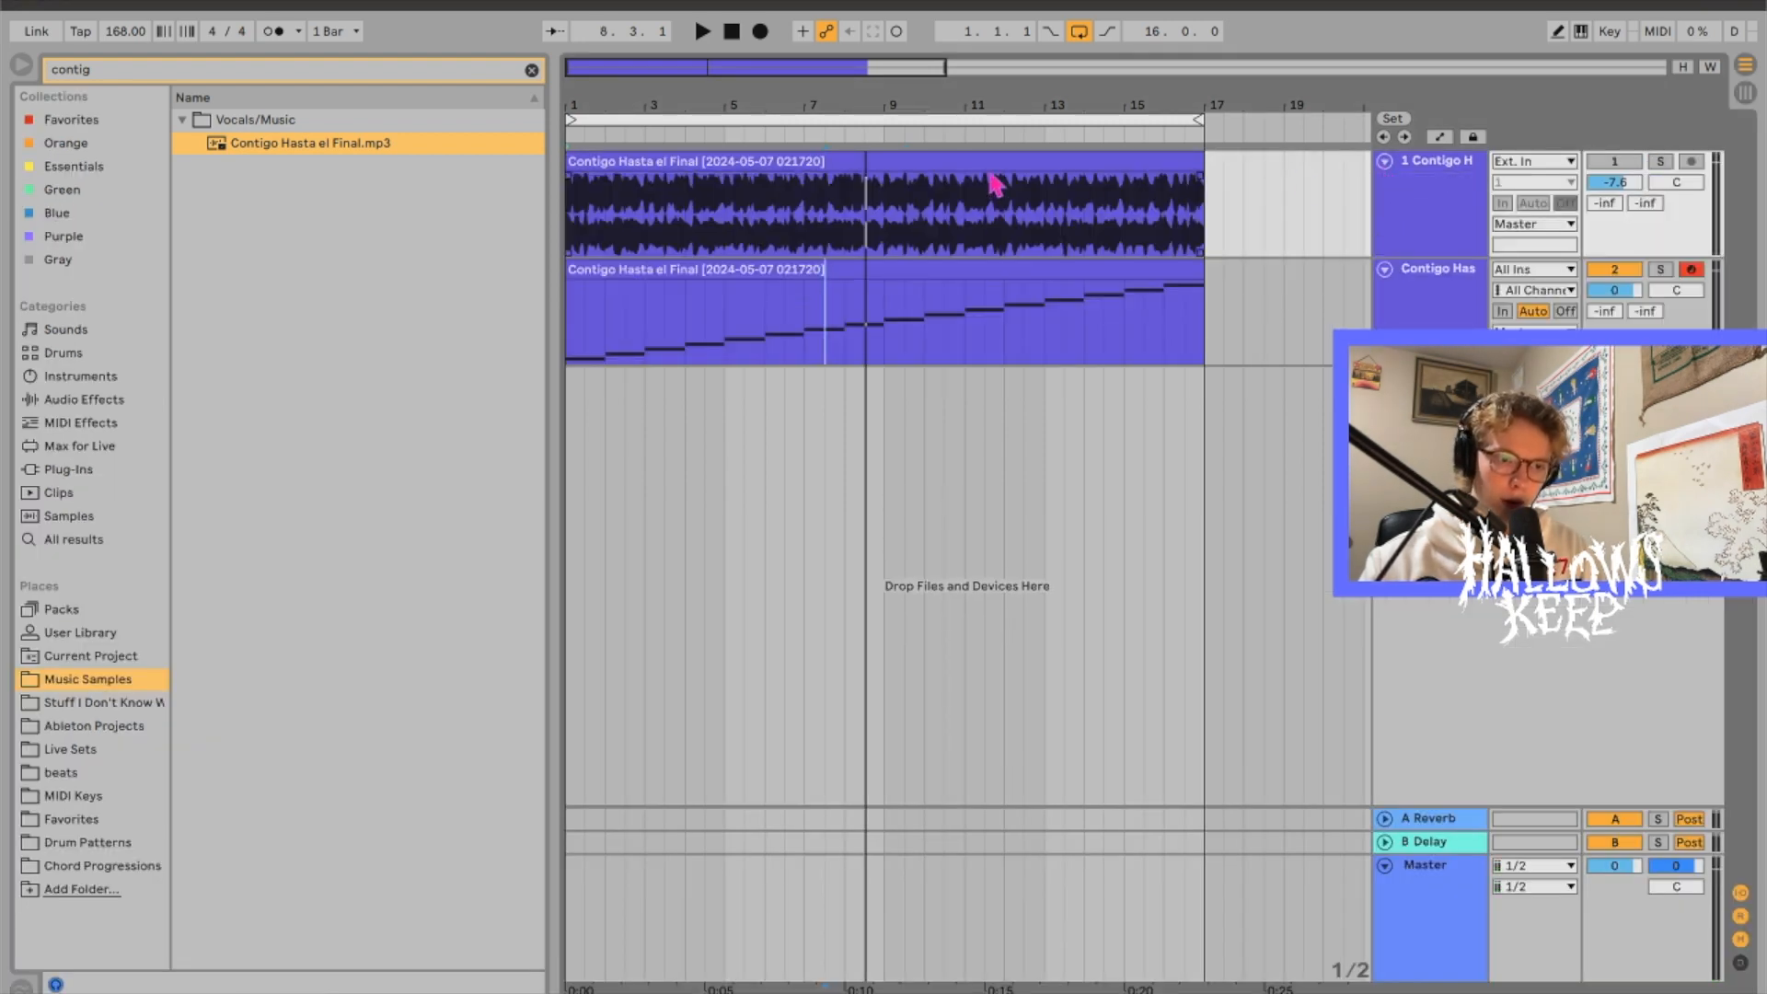
click(1400, 217)
key(ctrl+d)
click(1627, 189)
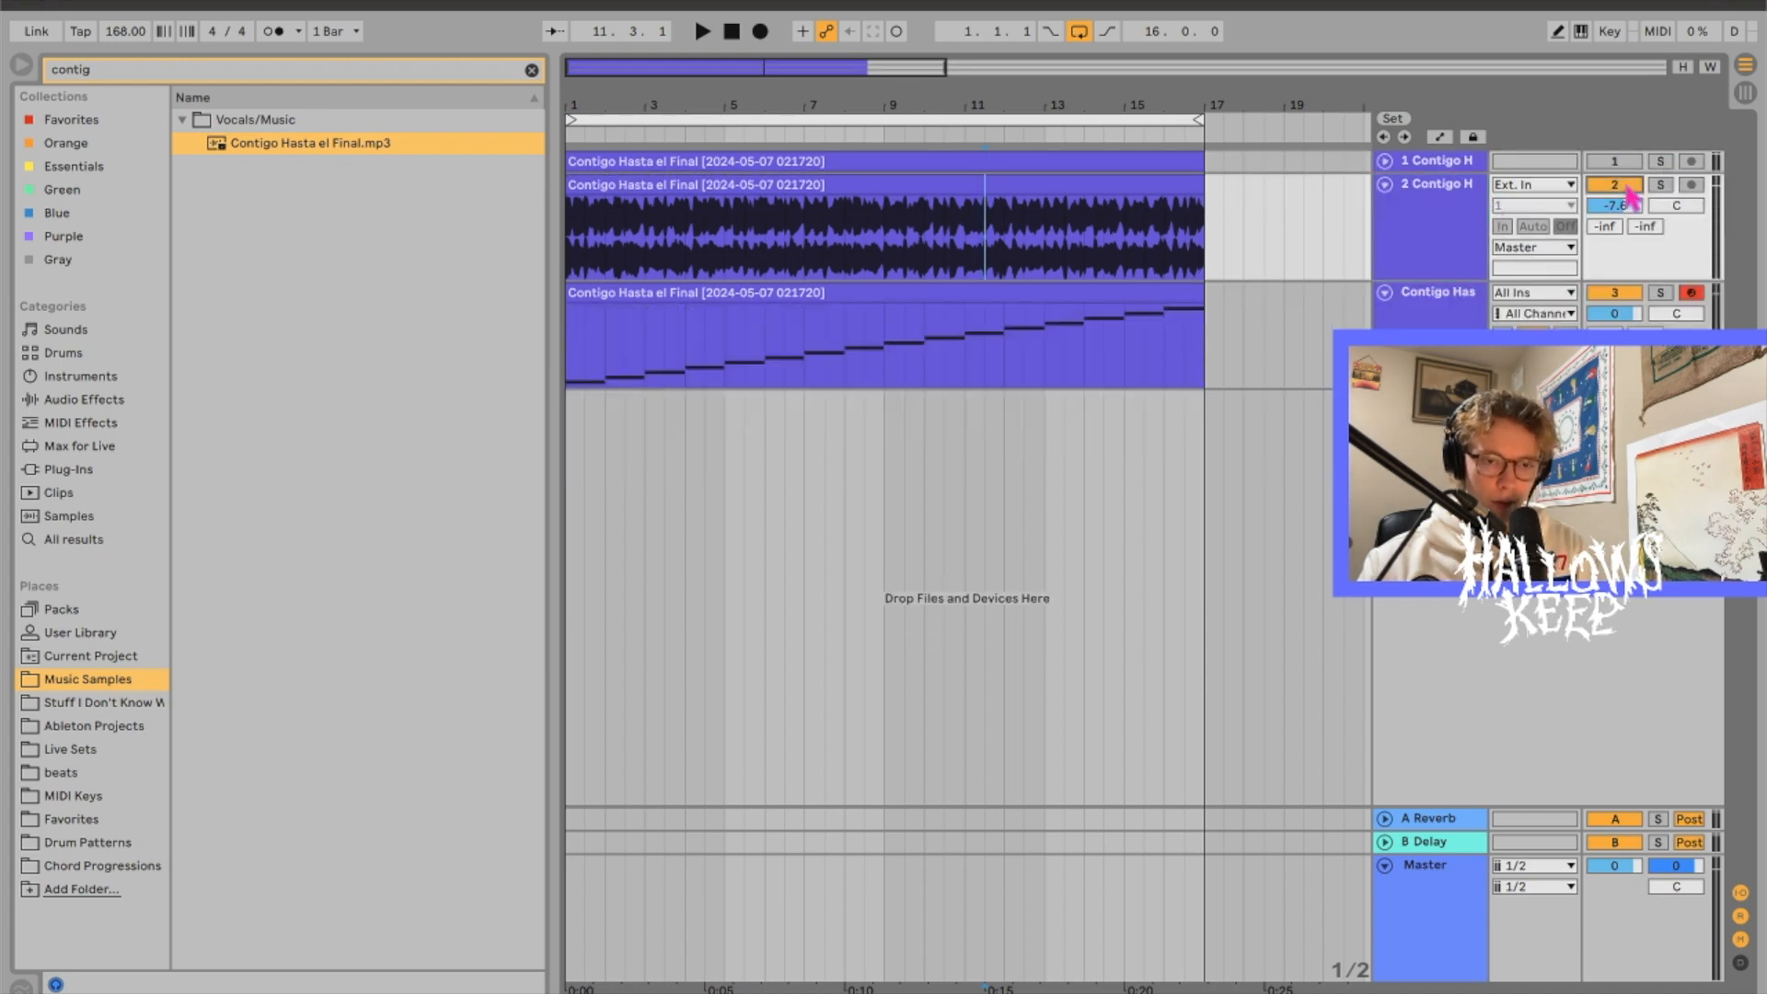
Step: Slice the duplicate track's audio clip to a new MIDI track with one slice per bar
right_click(1165, 187)
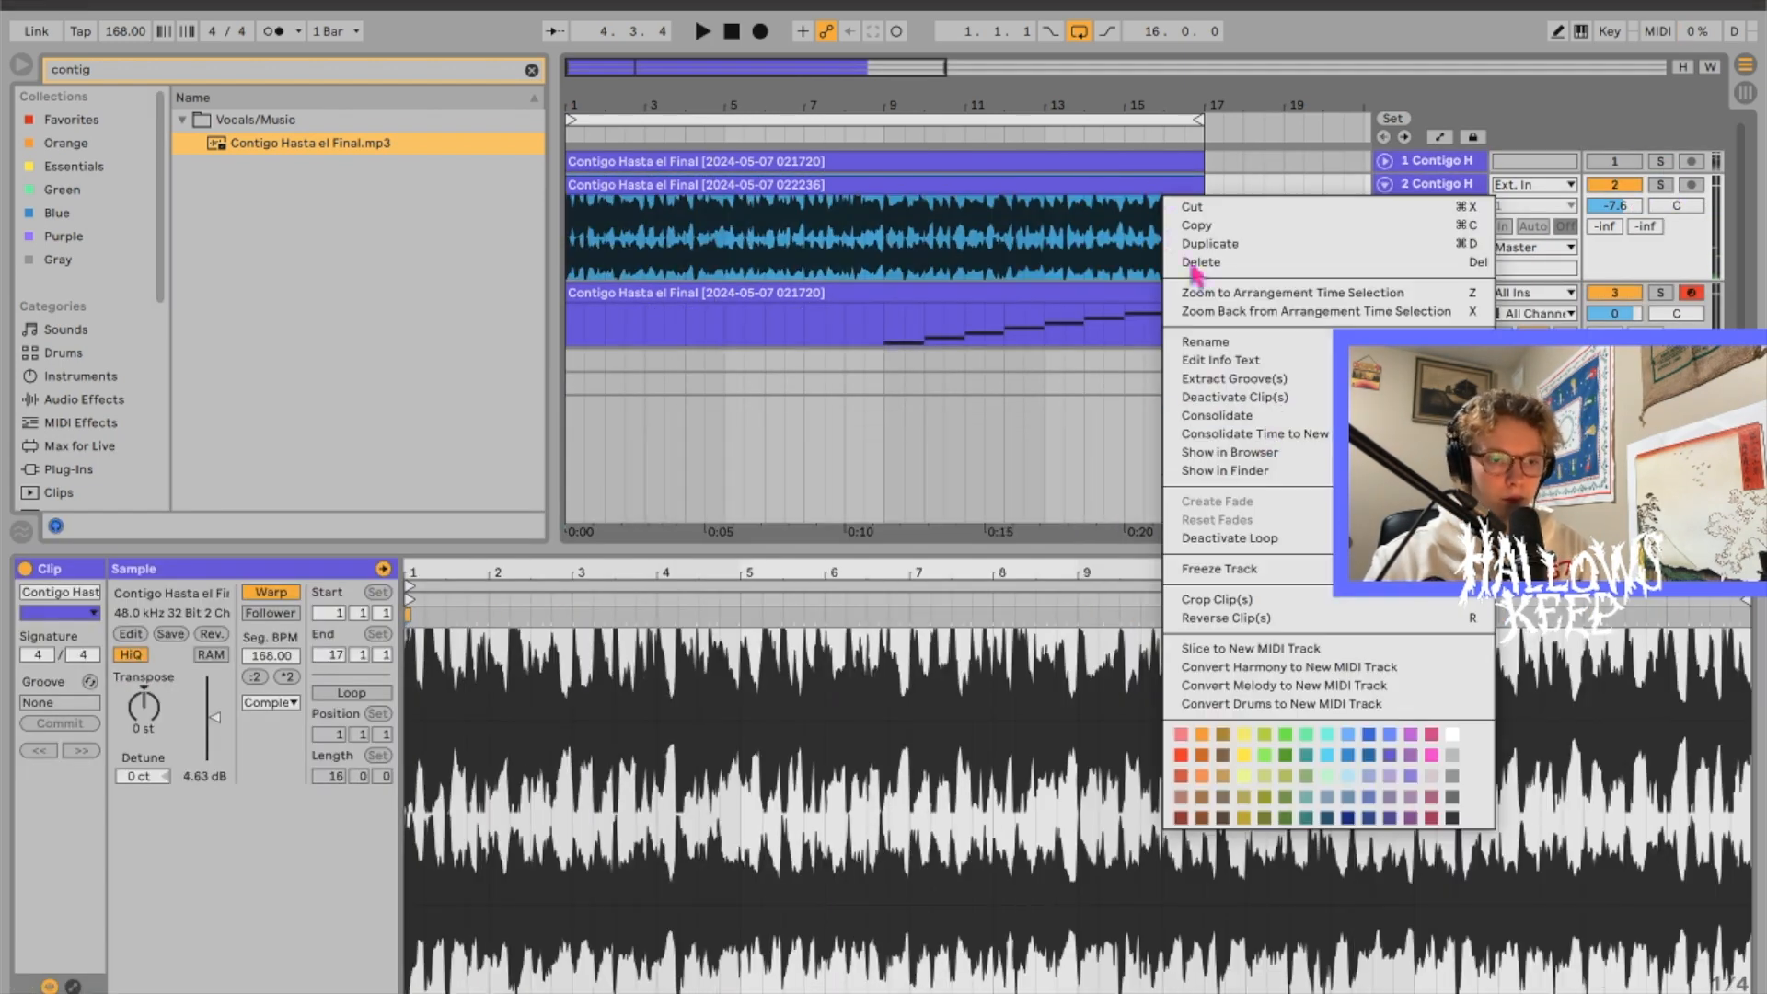
click(1331, 647)
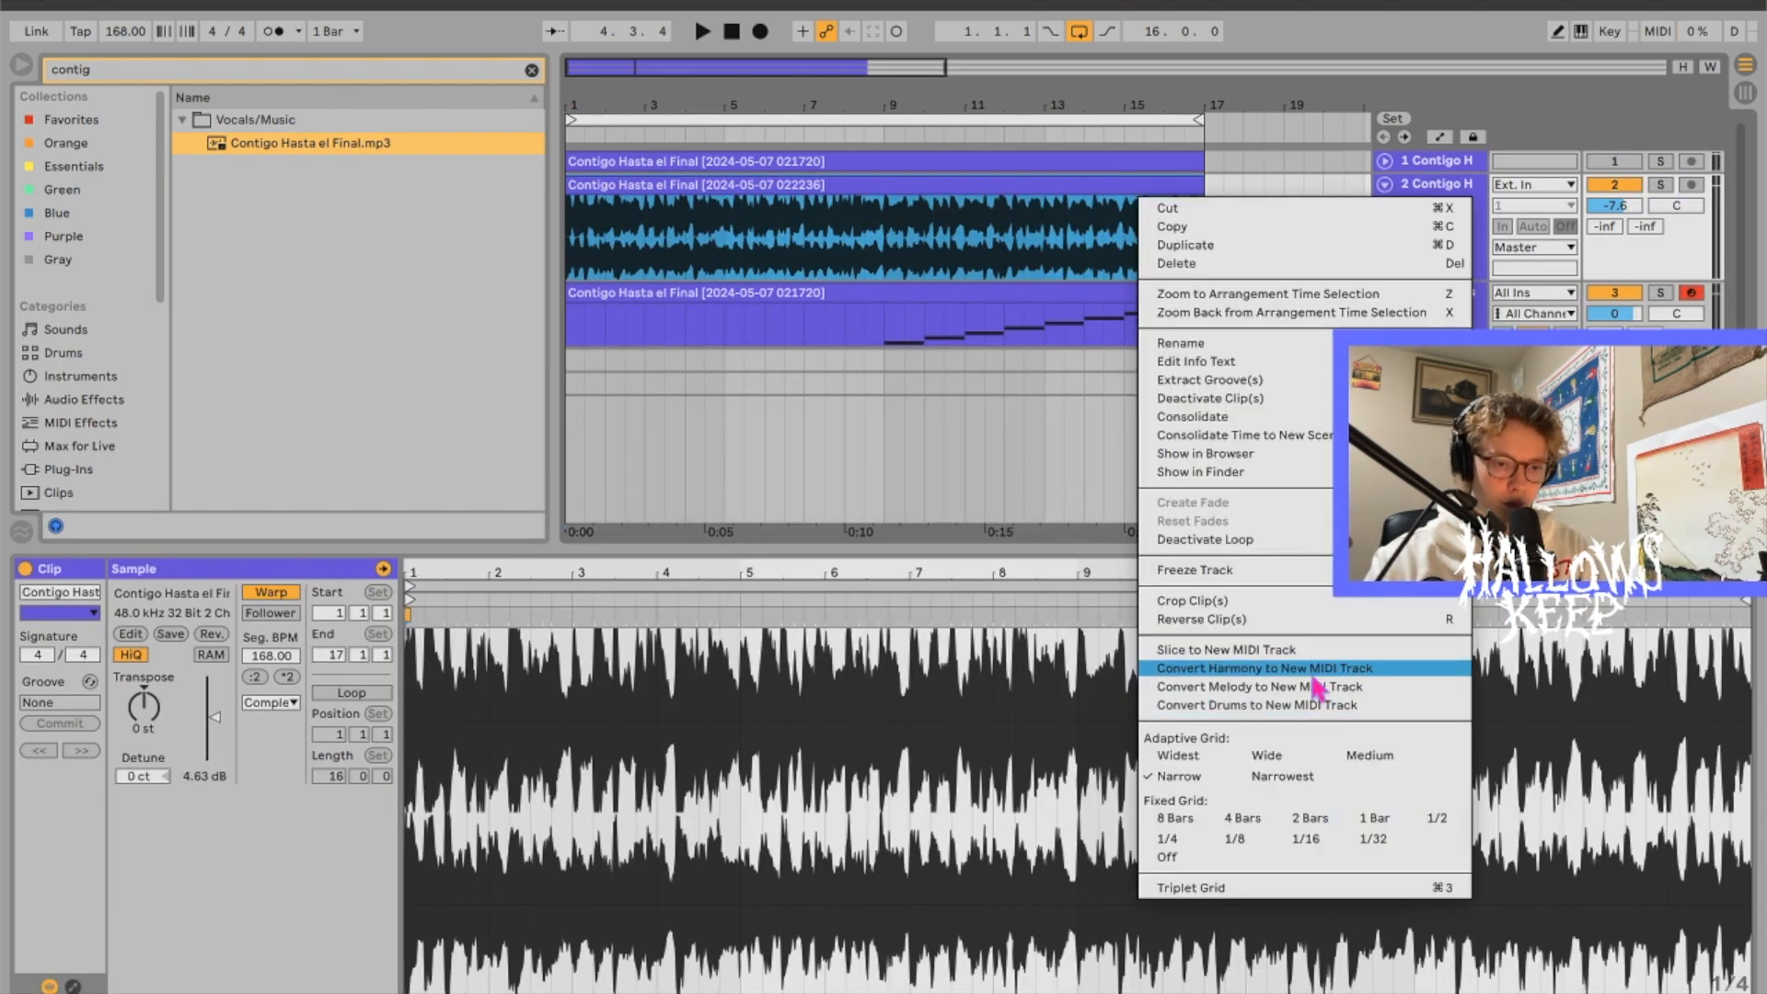
click(1334, 660)
click(820, 599)
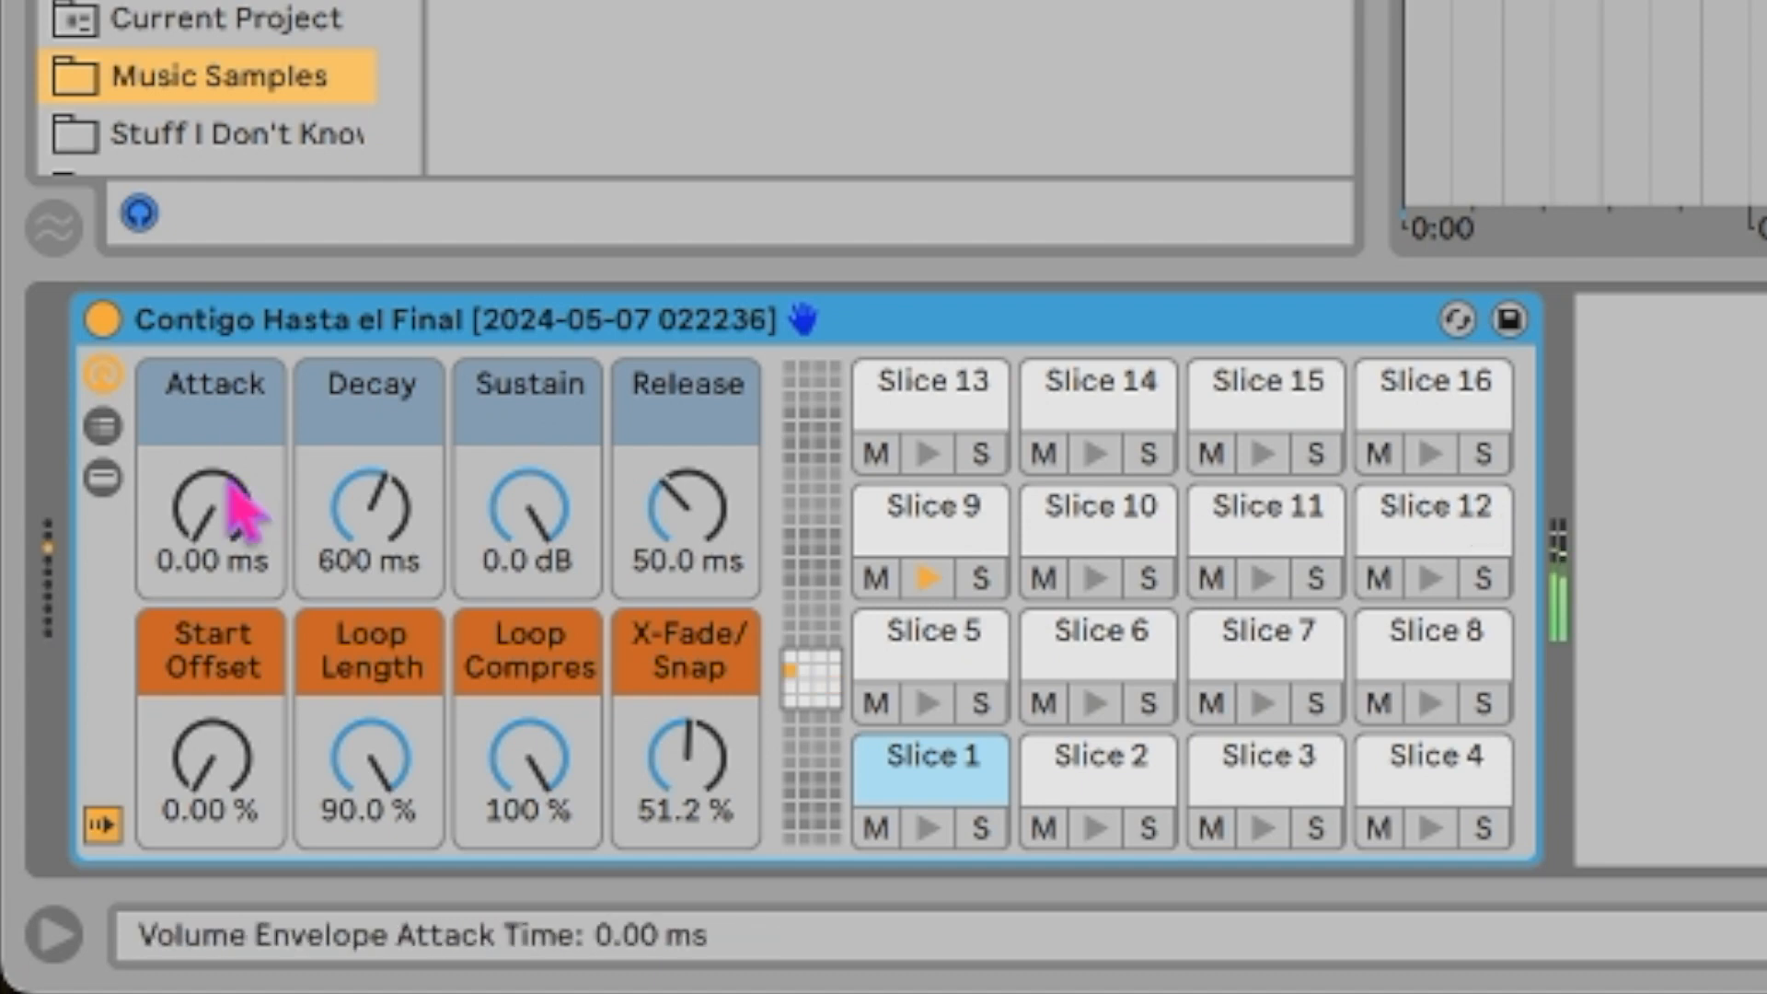
Step: Set the slice rack's Attack to 1.10 ms, Release to 5.66 ms, Start Offset to 0.00 % and X-Fade/Snap to 39.4 %
drag(90, 850, 93, 856)
drag(101, 947, 90, 963)
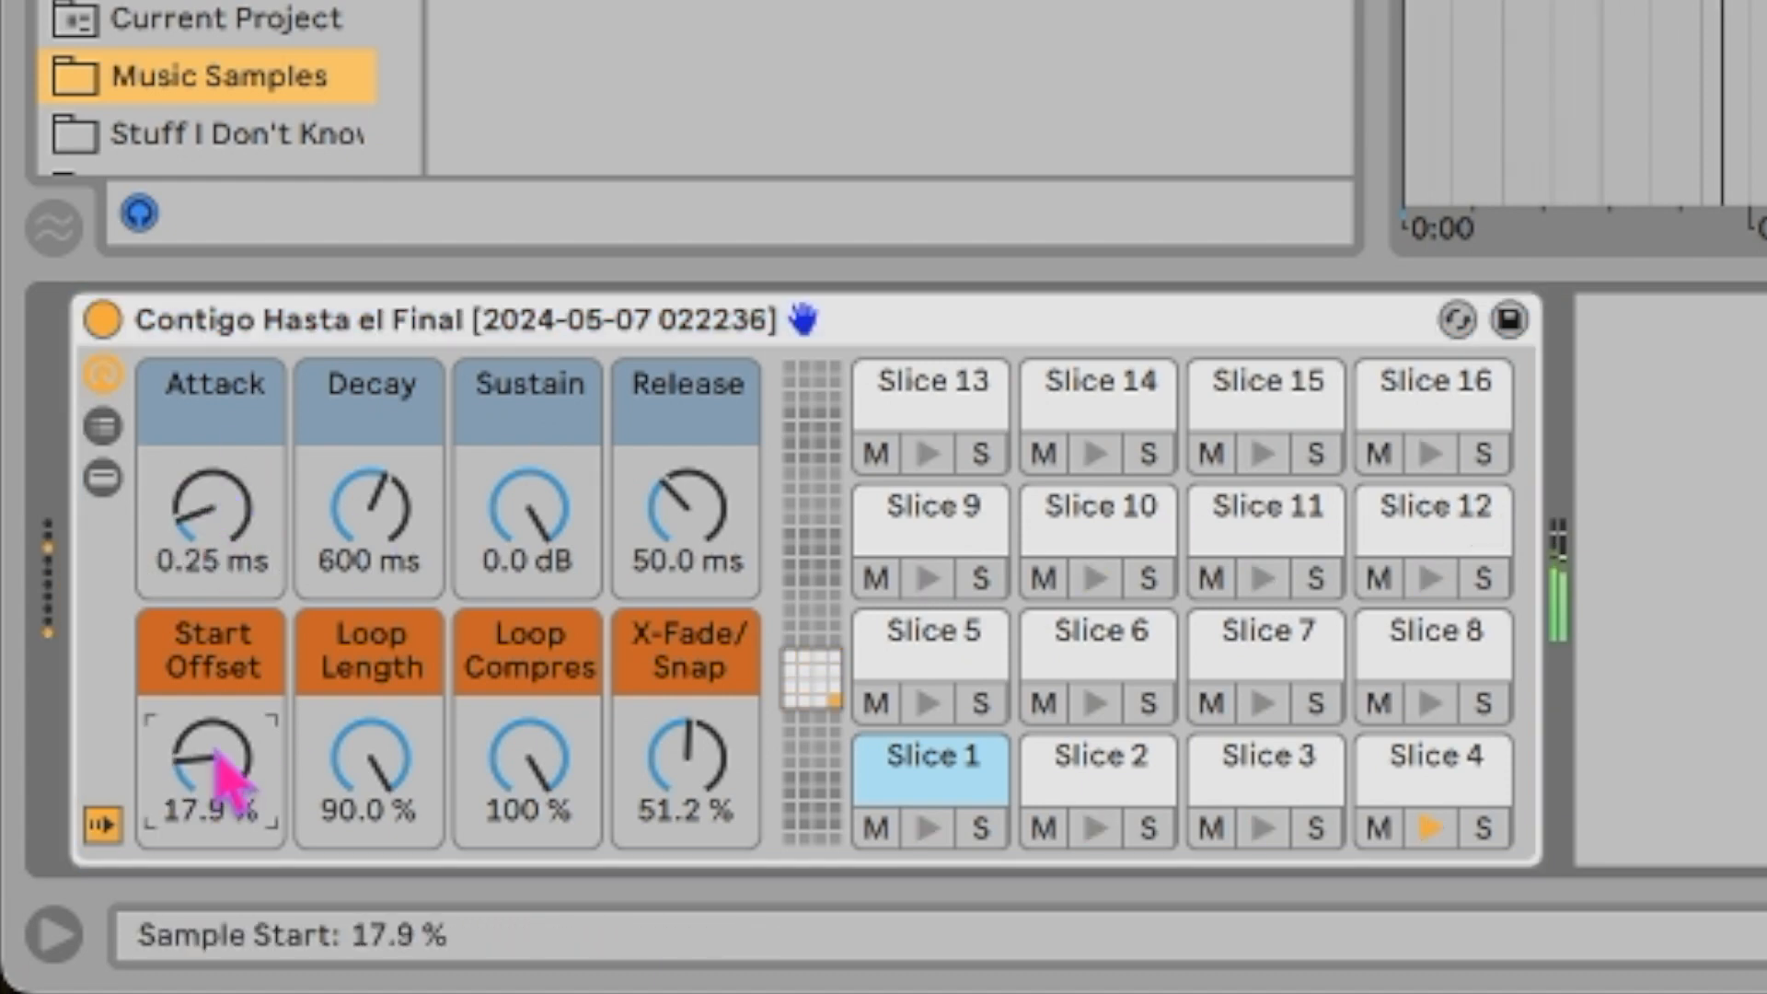
drag(226, 782, 239, 809)
mouse_move(534, 759)
mouse_down()
mouse_move(543, 792)
mouse_move(527, 727)
mouse_up()
drag(686, 759, 686, 771)
drag(685, 538, 686, 557)
drag(216, 506, 245, 526)
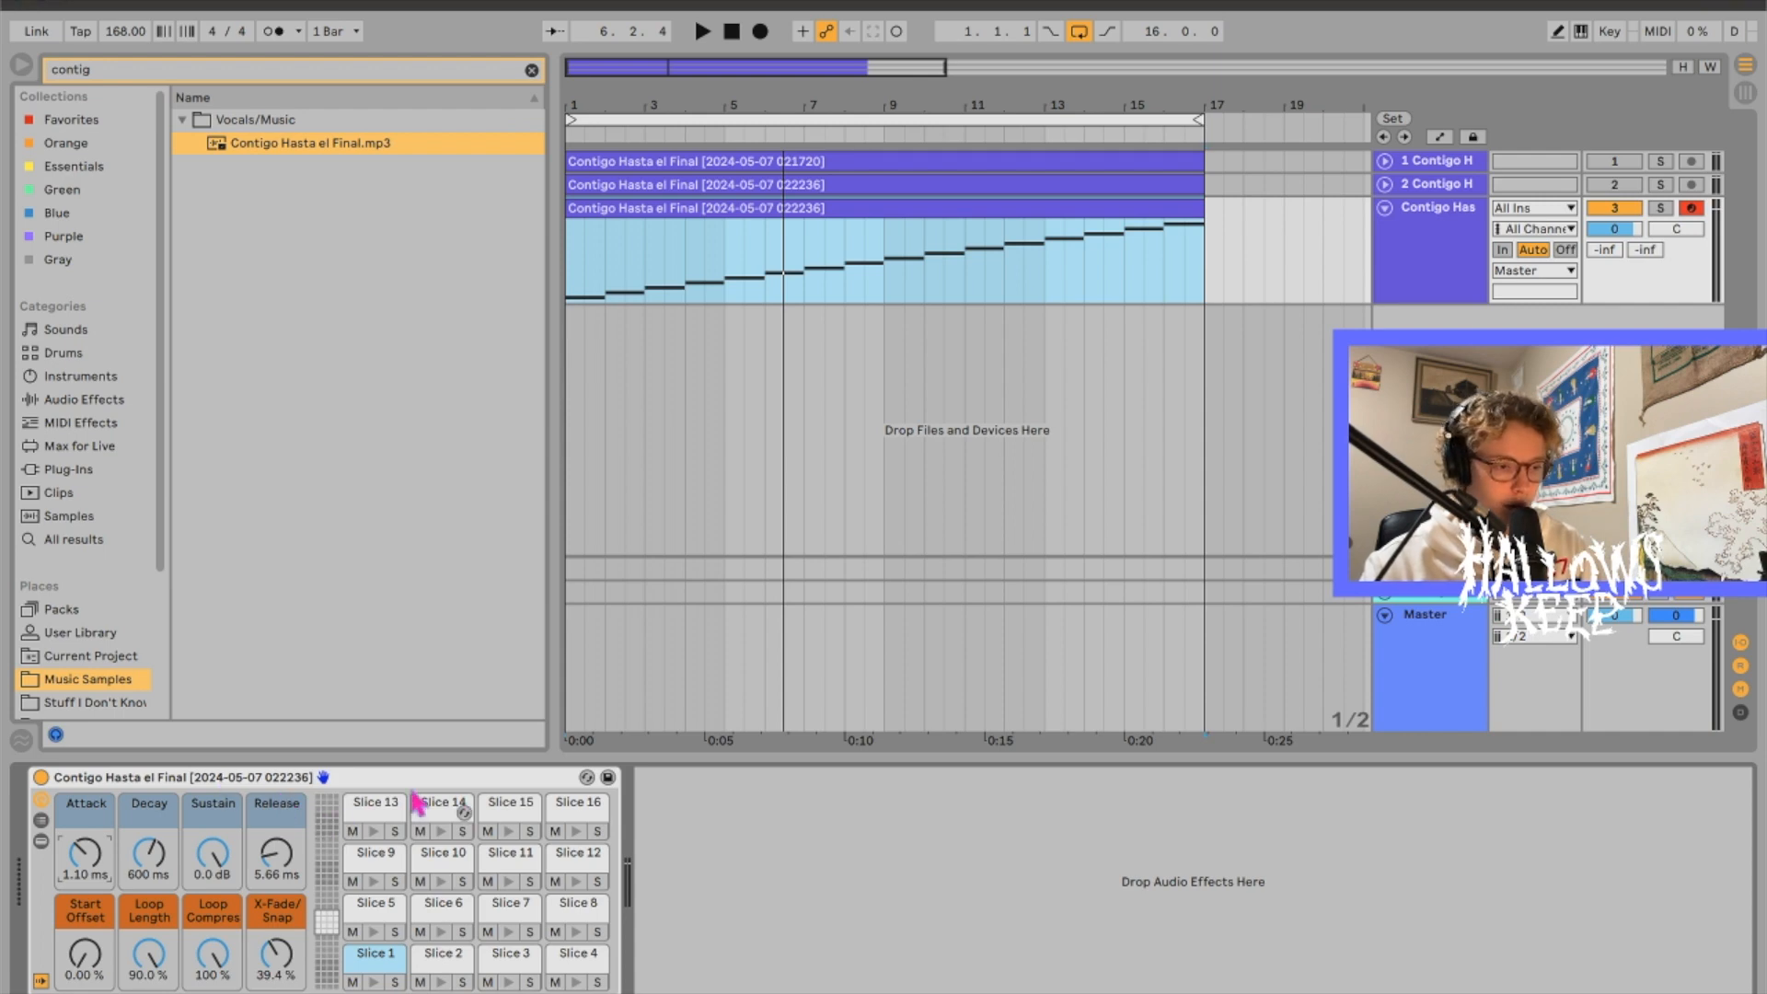
Step: Open the new sliced clip in an enlarged note editor, enable note preview and select the bar 1 note
key(shift+Tab)
drag(896, 555, 891, 478)
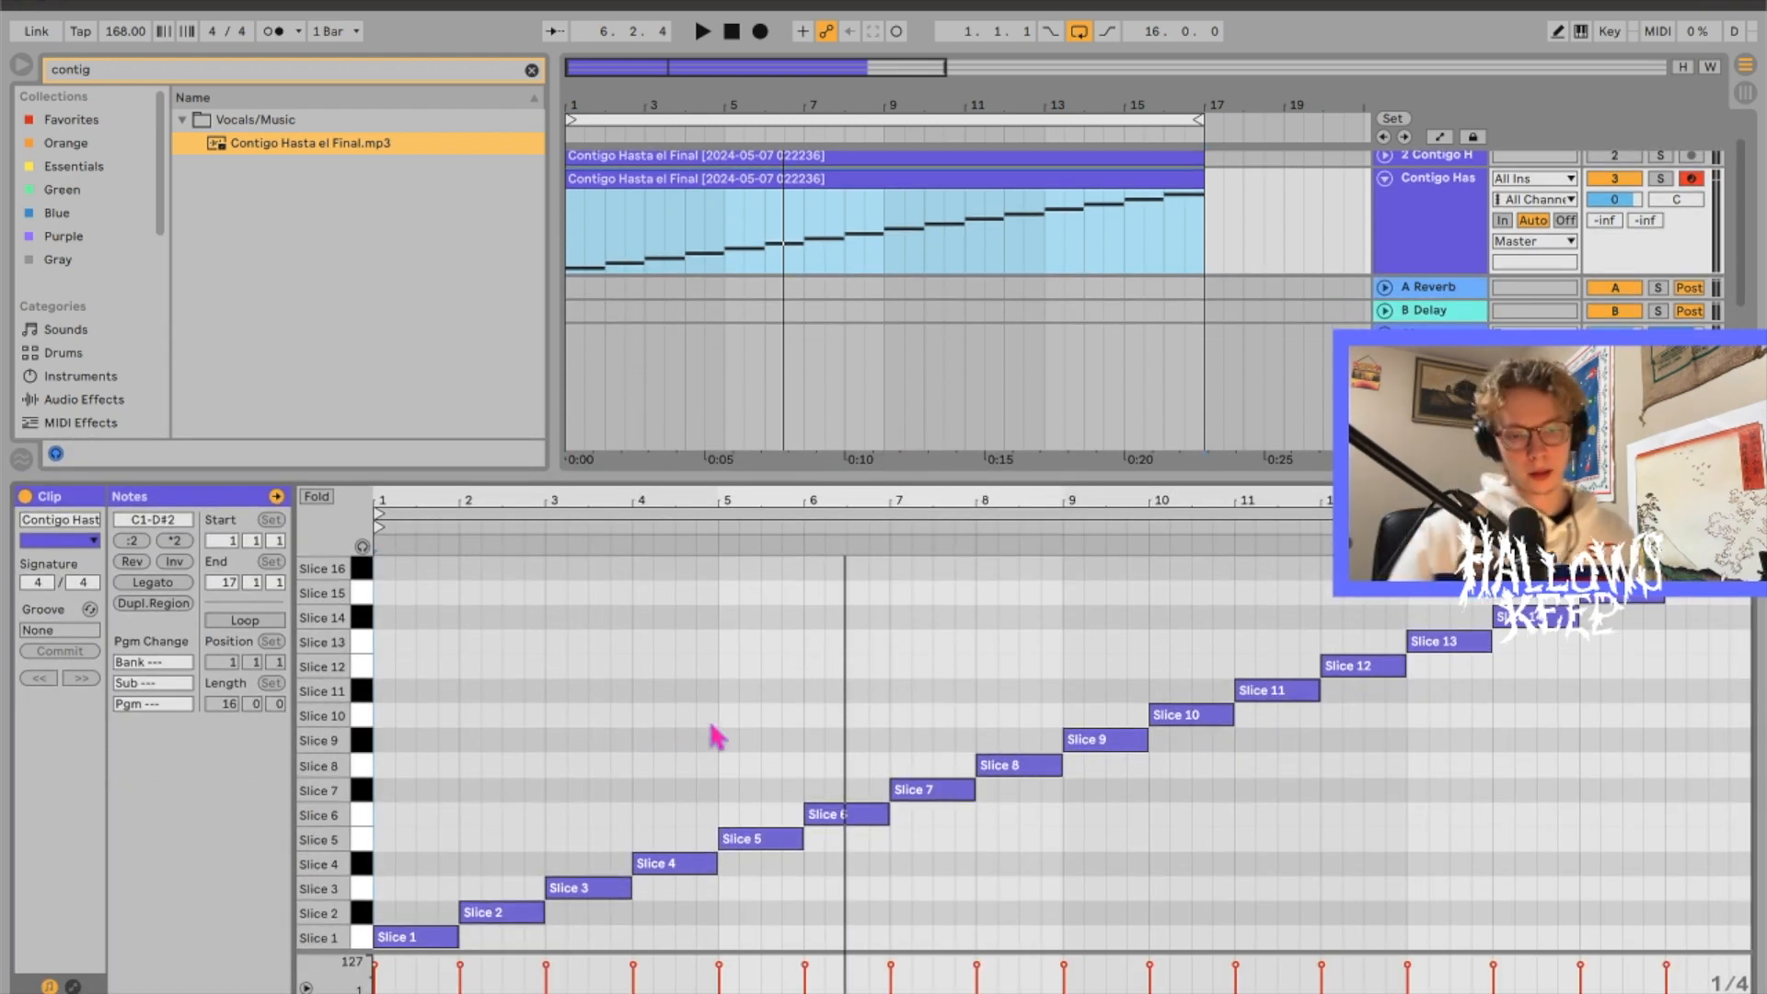
click(401, 937)
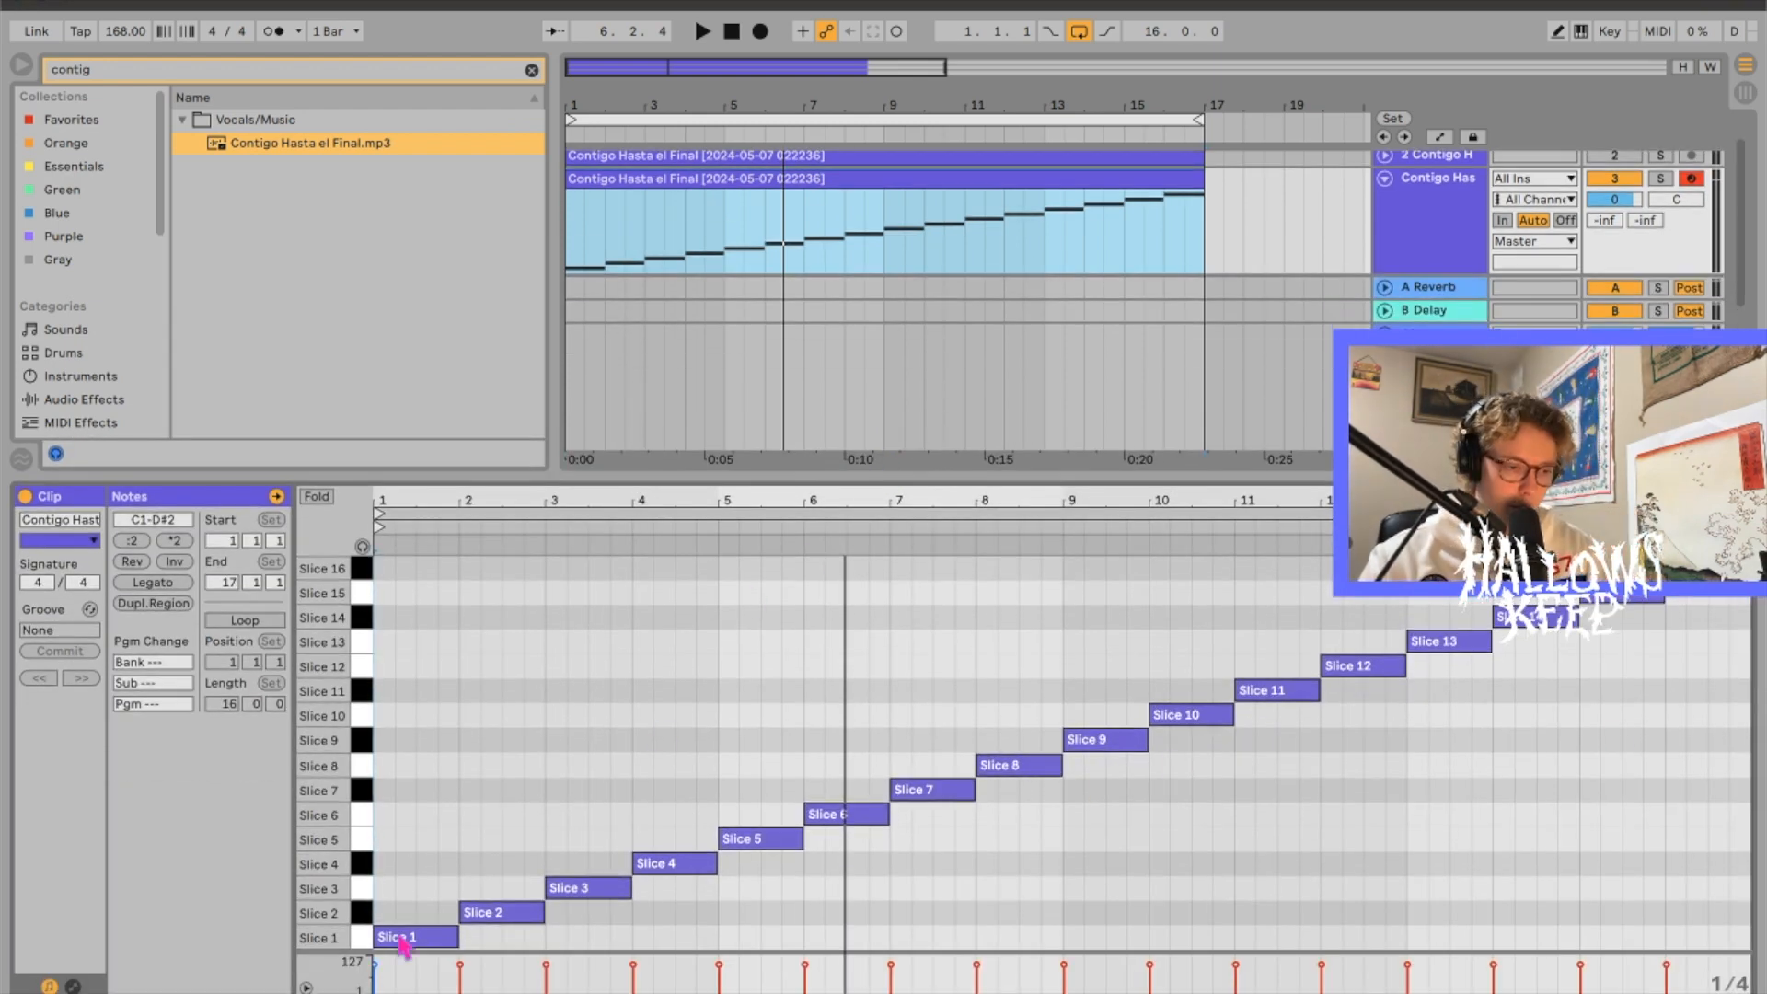
click(401, 937)
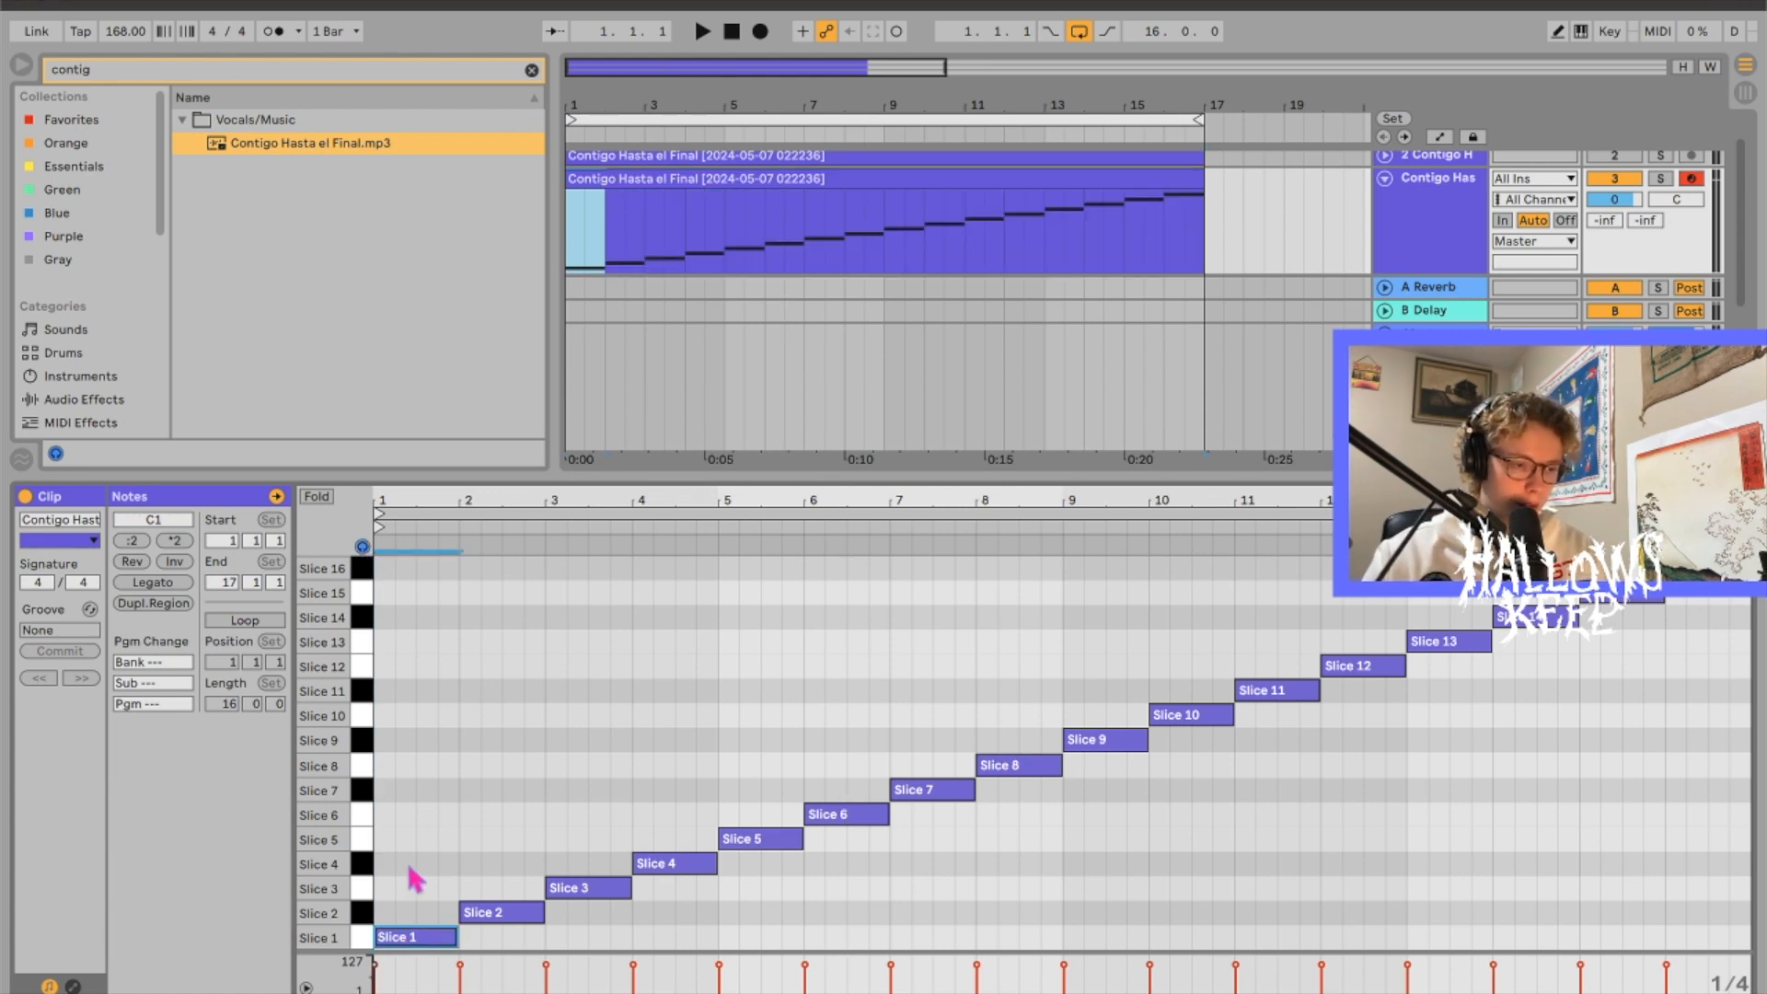
Step: Audition different slices for the bar 1 note and place it on Slice 3
key(Up)
key(Up)
key(Up)
key(Up)
key(Up)
key(Up)
key(Up)
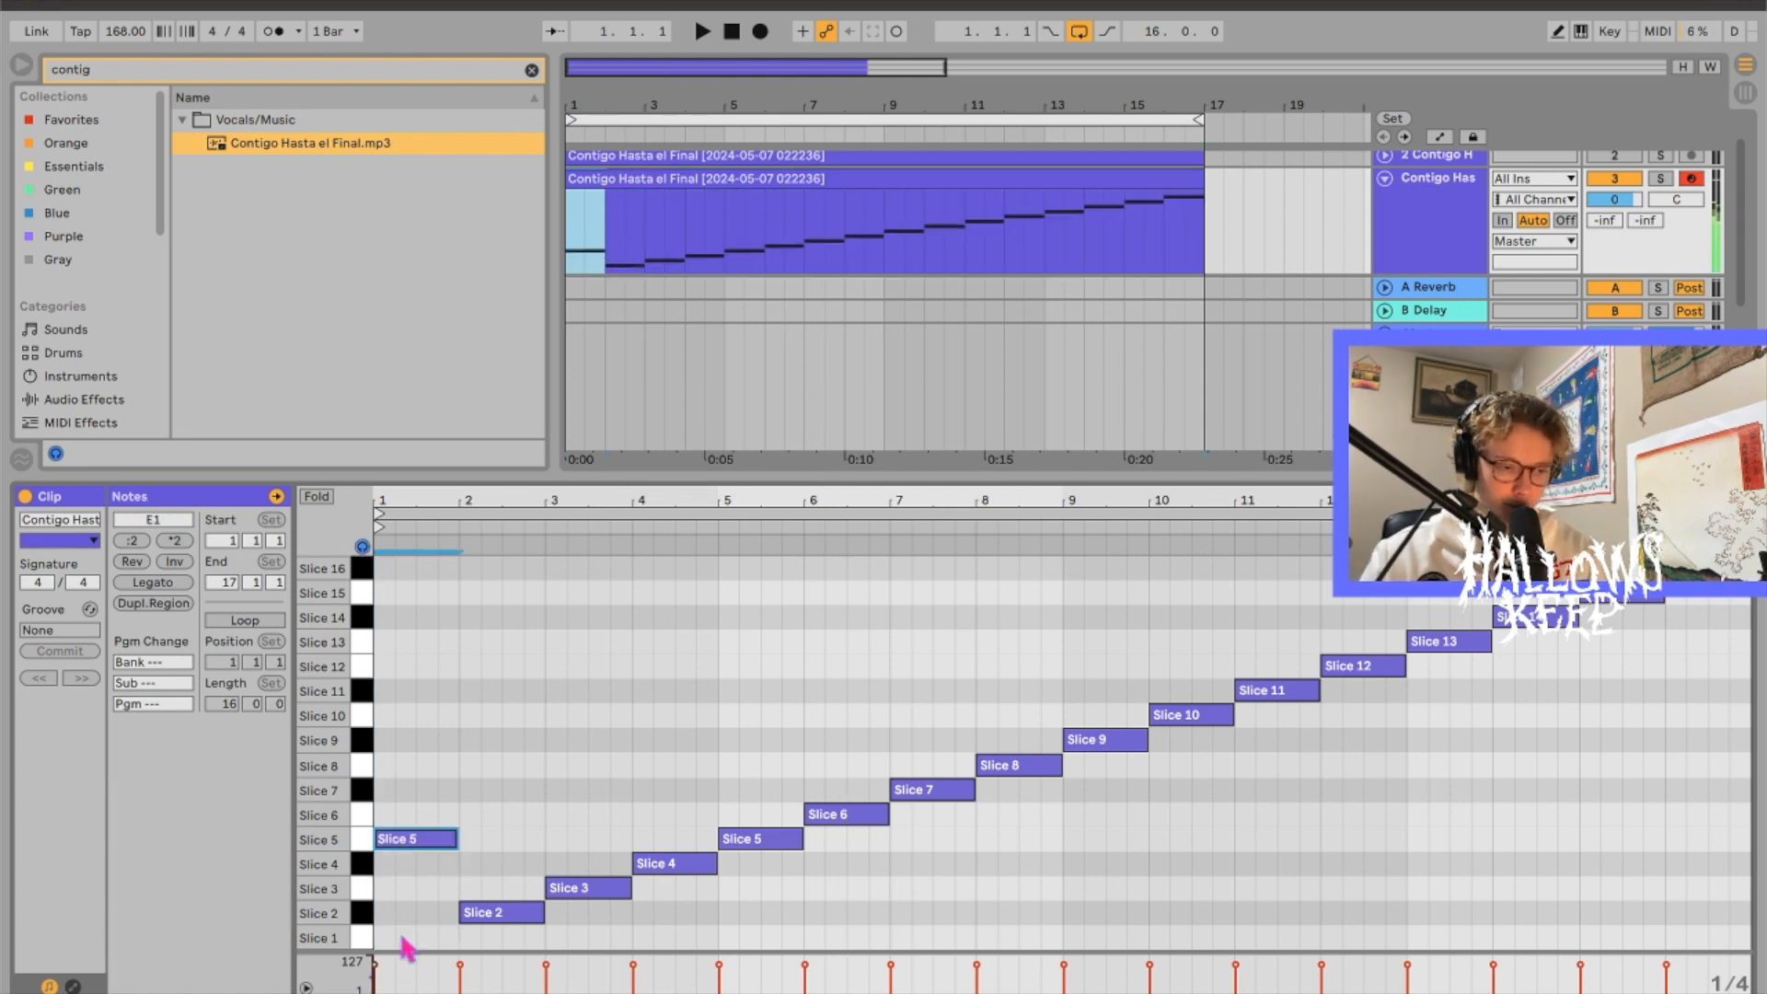
key(space)
key(Down)
key(Down)
key(Down)
key(Down)
key(Down)
Step: Alternate Slice 3 with three-part chops of Slice 2 in bars 1–4, and Slice 11 with Slice 10 in bars 9–12
click(665, 868)
key(Down)
key(Down)
click(376, 15)
click(972, 615)
key(Up)
key(Up)
click(311, 23)
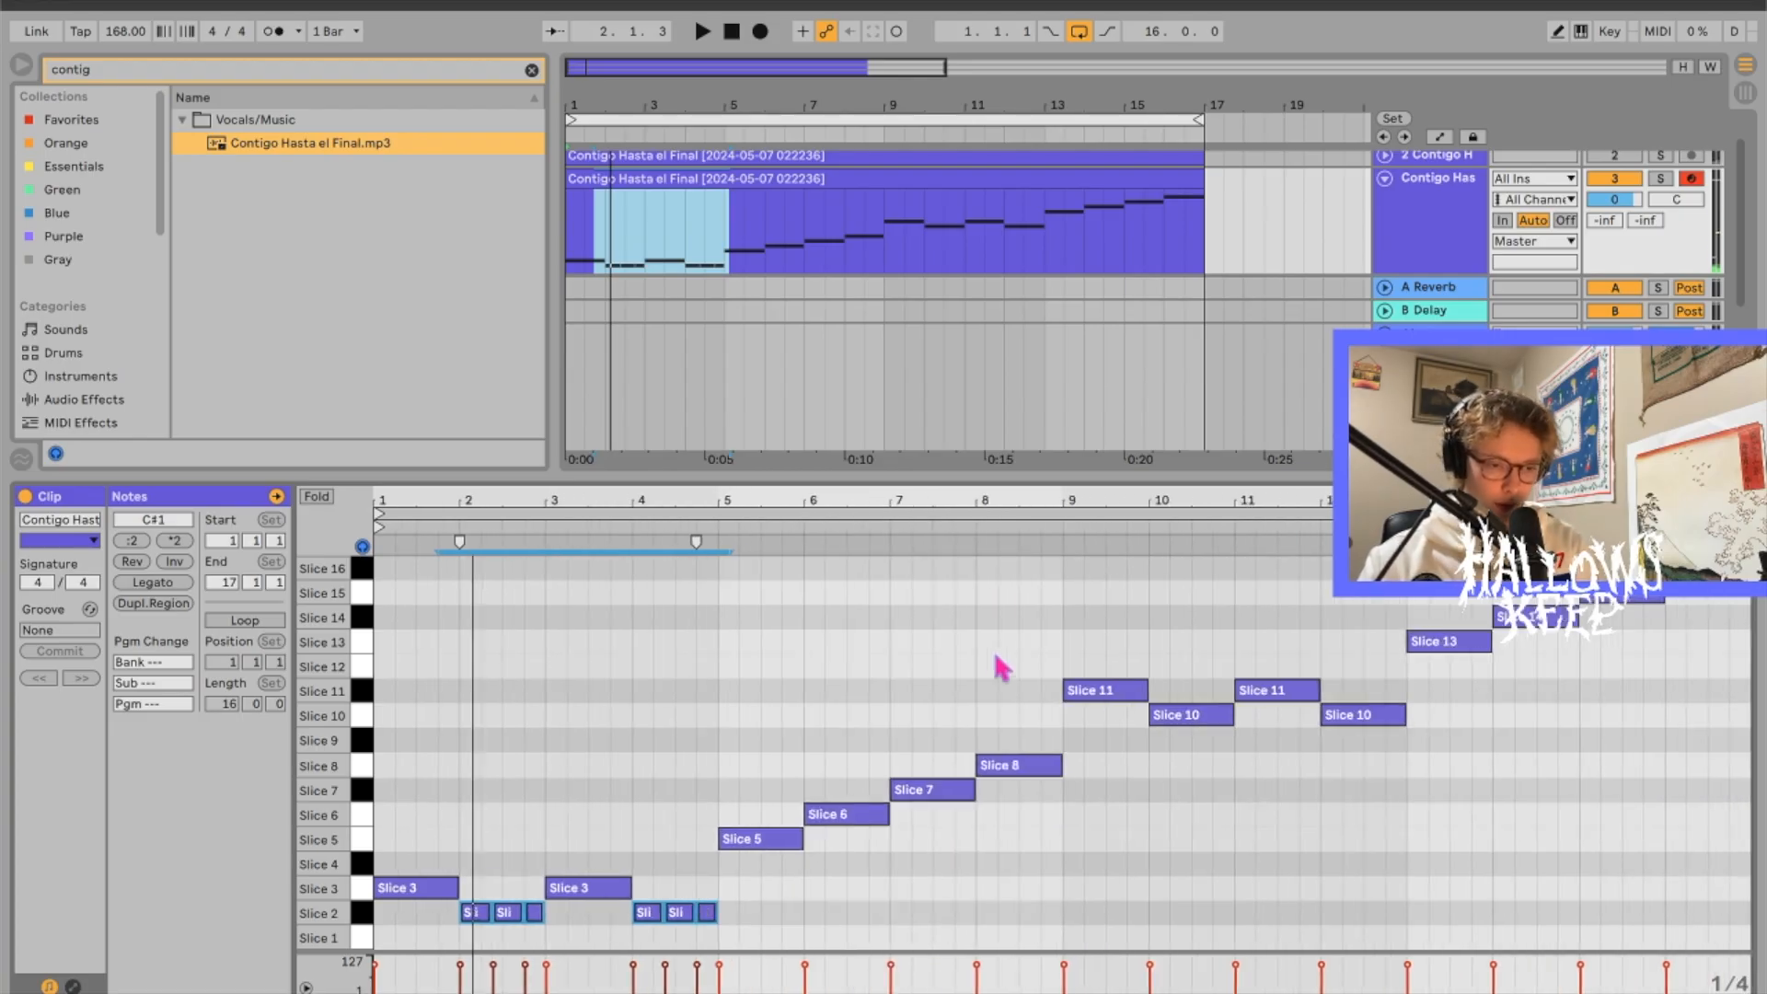
Step: Paste the chopped rhythm into bars 10 and 12 on Slice 10, and raise bar 10's last short note to Slice 12
click(1148, 634)
key(ctrl+v)
key(Up)
key(Up)
key(Up)
key(Up)
key(Up)
key(Up)
key(Up)
key(Up)
key(Left)
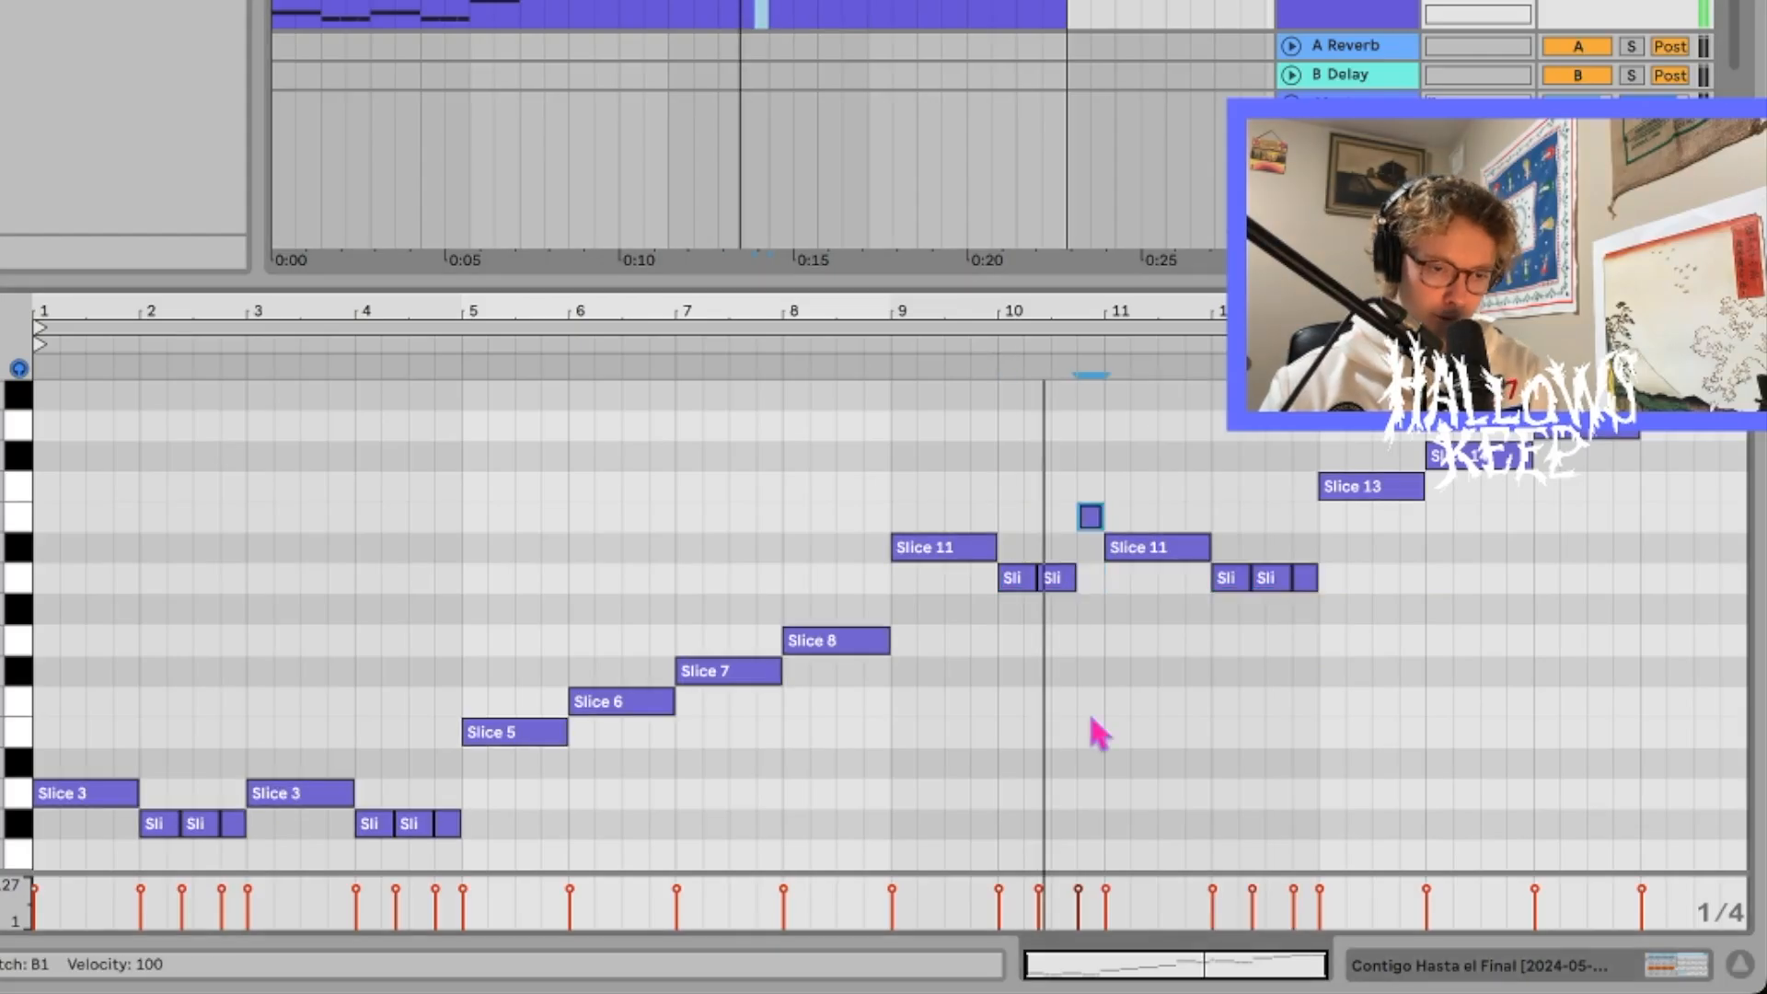
Step: Replace the chopped Slice 2 notes in bar 4 with Slice 4
drag(353, 797, 471, 859)
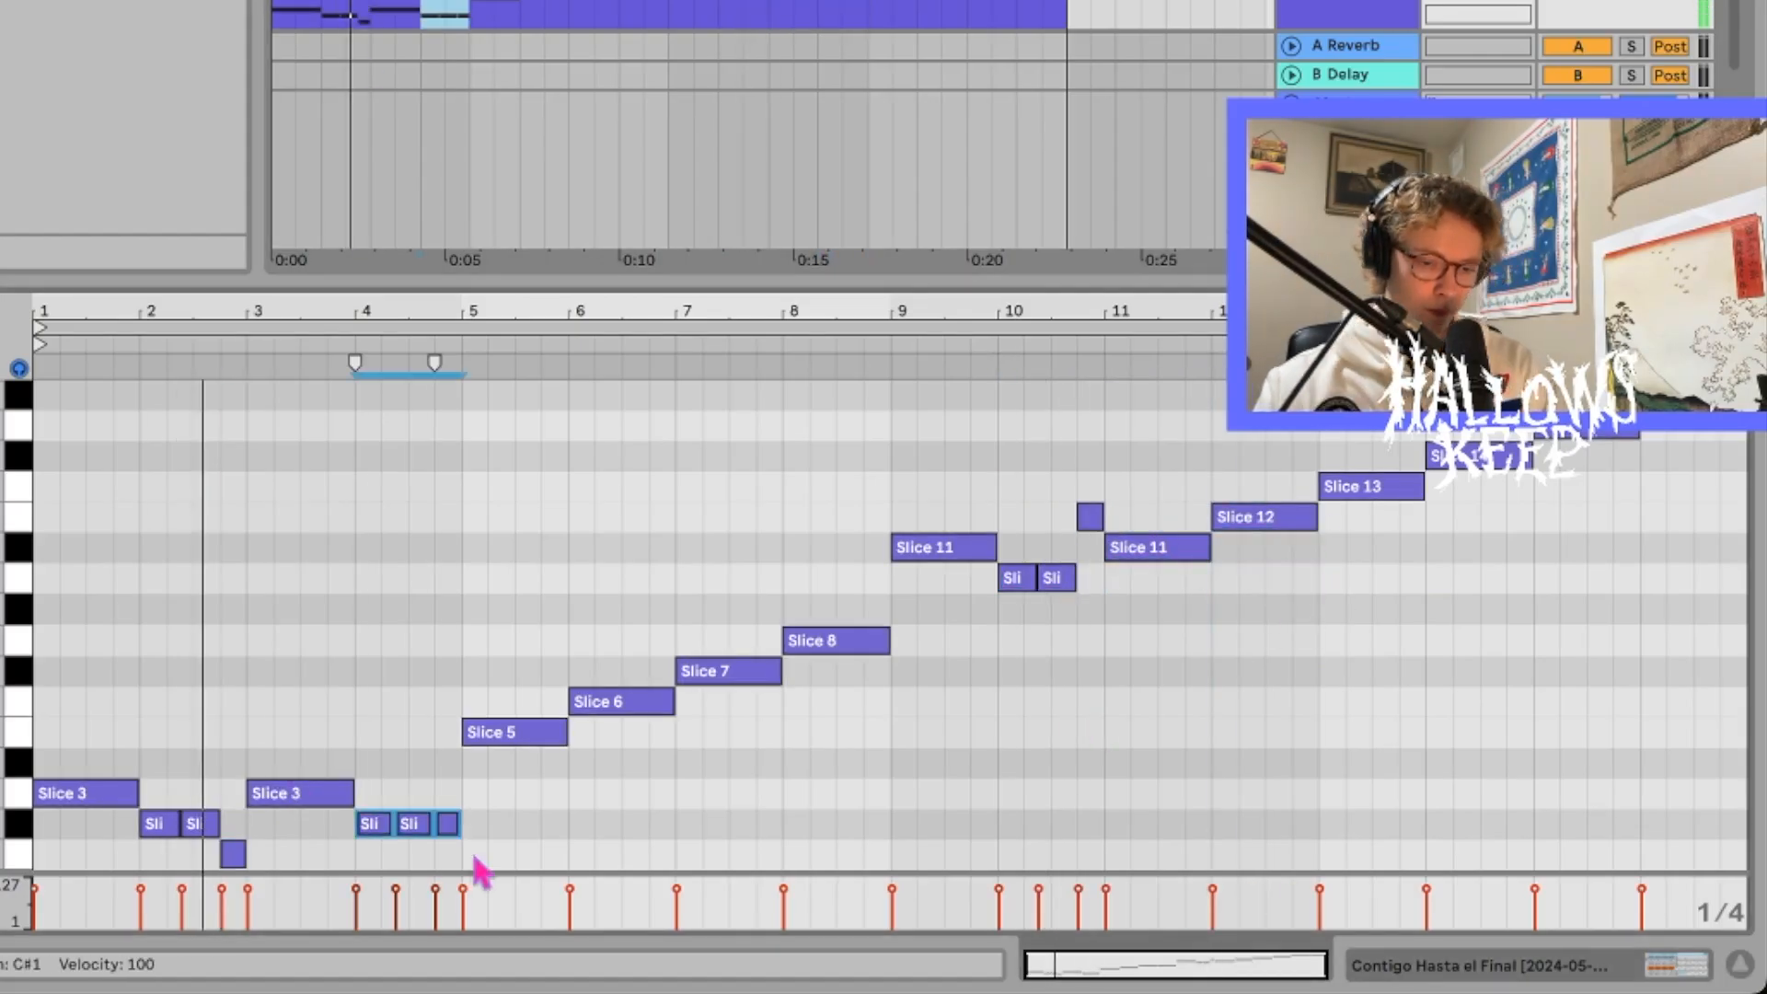
key(Delete)
drag(1073, 956, 1073, 966)
drag(1073, 966, 1112, 957)
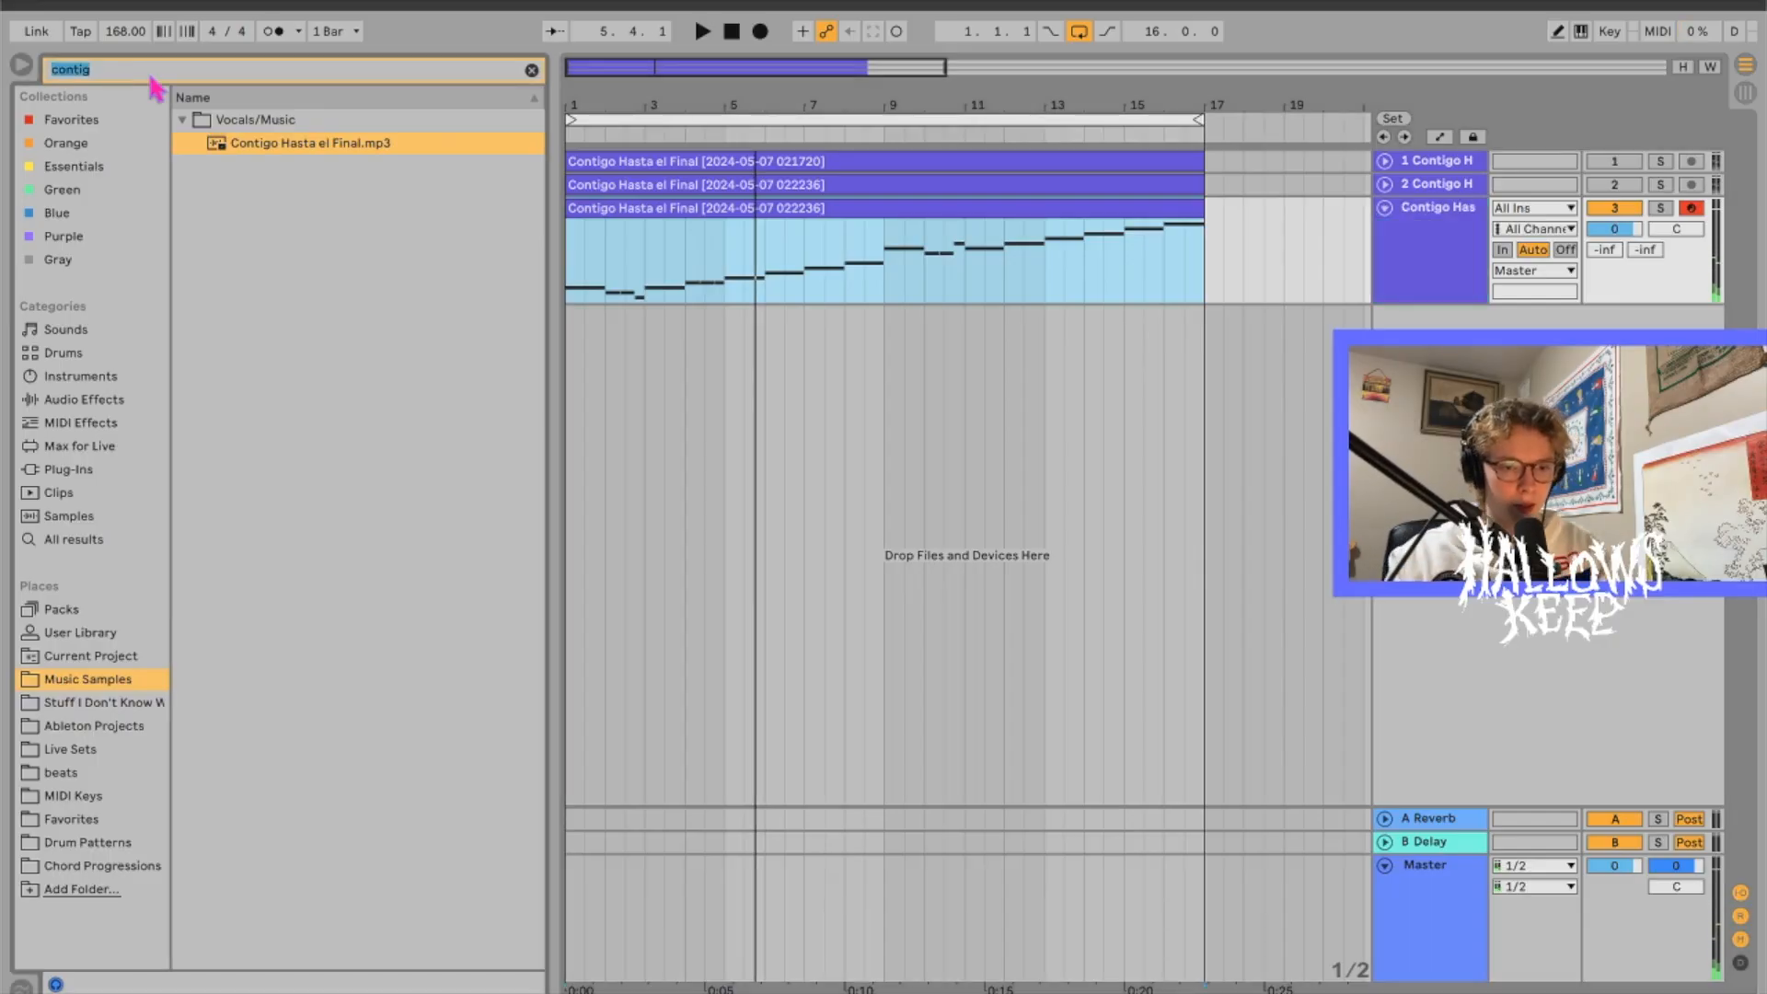
Step: Insert an audio track below the sliced track, set its input to Resampling, and record the 16-bar slice pattern onto it
click(1383, 220)
click(573, 286)
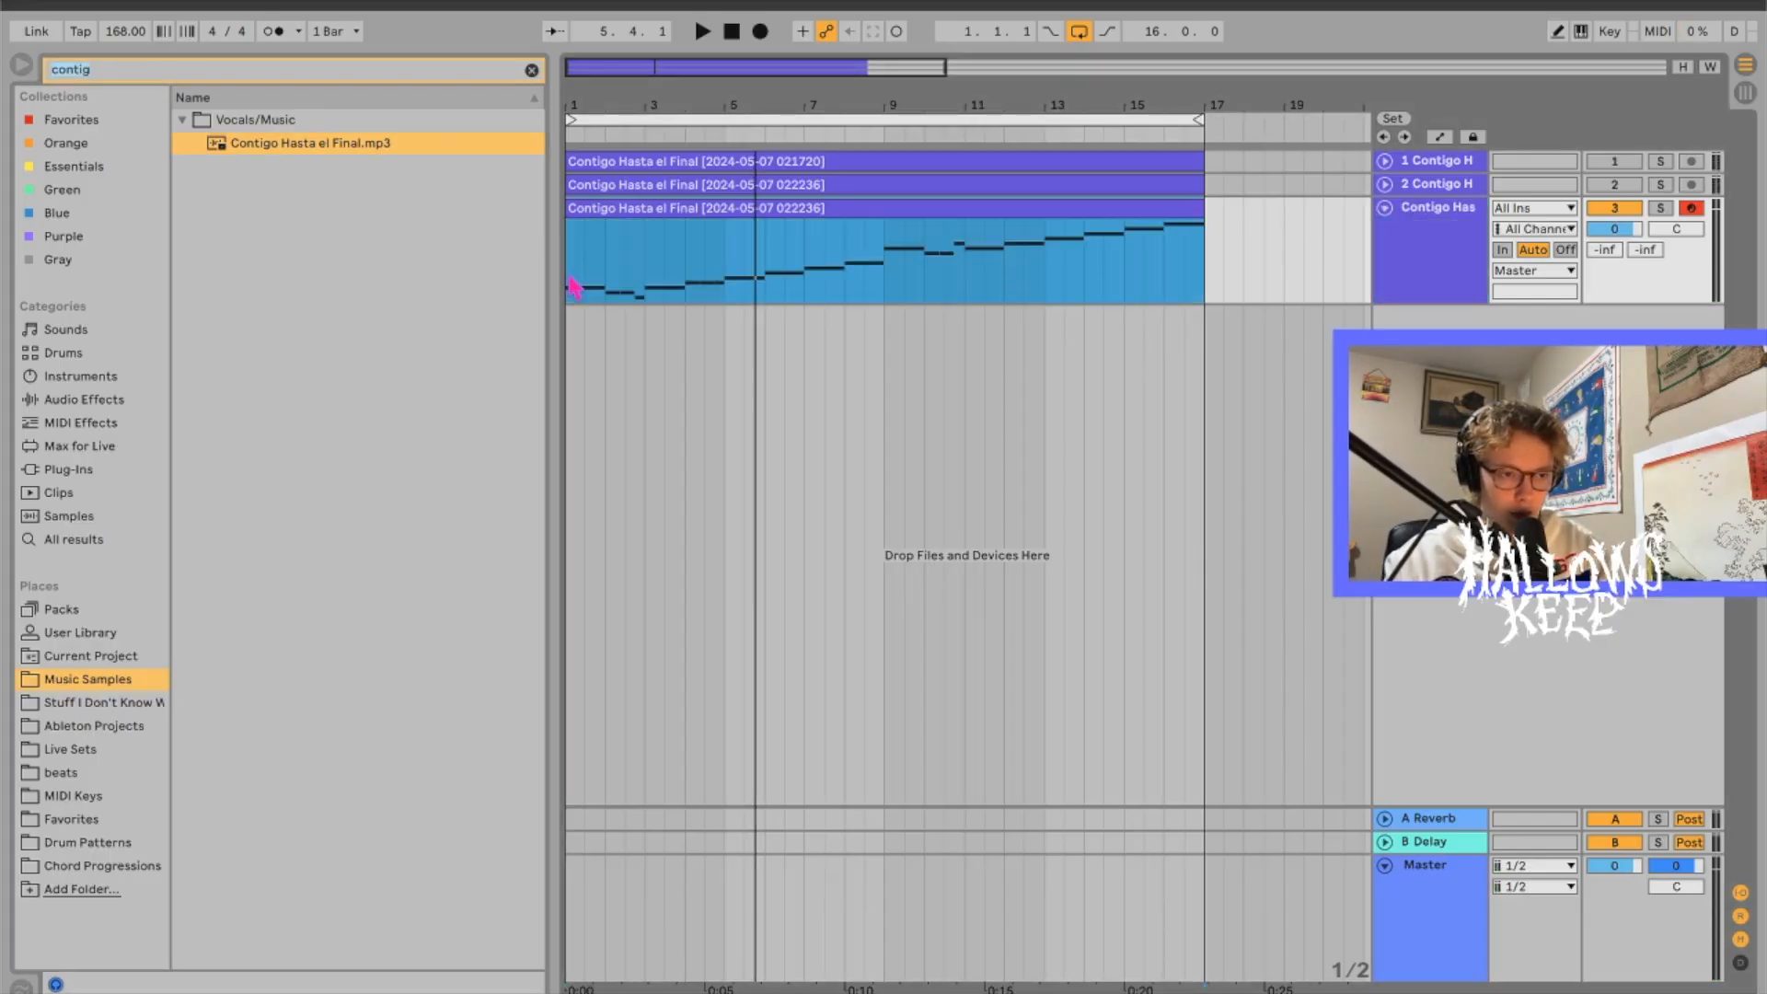
key(super+t)
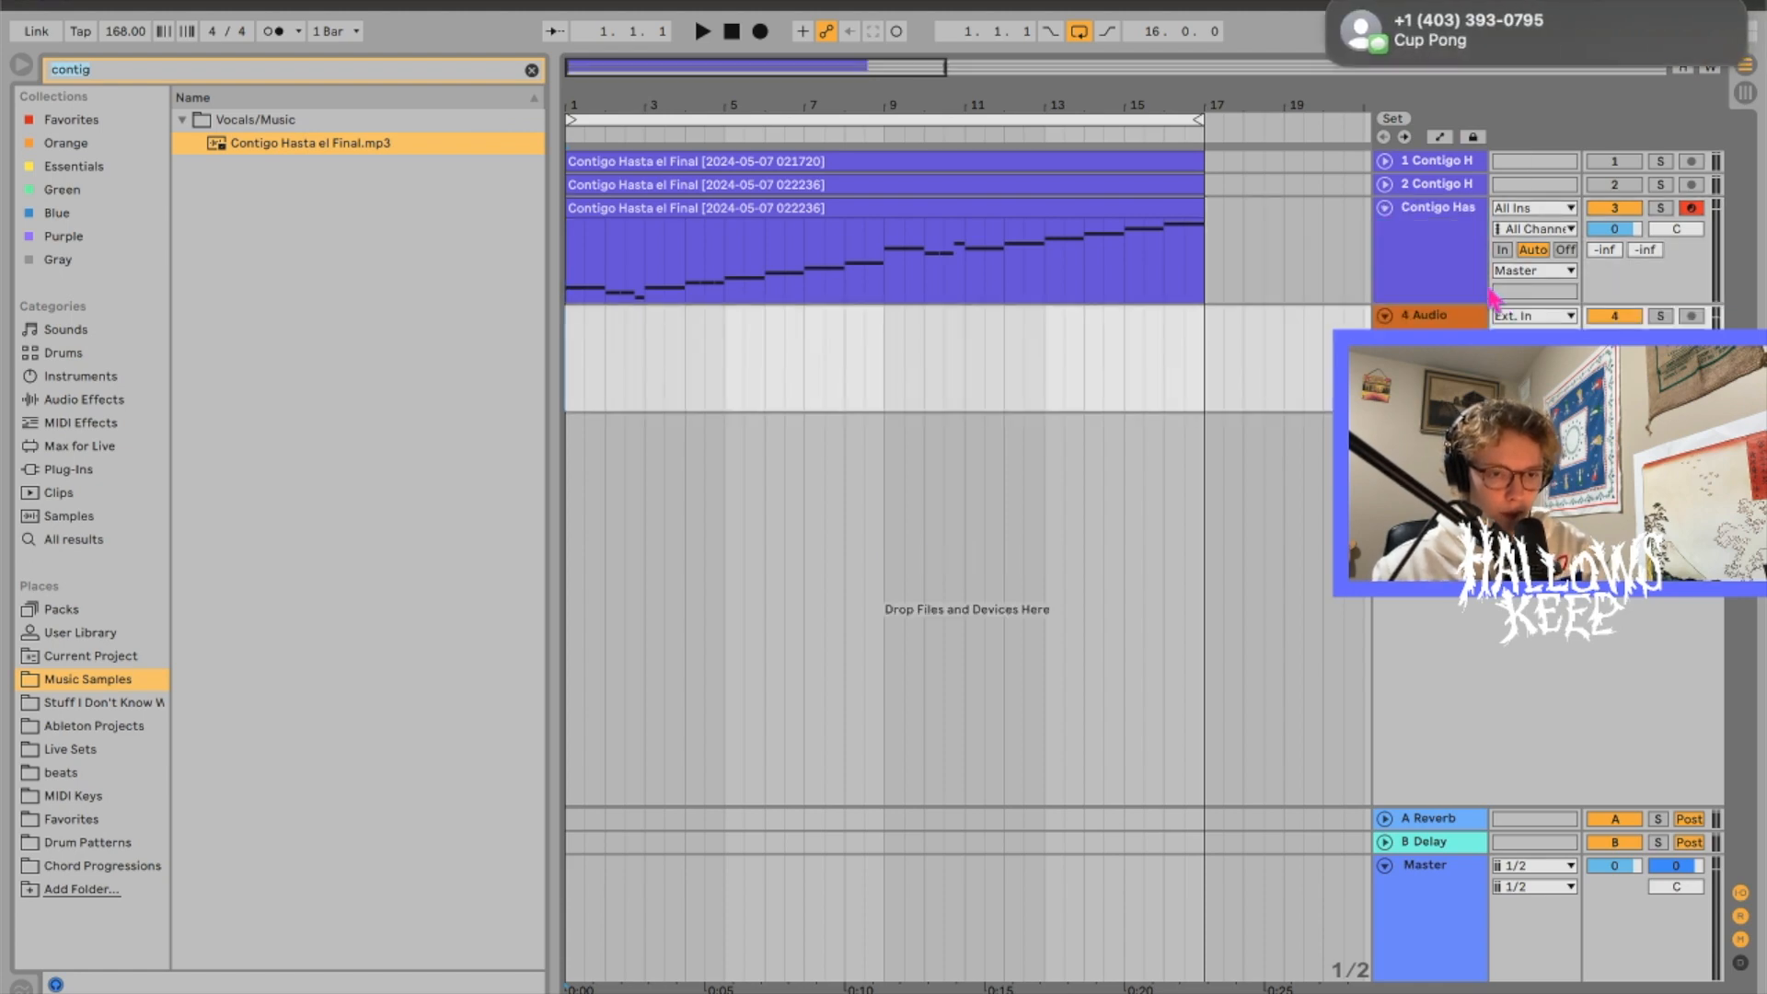
click(1534, 318)
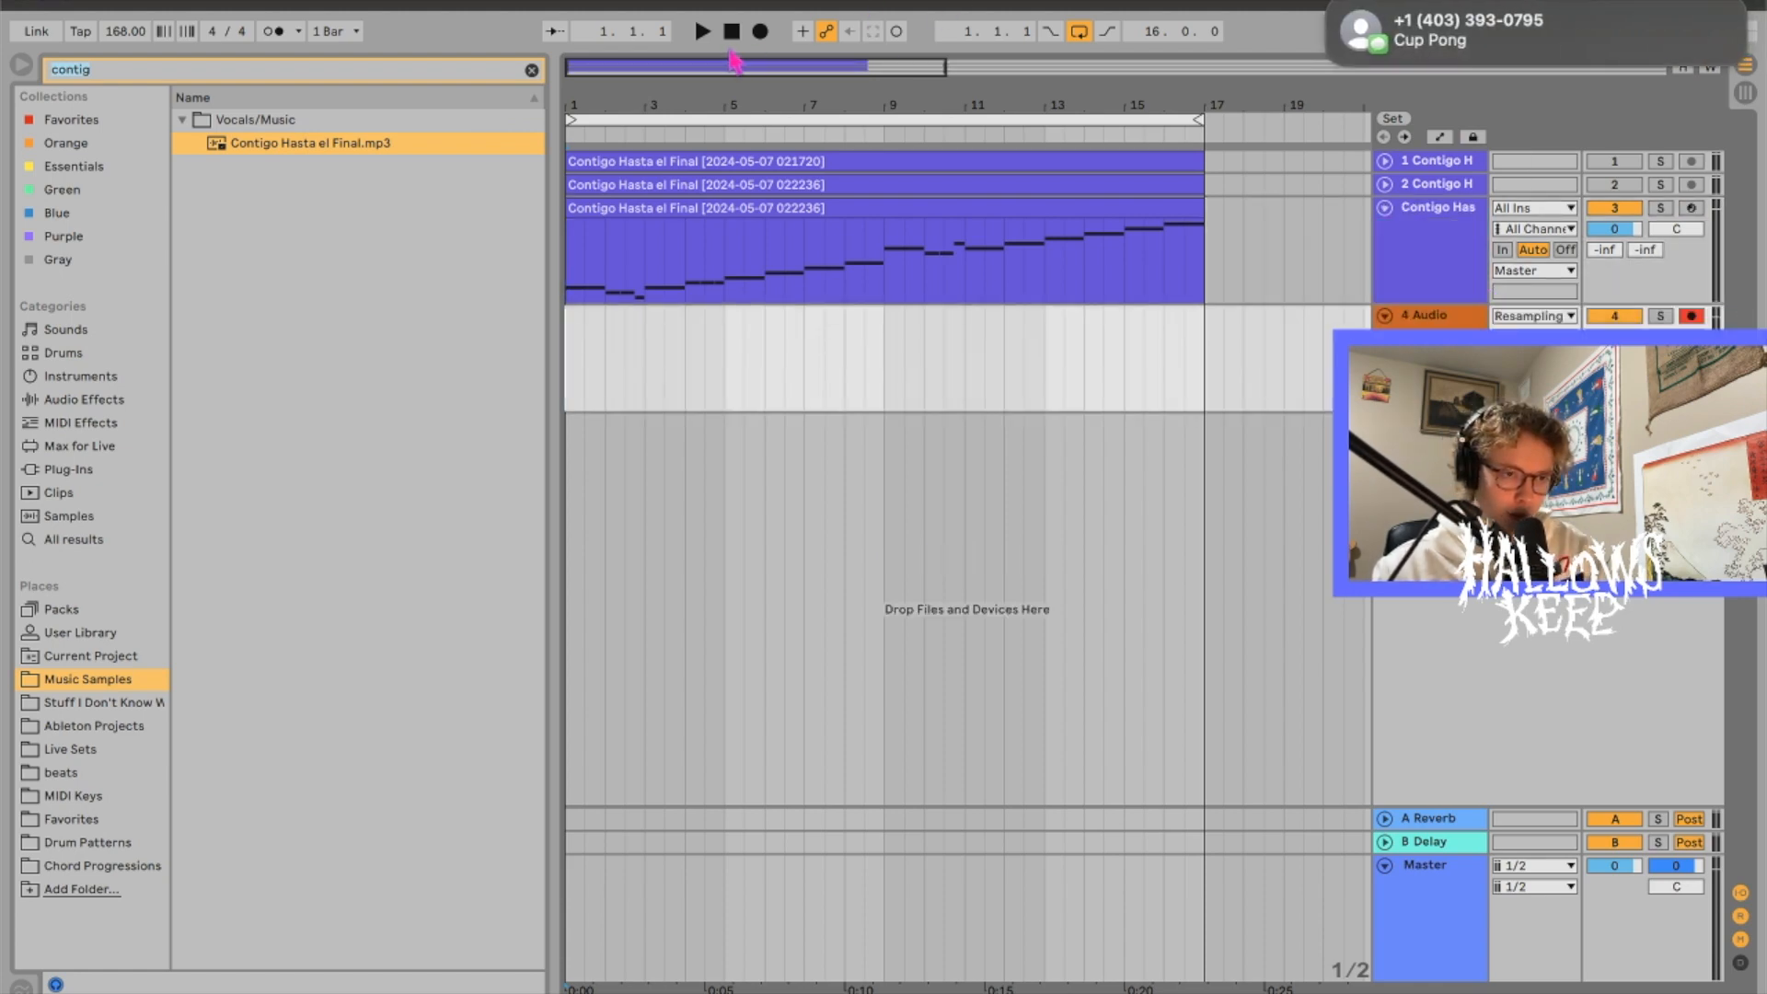
key(F9)
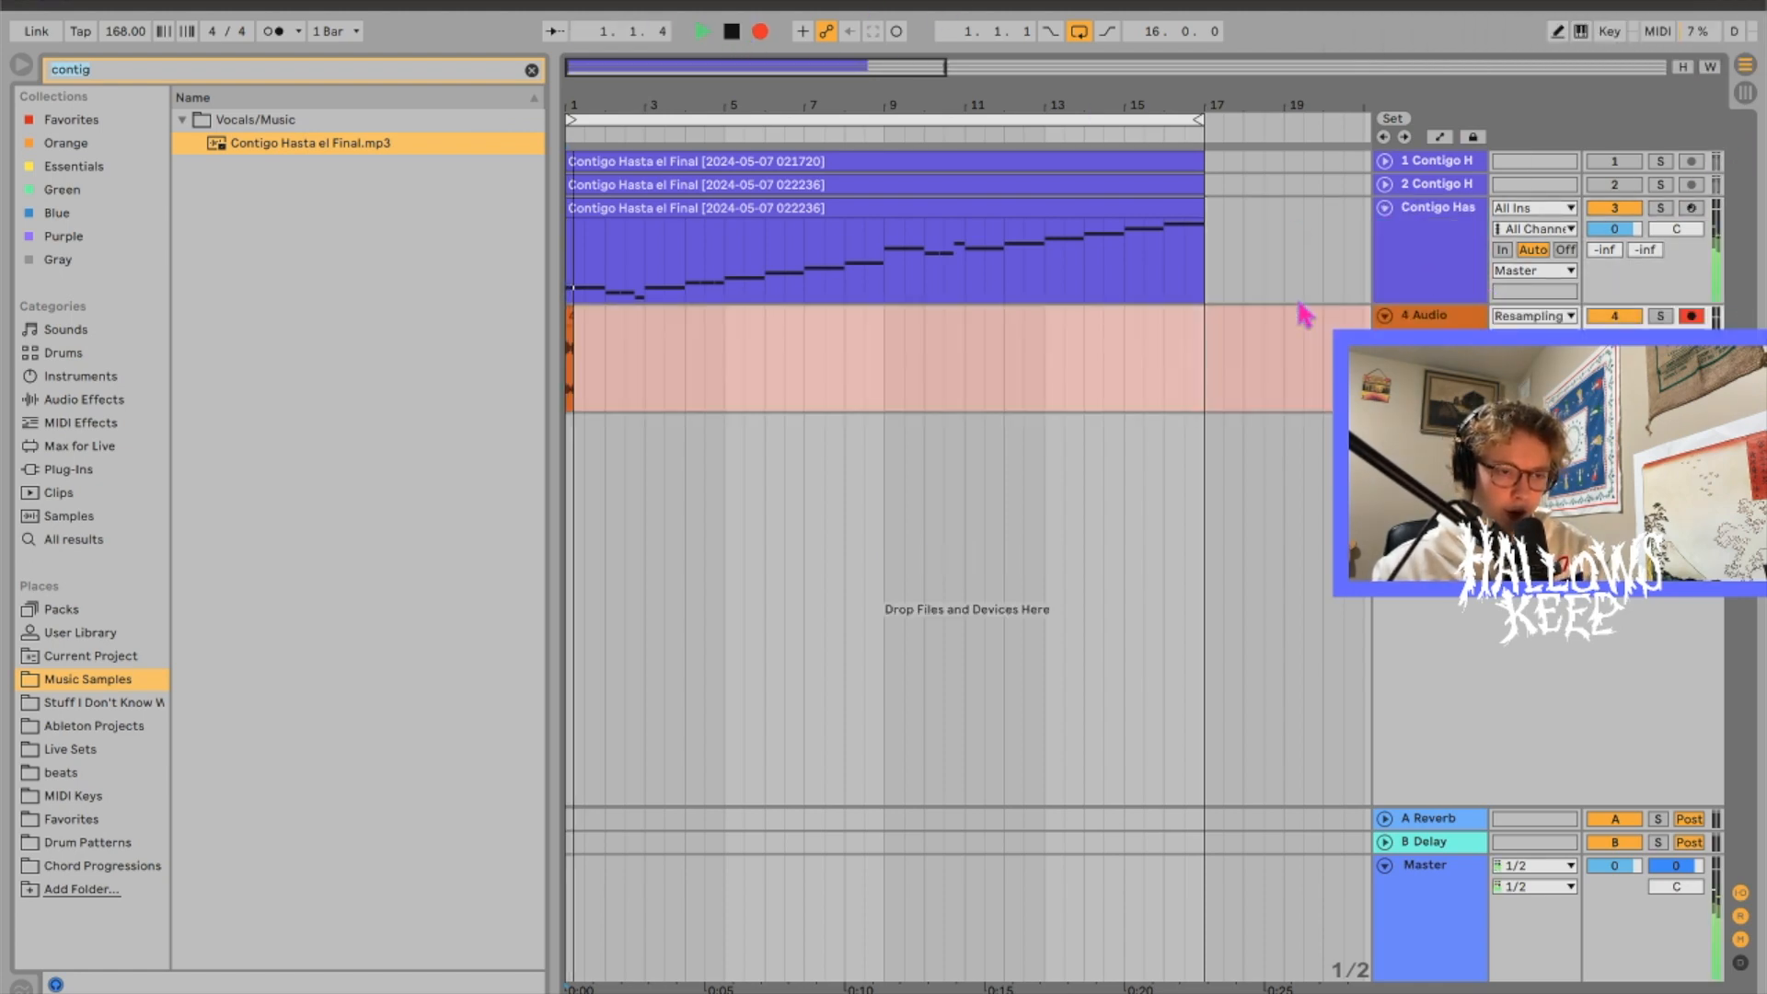
key(space)
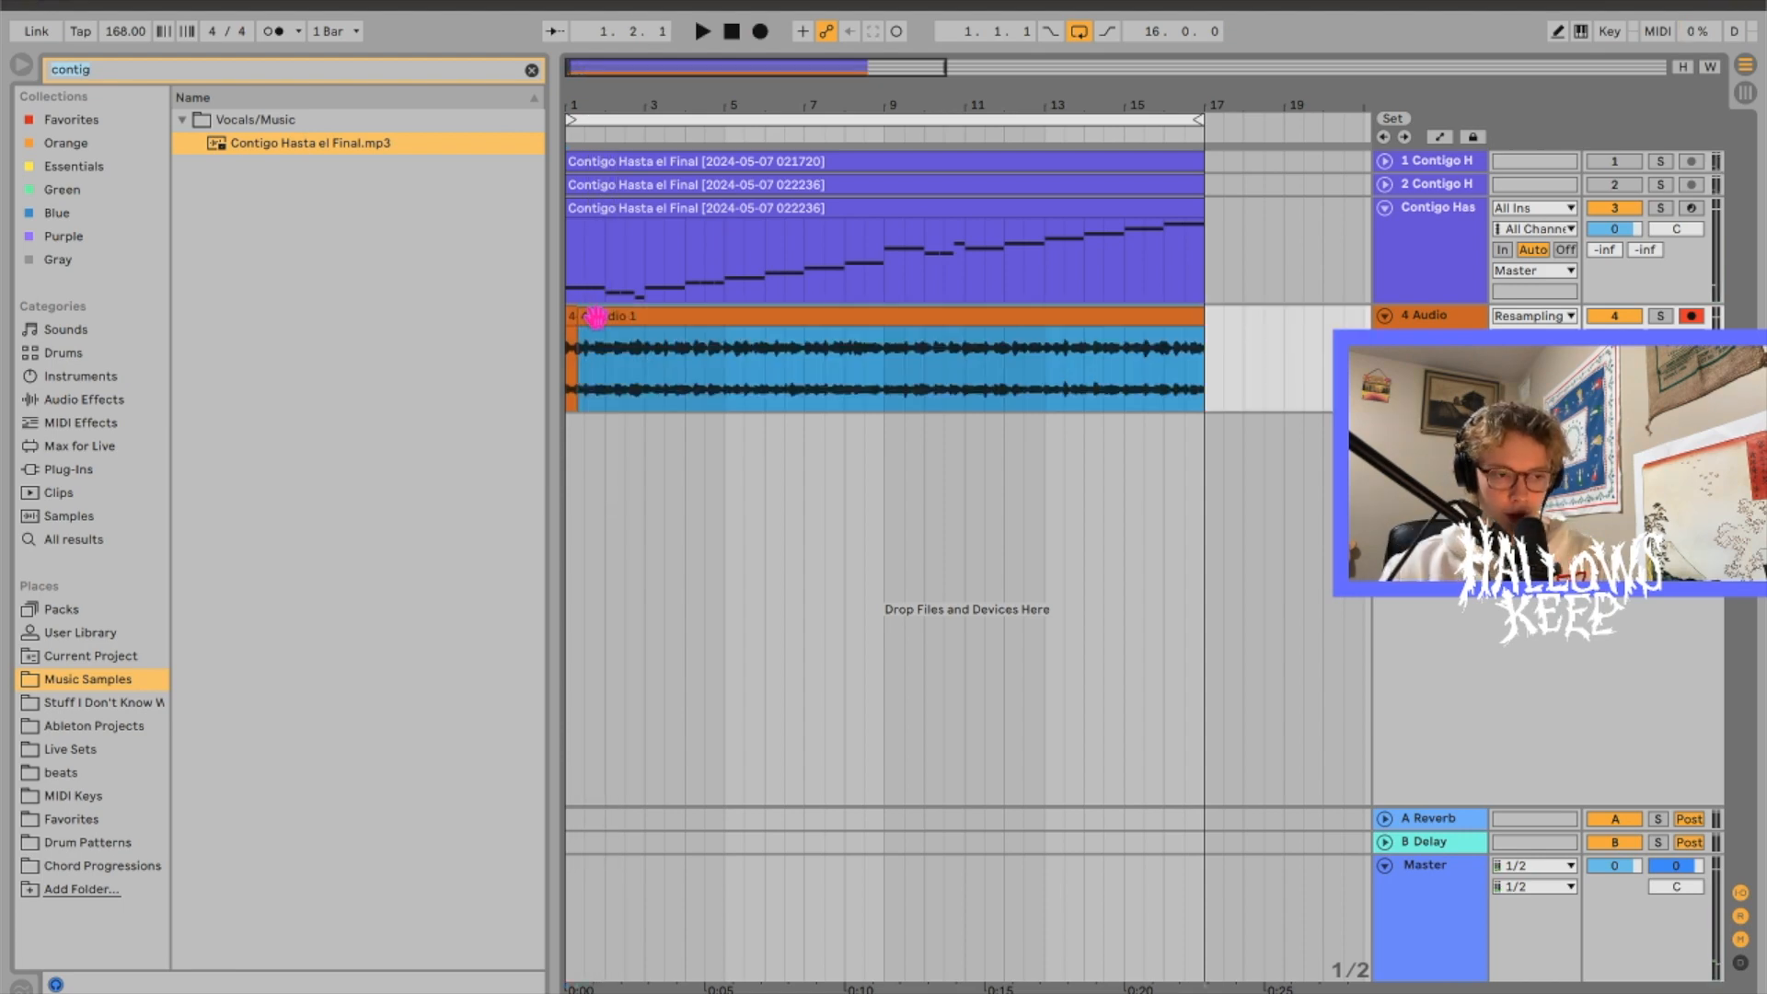
Step: Mute the sliced MIDI track and collapse it in the arrangement
click(1612, 212)
click(1405, 223)
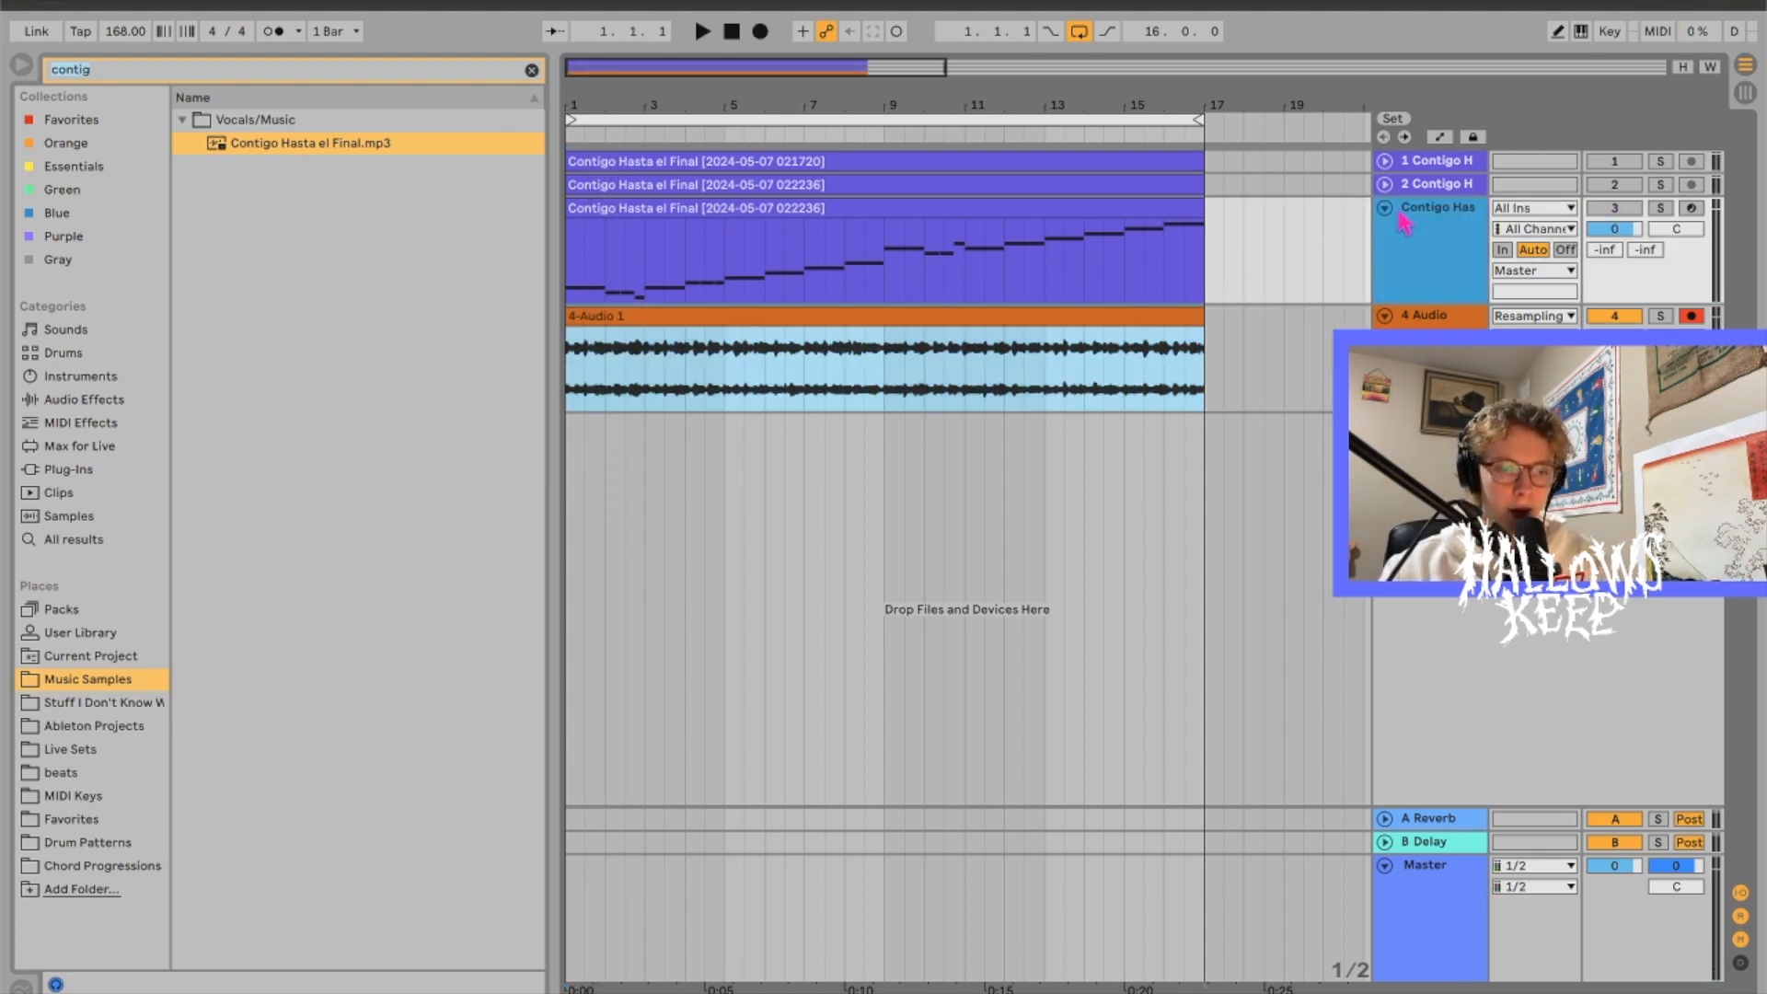
click(1383, 212)
Step: Open the resampled audio clip and lower its transposition while it plays
double_click(1005, 230)
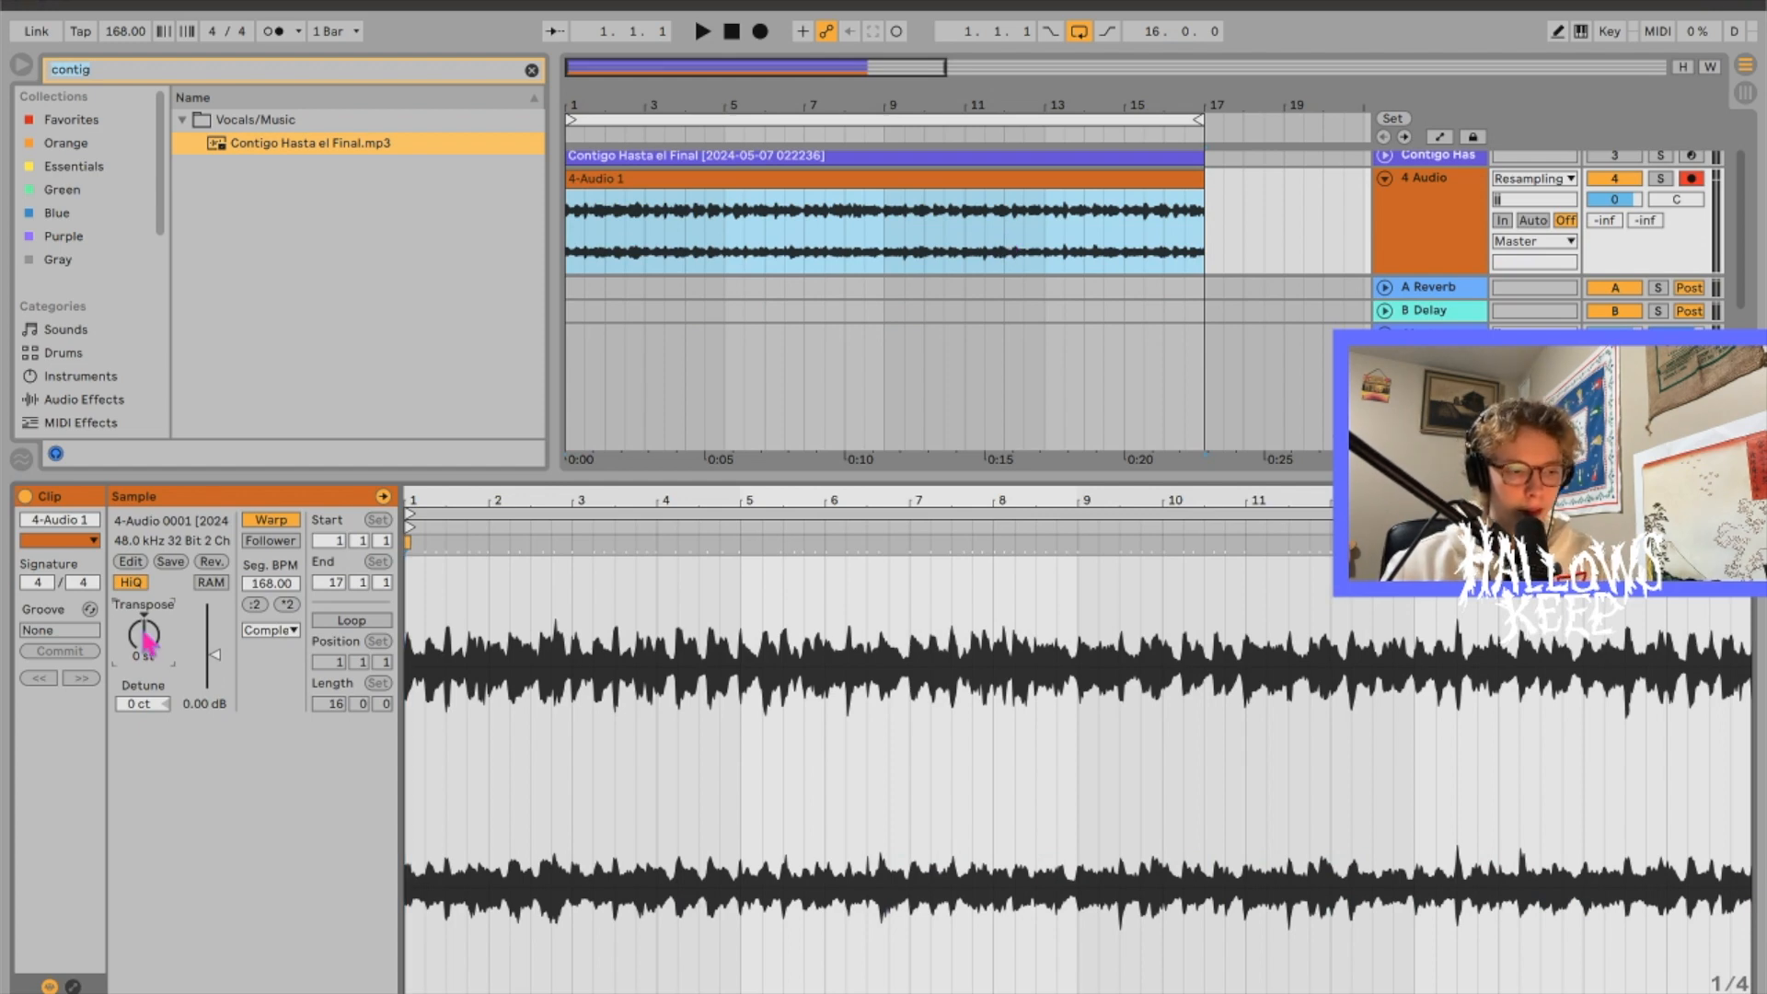
key(space)
drag(143, 635, 143, 650)
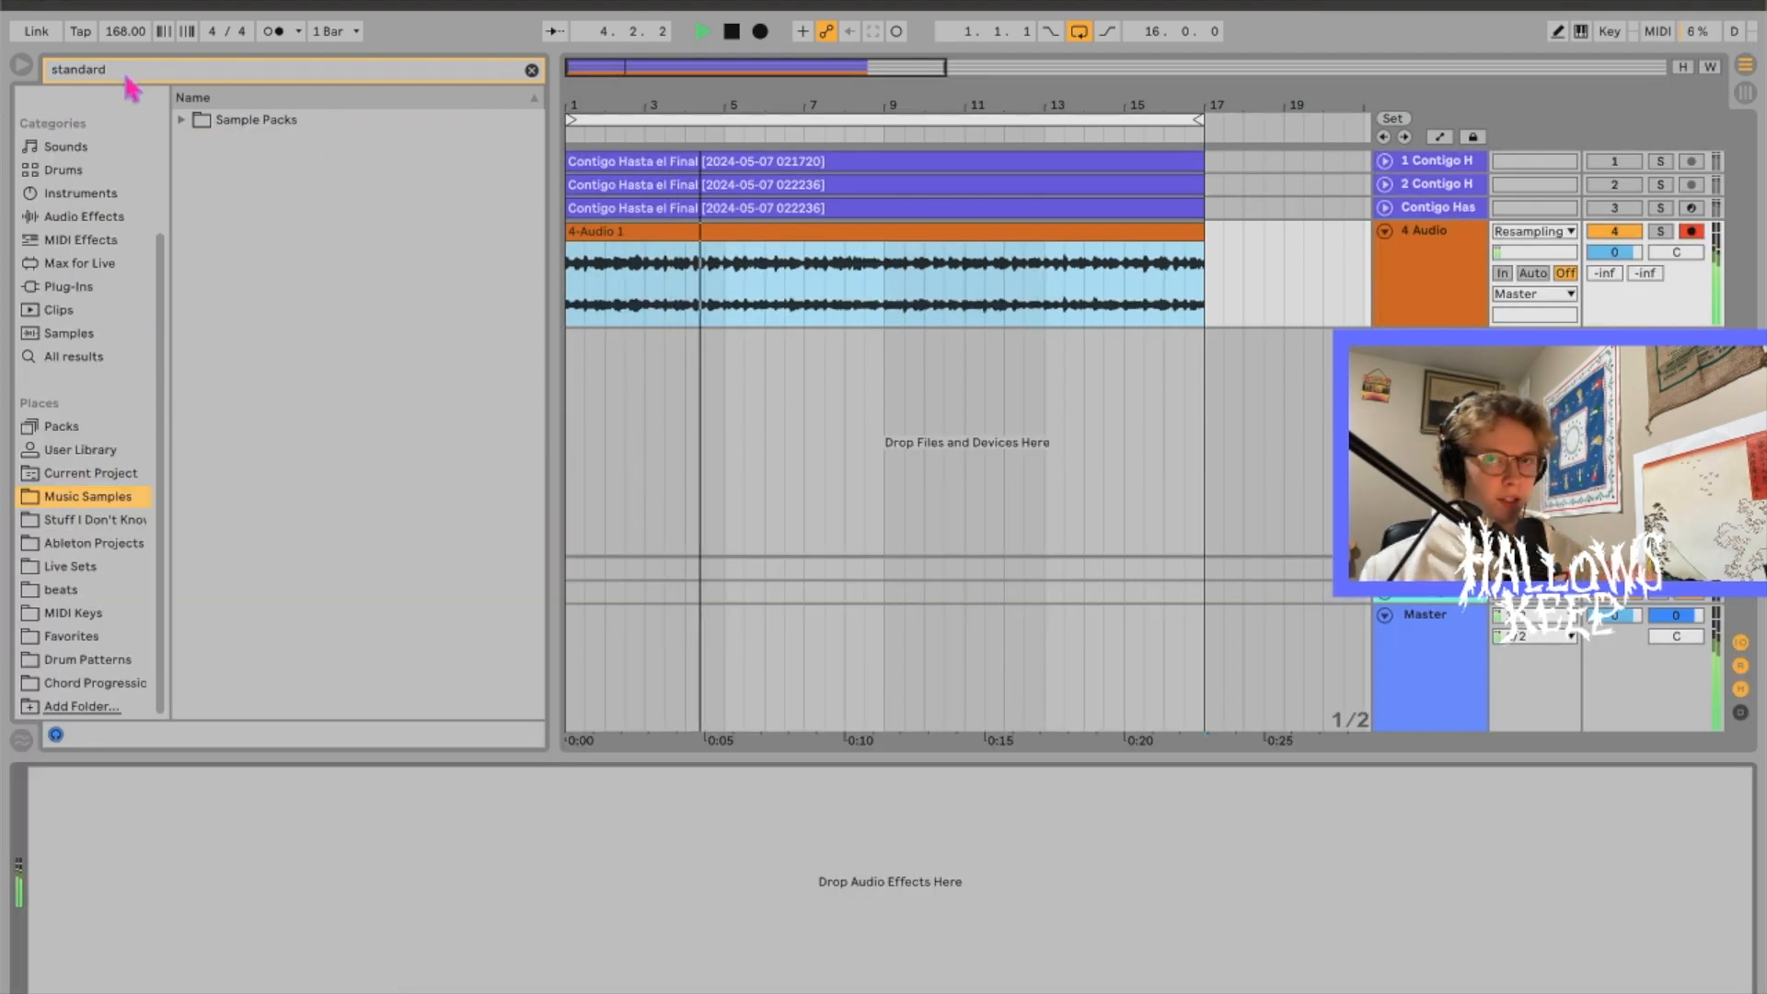
Step: Raise the low-cut frequency of the standard 100 cut EQ and enable band 7 as a high cut at 7.58 kHz
key(space)
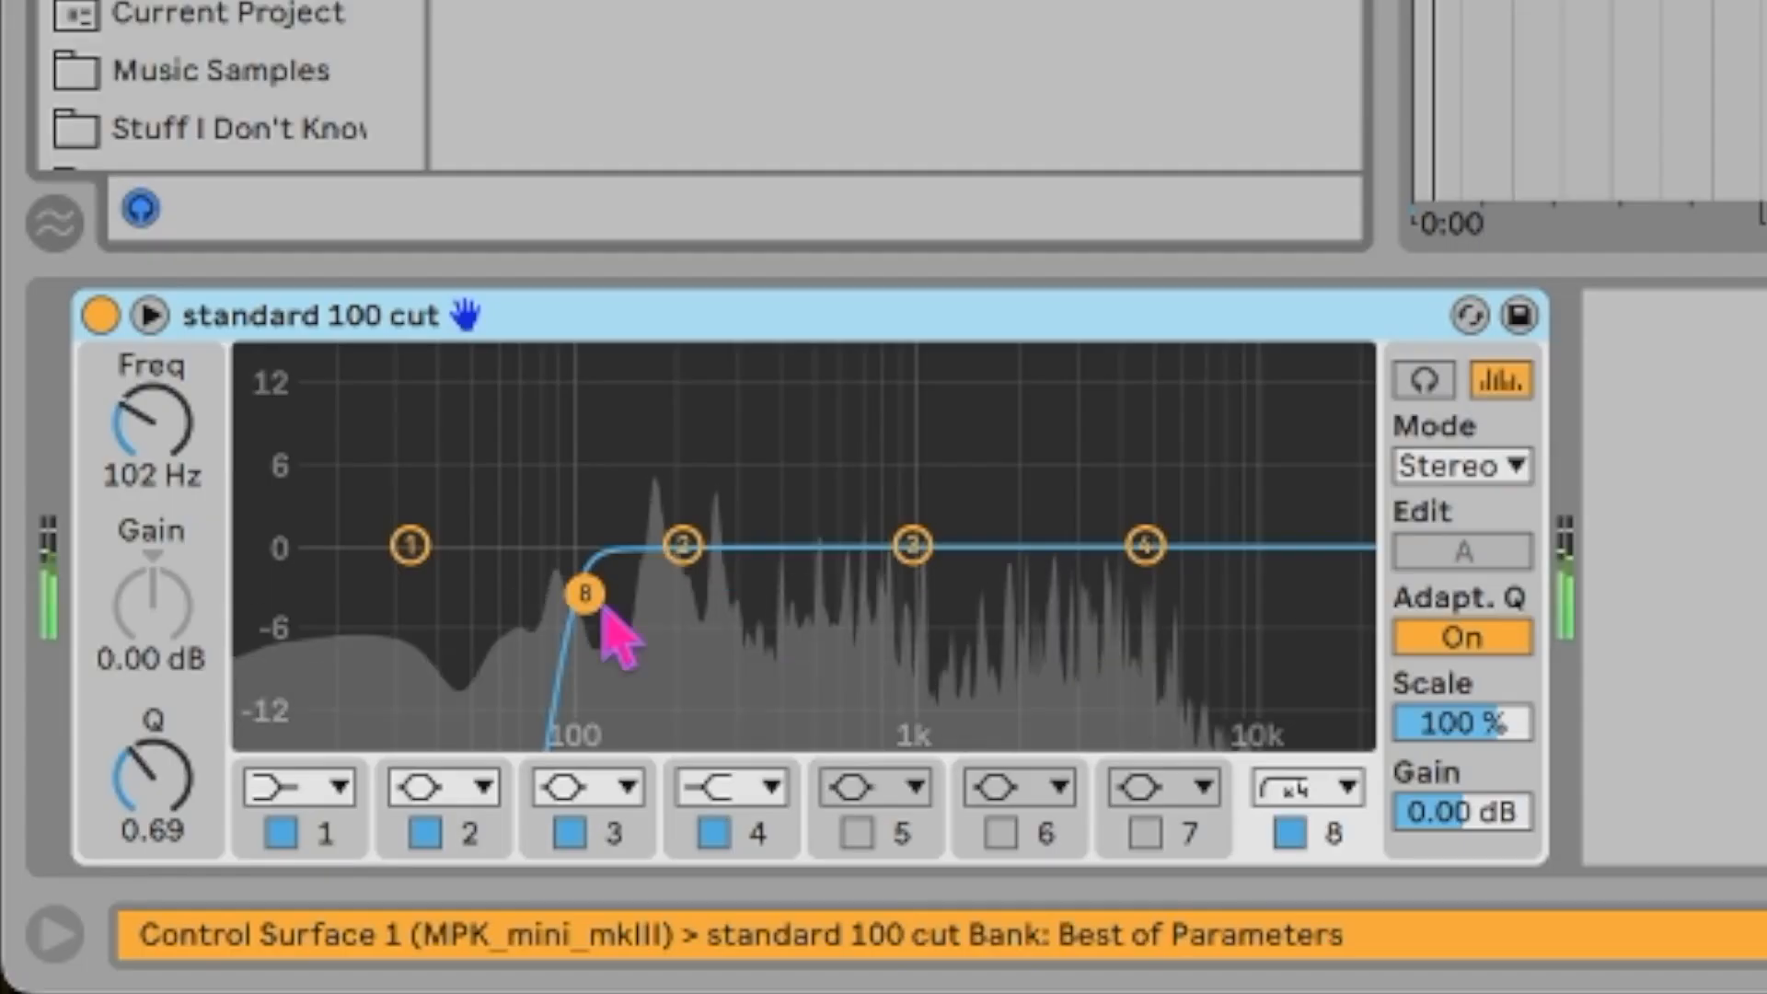
drag(604, 602, 682, 591)
click(1164, 787)
click(1134, 744)
drag(1145, 578, 1203, 574)
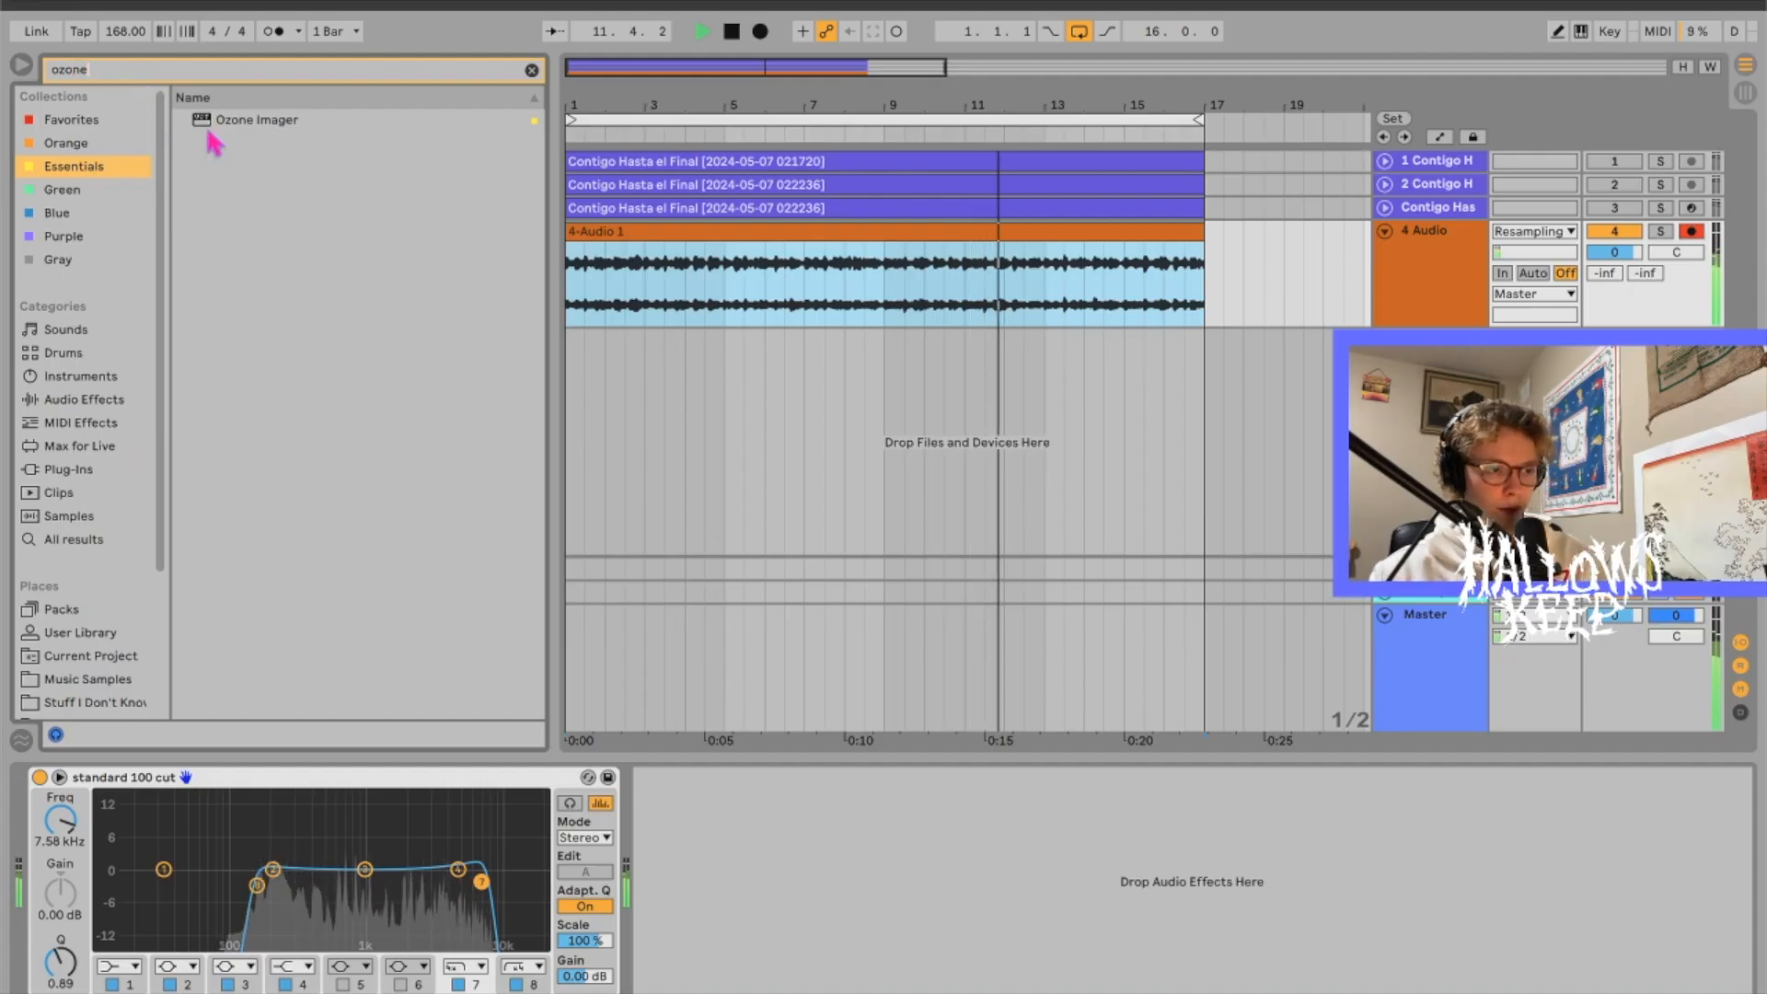
Step: Add Ozone Imager to the resampled audio track and increase its stereo width
click(212, 123)
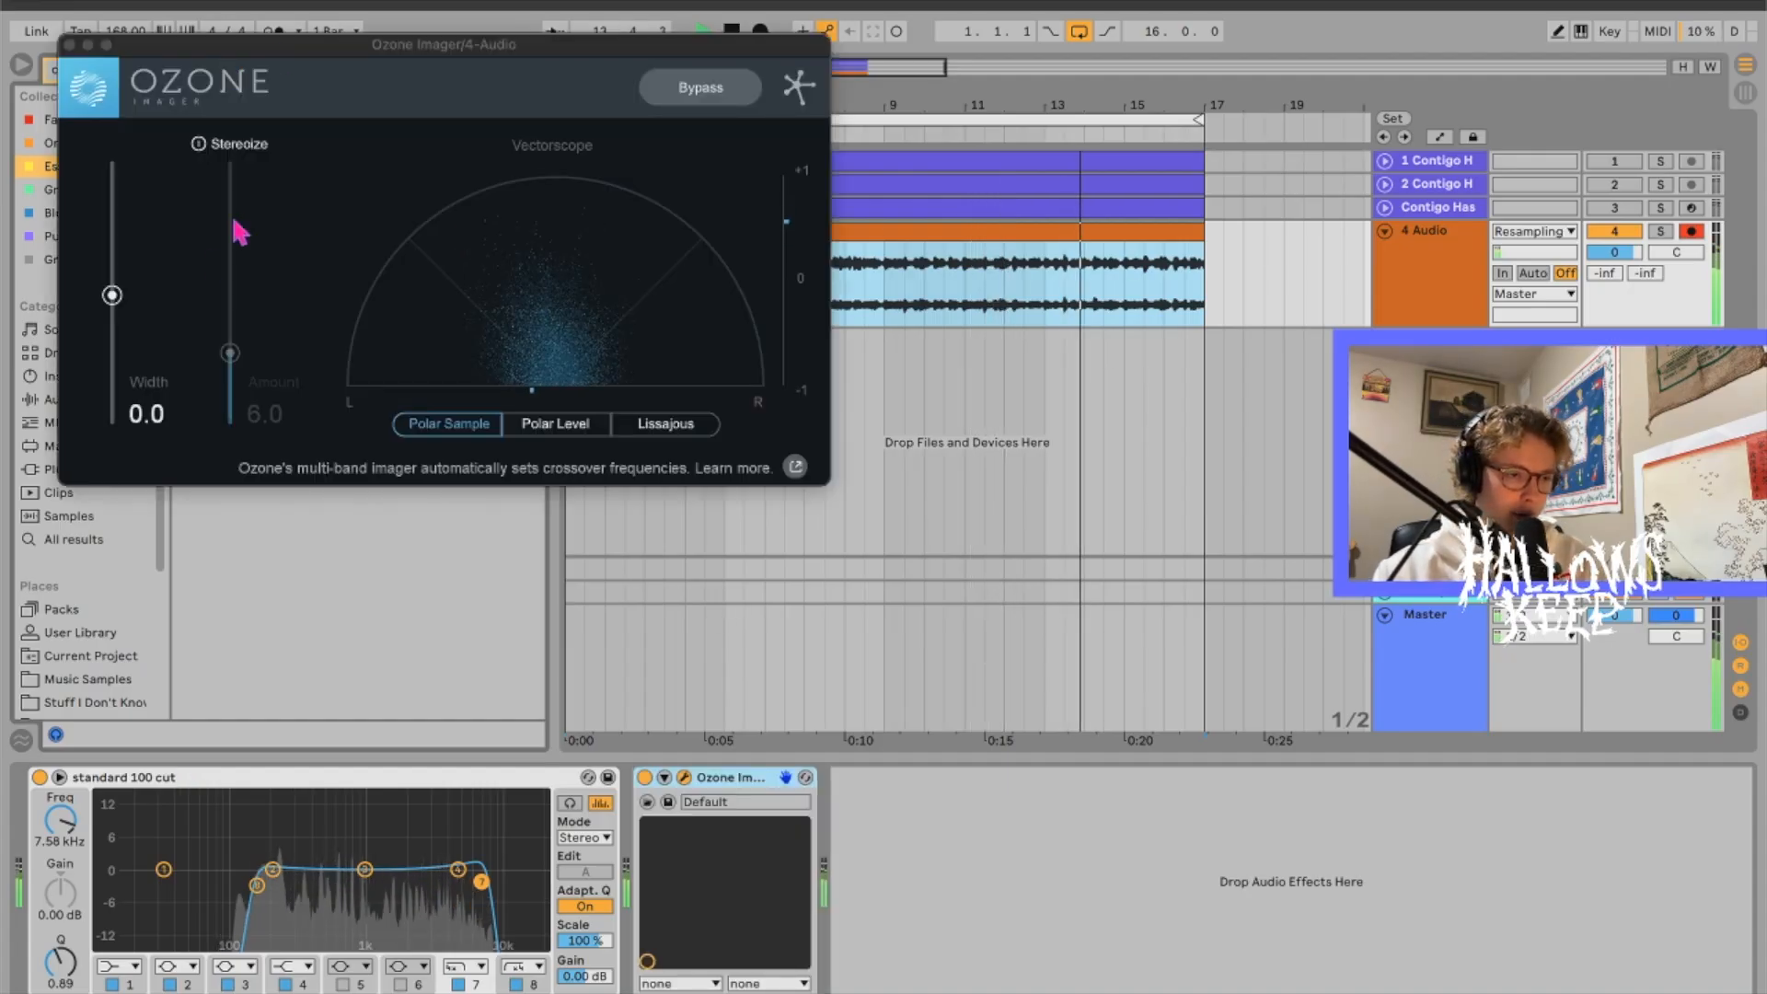
drag(113, 290, 145, 219)
Step: Add the Standard 2 compressor with 0.80 ms attack, 404 ms release, -13.1 dB threshold and -0.33 dB output
text(stand)
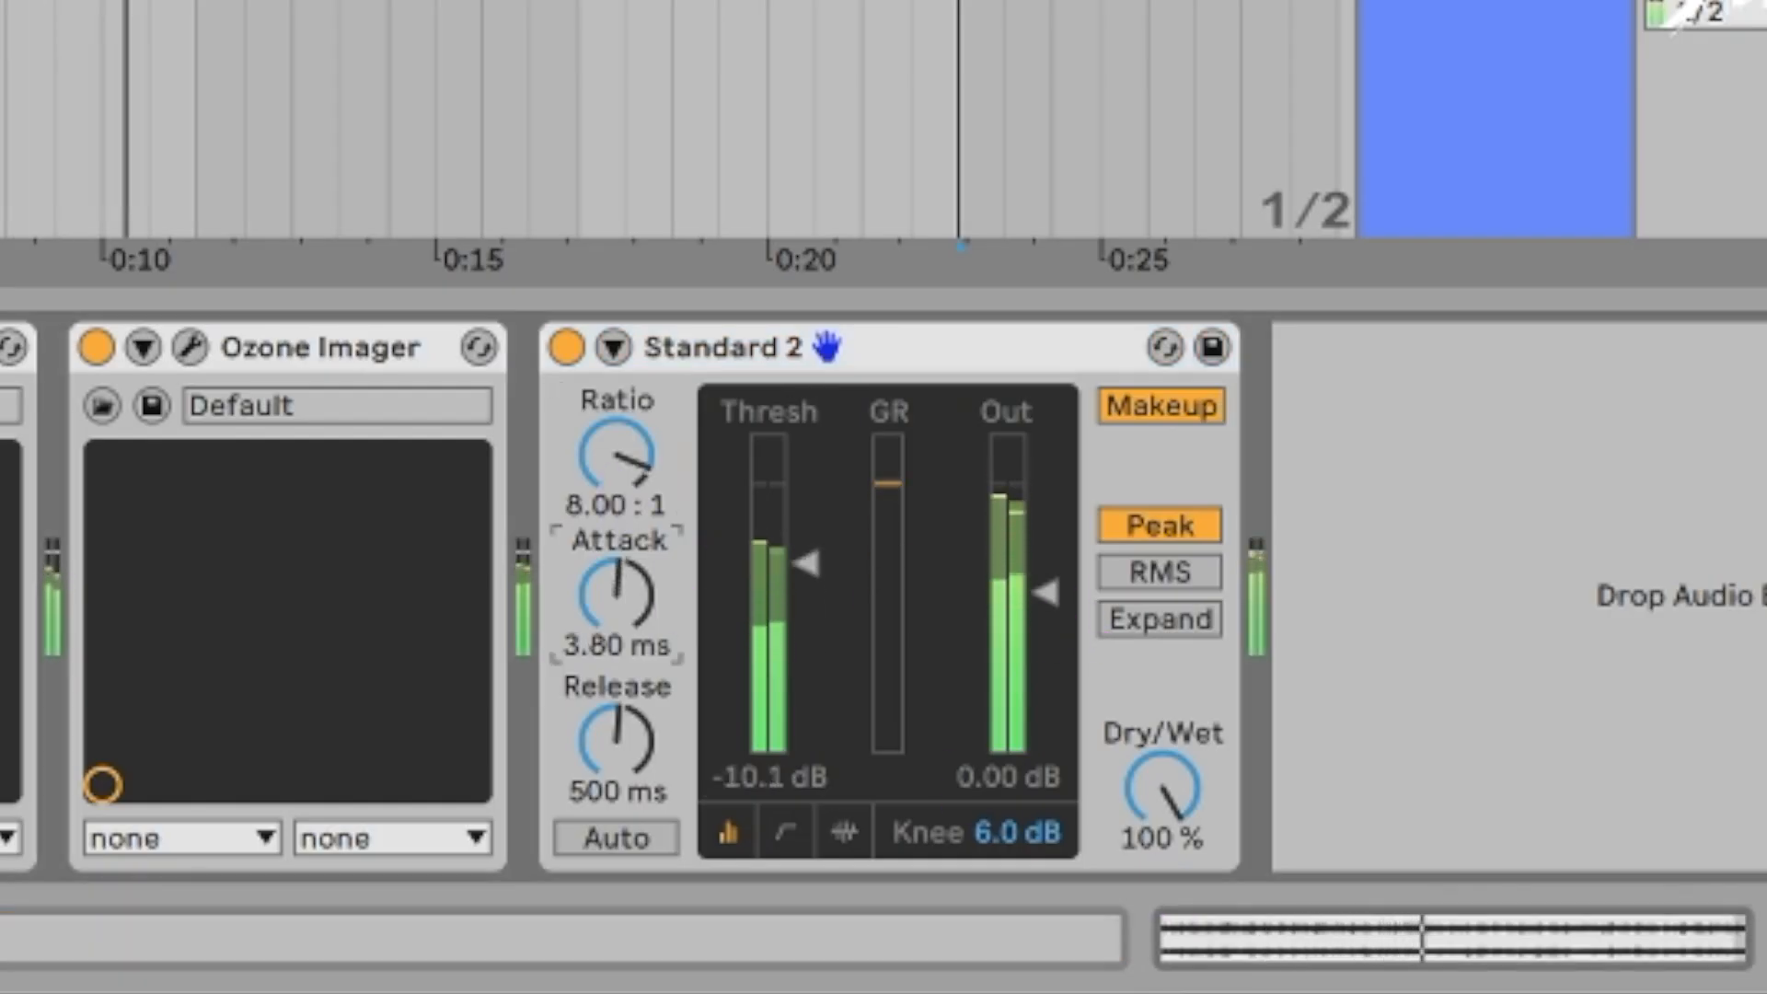
drag(616, 593, 617, 600)
drag(617, 741, 616, 727)
drag(617, 594, 617, 635)
drag(616, 741, 617, 762)
drag(805, 563, 805, 587)
drag(1045, 591, 1044, 595)
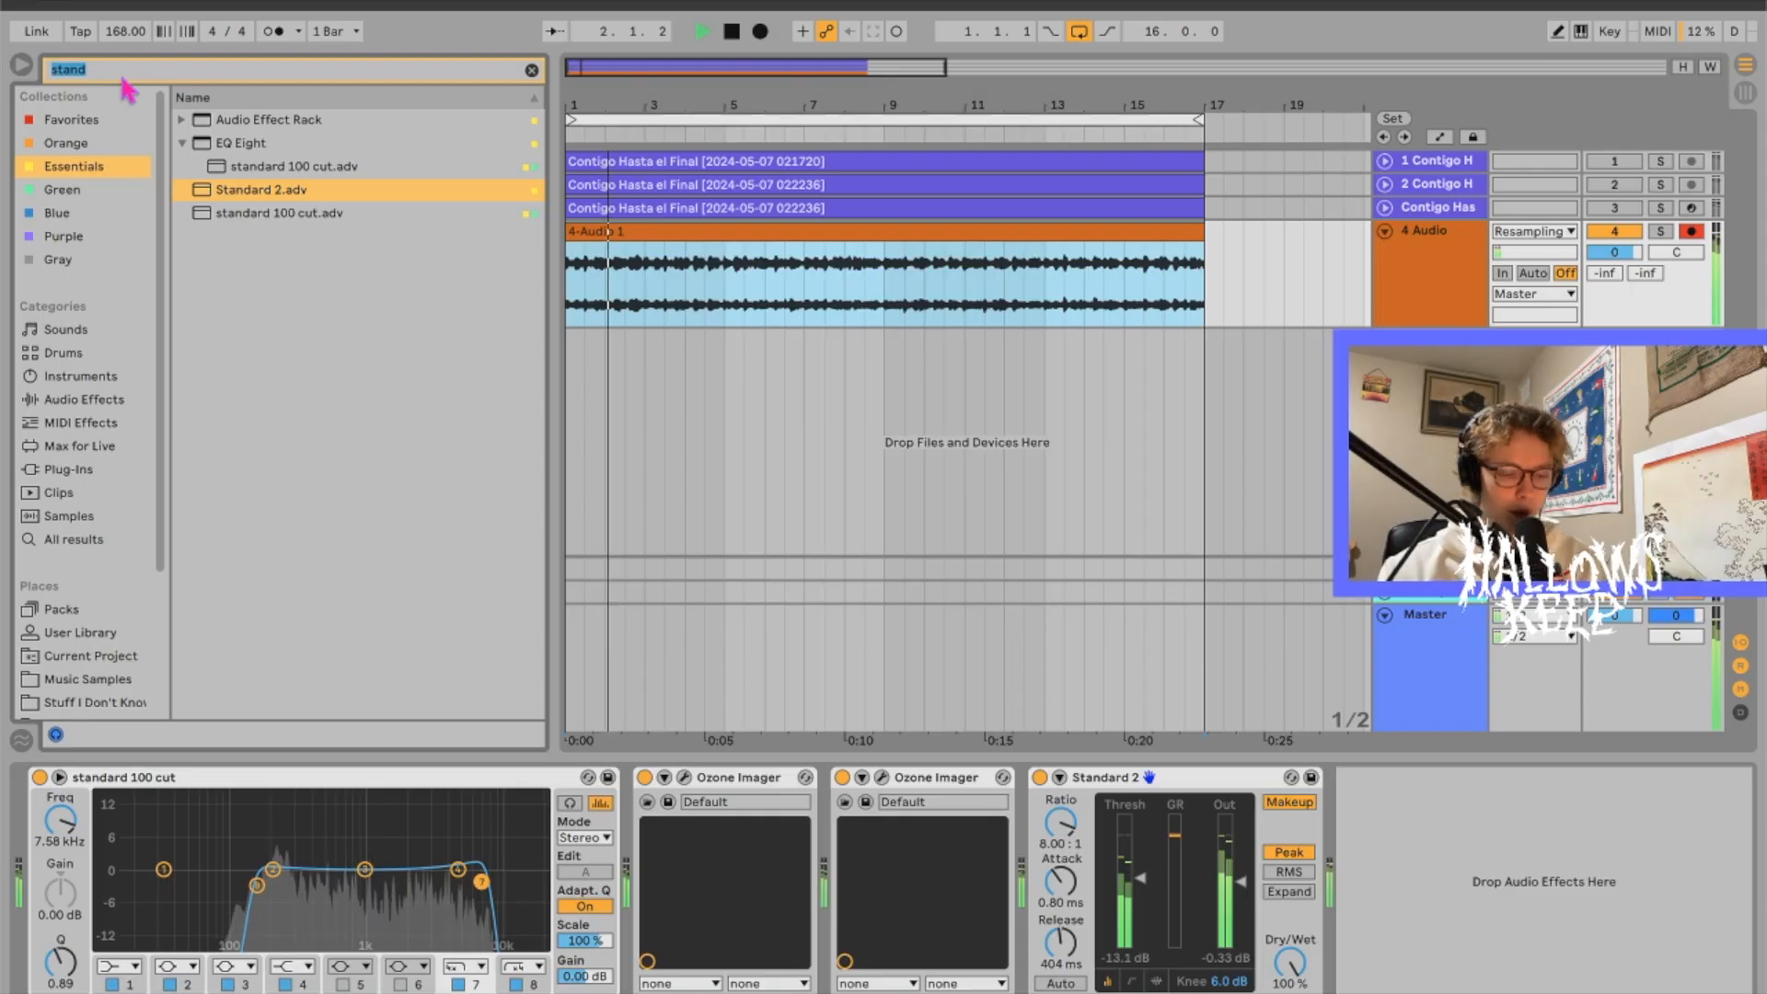
Step: Add the Master Saturator preset and set Freq to 868 Hz, Depth to 10.7 and Drive to 4.00 dB
text(saturator)
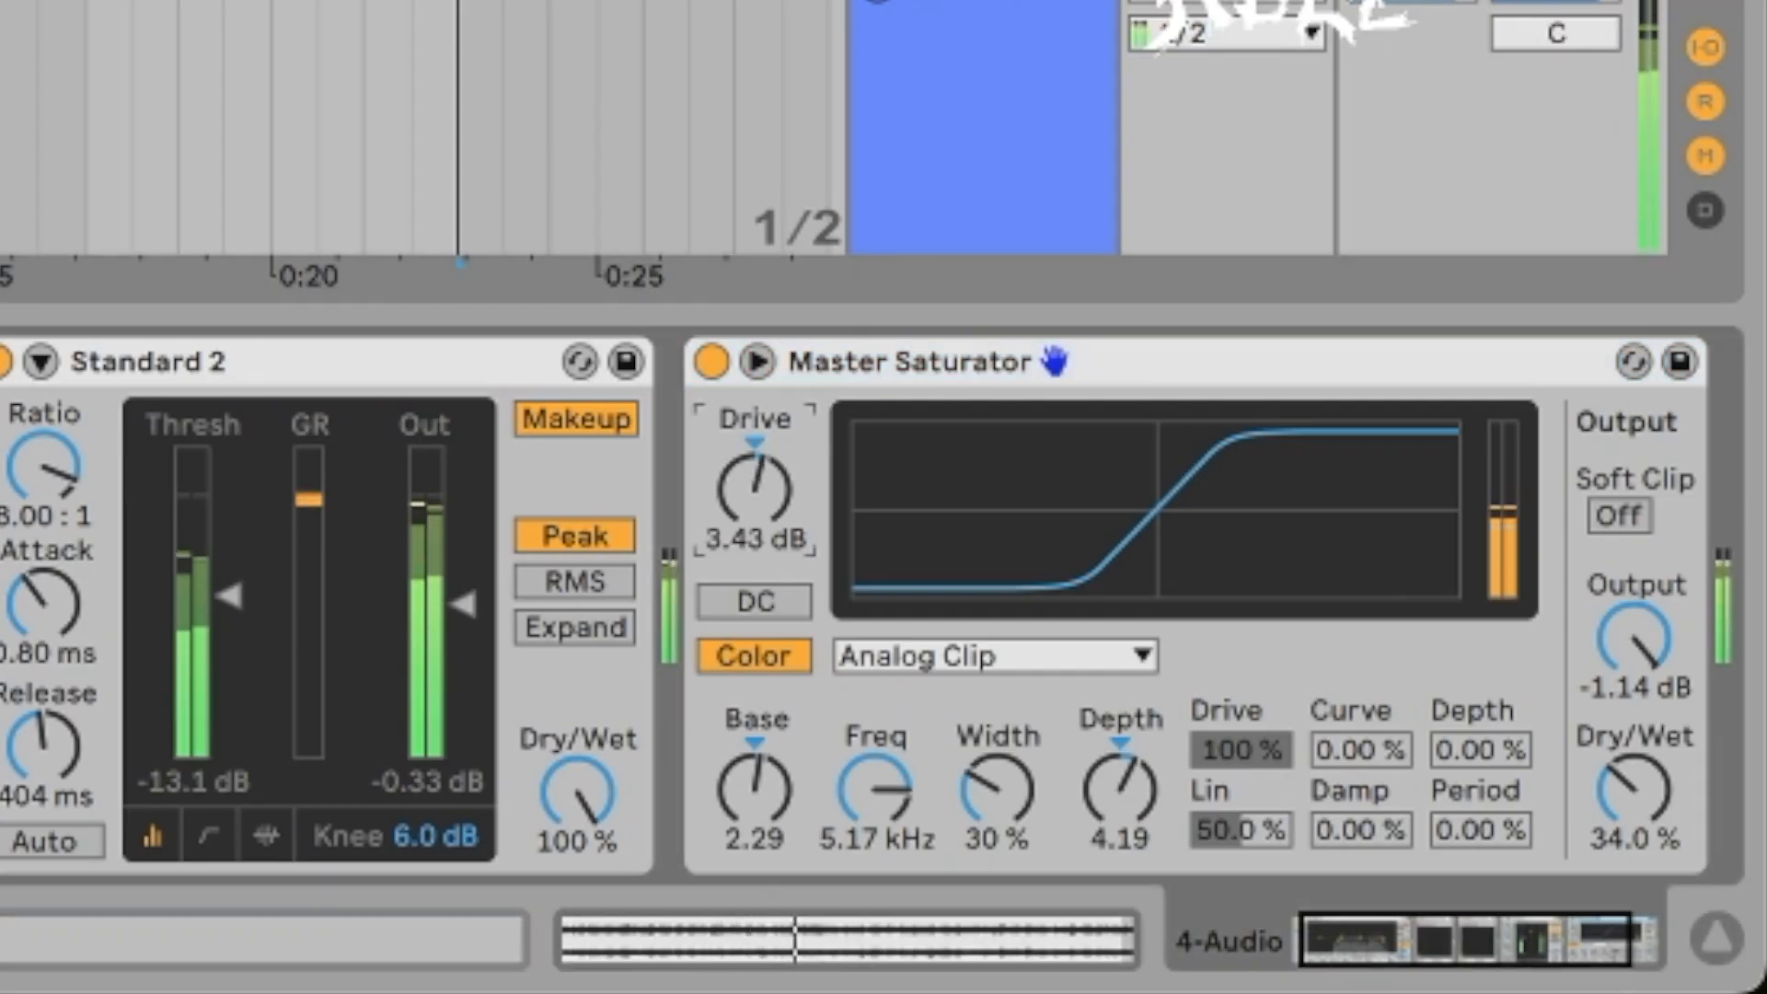
drag(874, 788, 874, 865)
drag(1119, 789, 1119, 764)
drag(755, 488, 755, 485)
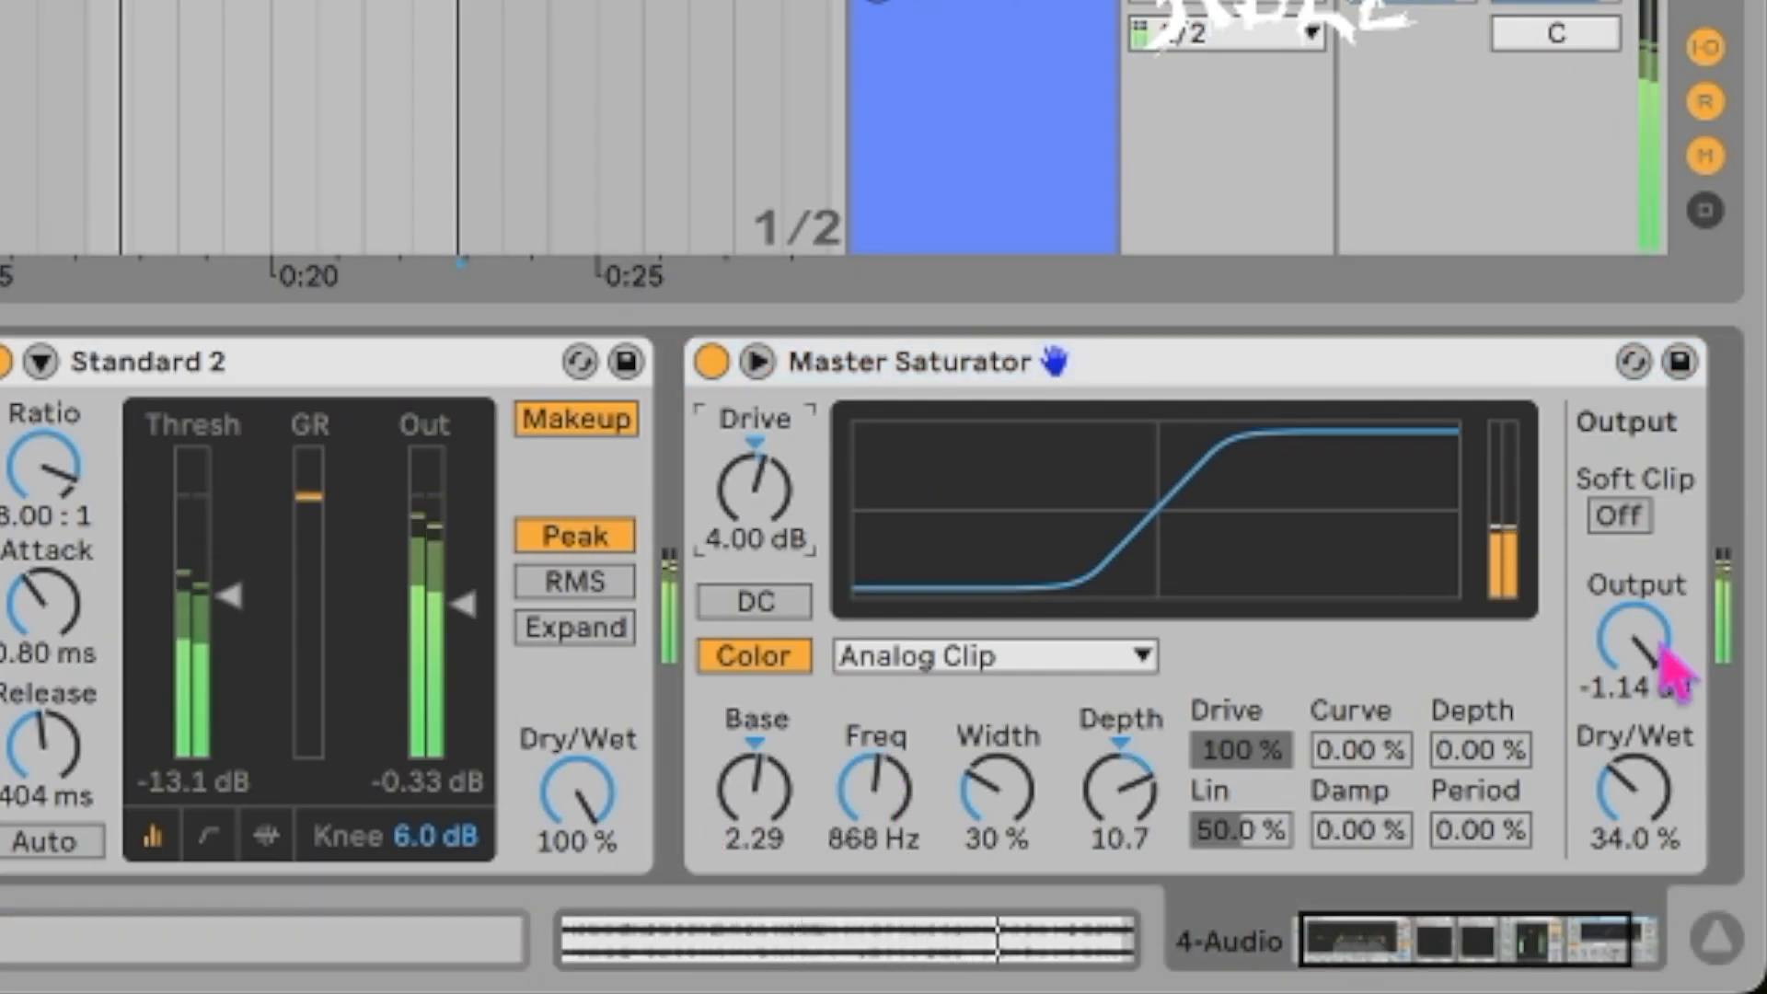
Step: Switch the saturator to Waveshaper with Drive 10.7 dB, Base -0.57 and Output -3.43 dB, and raise its Dry/Wet
drag(1634, 638, 1633, 656)
drag(1634, 788, 1633, 635)
drag(755, 788, 755, 802)
click(993, 656)
drag(754, 487, 722, 552)
click(925, 955)
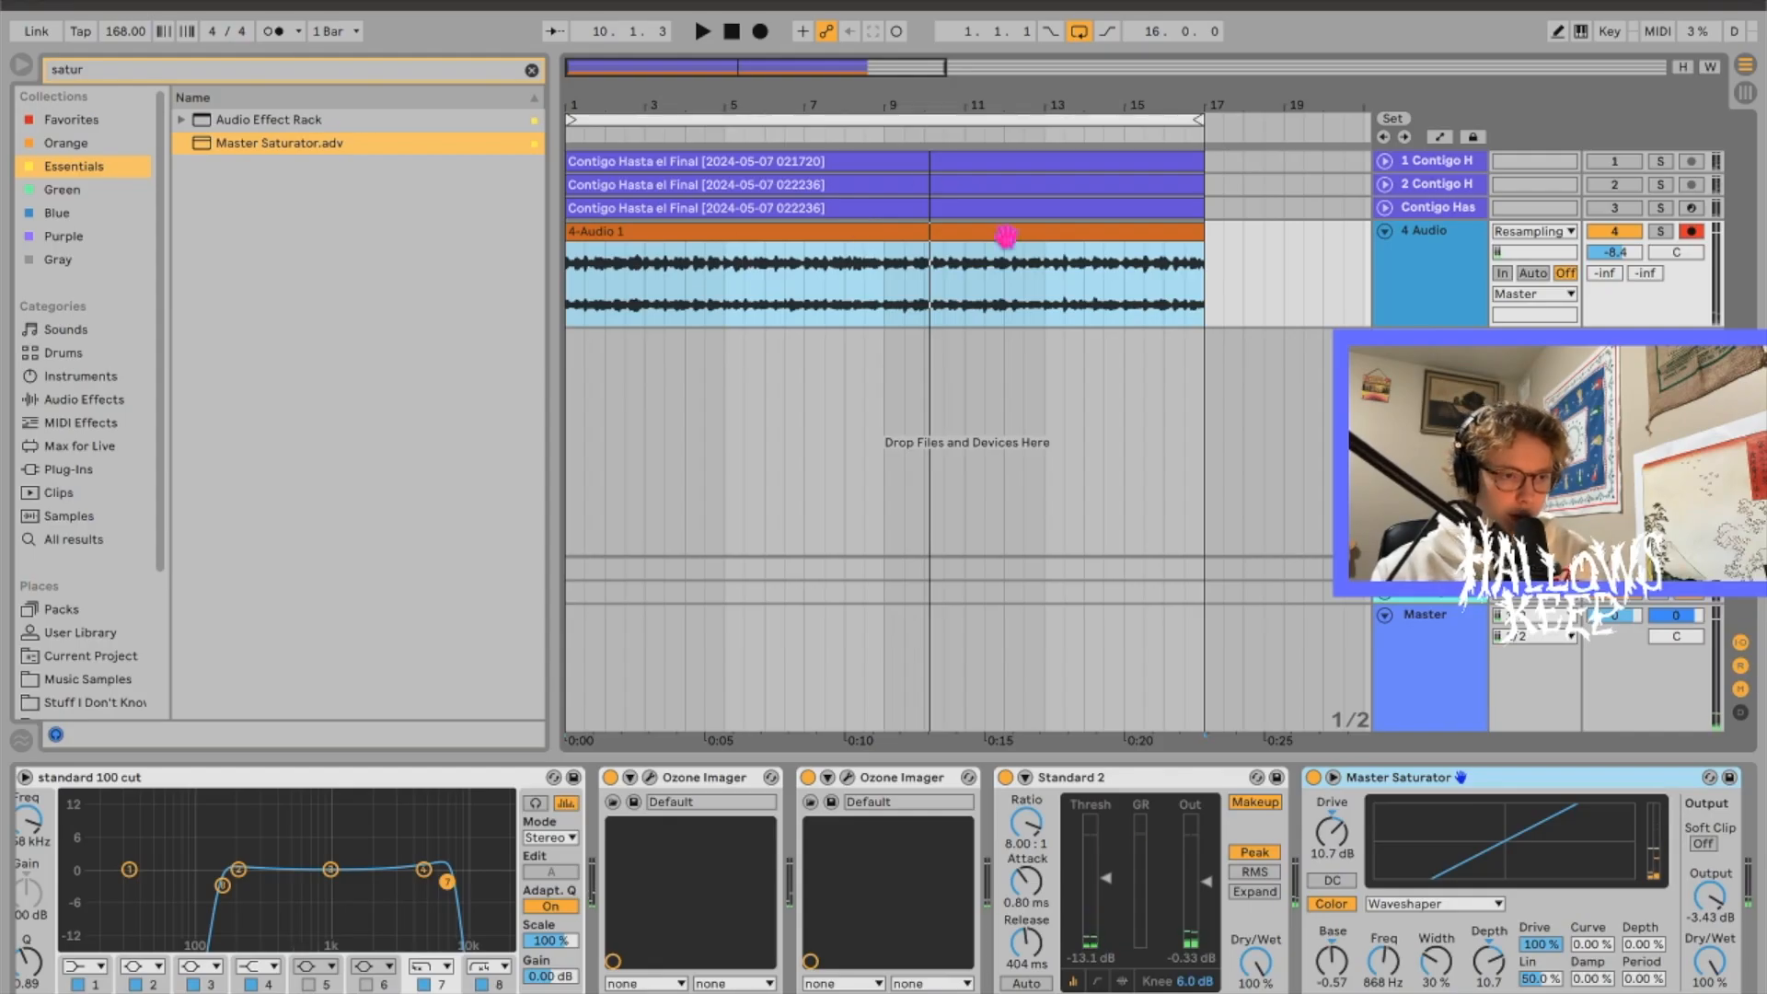
click(604, 285)
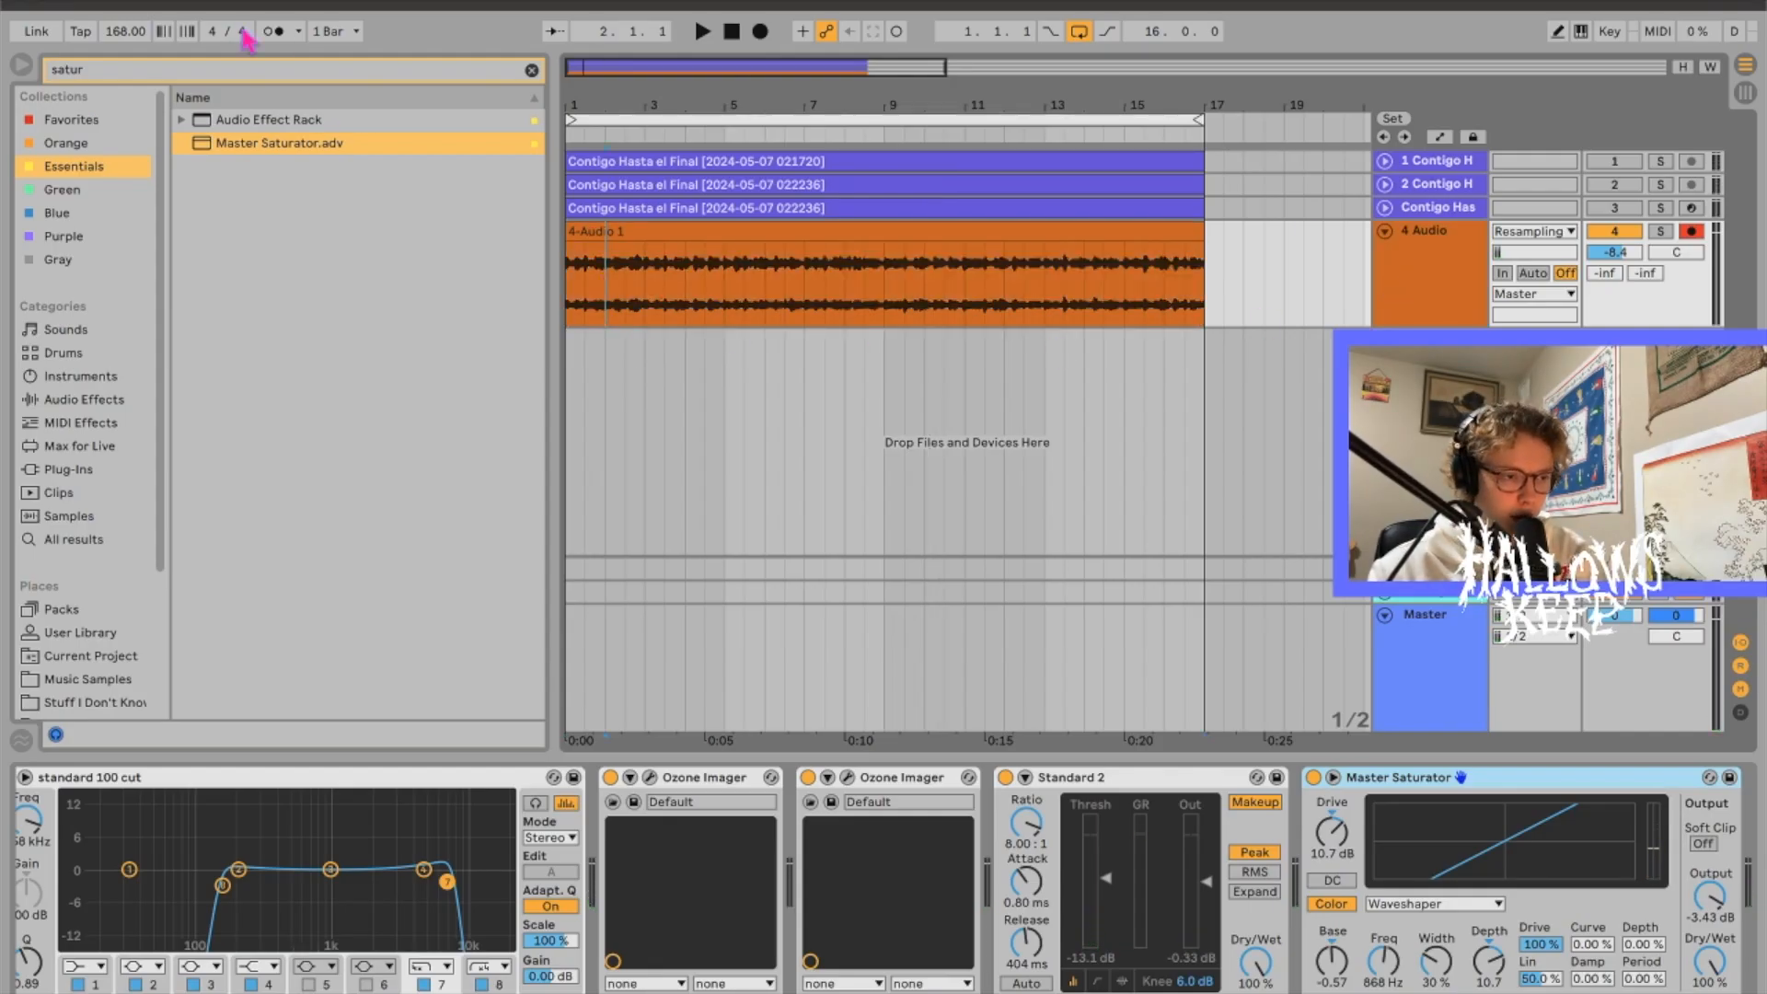
Step: Add the Top 25 Classic Drum Breaks sample to a new audio track and start playback around bar 36
drag(368, 259, 628, 410)
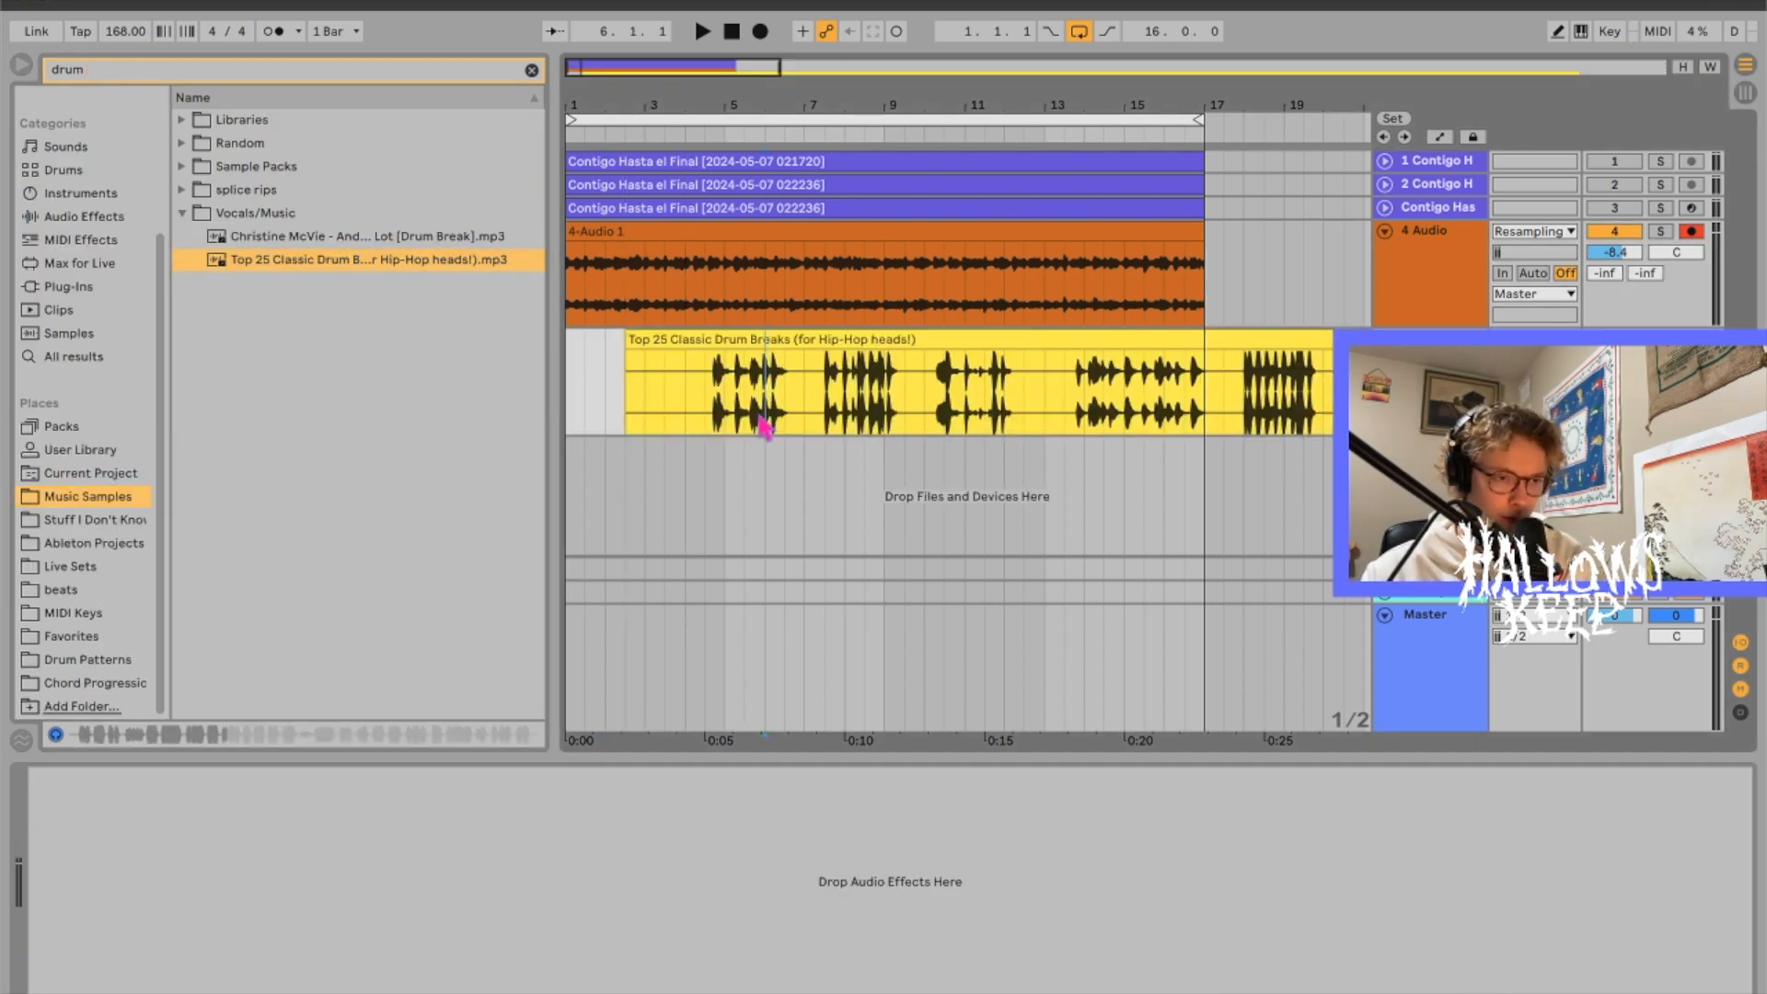
drag(703, 62, 826, 367)
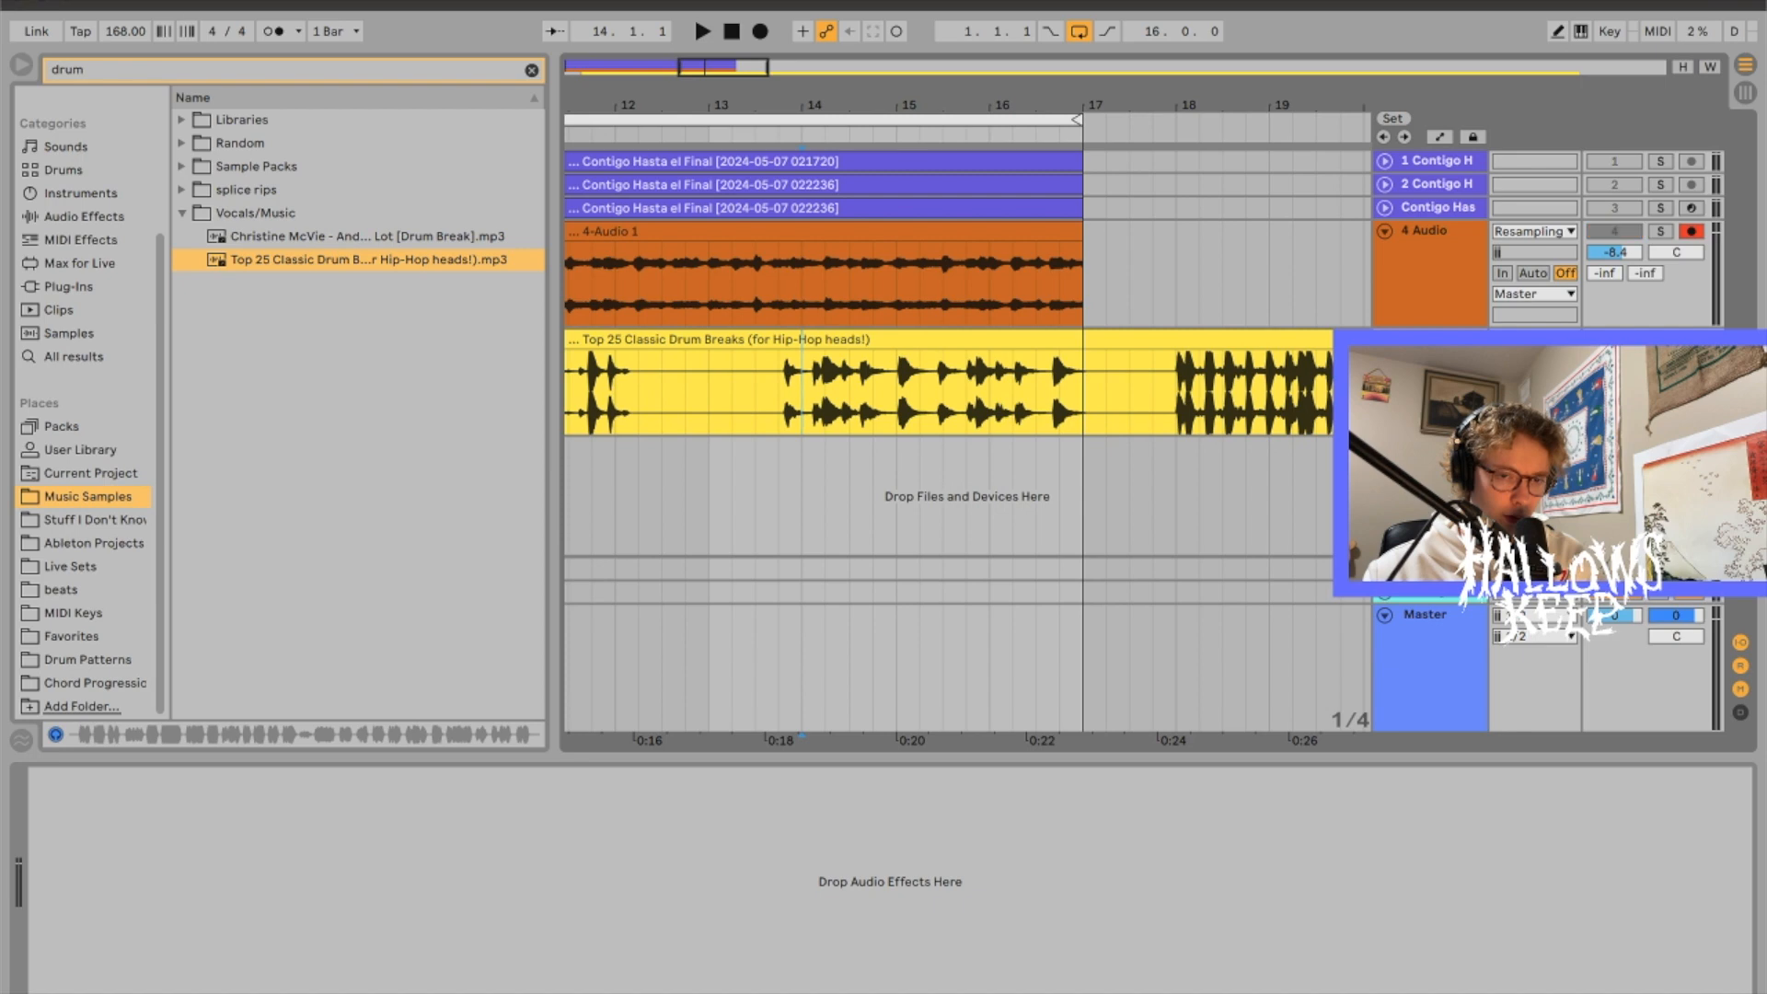
scroll(893, 400, right, 10)
key(space)
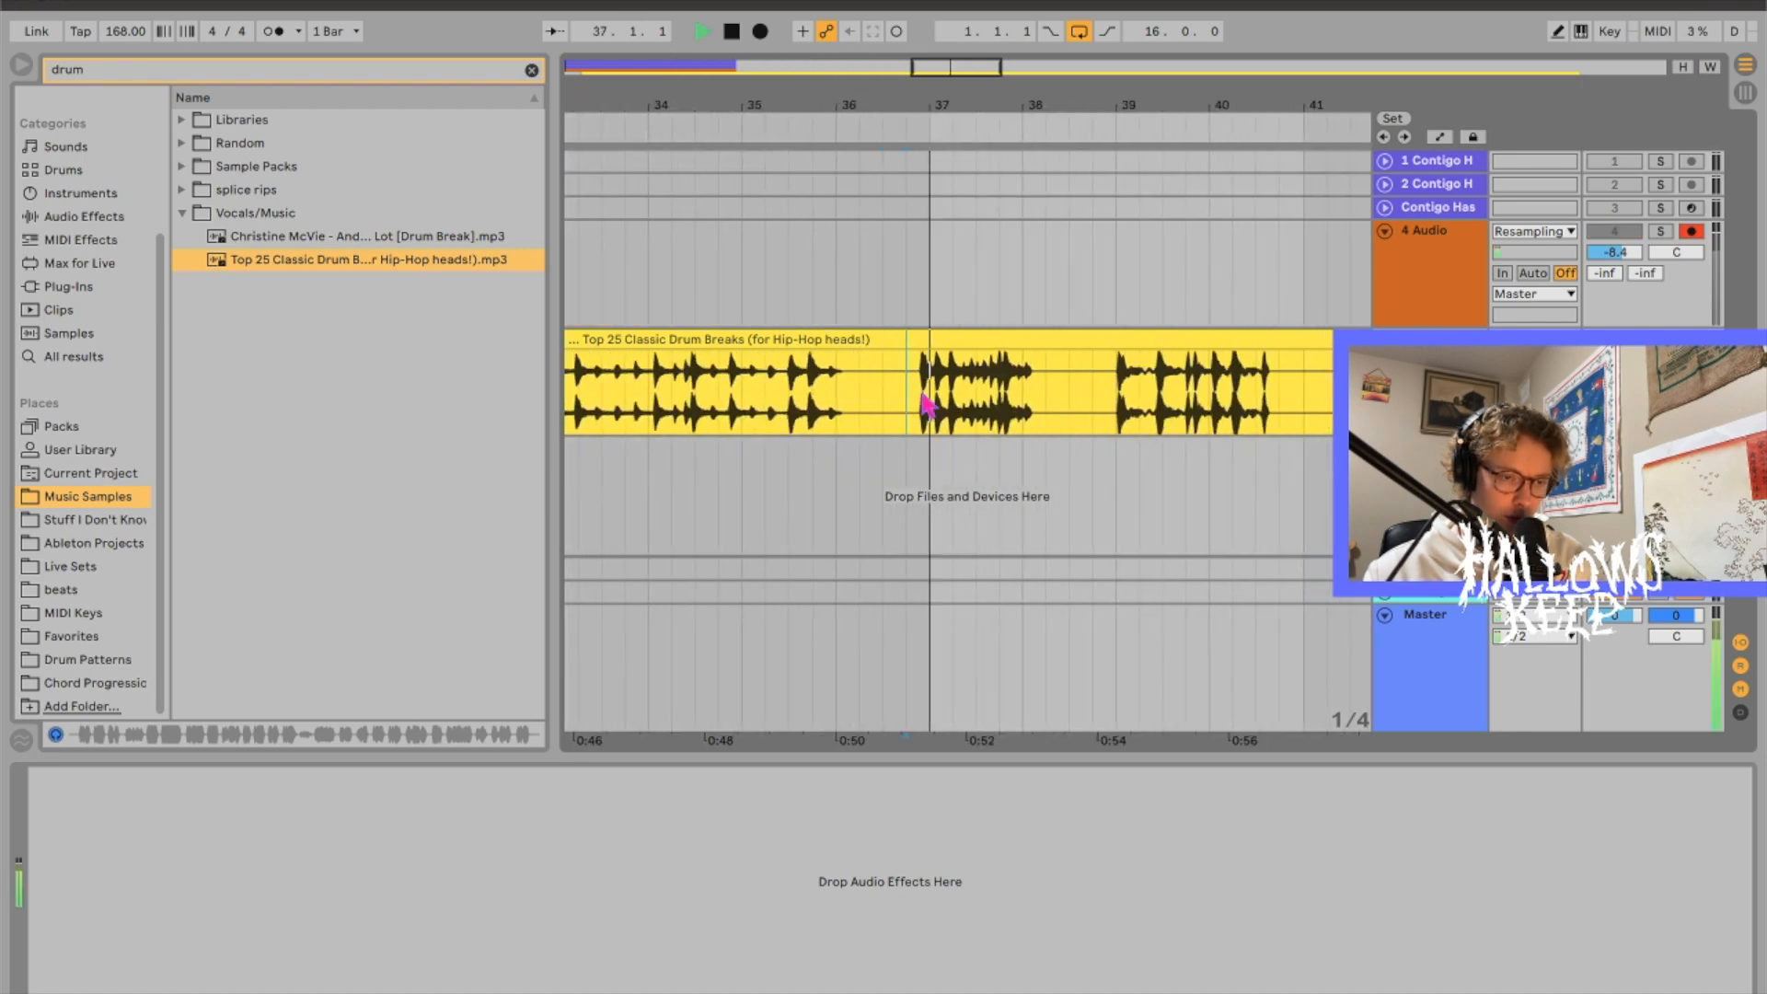
Step: Audition the drum breaks along the track and isolate the one starting around bar 51
scroll(925, 397, right, 1)
key(space)
click(584, 430)
key(space)
scroll(713, 397, right, 1)
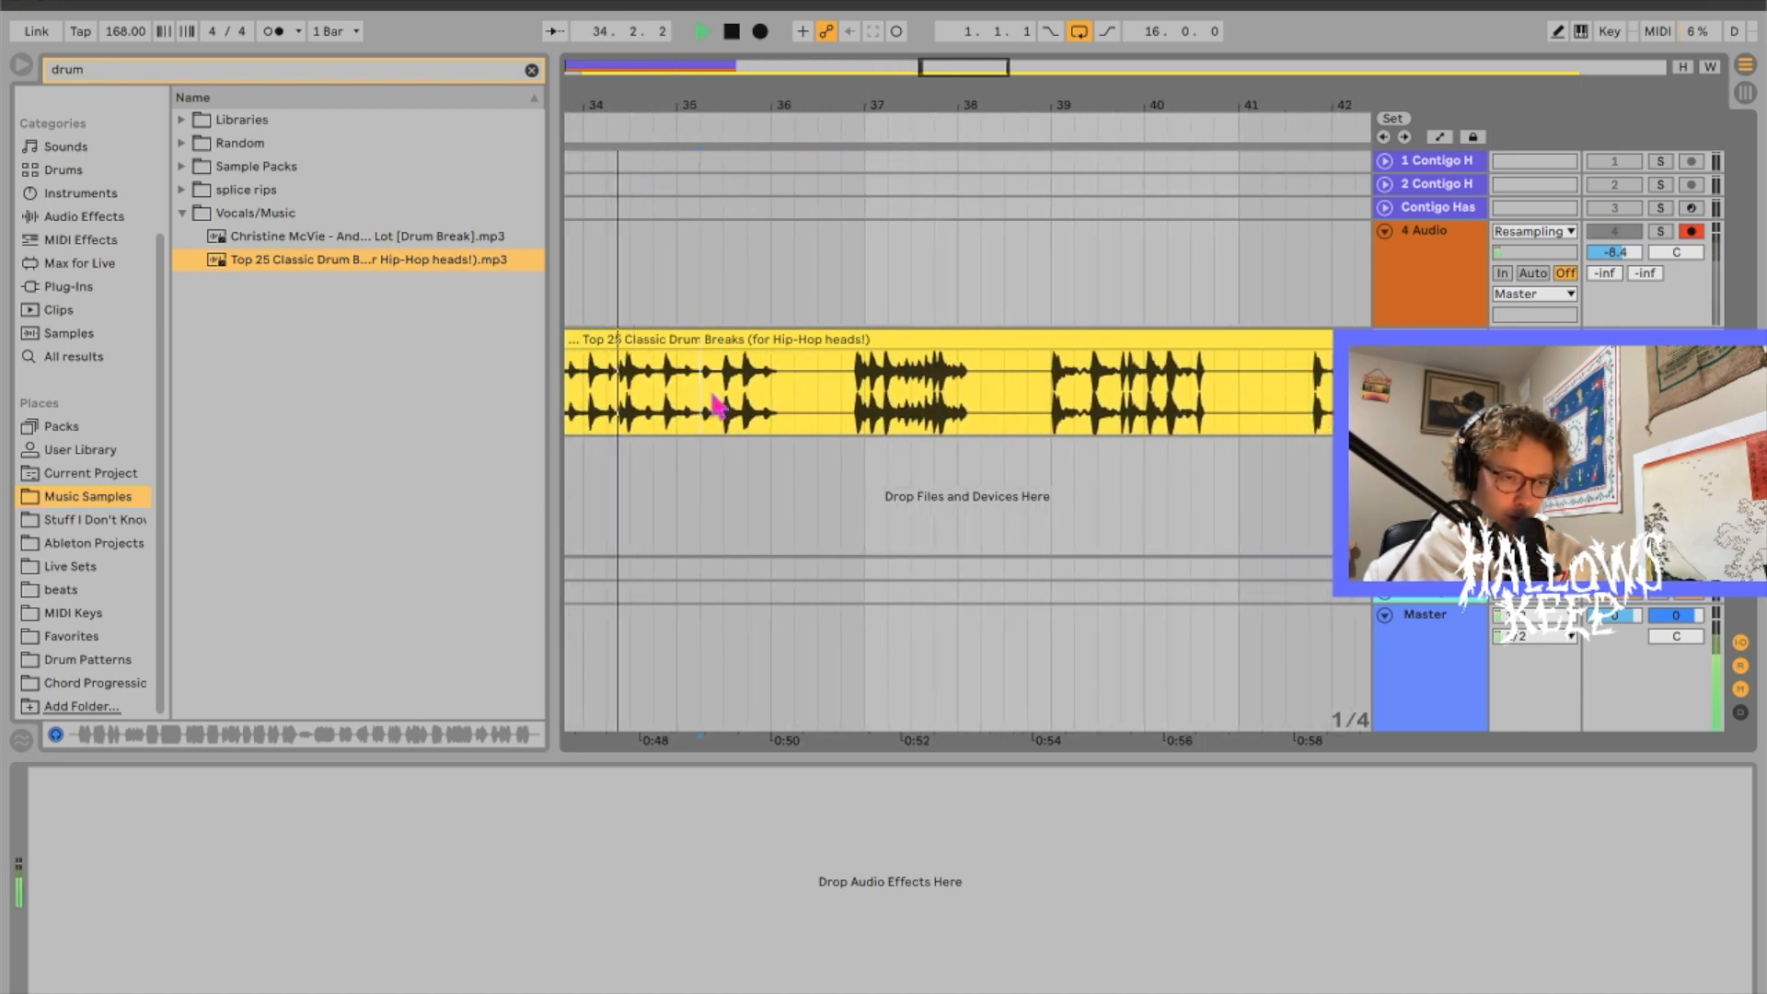
click(999, 396)
key(space)
key(space)
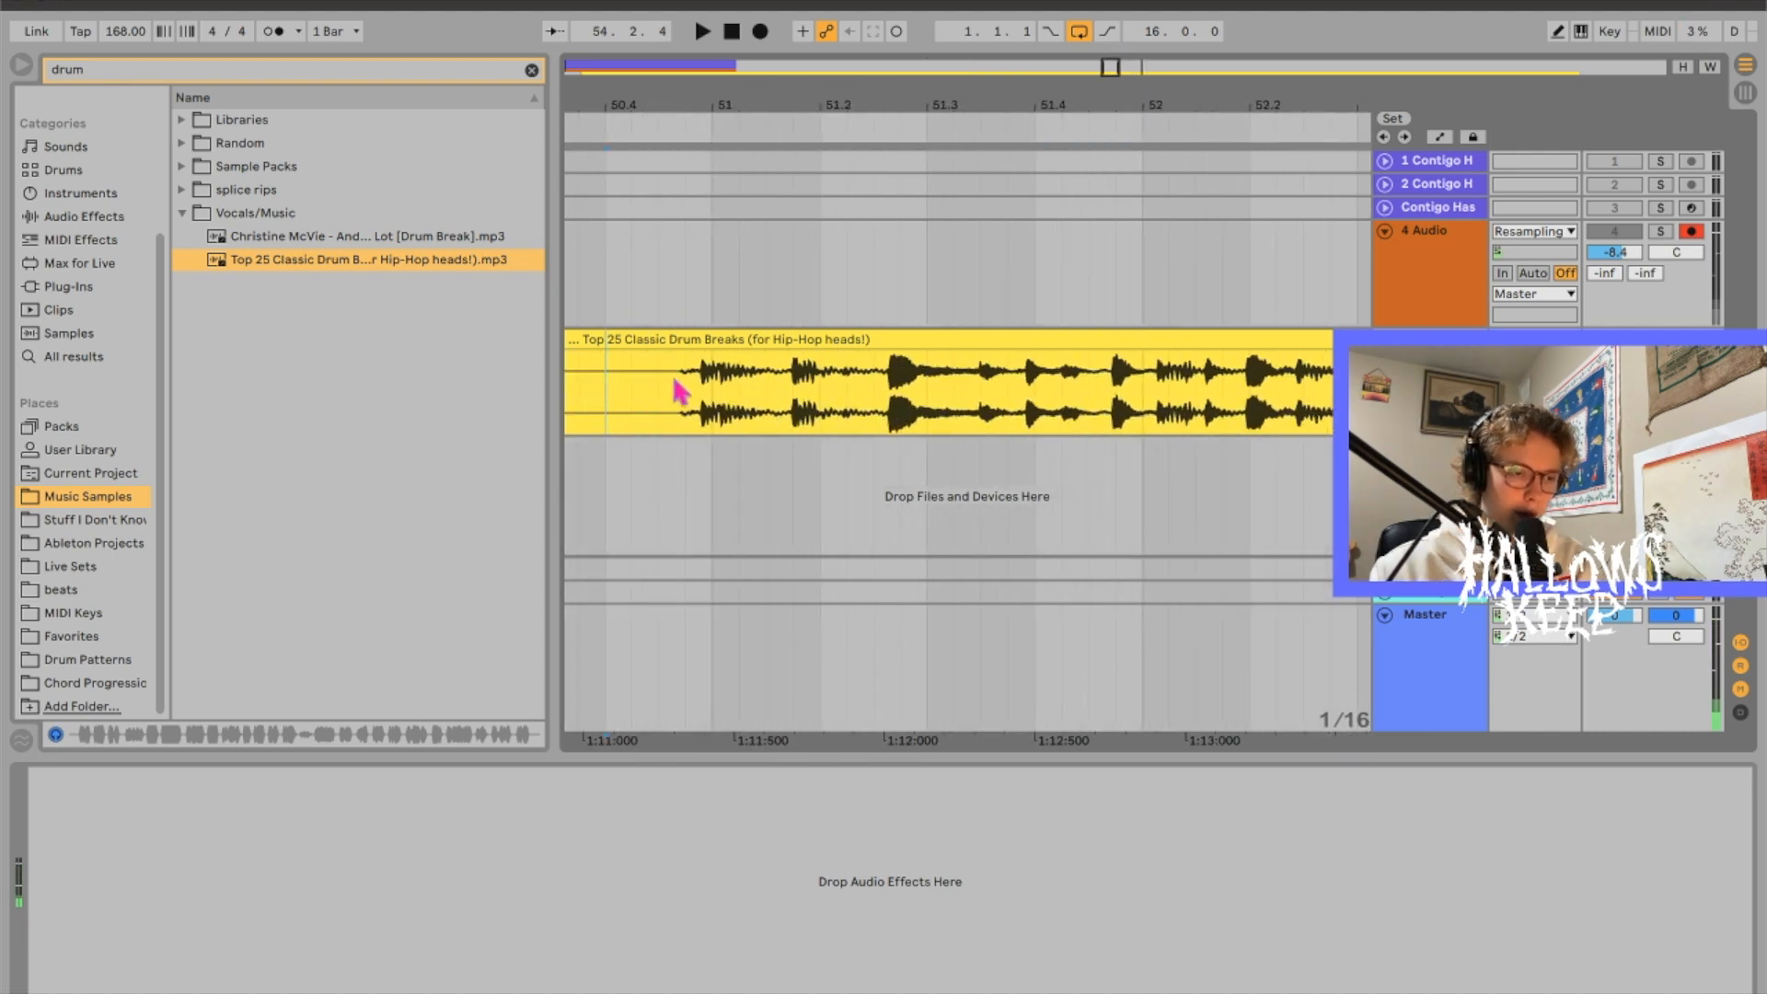
click(679, 390)
key(space)
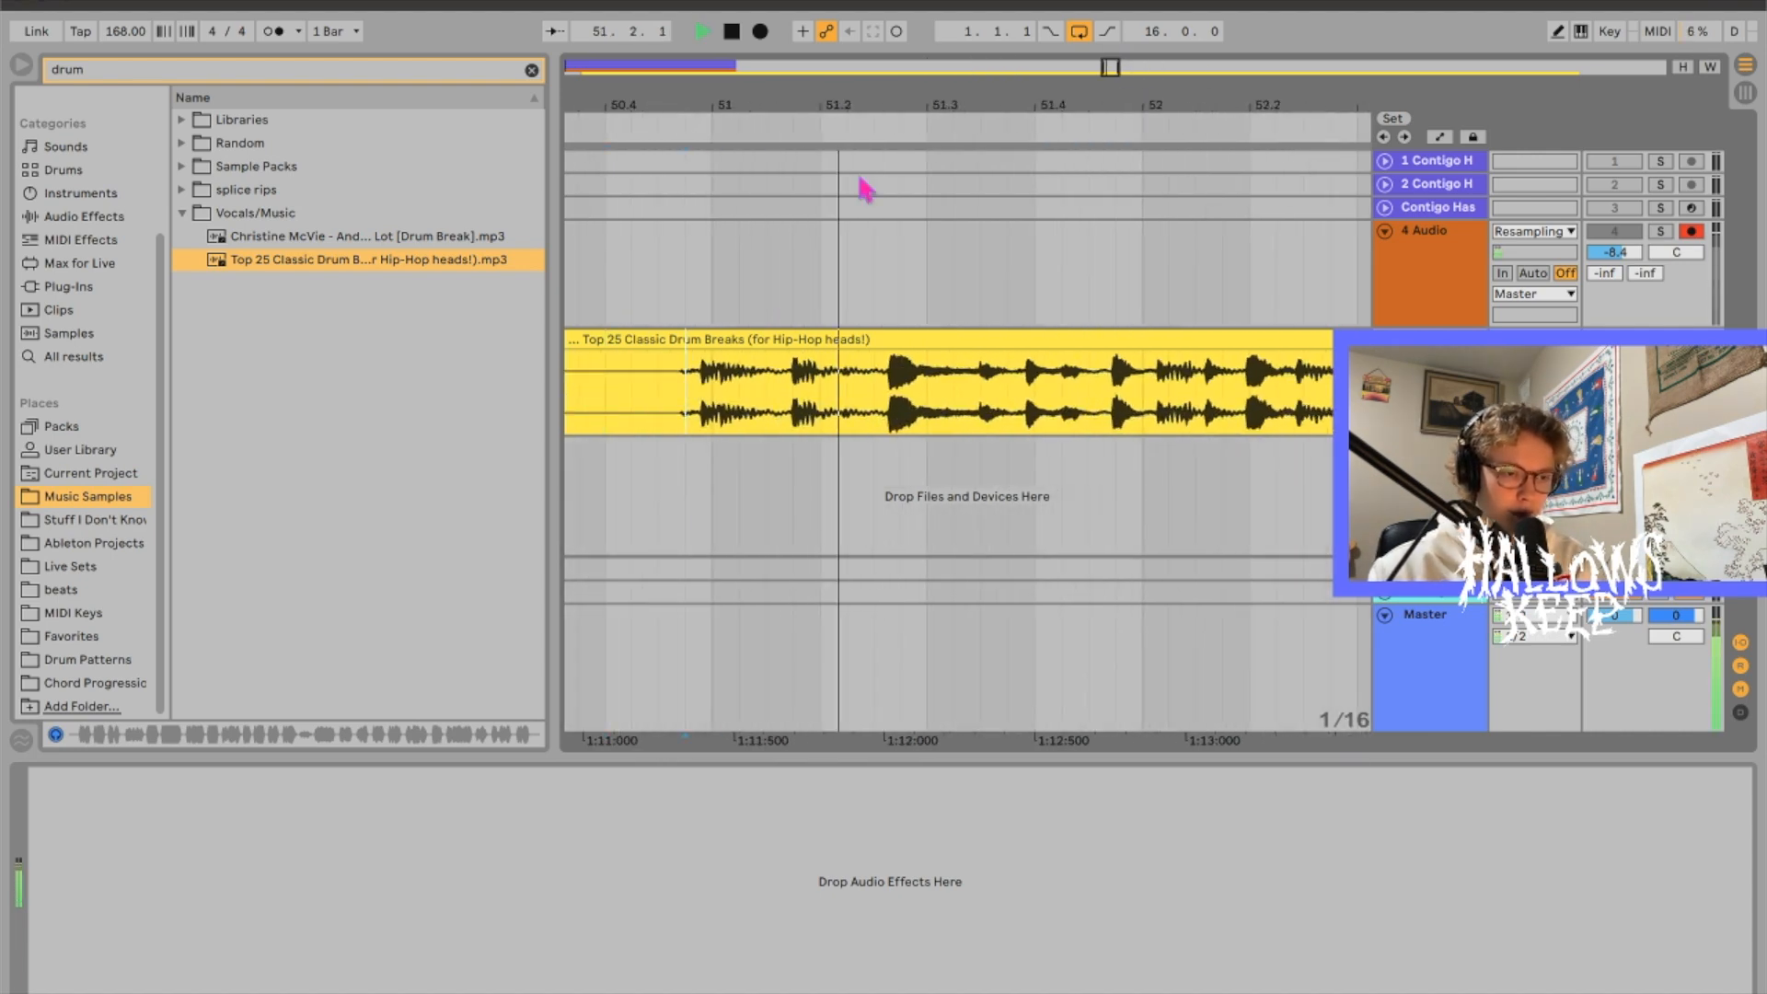
Step: Try converting the isolated break's drums to a new MIDI track and play the converted clip
right_click(803, 348)
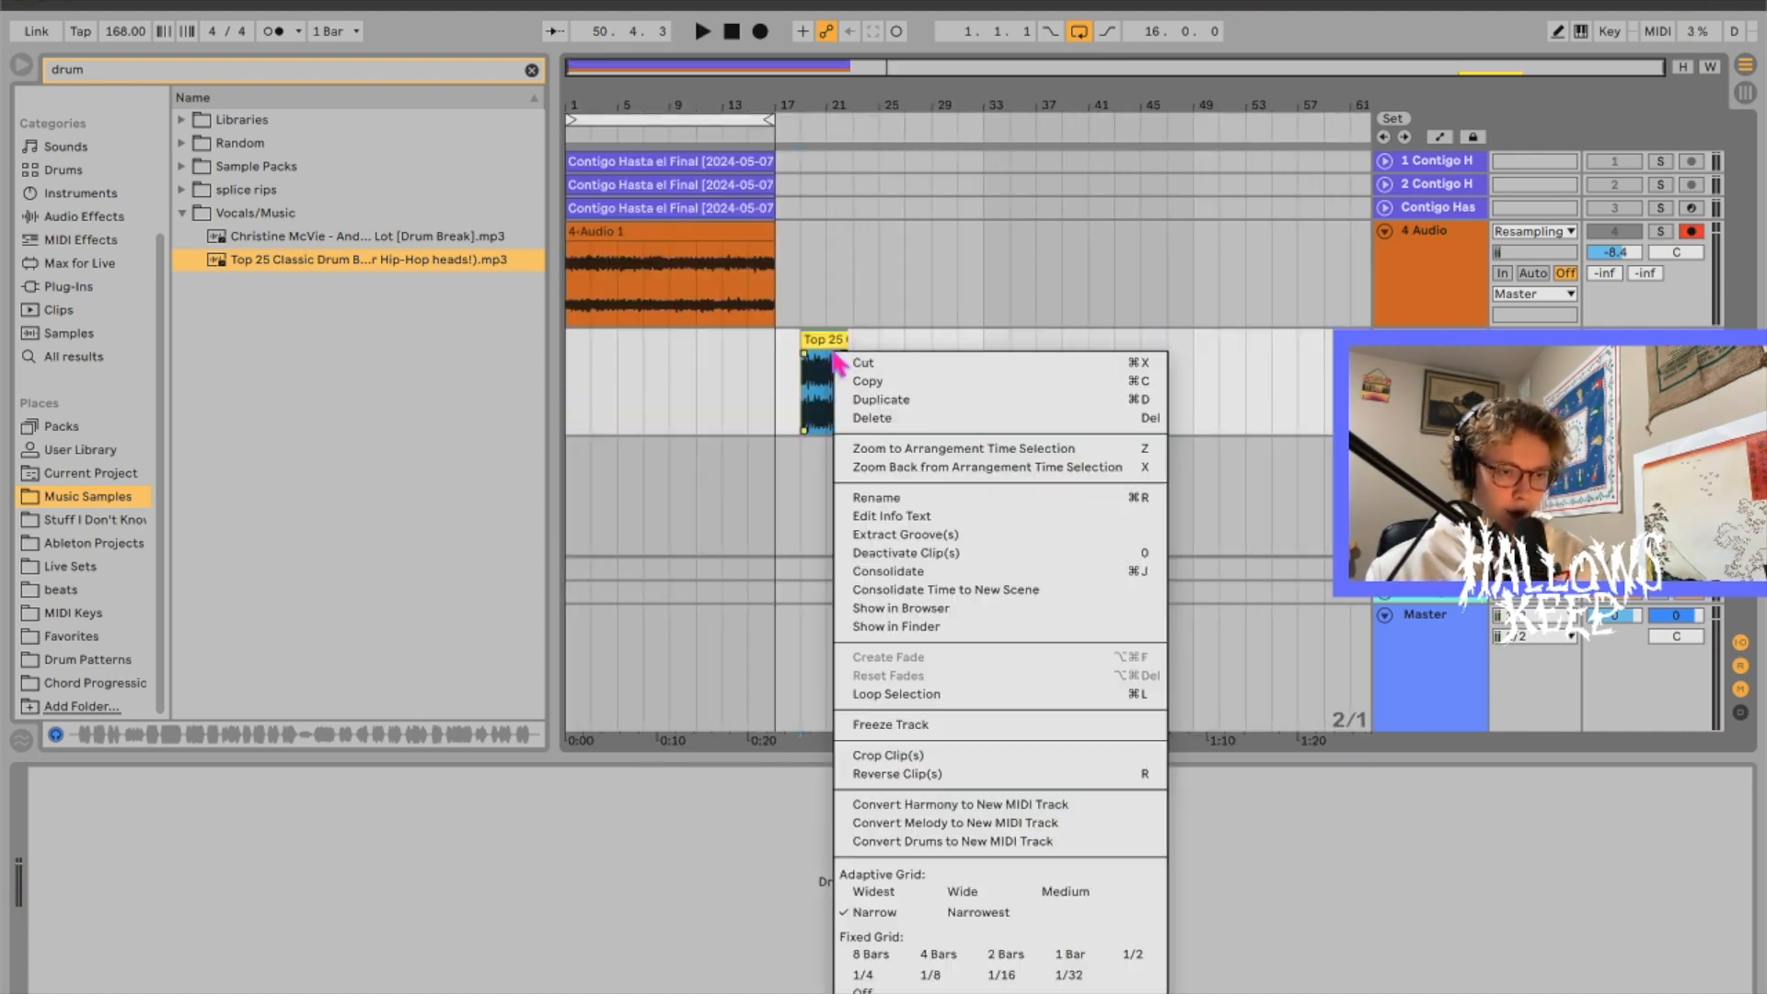
click(915, 845)
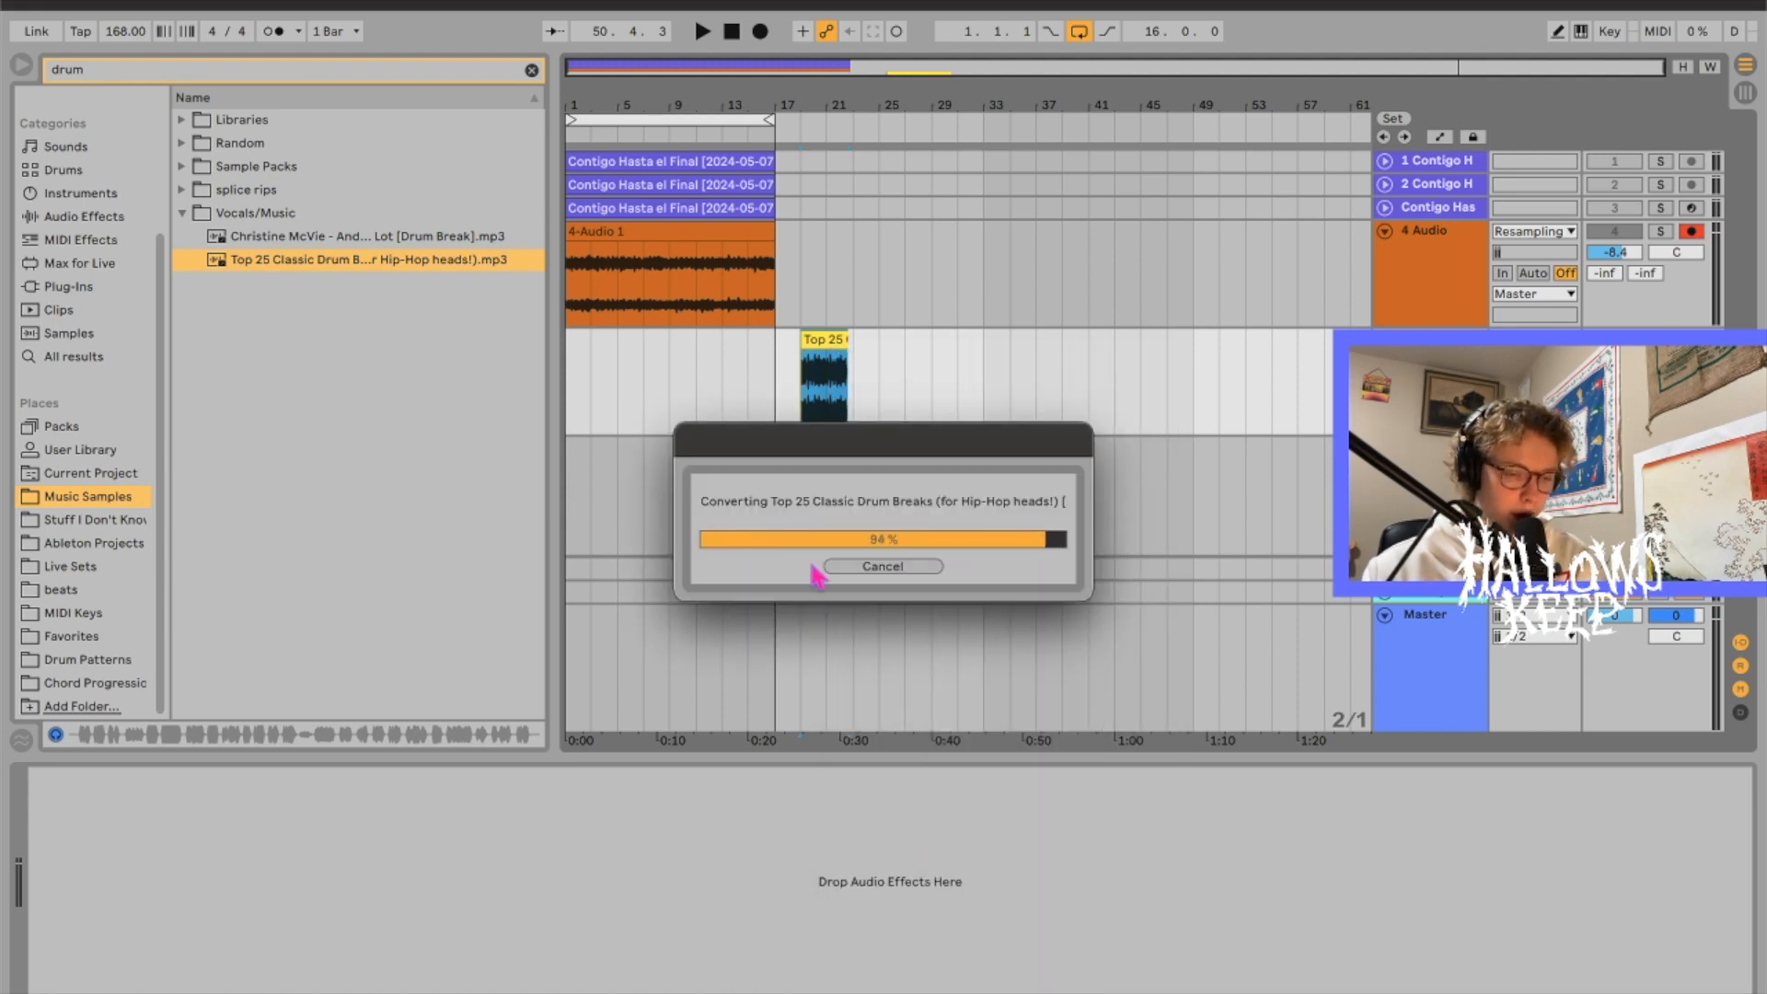
key(space)
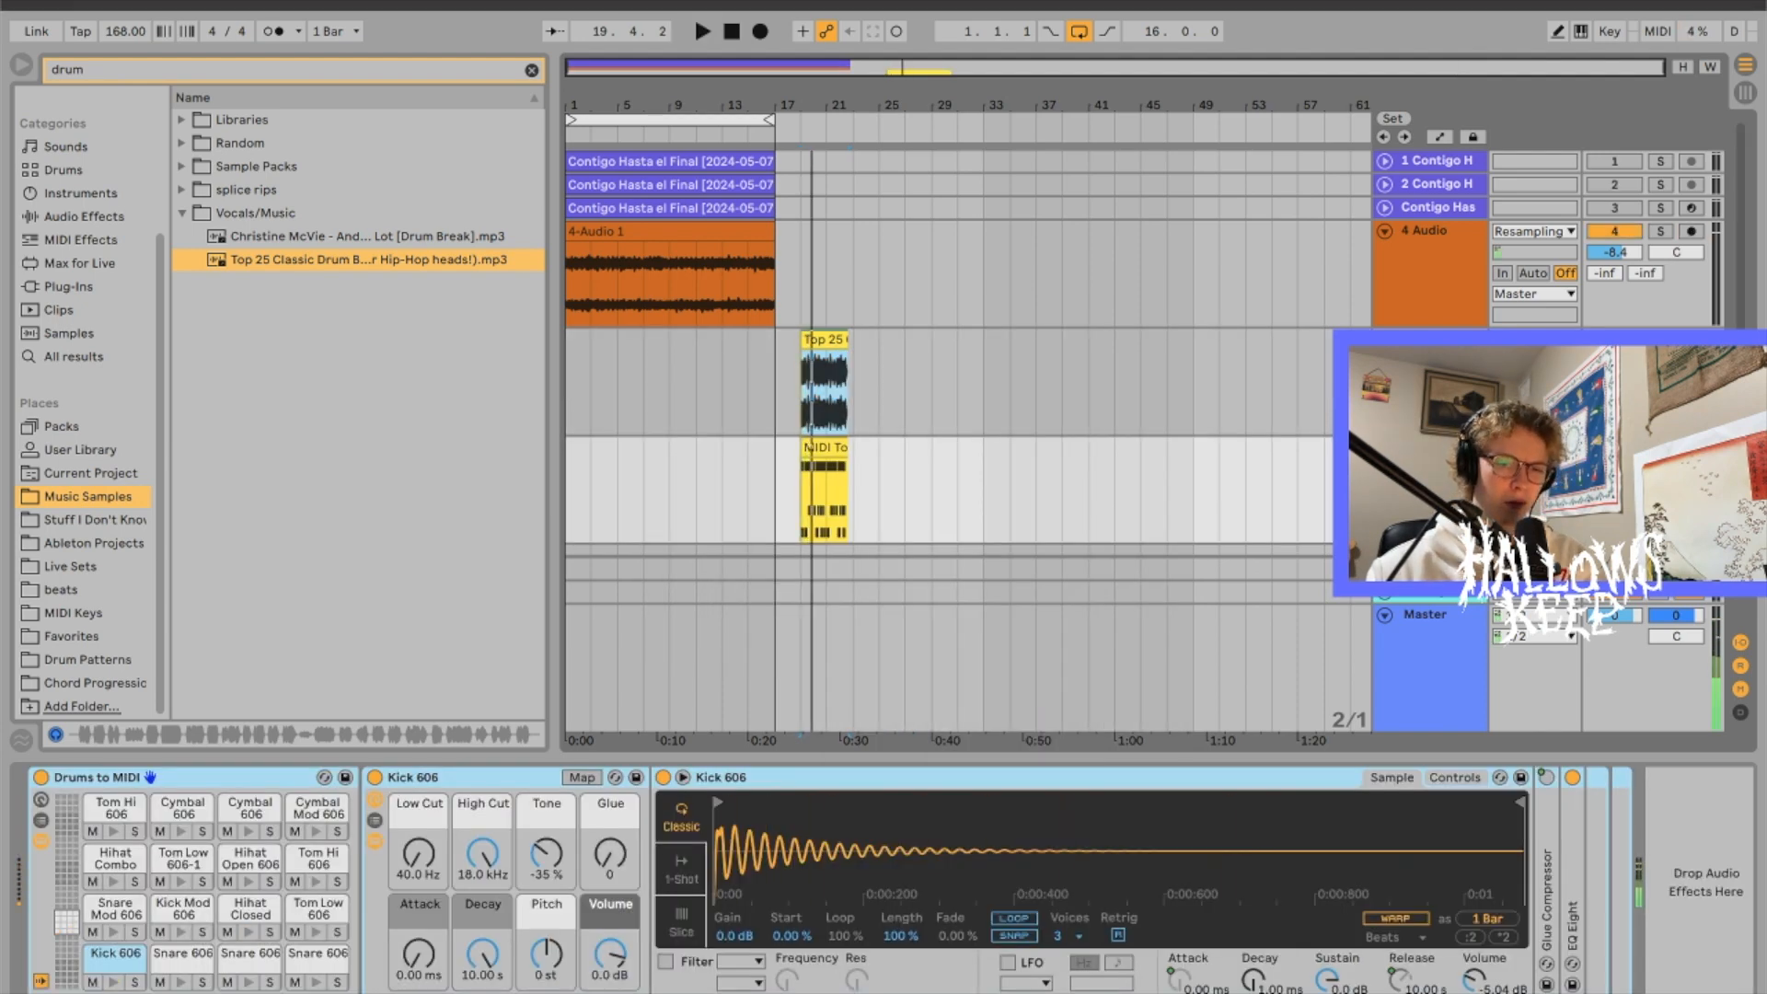
click(1384, 447)
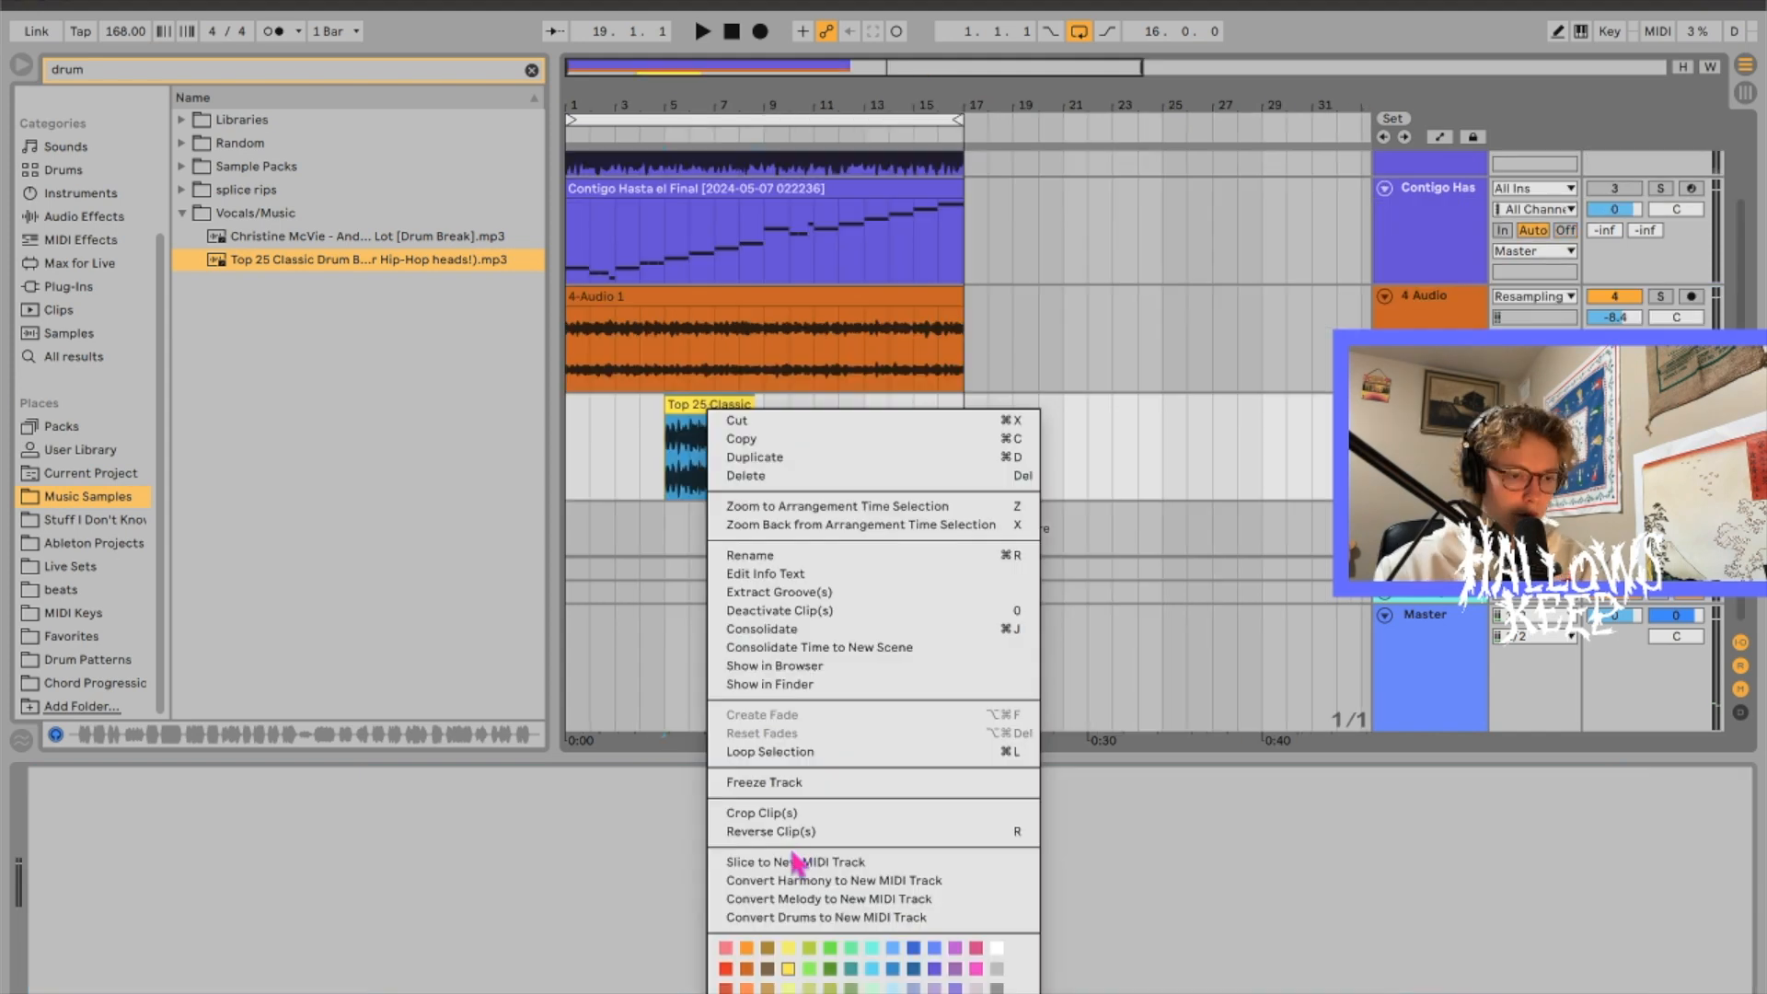
Step: Slice the drum break to a new MIDI track, one slice per transient, with the Built-in preset and warped timing preserved
click(736, 859)
click(953, 457)
click(938, 496)
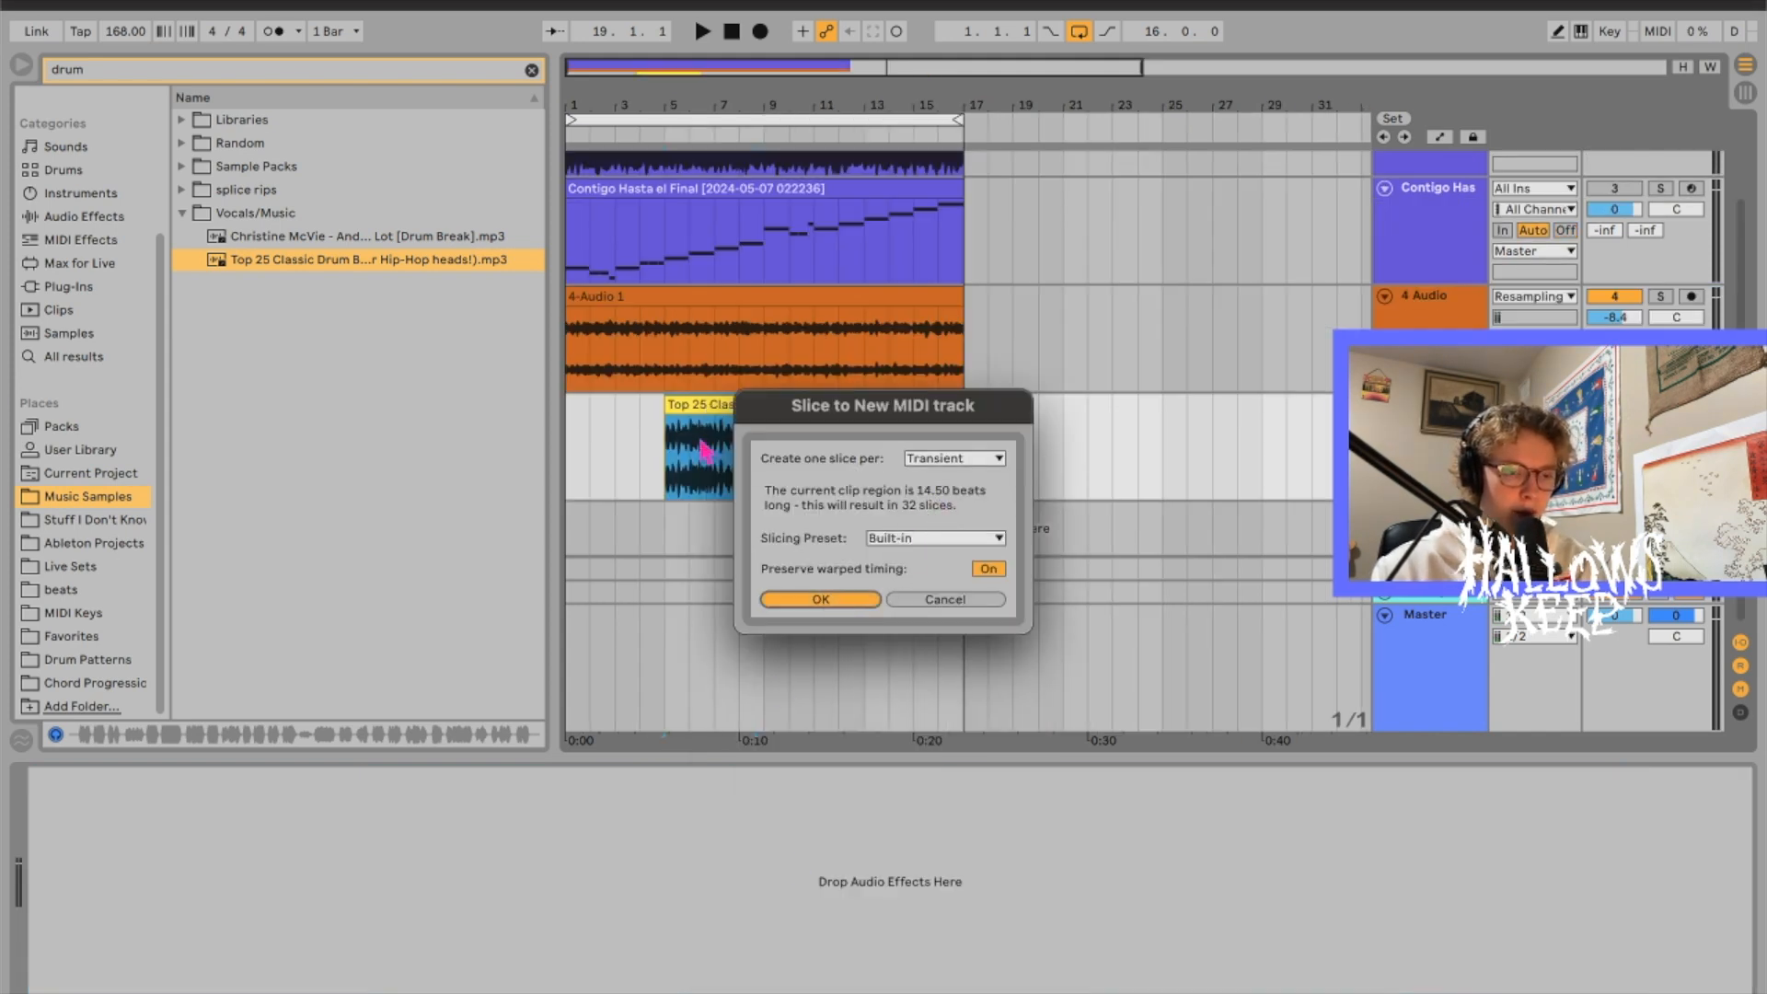
click(820, 599)
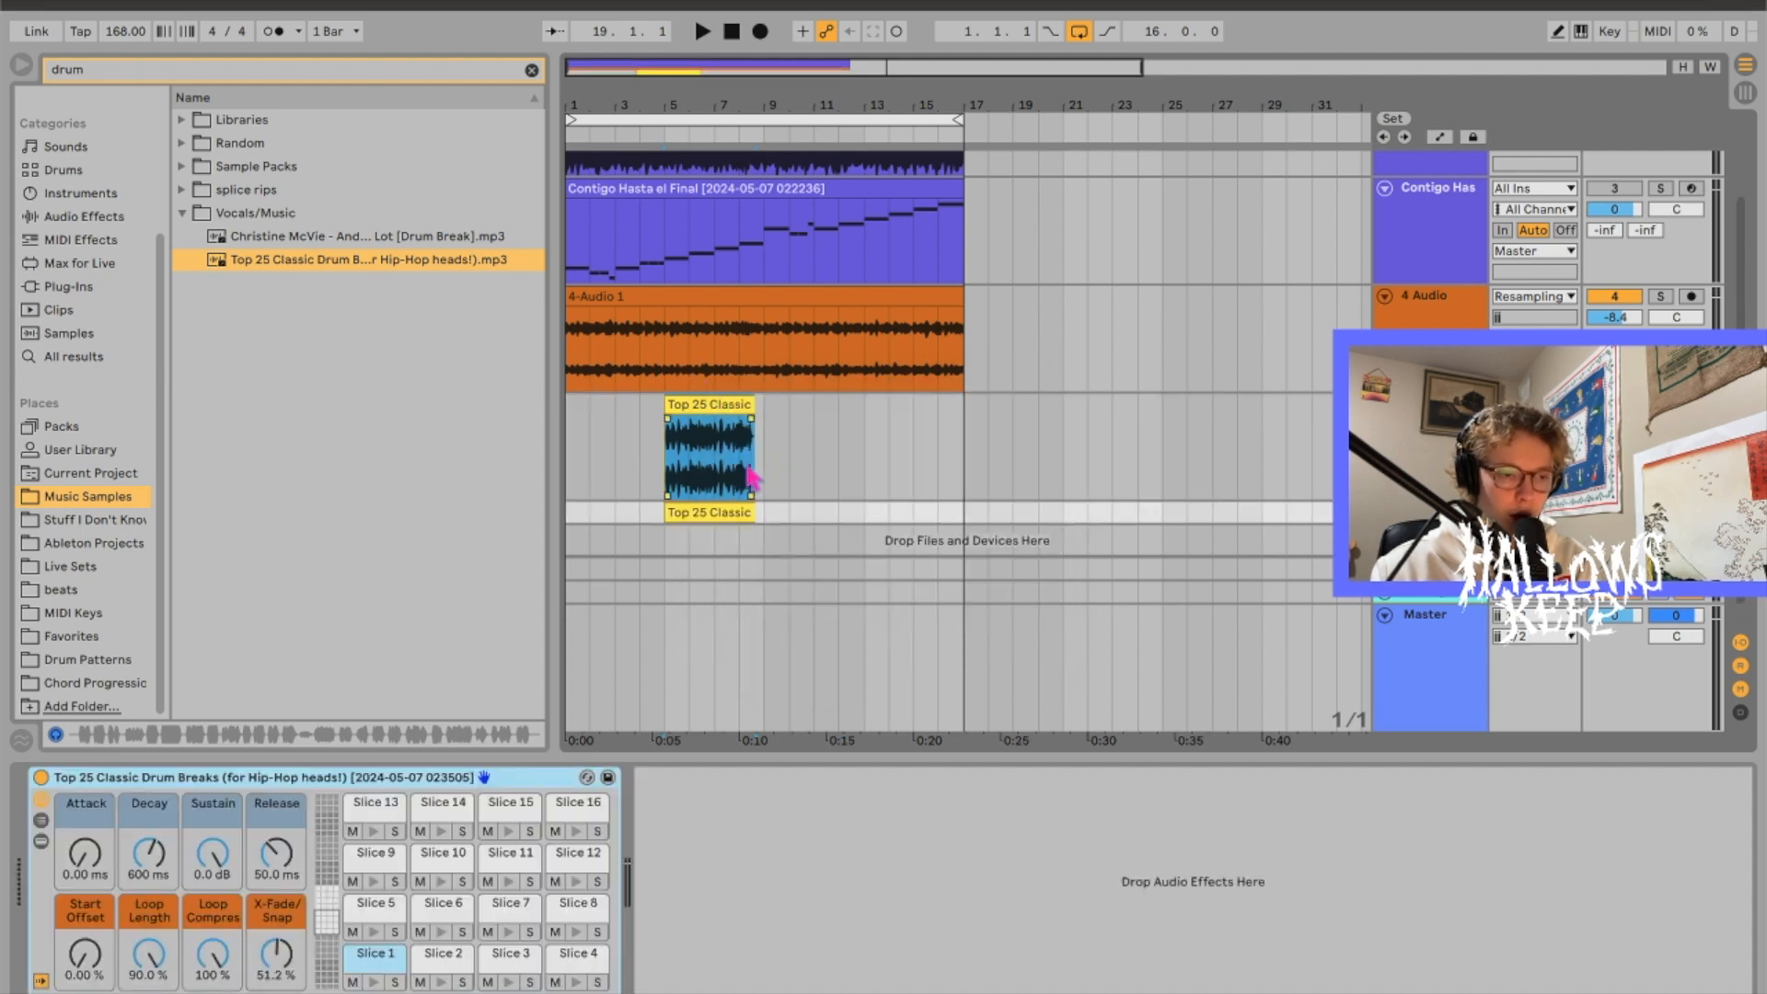
scroll(792, 474, down, 3)
click(702, 515)
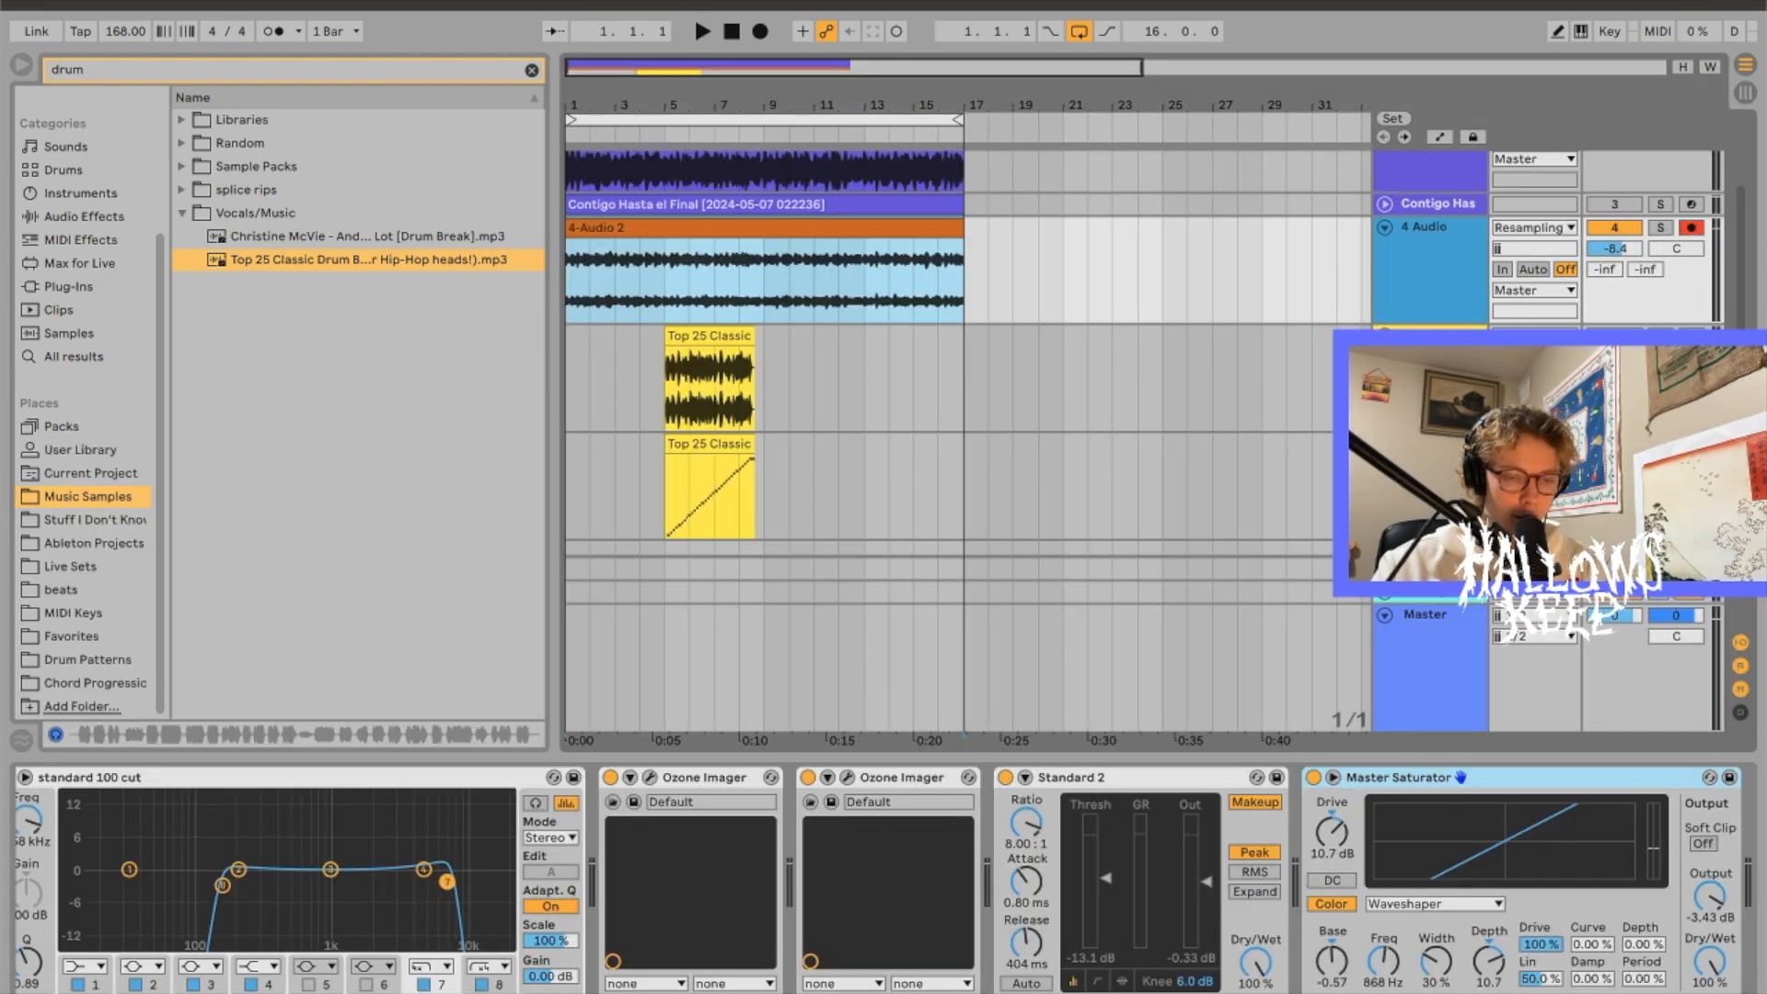
Step: Place the sliced MIDI clip at bar 1 and review its slice notes during playback
click(1427, 469)
double_click(704, 445)
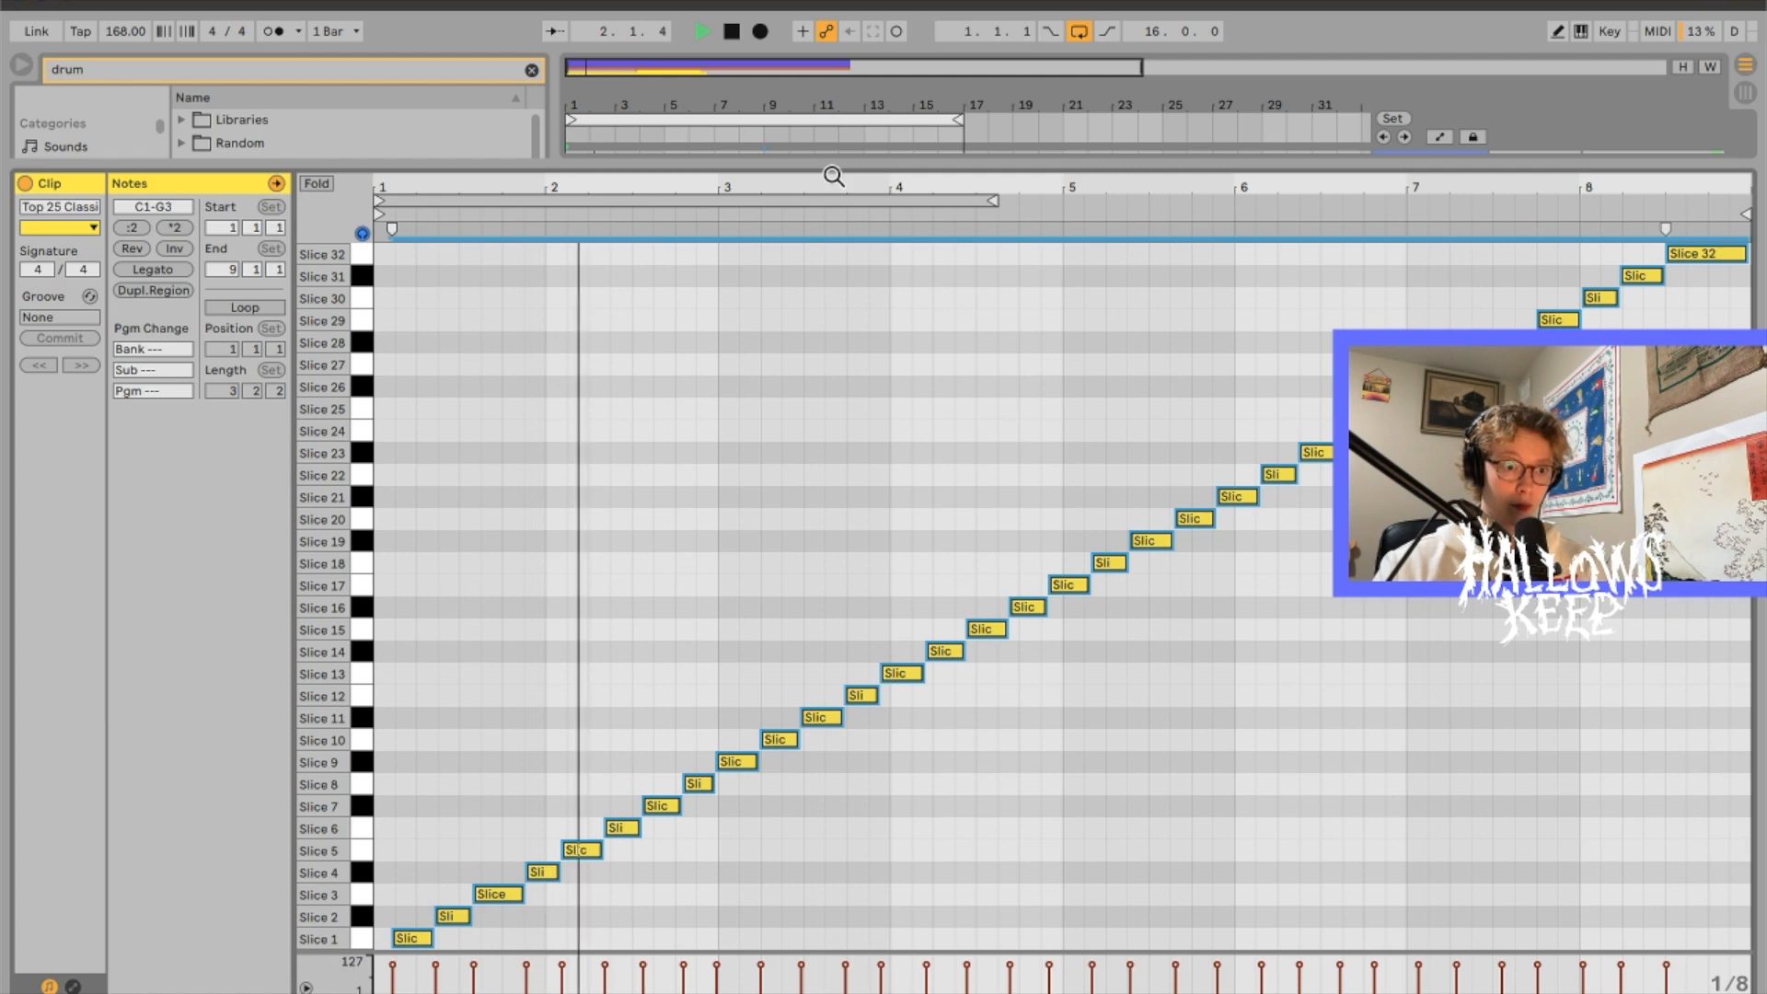
double_click(832, 164)
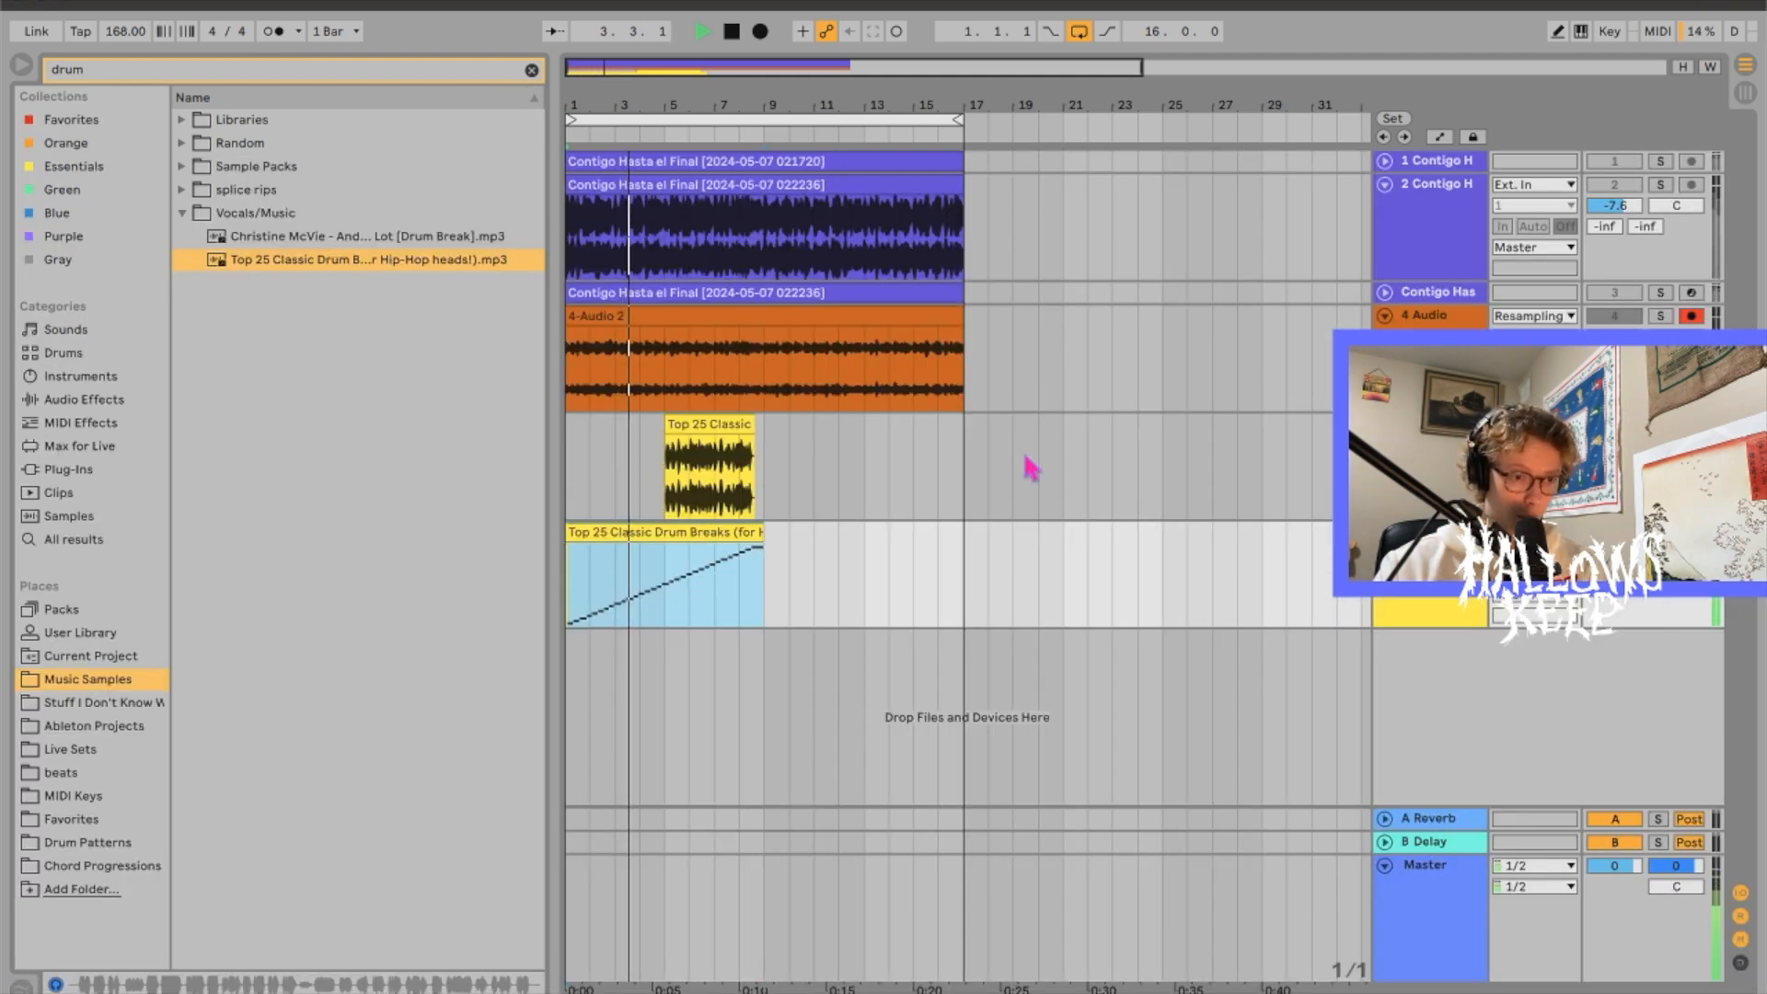
Step: Set the slice rack to Attack 2.62 ms, Decay 26.9 ms, Release 197 ms and Loop Length 12.8 %
click(722, 531)
key(shift+Tab)
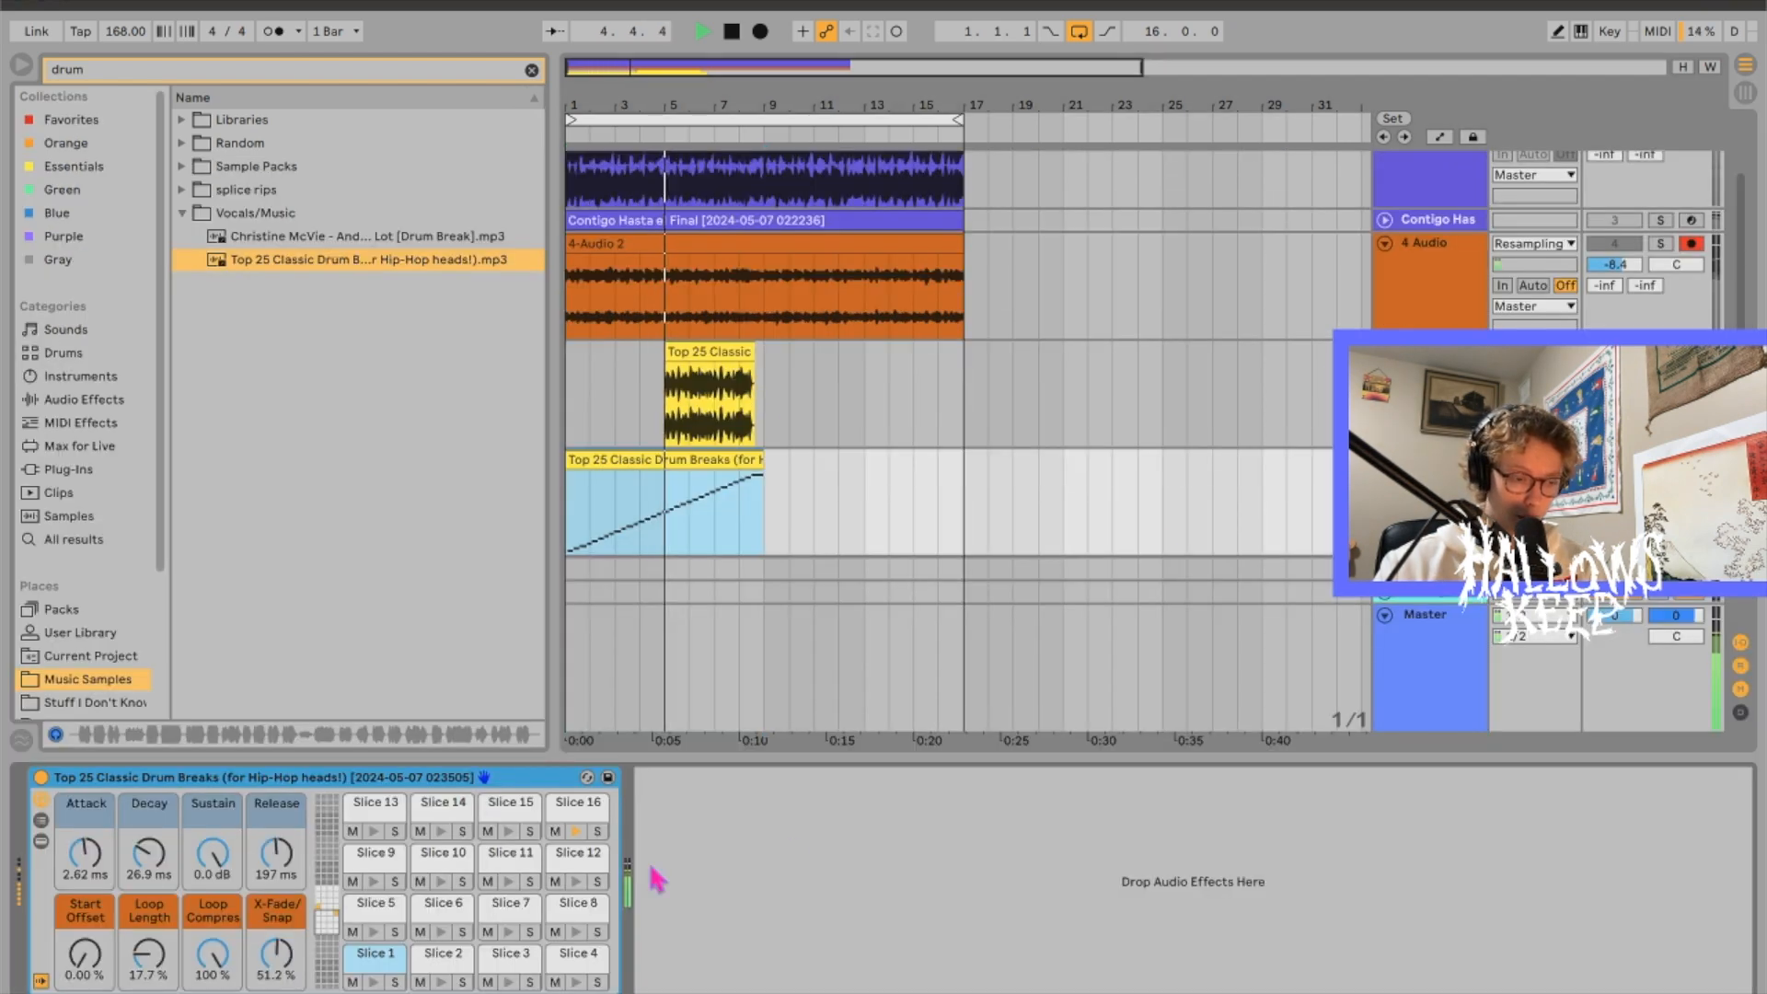
drag(169, 961, 169, 884)
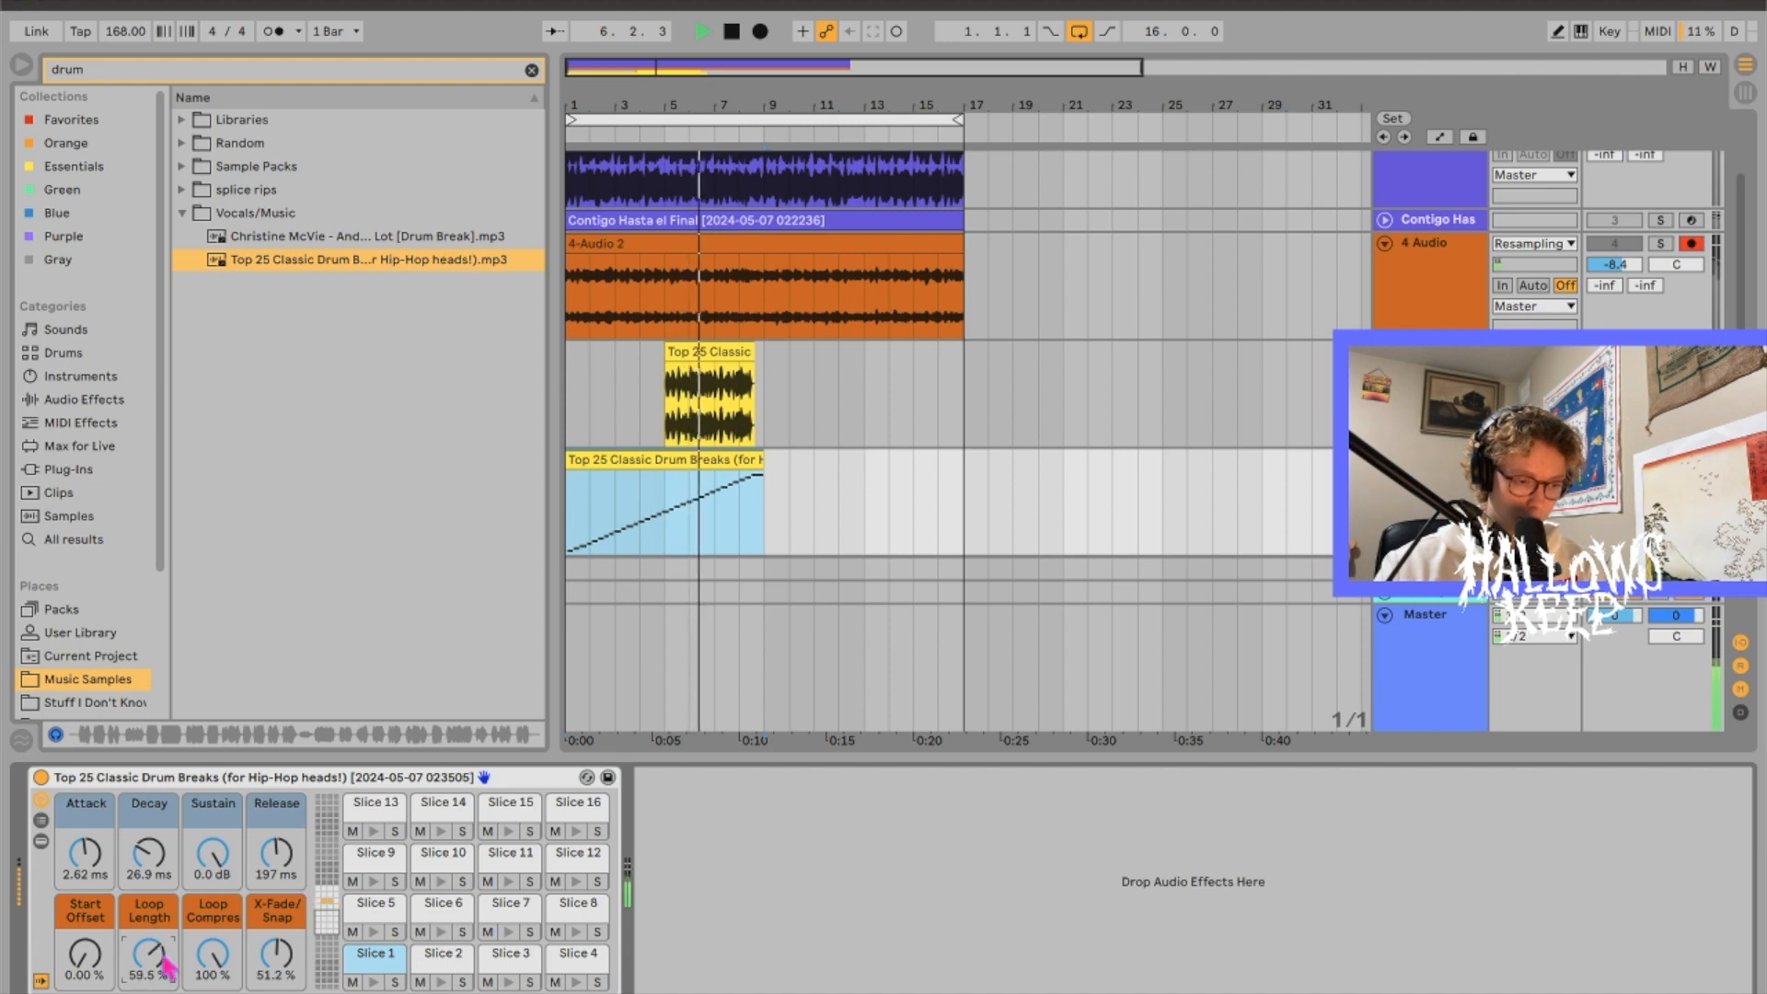
drag(147, 960, 148, 993)
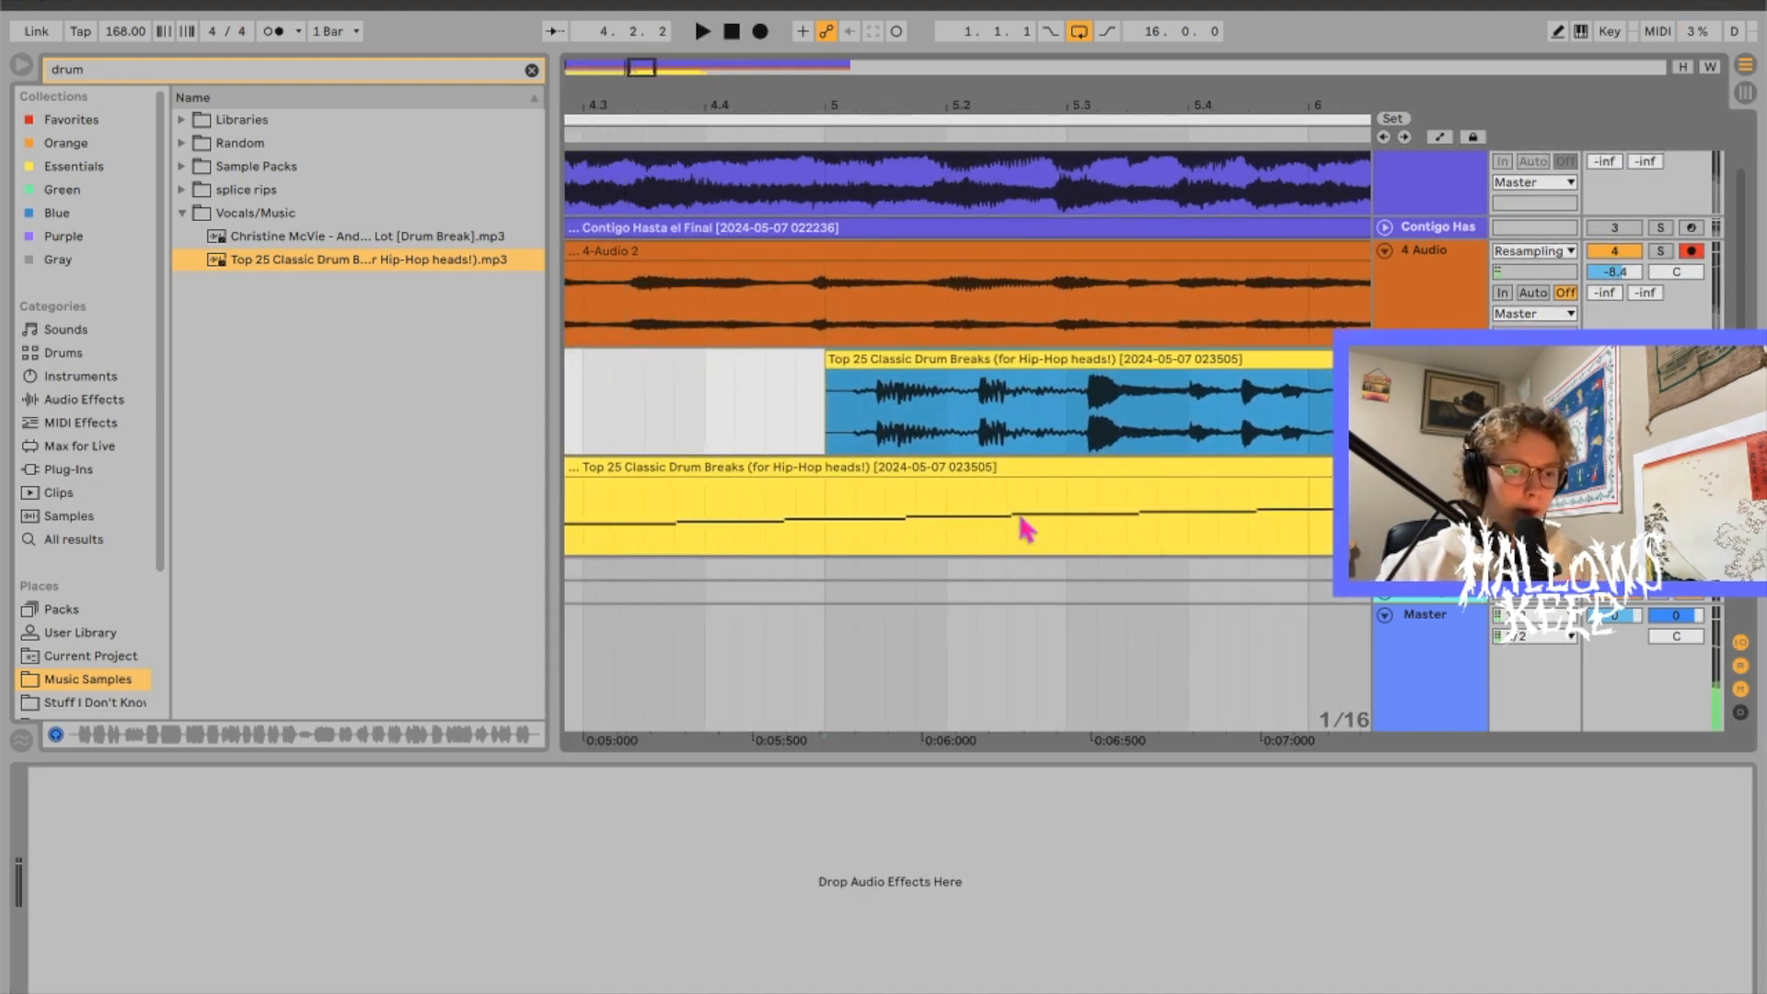
Step: Split the drum break audio clip just before its first two hits after bar 5
key(ctrl+z)
drag(635, 66, 645, 92)
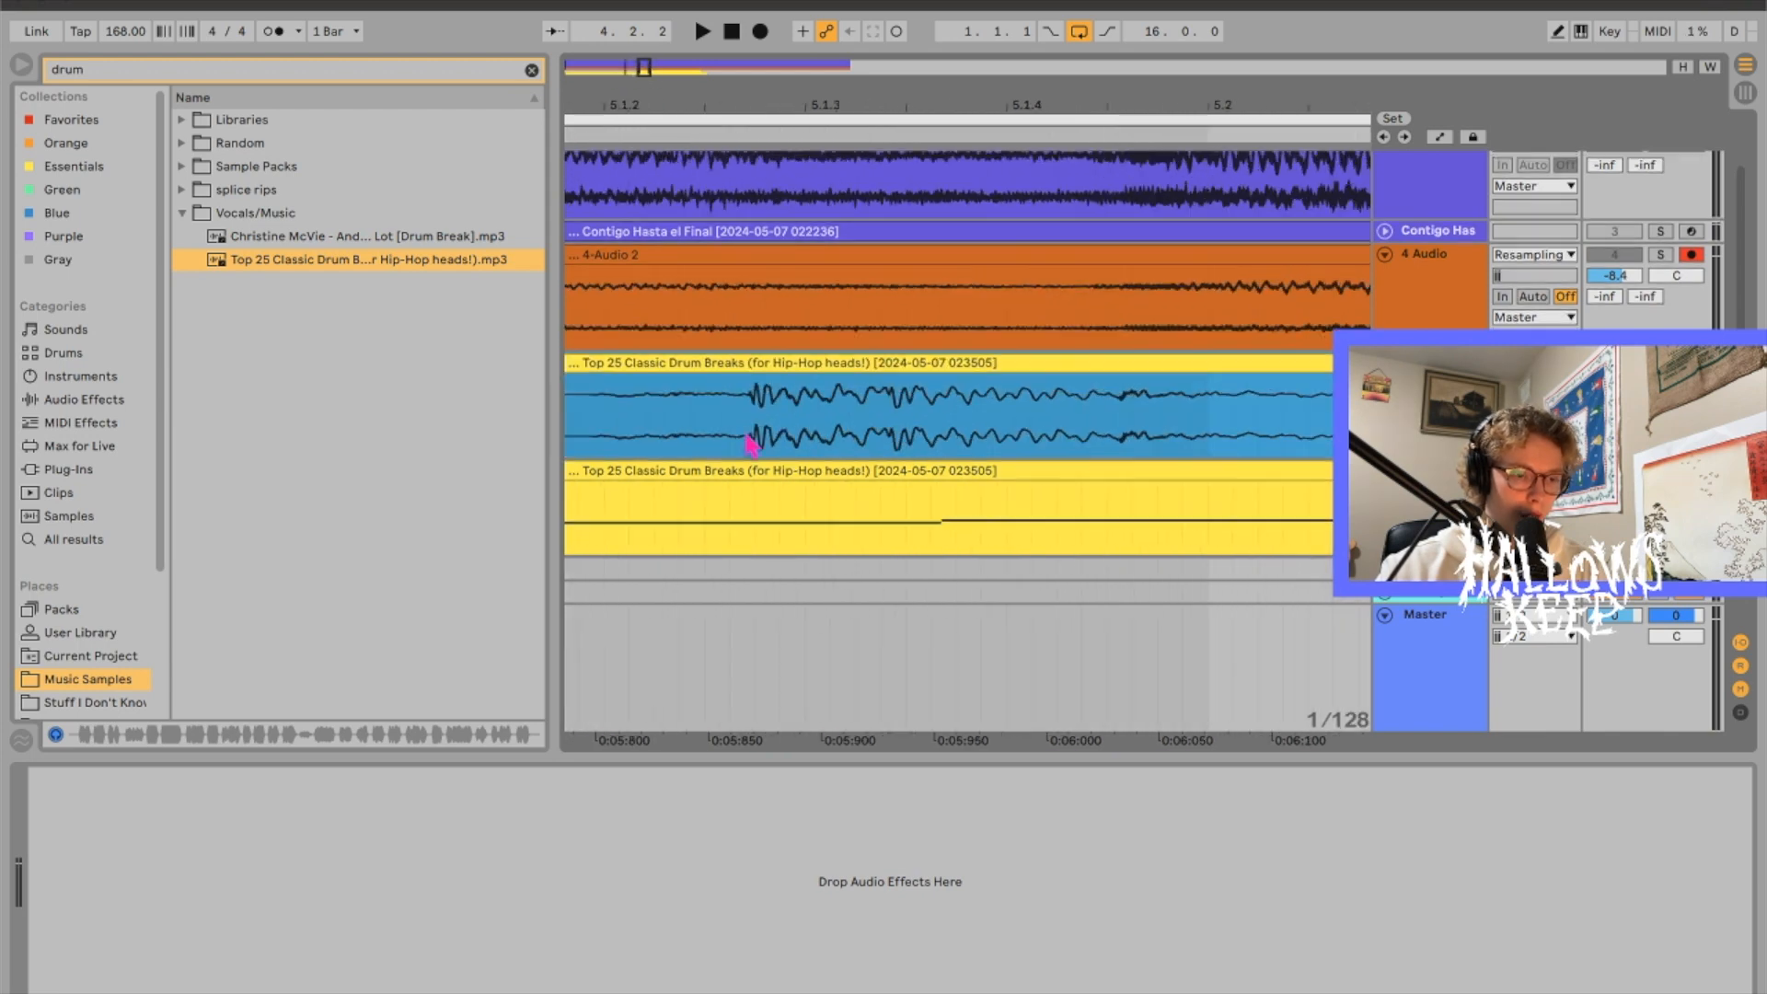
click(755, 437)
drag(643, 63, 646, 68)
scroll(644, 453, left, 3)
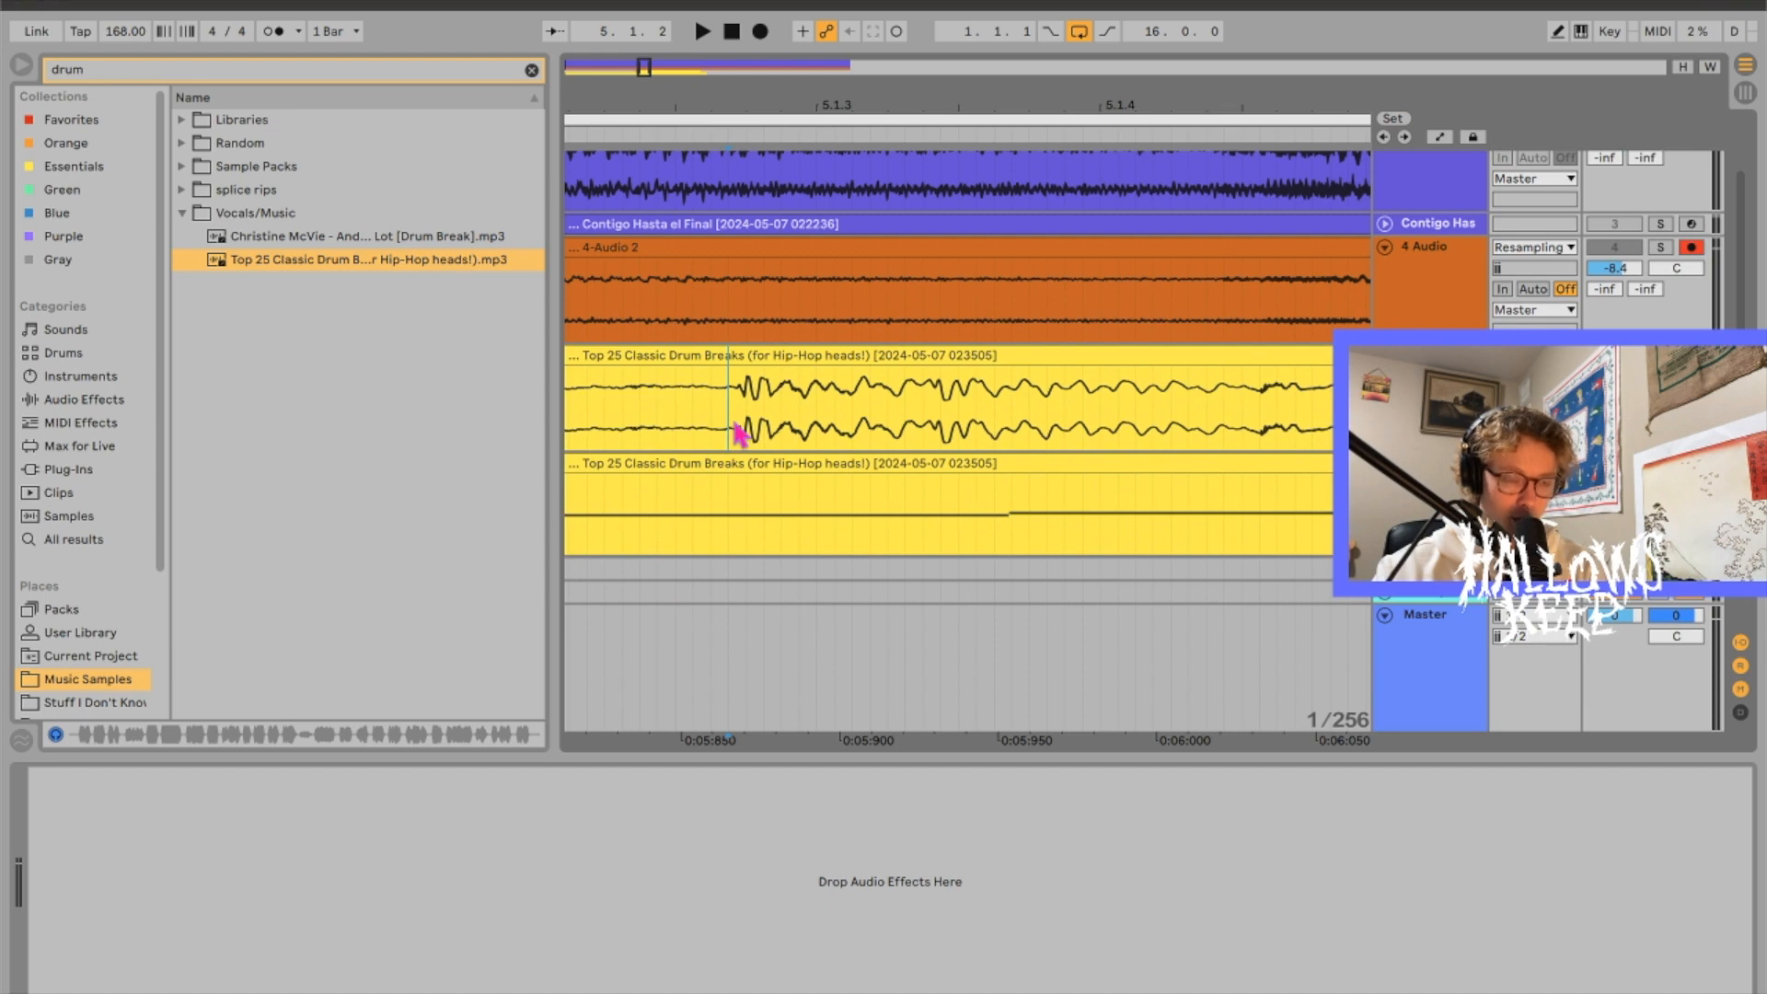
scroll(740, 435, right, 5)
click(1158, 414)
key(ctrl+e)
Step: Play the break from the first cut section and split it just before the next hits
scroll(1158, 414, right, 1)
click(625, 407)
key(space)
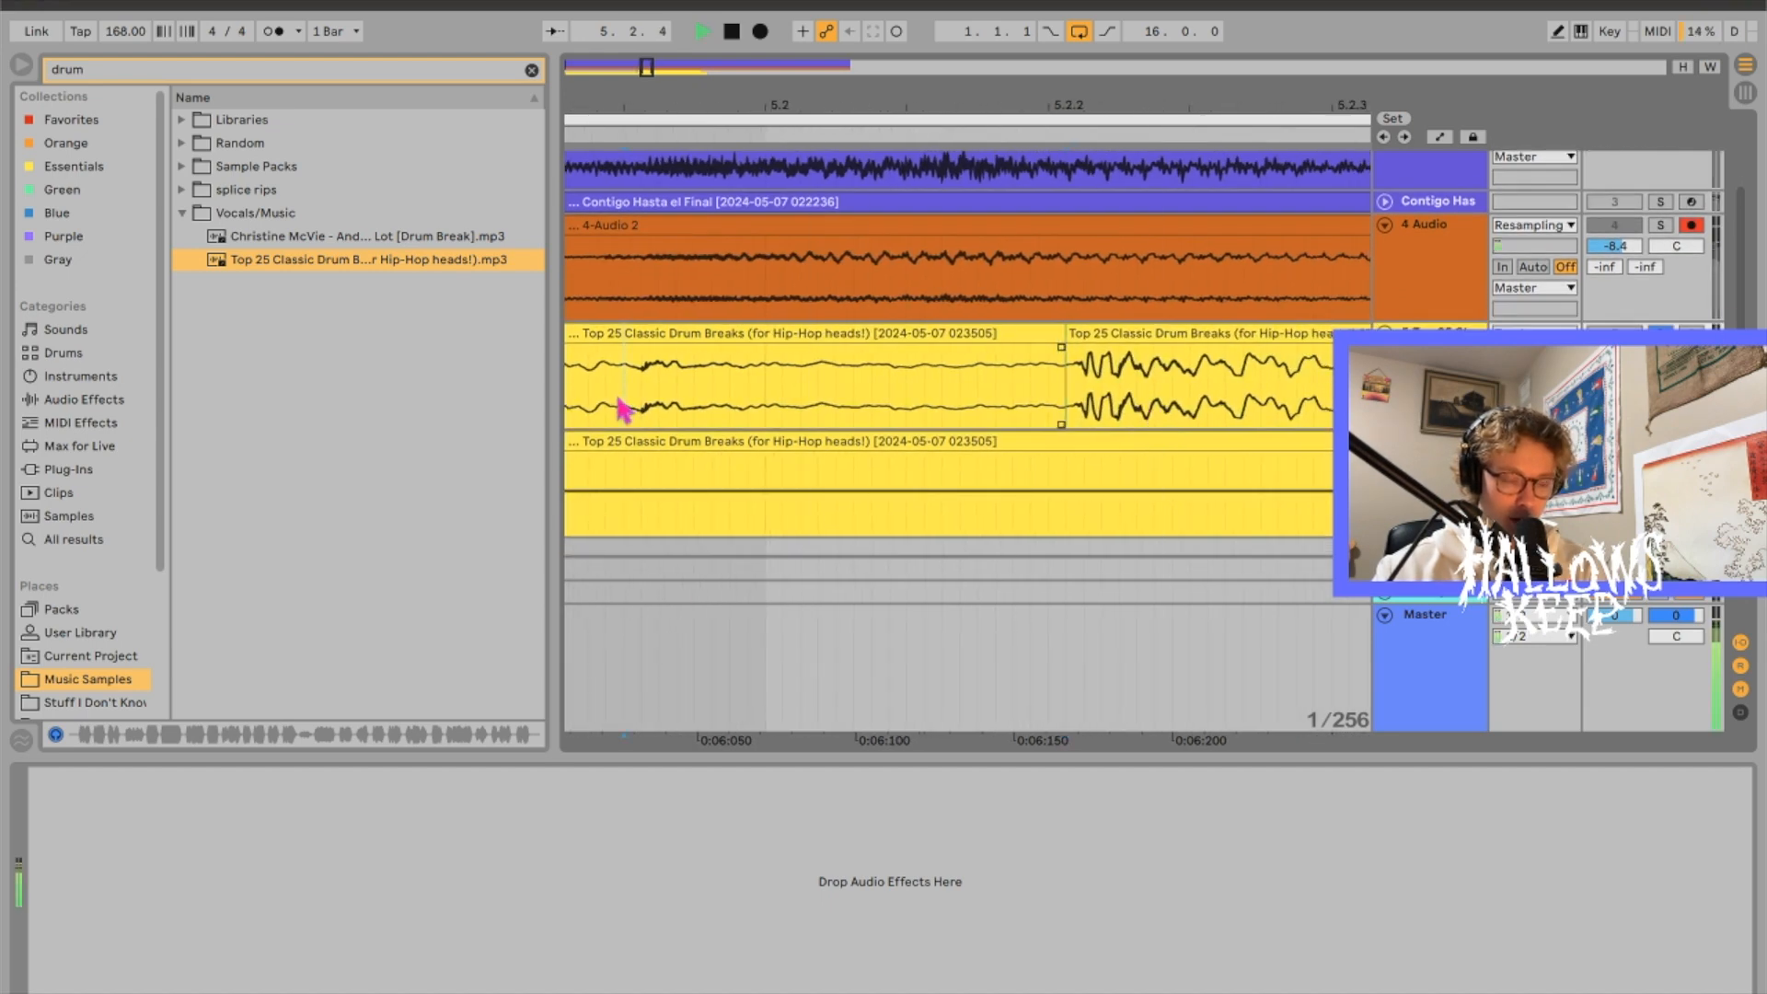
scroll(955, 374, right, 5)
click(1017, 378)
key(ctrl+e)
click(1277, 368)
key(ctrl+e)
Step: Continue splitting the break at its hits to about bar 6.3 and select the slices, leaving out the silent opening piece
scroll(1219, 368, right, 4)
click(1058, 368)
key(space)
scroll(903, 366, right, 8)
key(space)
scroll(920, 368, down, 5)
scroll(982, 368, left, 5)
key(s)
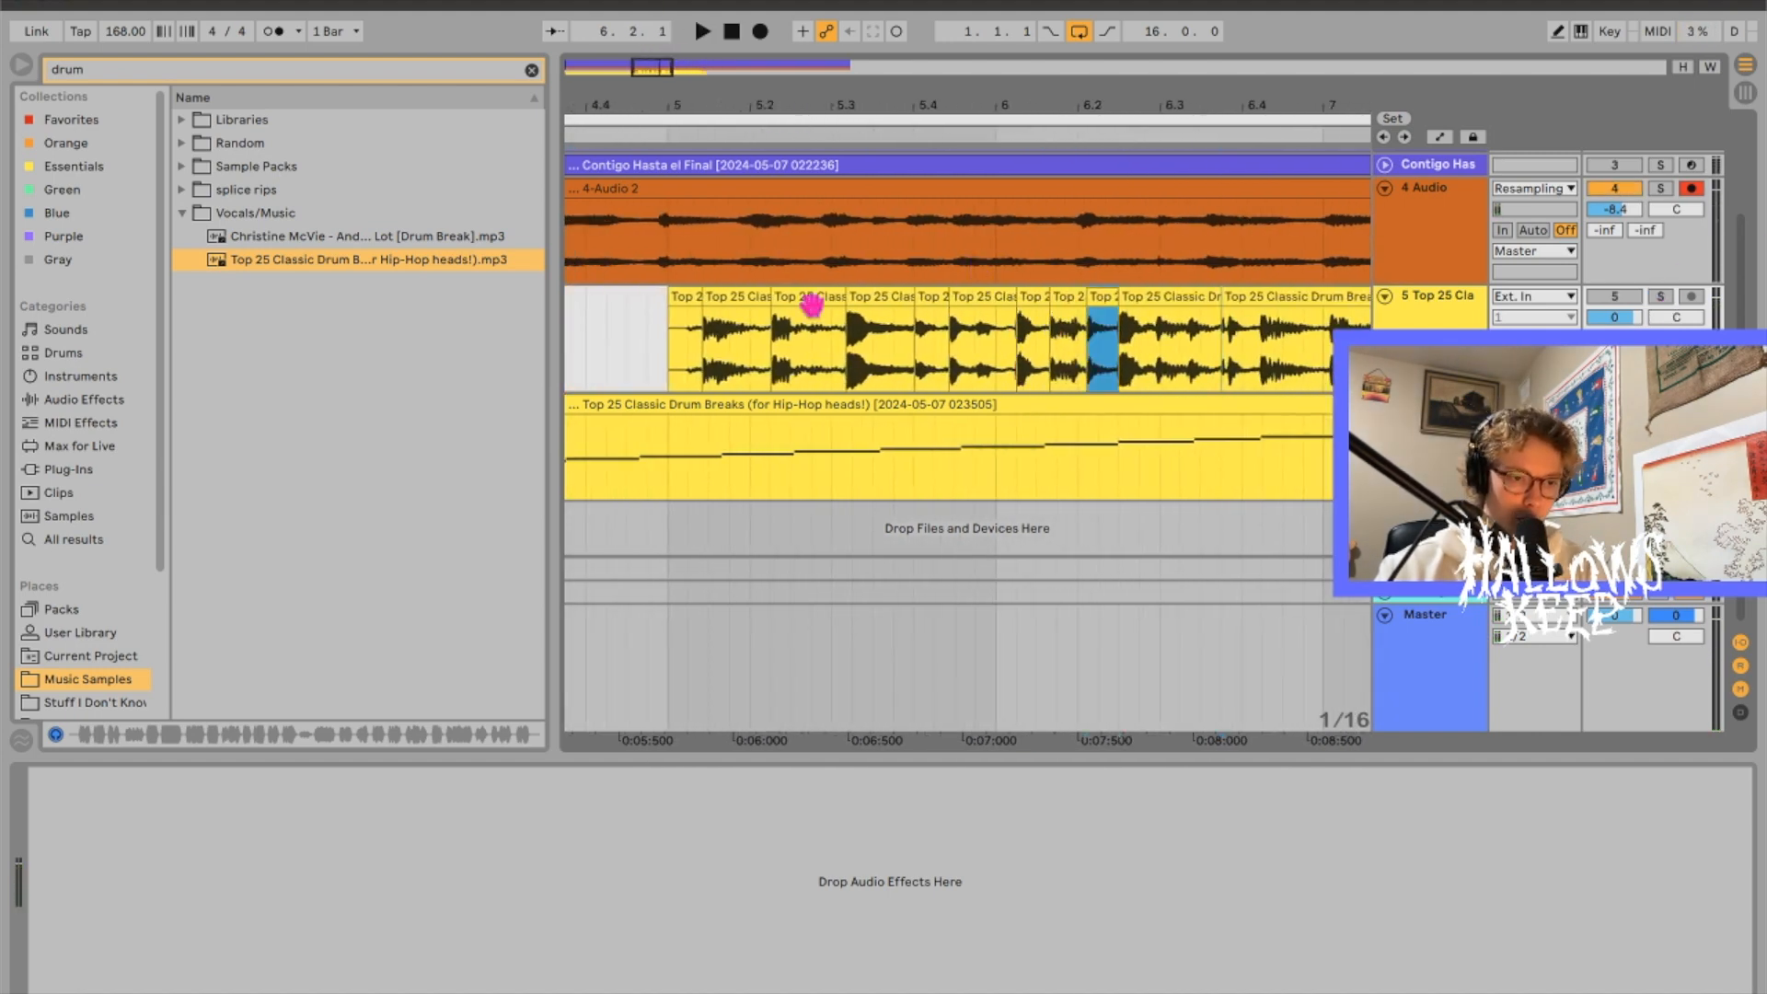
shift+click(742, 297)
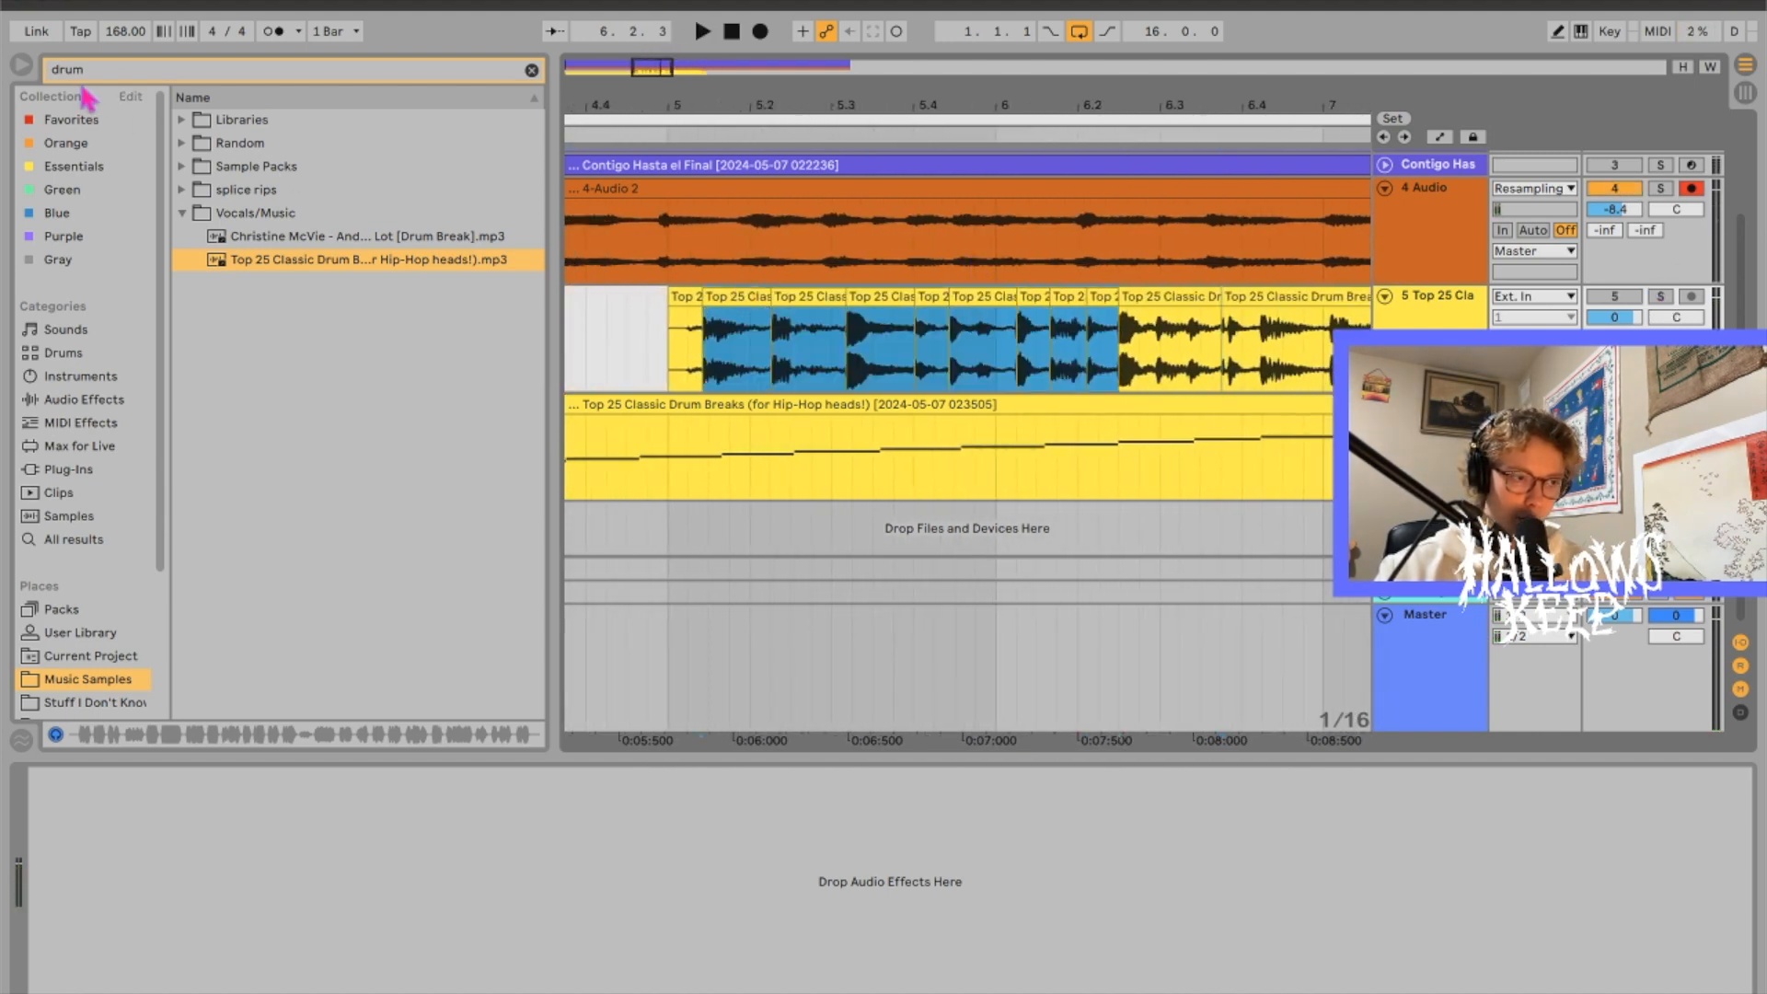
Step: Delete the sliced MIDI track and create a new MIDI track with an empty Drum Rack
click(81, 376)
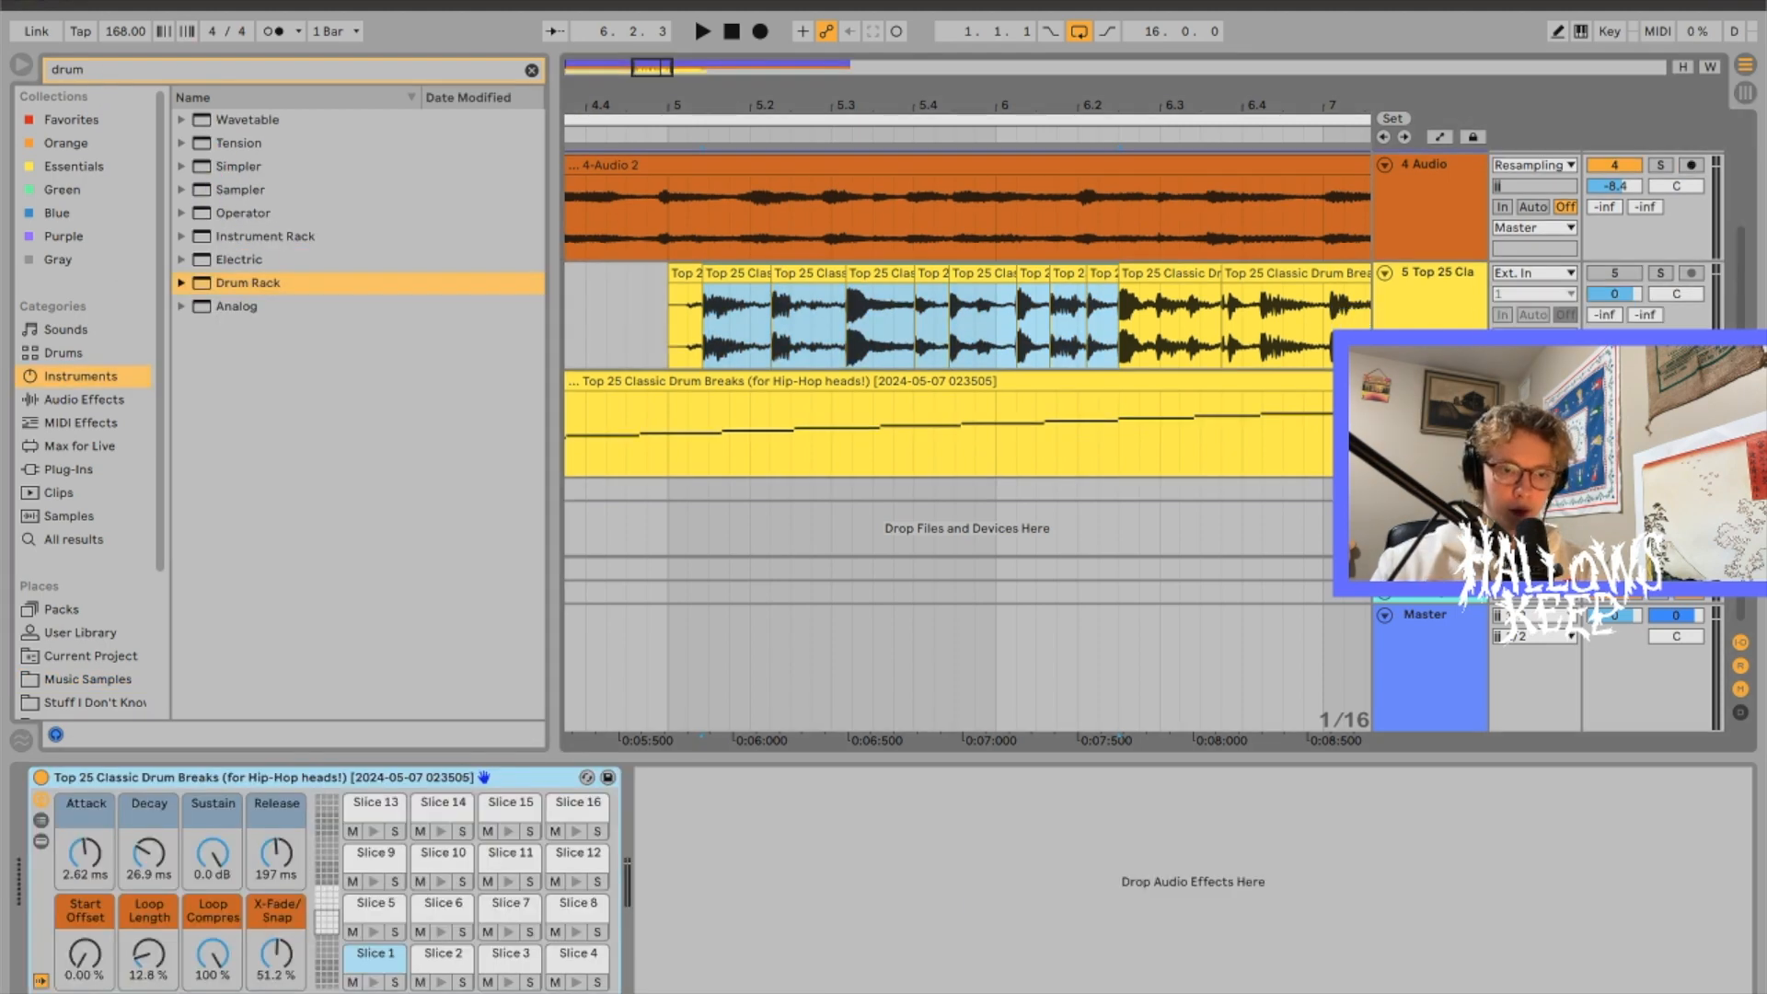
key(Delete)
click(1384, 376)
click(1429, 342)
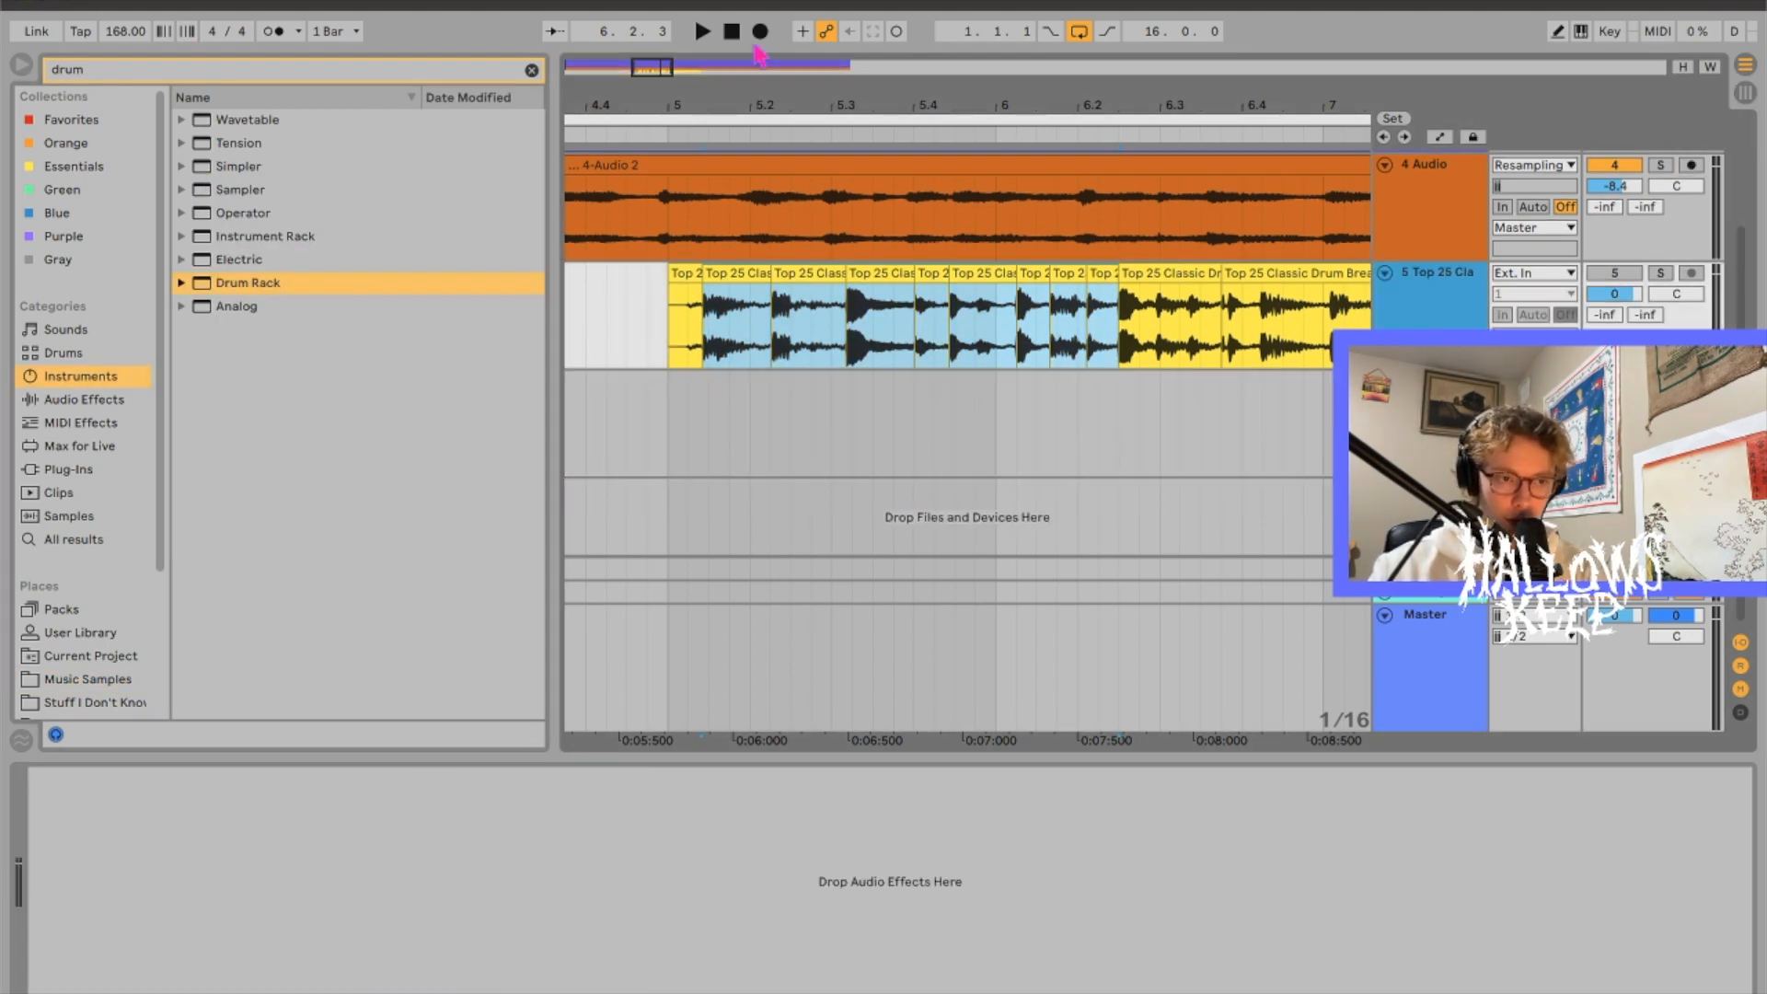
click(757, 395)
scroll(757, 395, left, 5)
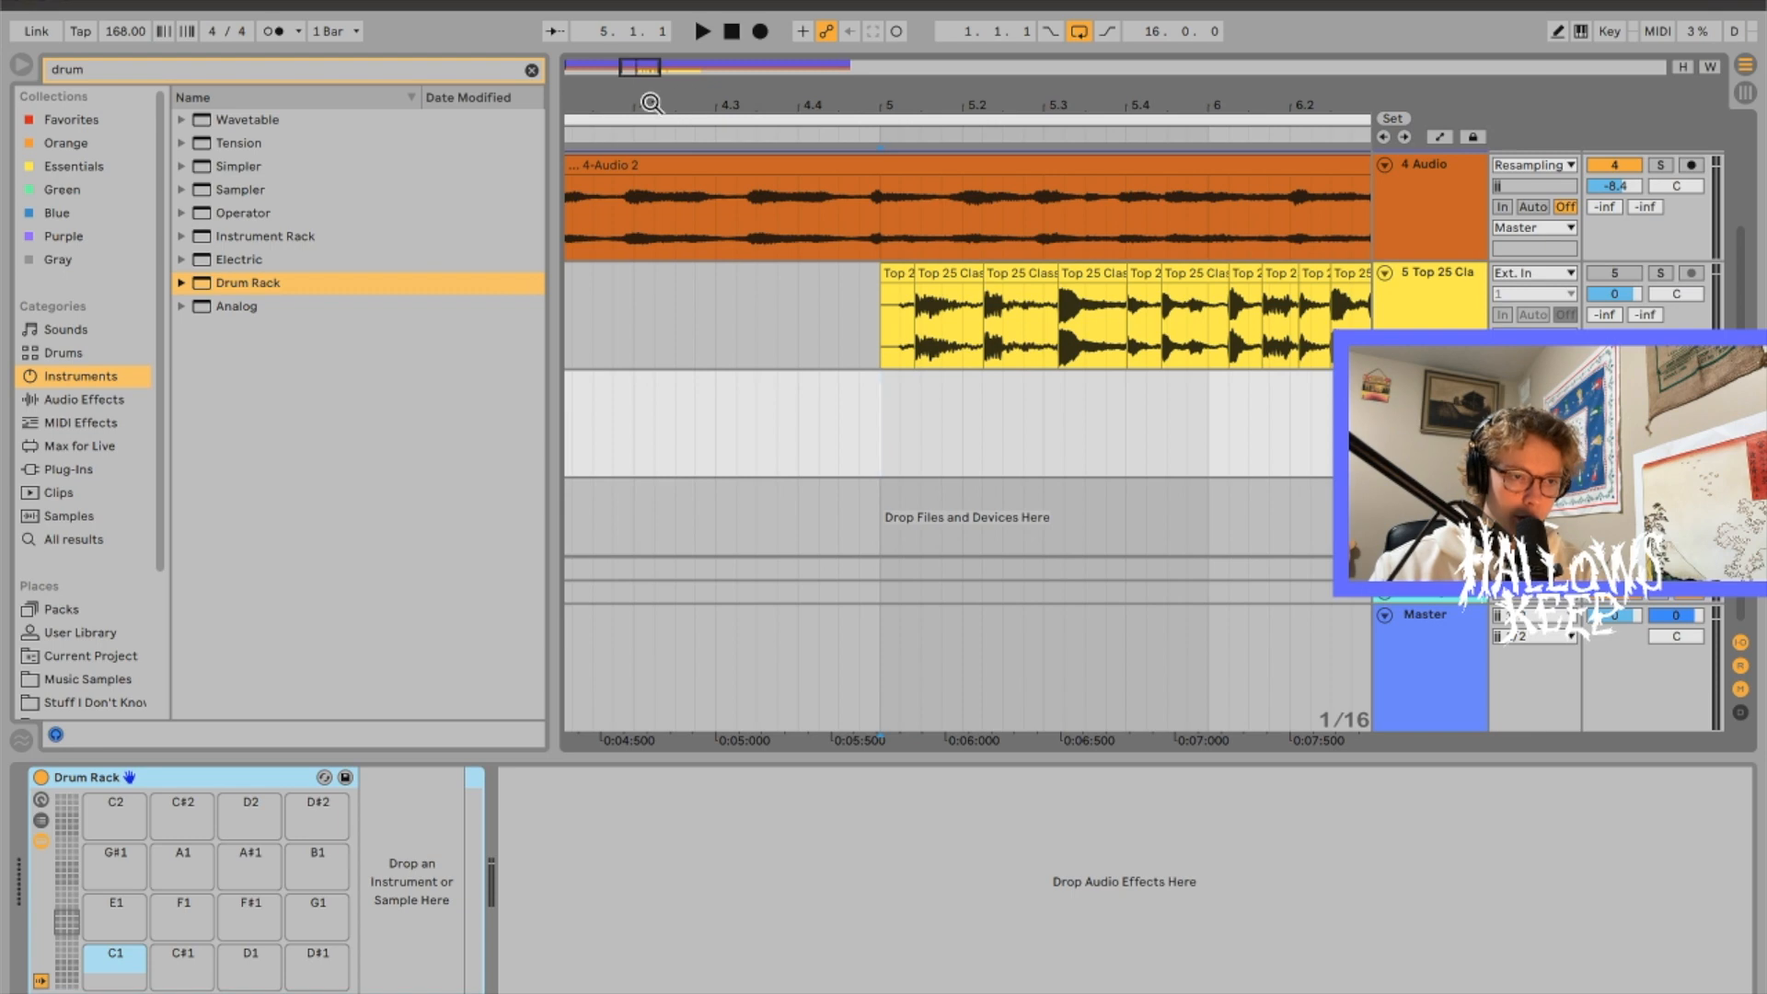
Step: Load the selected drum slices onto the Drum Rack pads from C1 to G#1 and audition them
drag(635, 61, 635, 11)
click(1439, 322)
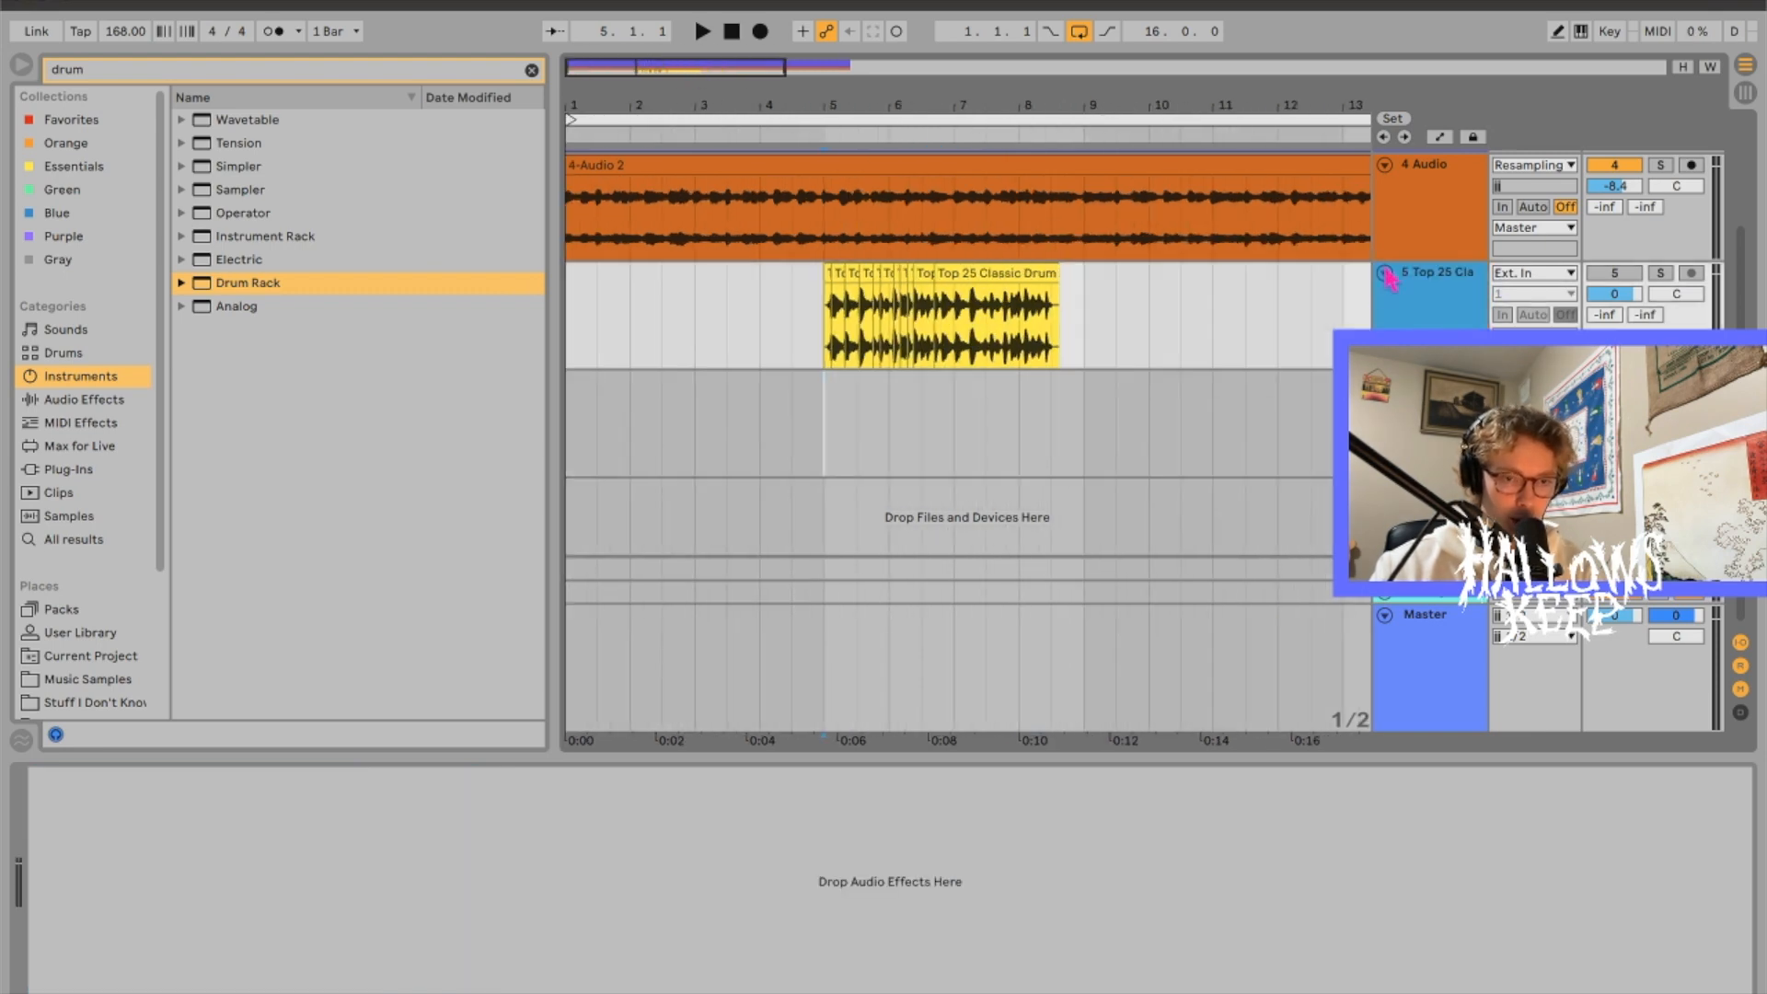
click(1385, 274)
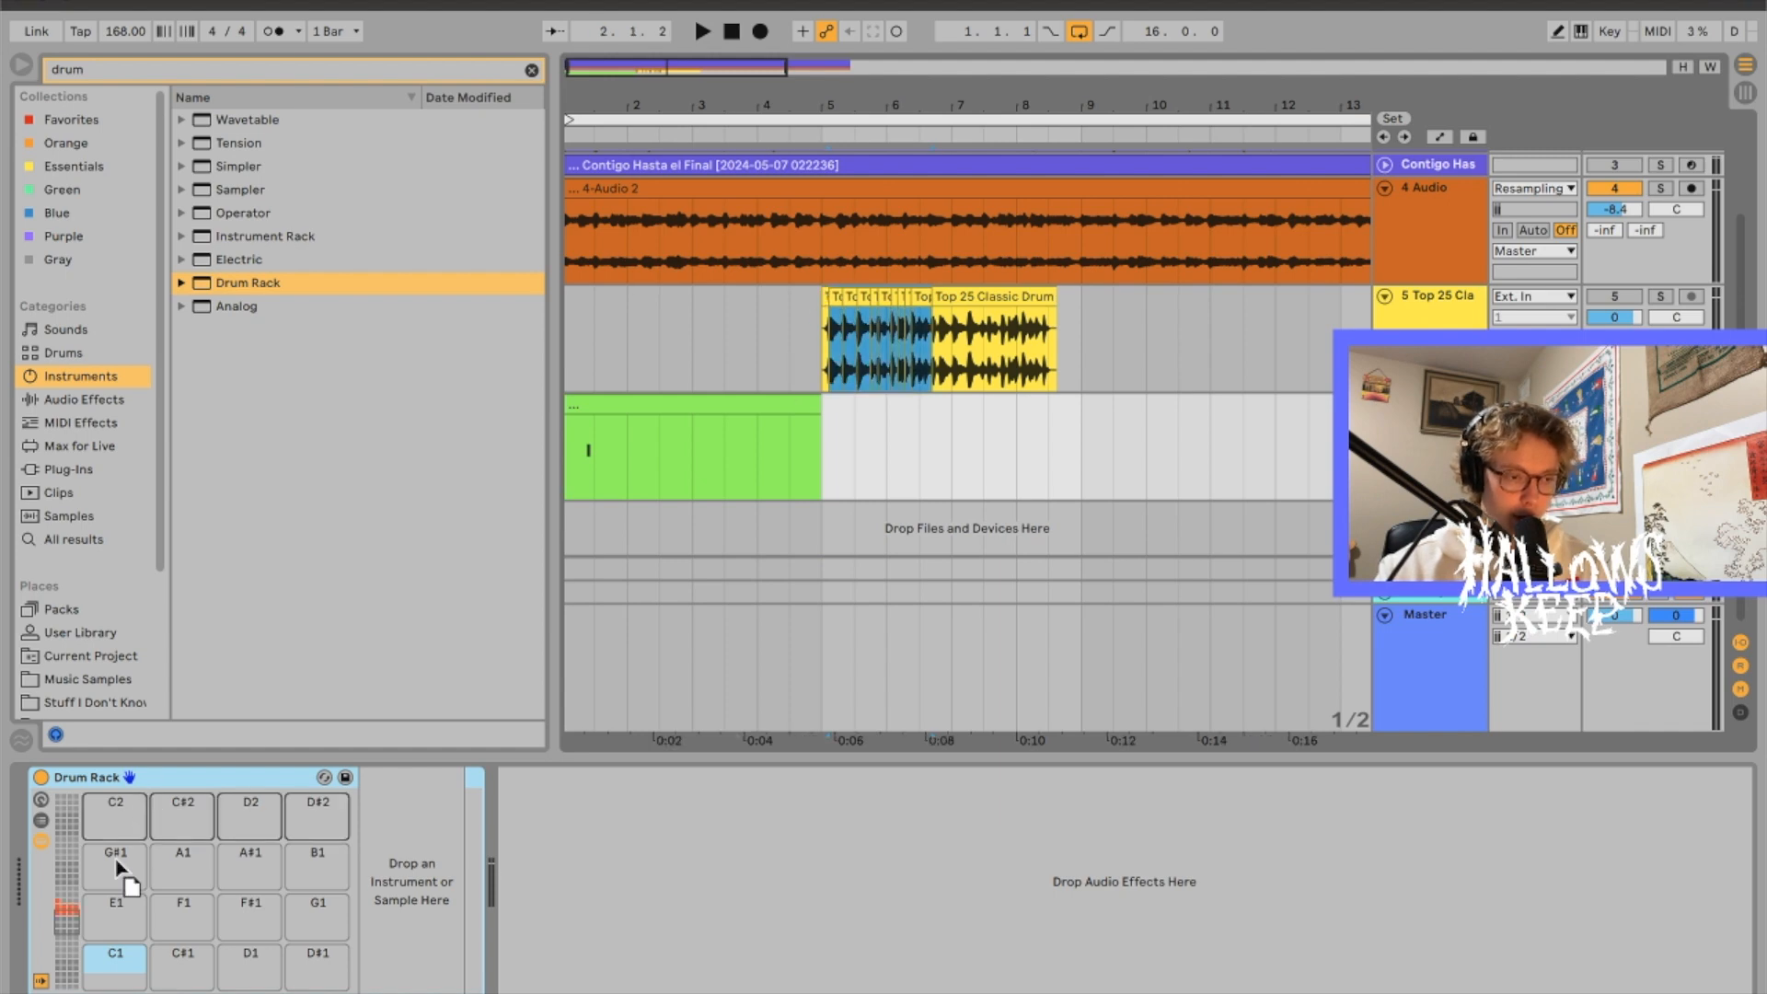
click(103, 981)
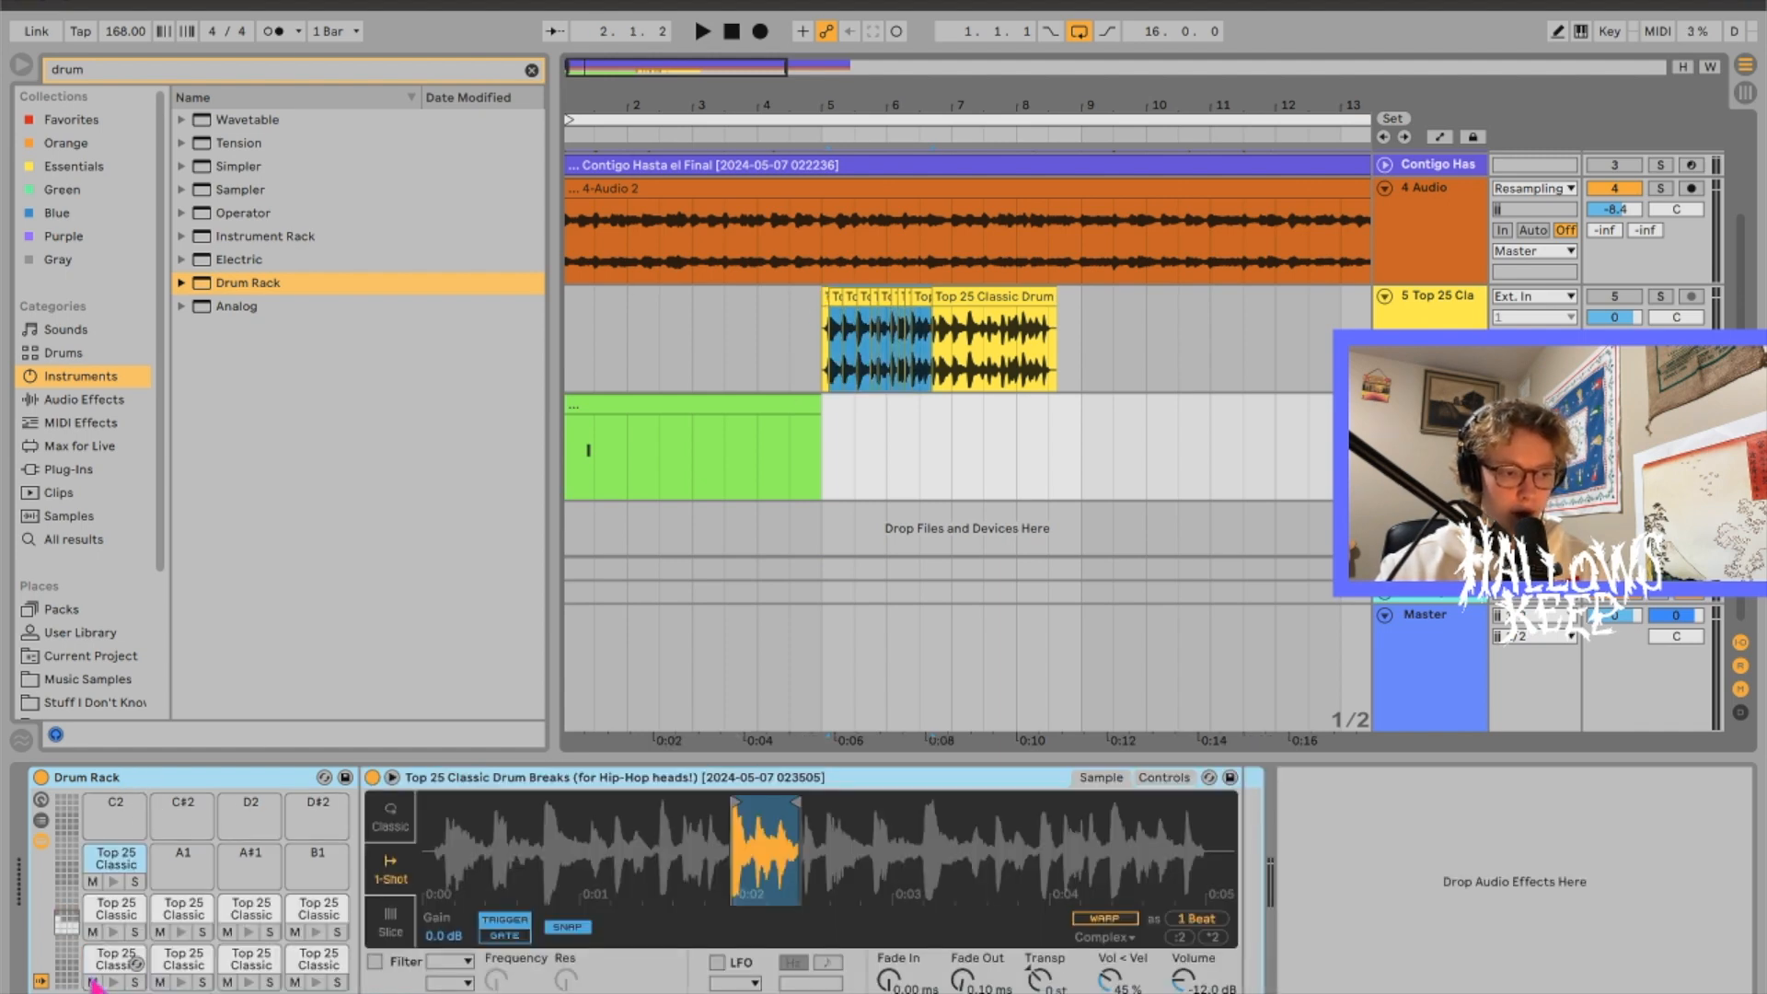
click(114, 982)
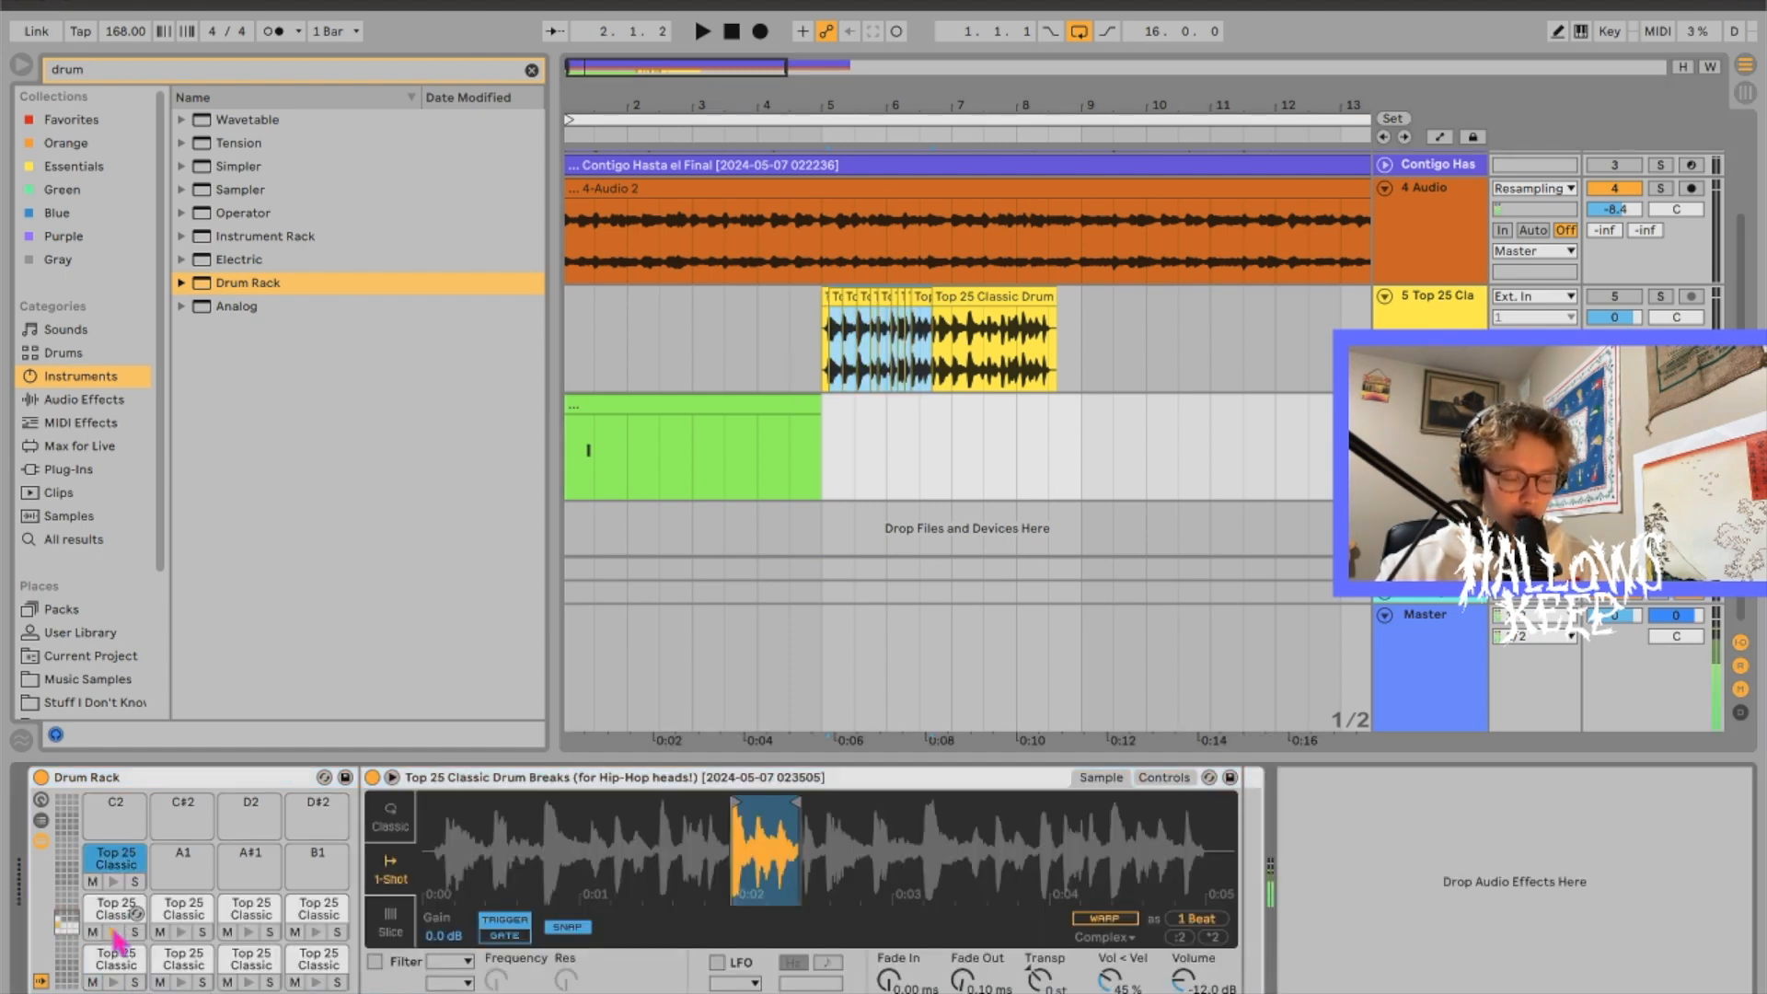
click(310, 967)
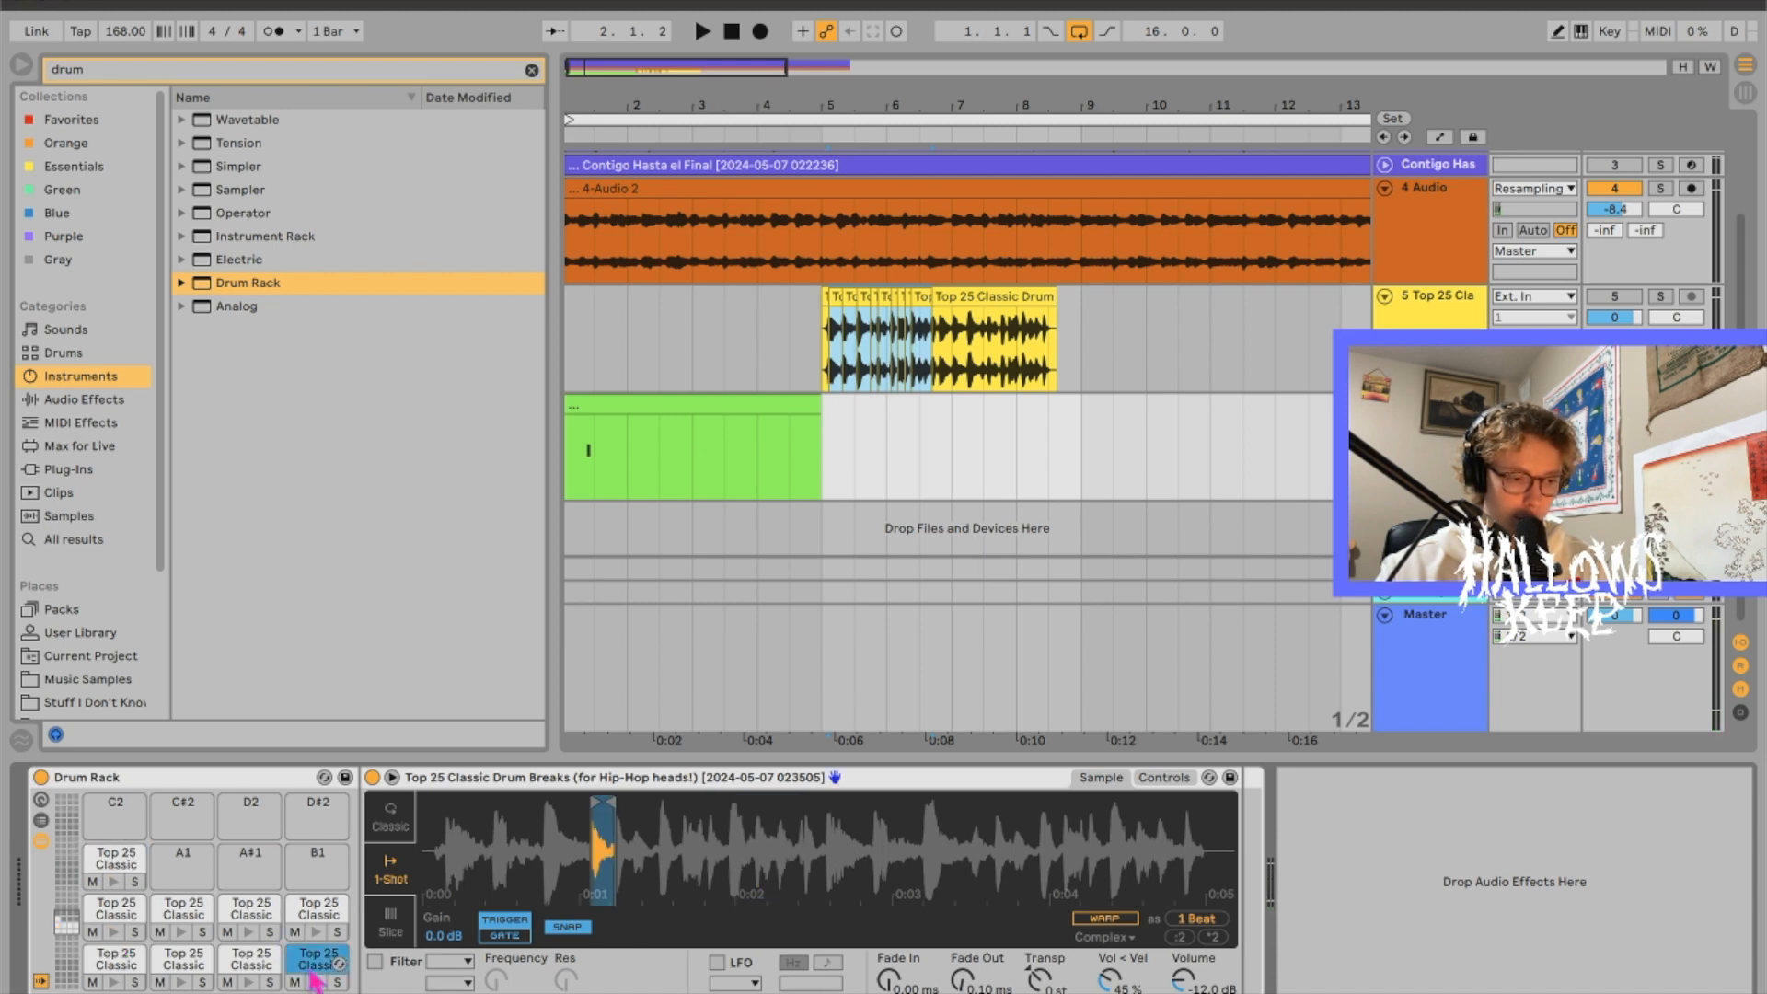
Step: Set the D#1 slice's volume to 0 dB and copy that volume to all its sibling pads
right_click(1143, 983)
click(912, 786)
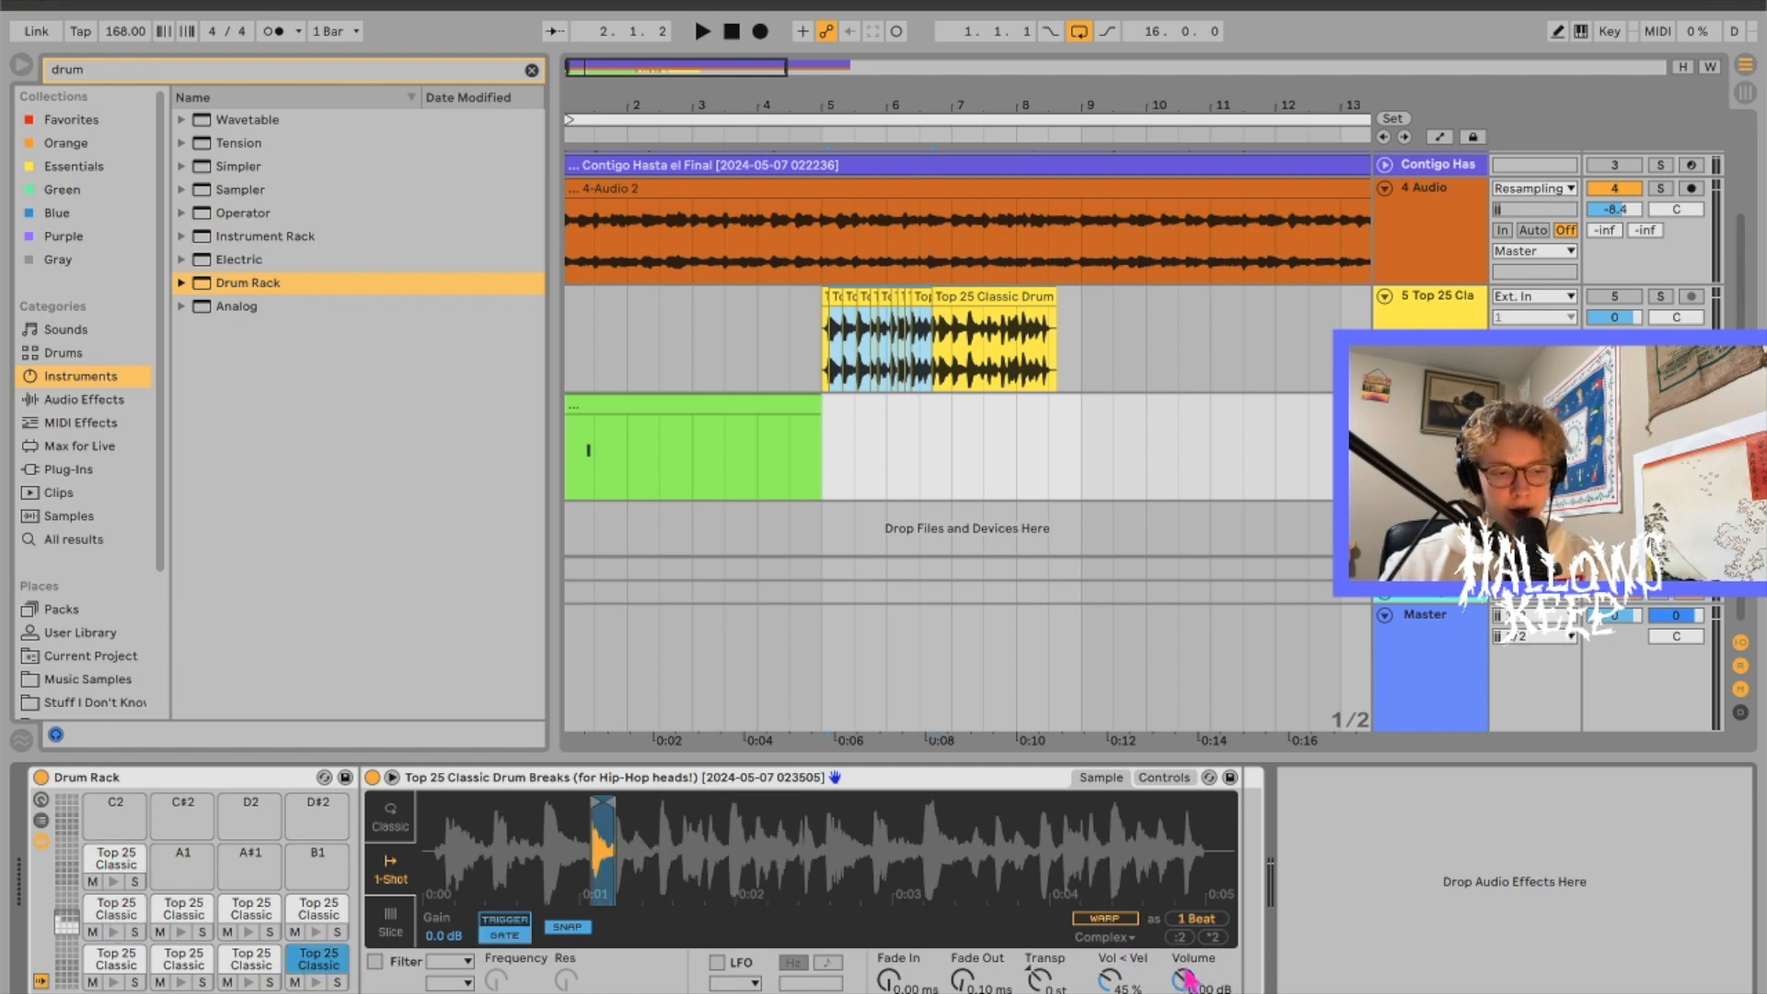
click(316, 914)
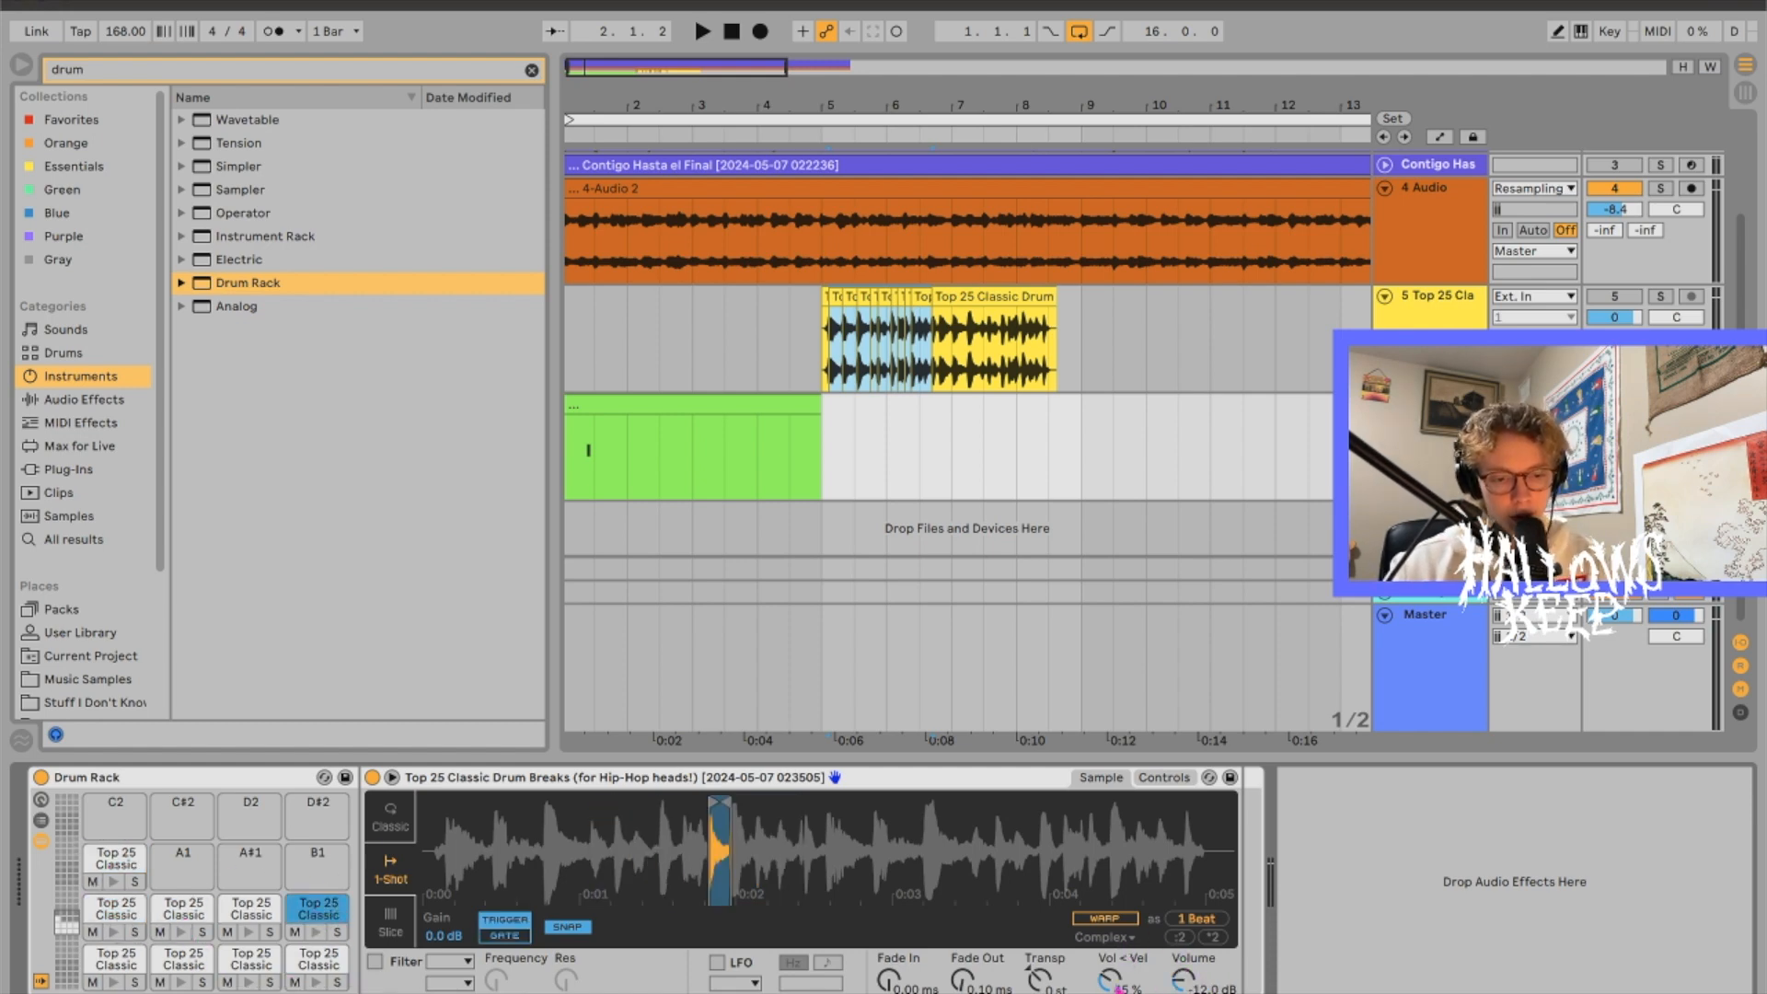
click(329, 955)
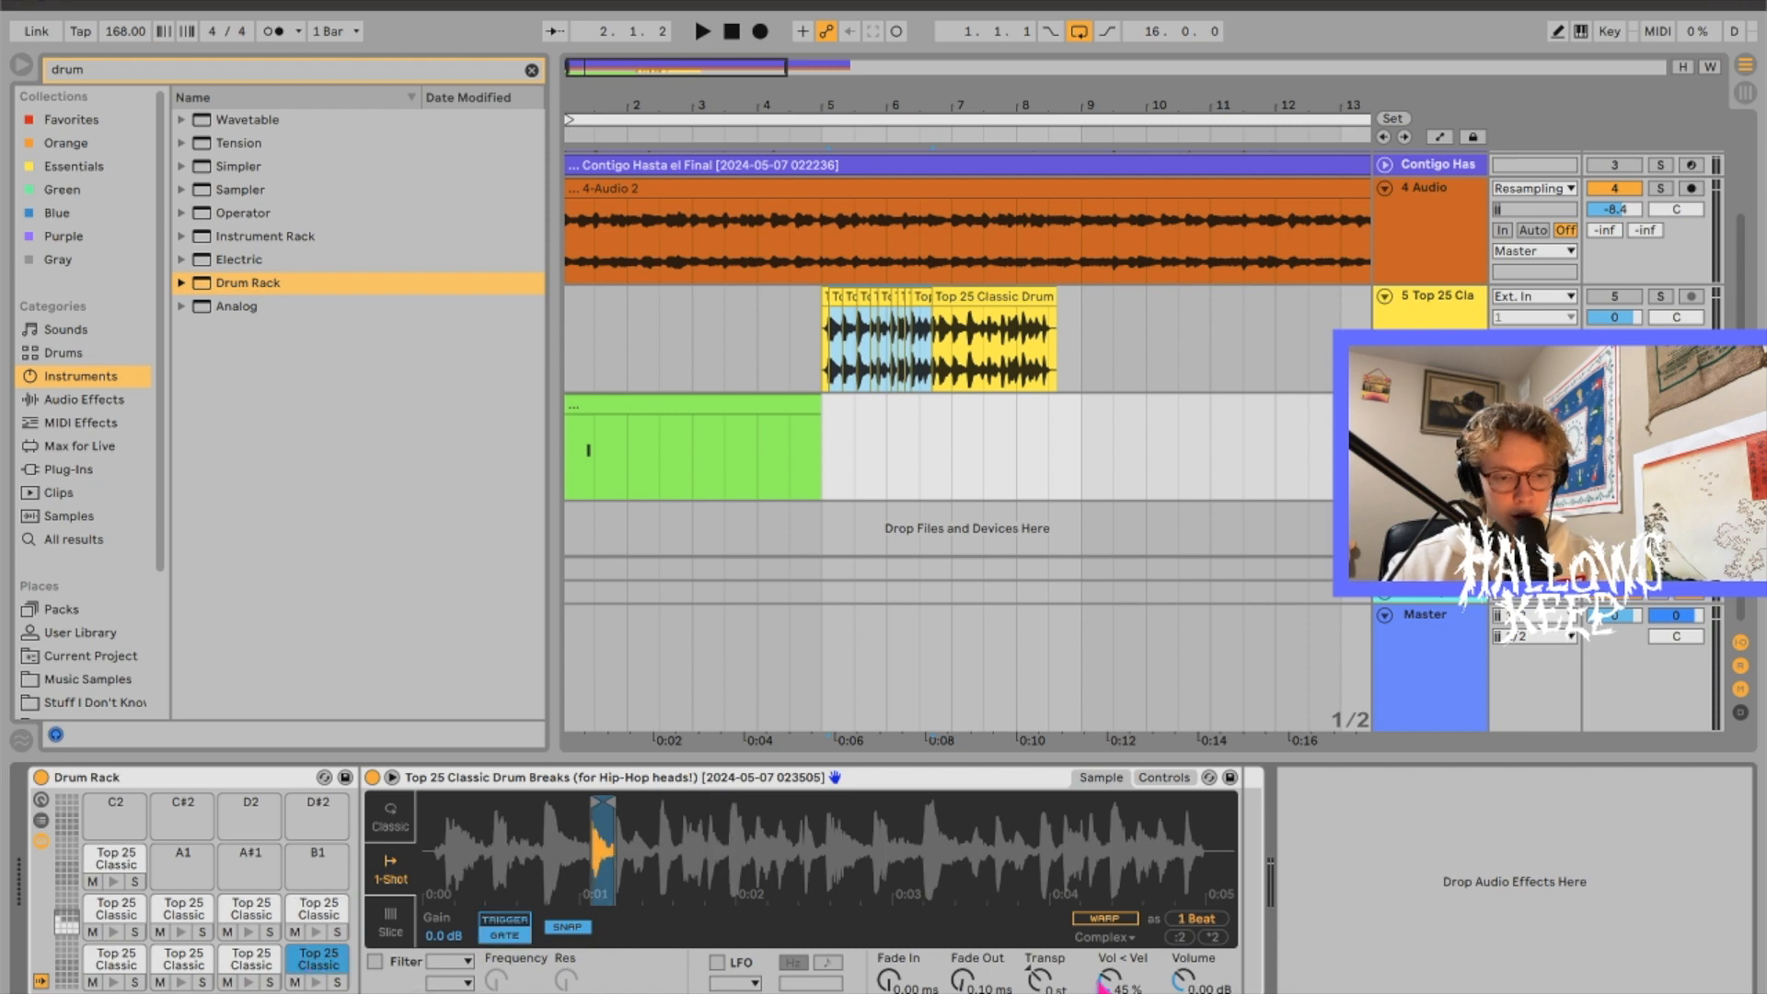
right_click(1184, 979)
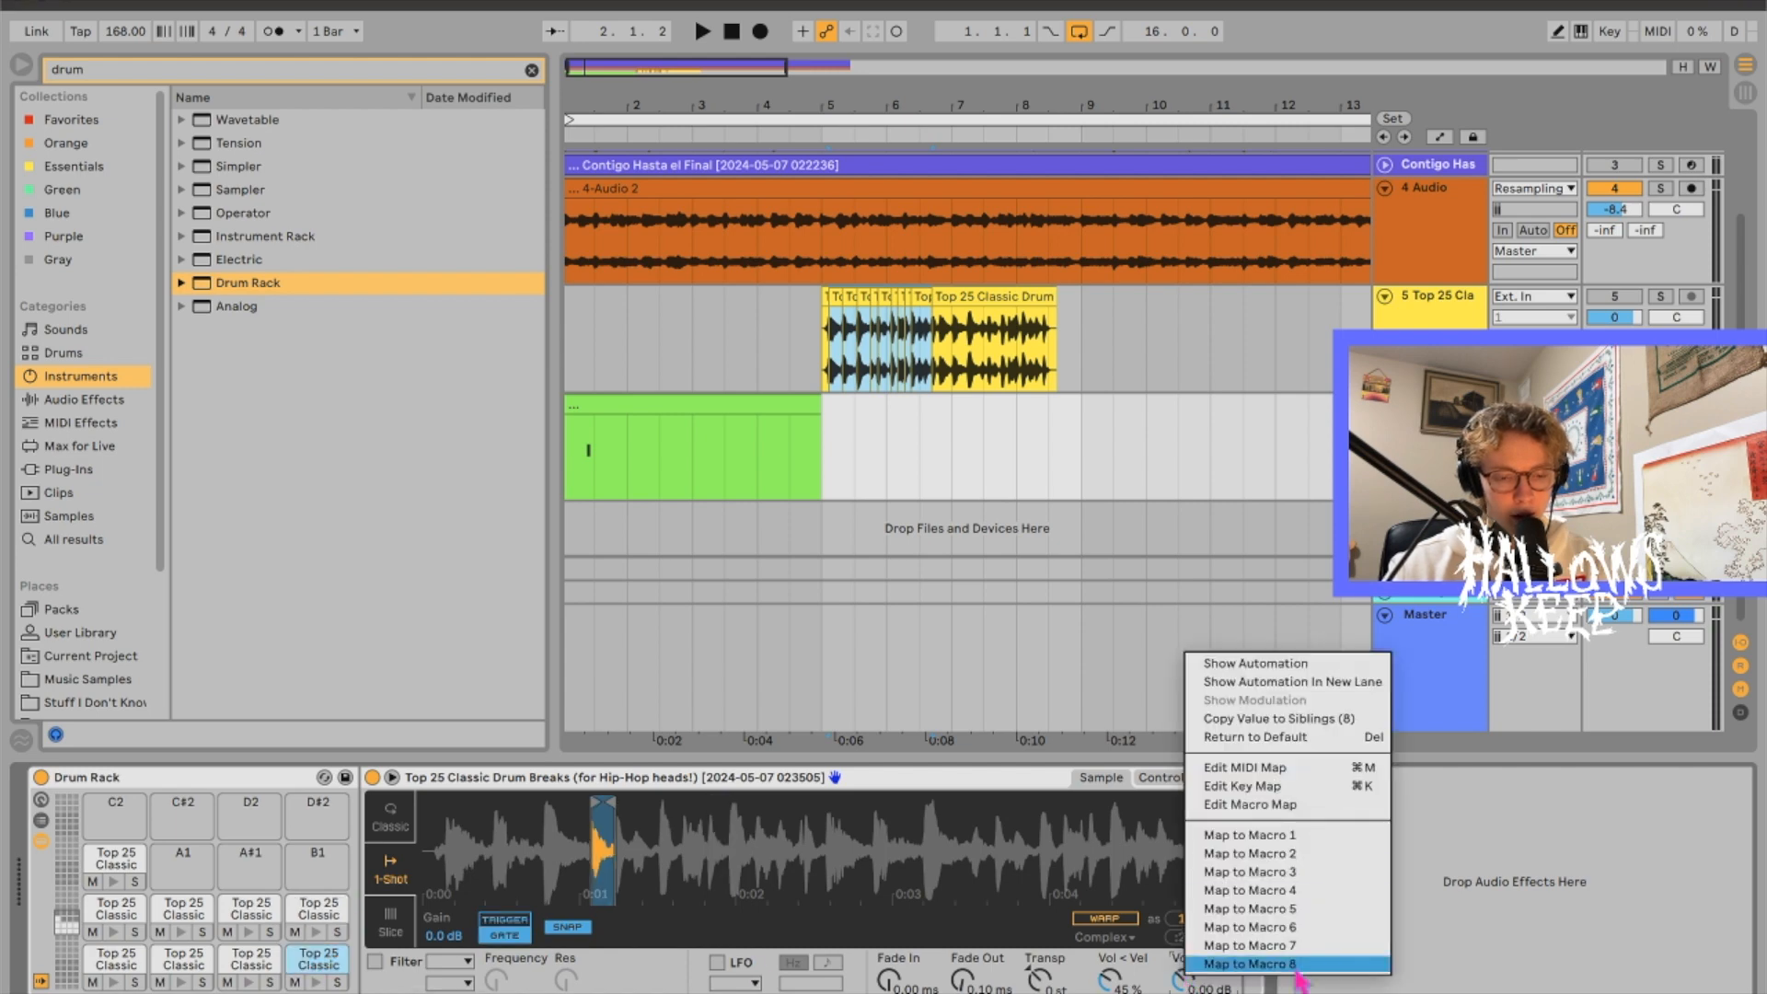
click(1240, 725)
click(251, 911)
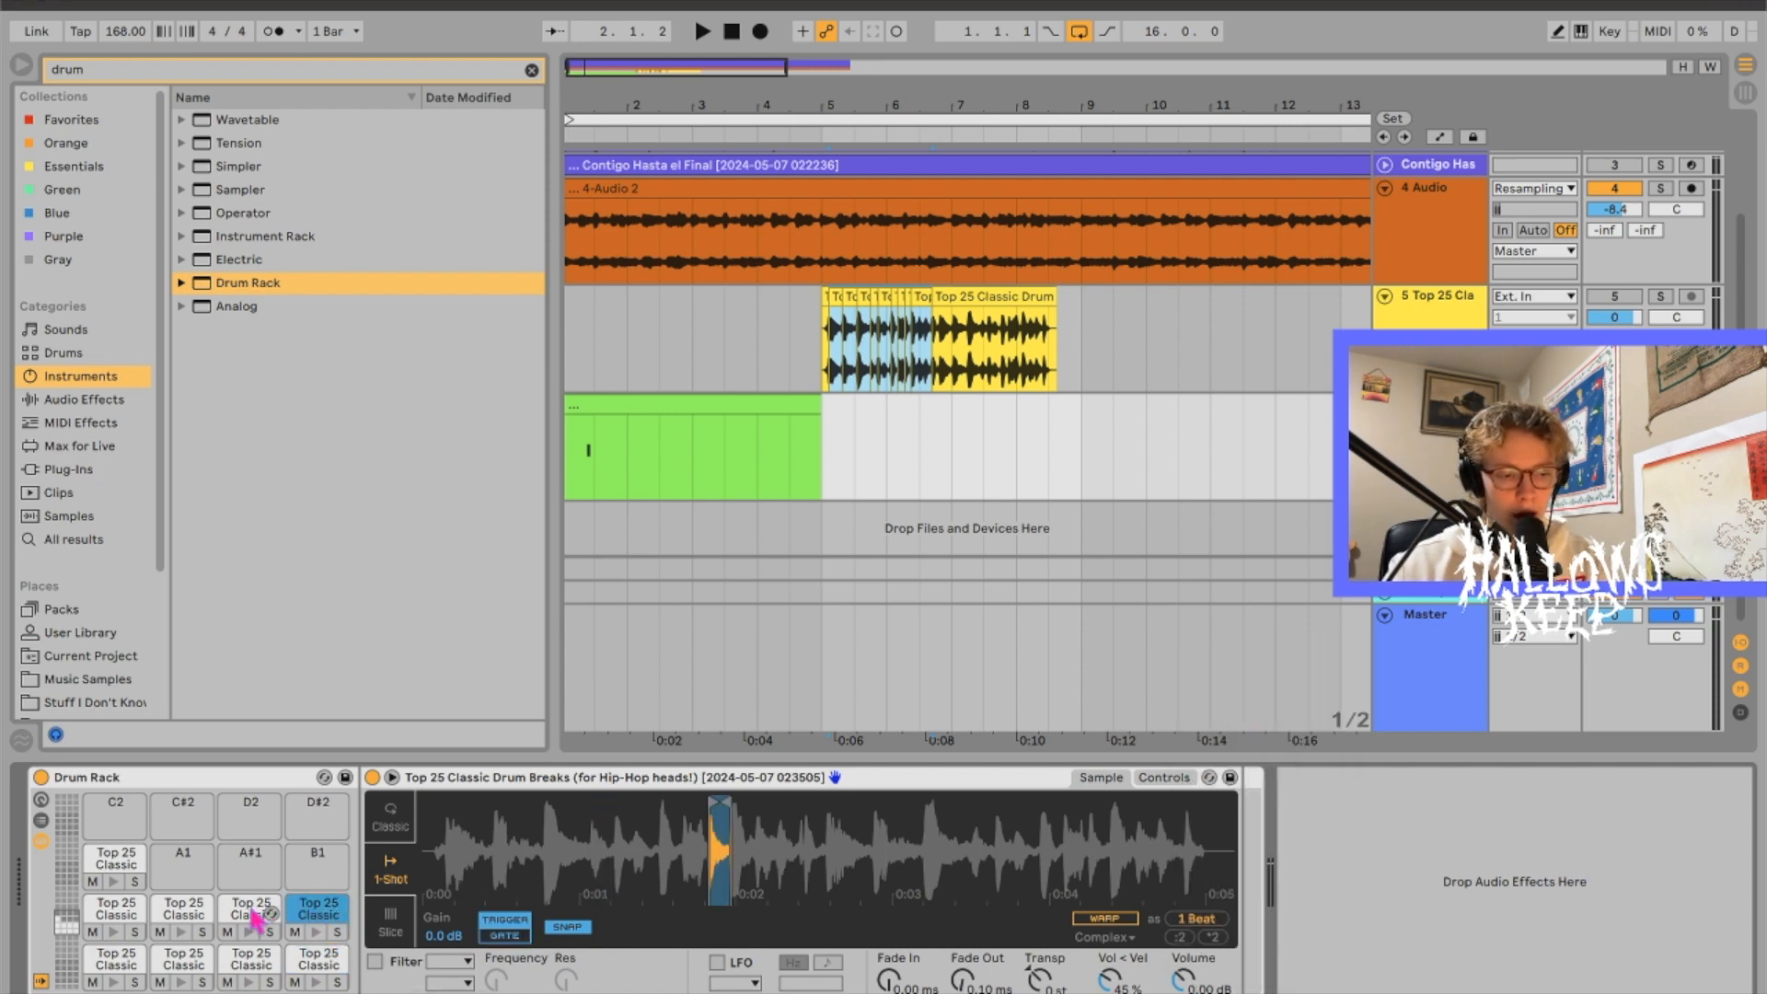
Step: Set the D1 slice to Gate playback and copy that setting to its sibling pads
click(266, 966)
click(516, 940)
right_click(516, 939)
click(625, 703)
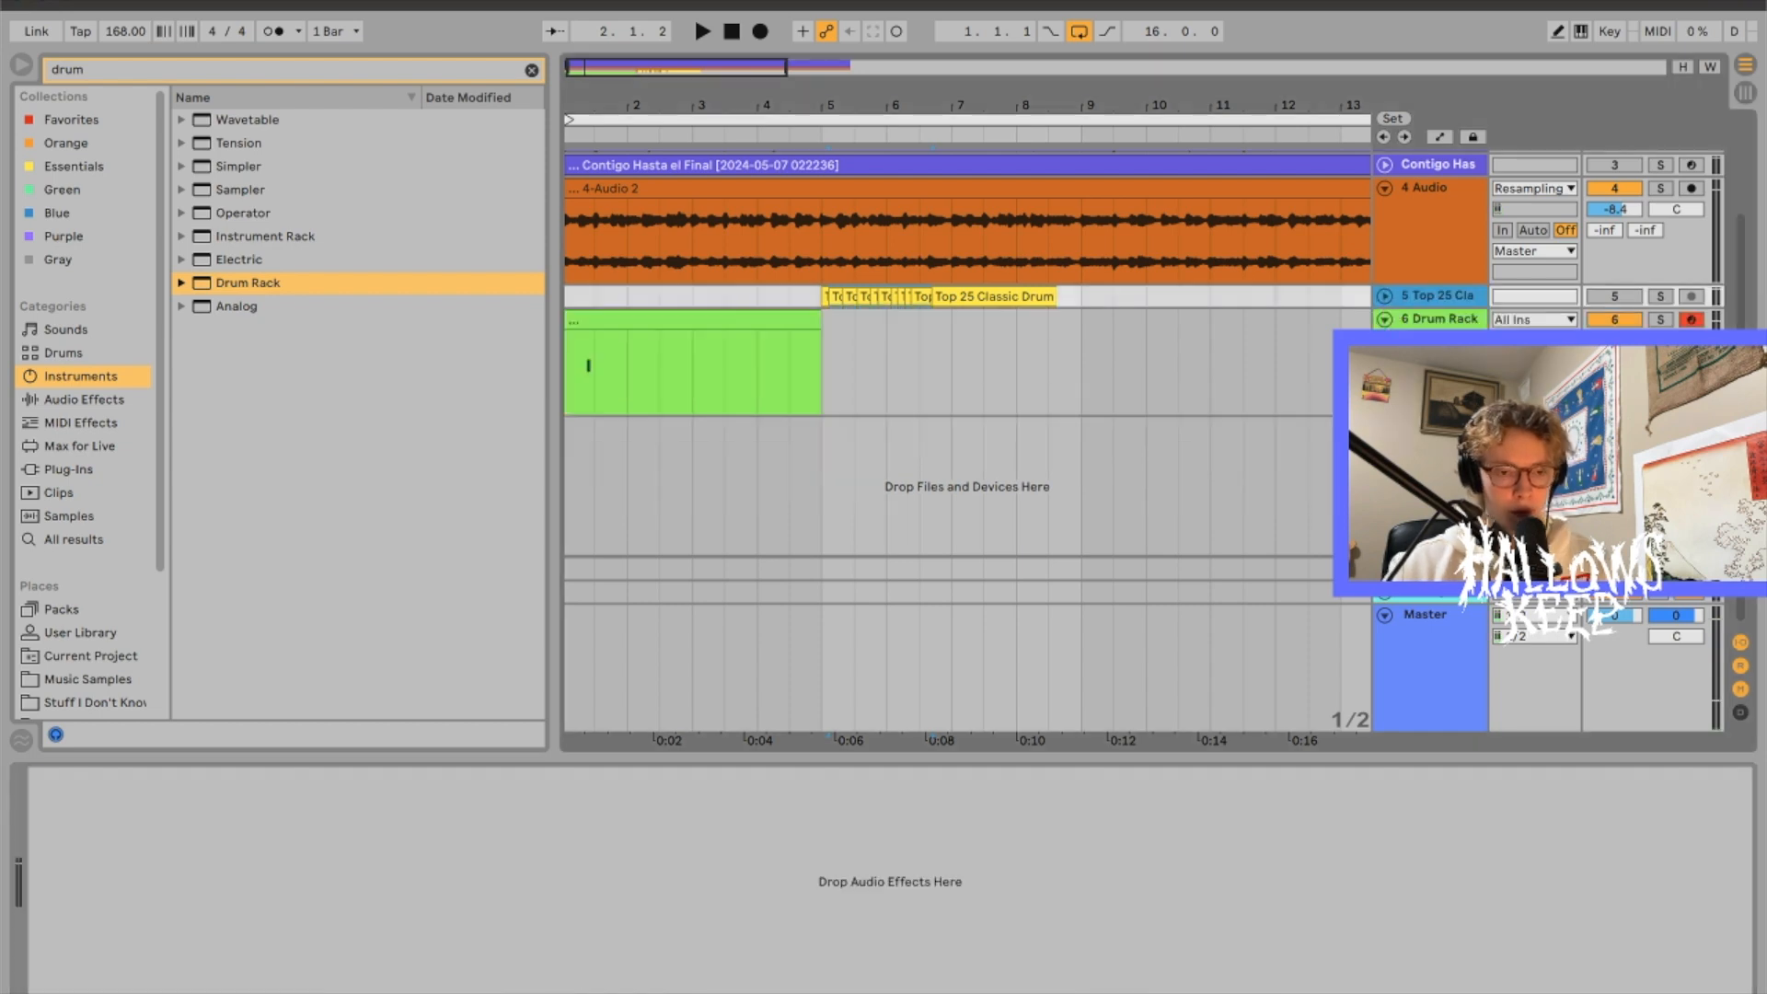
Step: Open the Drum Rack track's four-bar MIDI clip and enter the first break slice notes in bar 1
click(1436, 341)
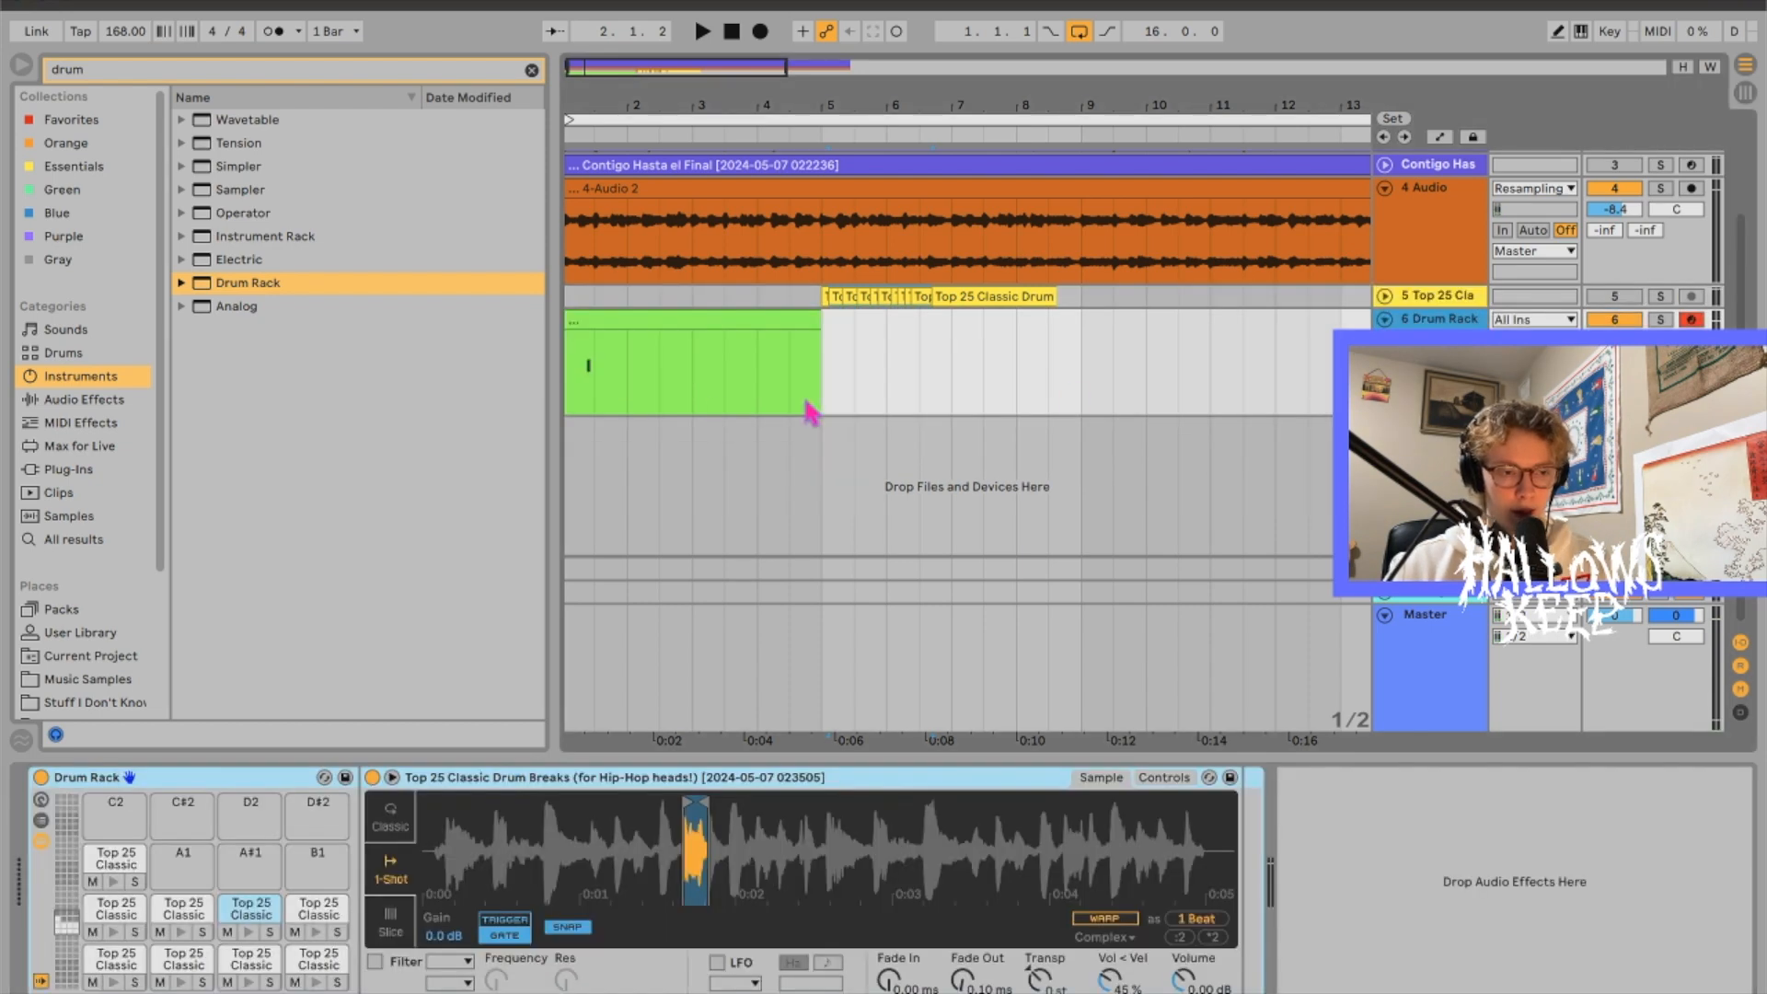
scroll(807, 403, up, 1)
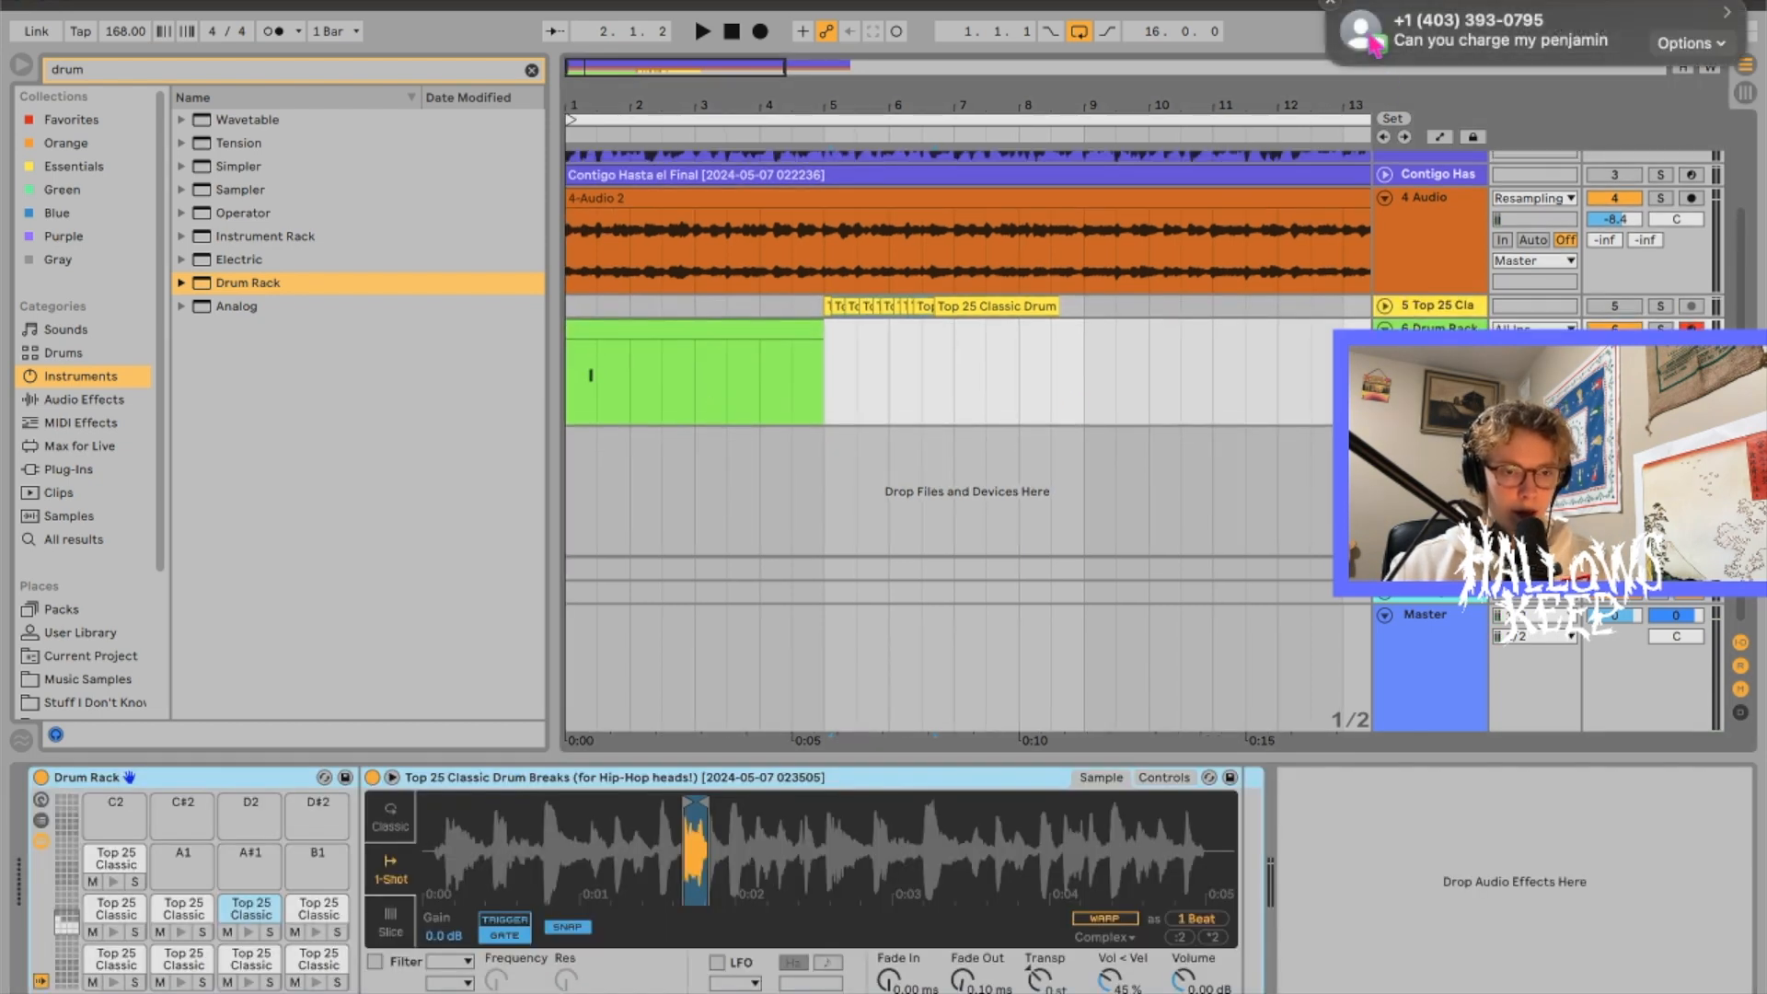
click(652, 328)
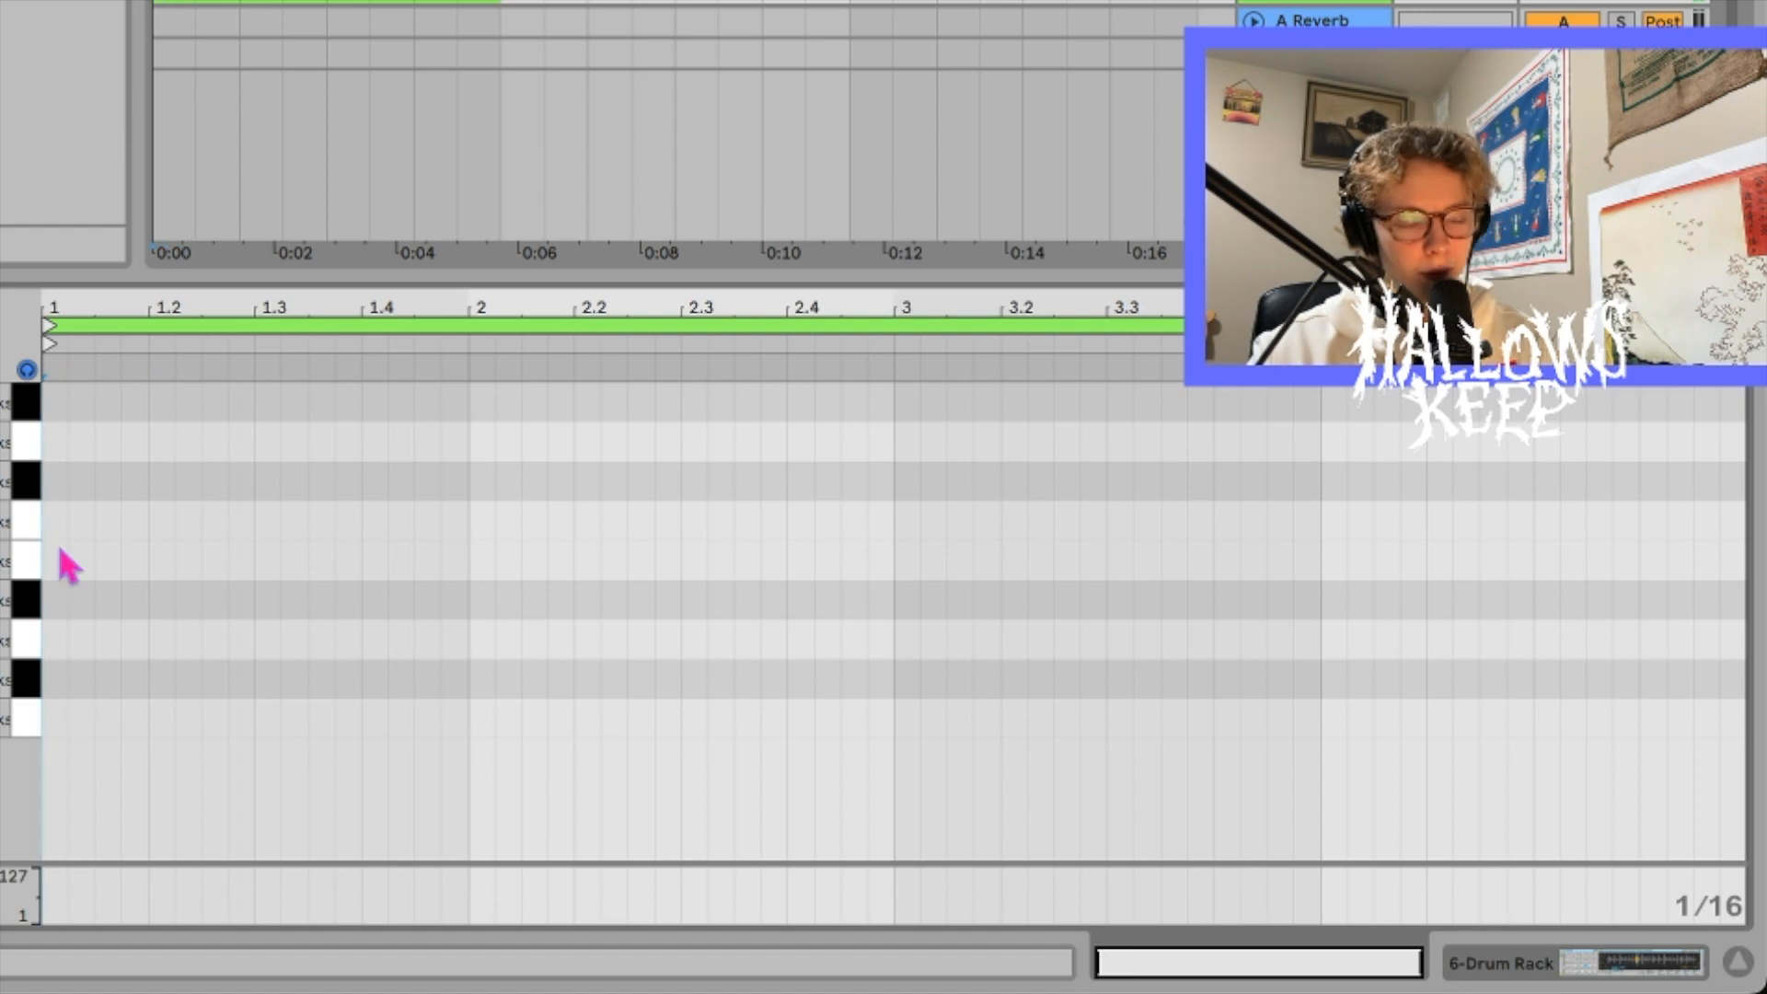
double_click(190, 521)
double_click(209, 677)
double_click(360, 677)
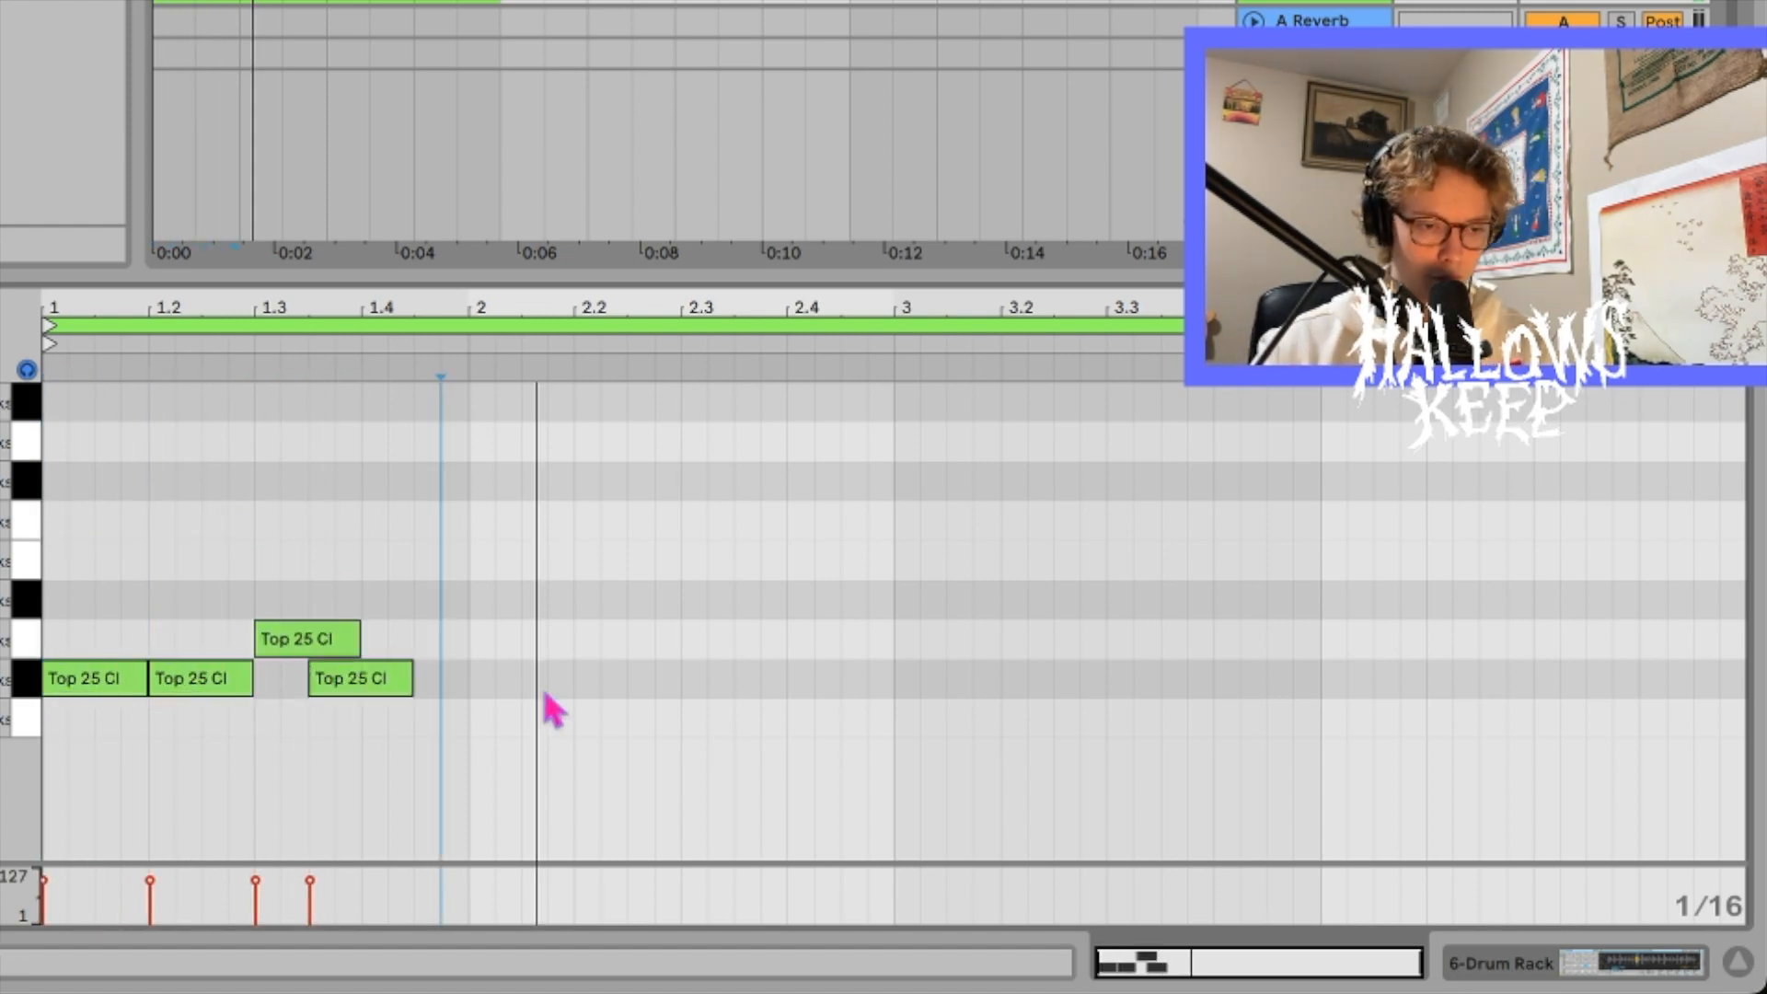
Step: Continue the break slice pattern through bar 4, ending with longer notes from the higher pads
double_click(466, 599)
double_click(573, 599)
double_click(626, 678)
double_click(732, 639)
double_click(840, 677)
double_click(1371, 401)
double_click(1487, 520)
double_click(1564, 520)
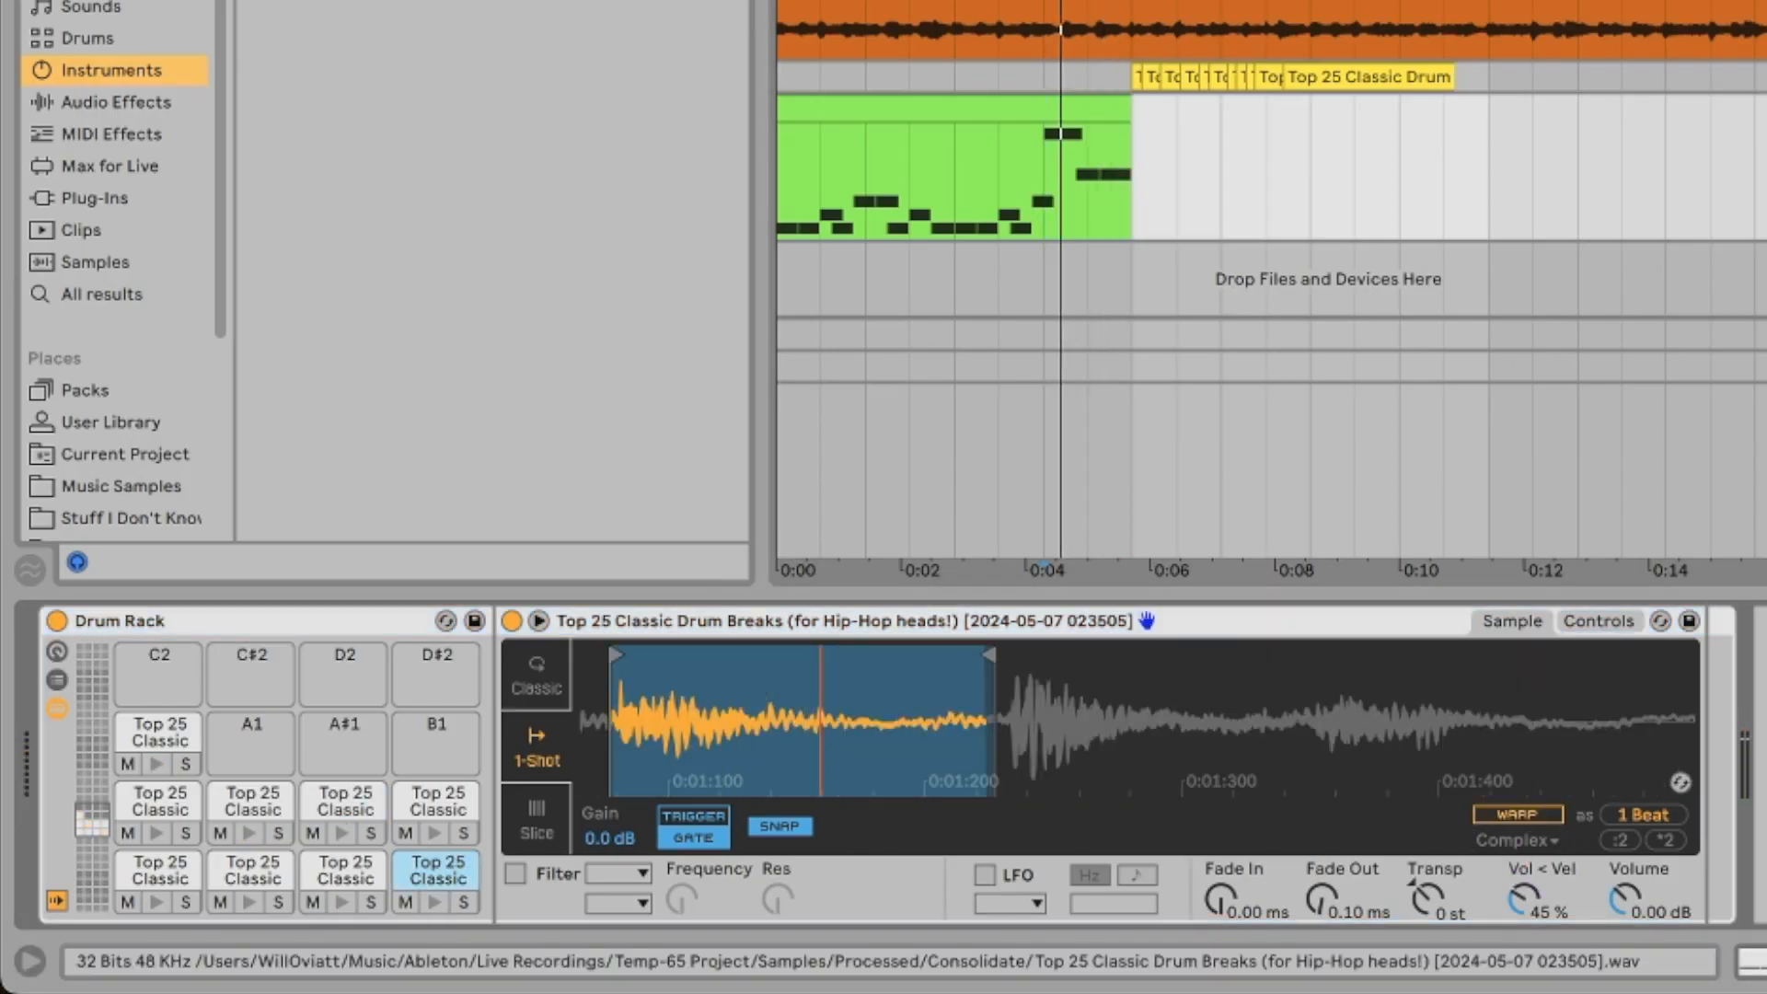
Step: Check the D#1 slice's waveform and turn on Warp for the slice on the G#1 pad
drag(700, 718, 902, 755)
key(space)
click(183, 734)
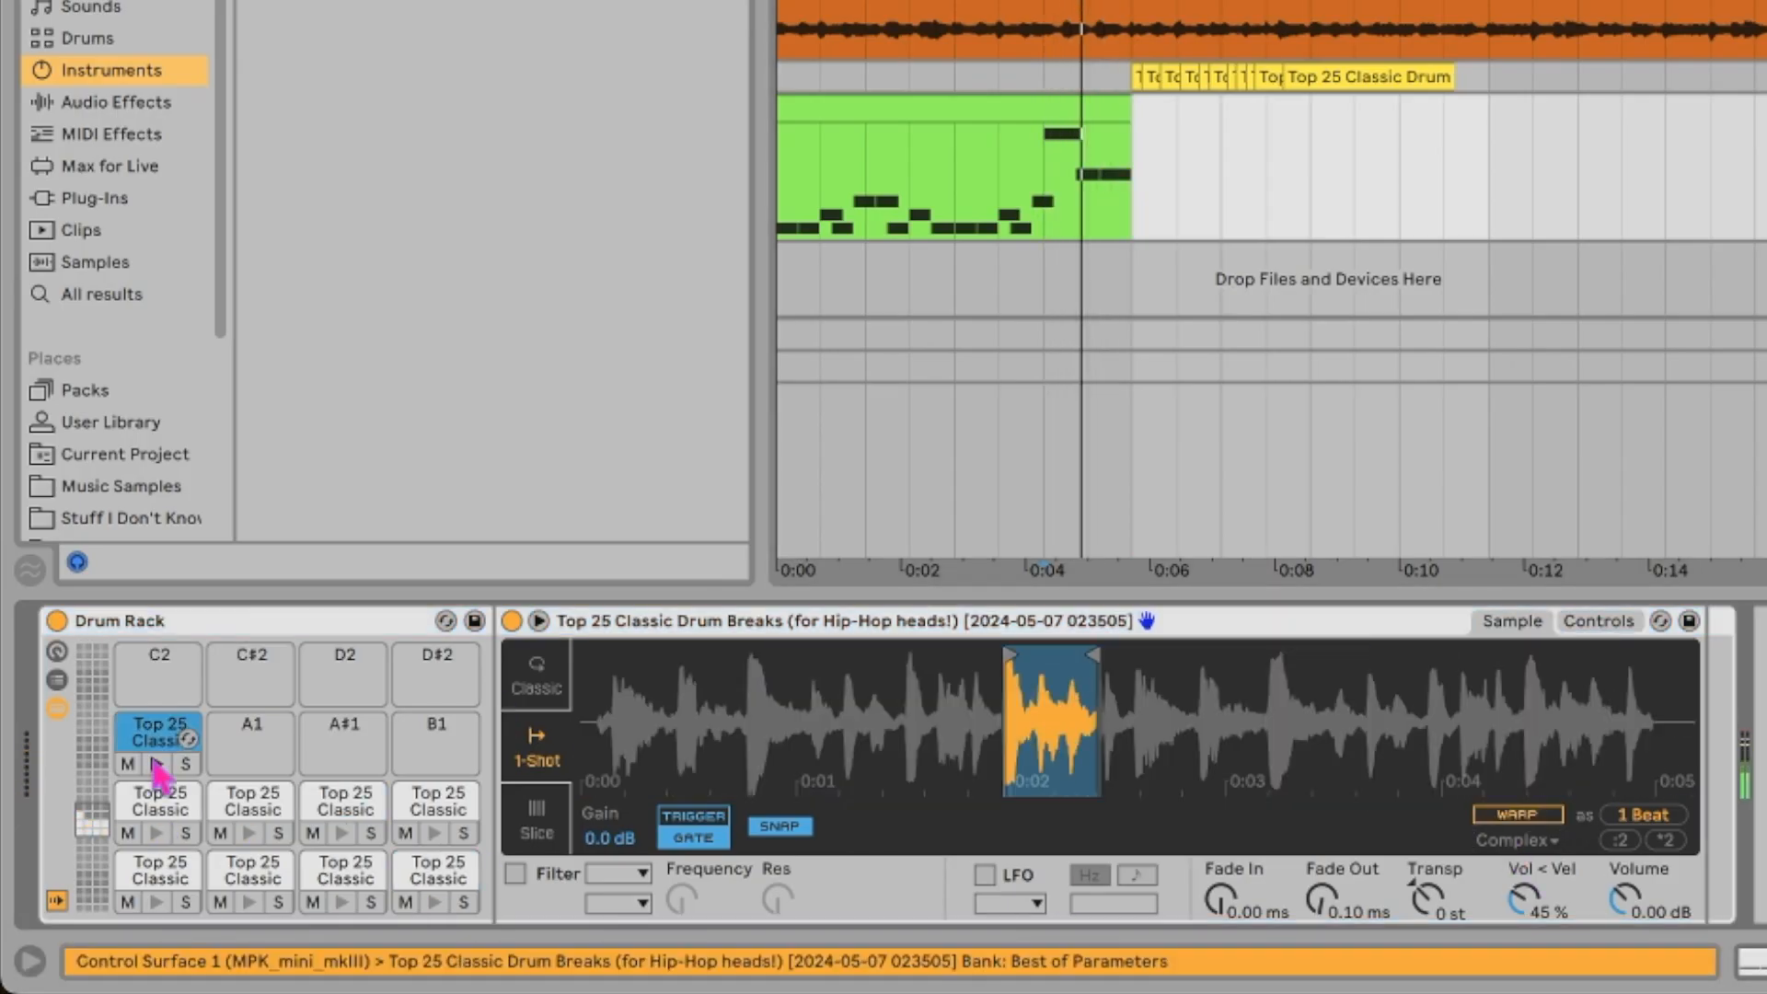
drag(1030, 709, 1030, 792)
key(space)
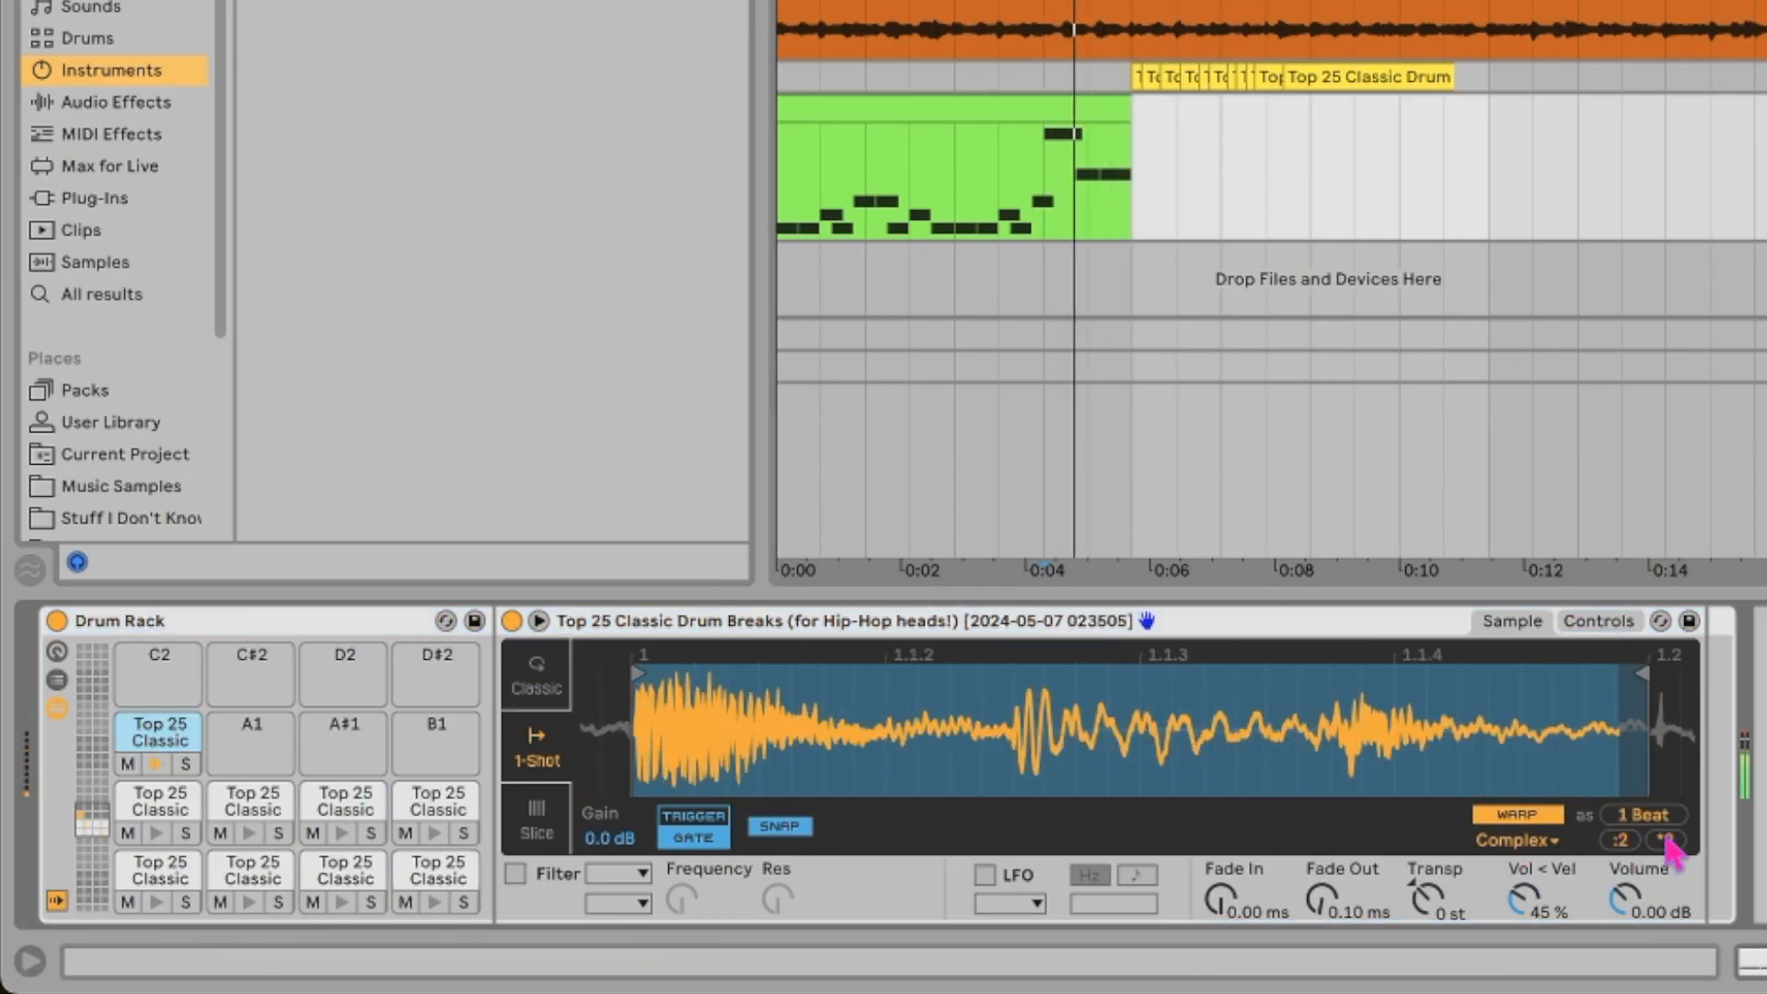
right_click(1086, 706)
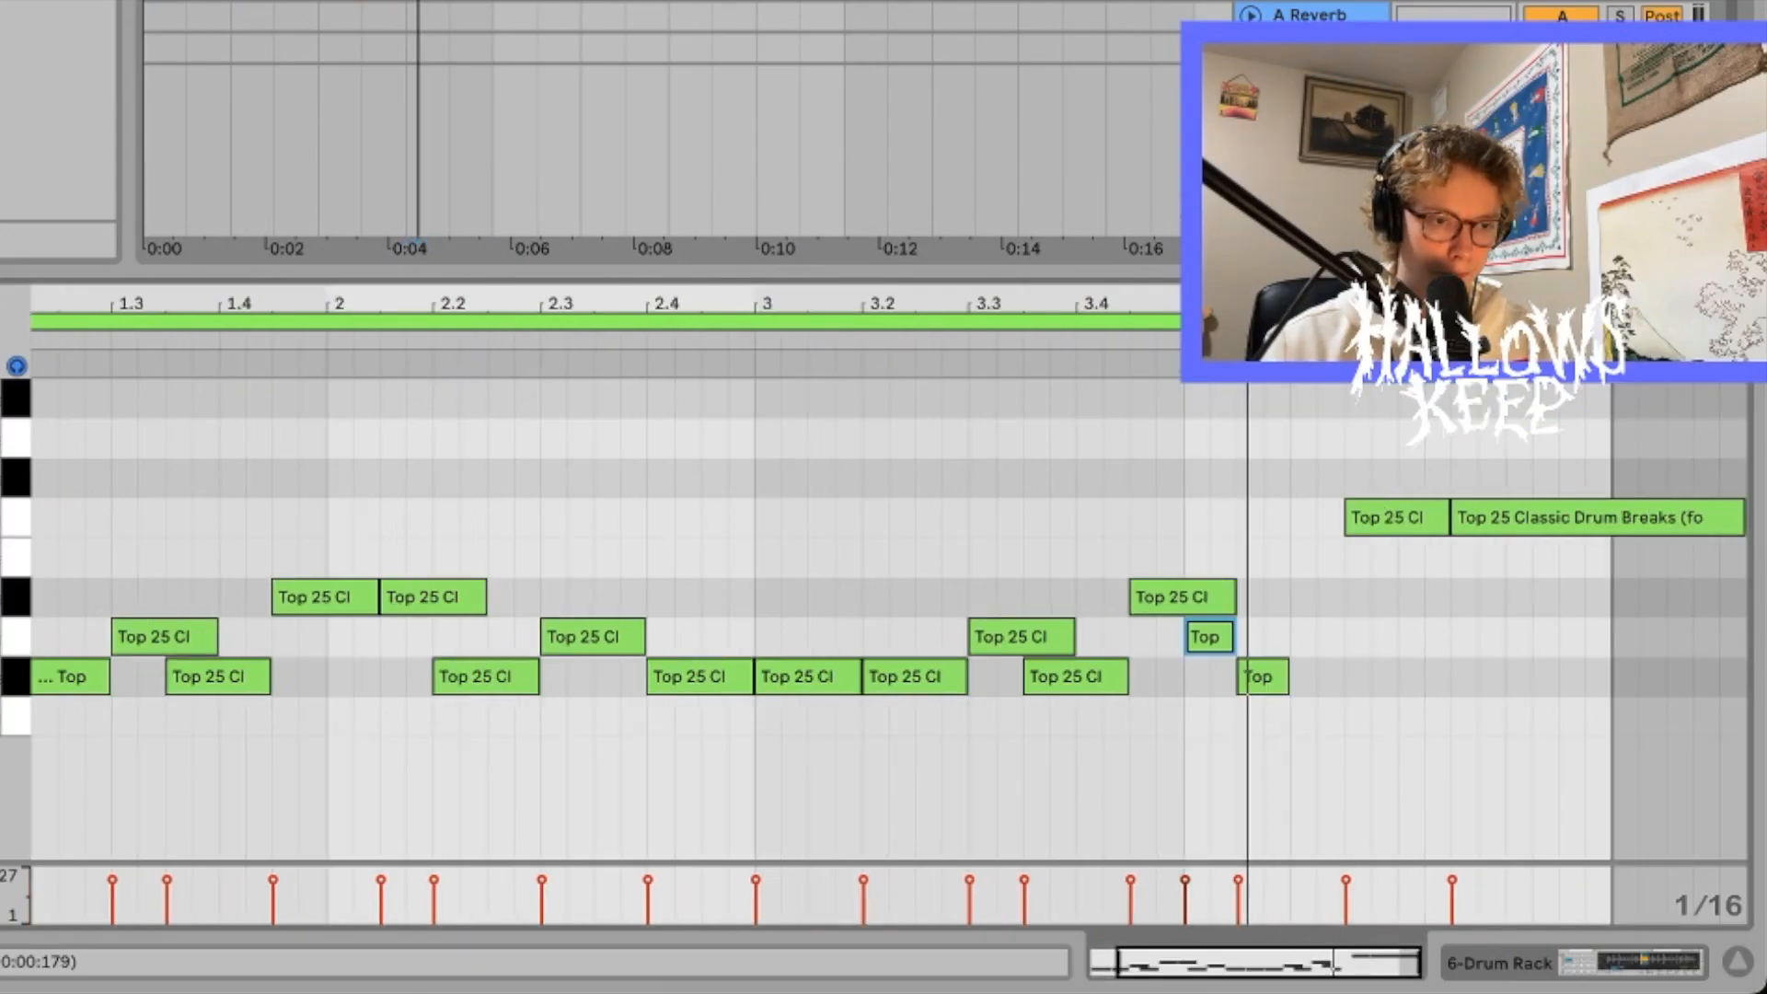
Step: Layer two D1 slice notes beneath the last two notes of bar 4, extending the final one to the clip's end
double_click(1380, 635)
double_click(1463, 635)
key(shift+Right)
drag(1361, 948, 1361, 958)
key(Delete)
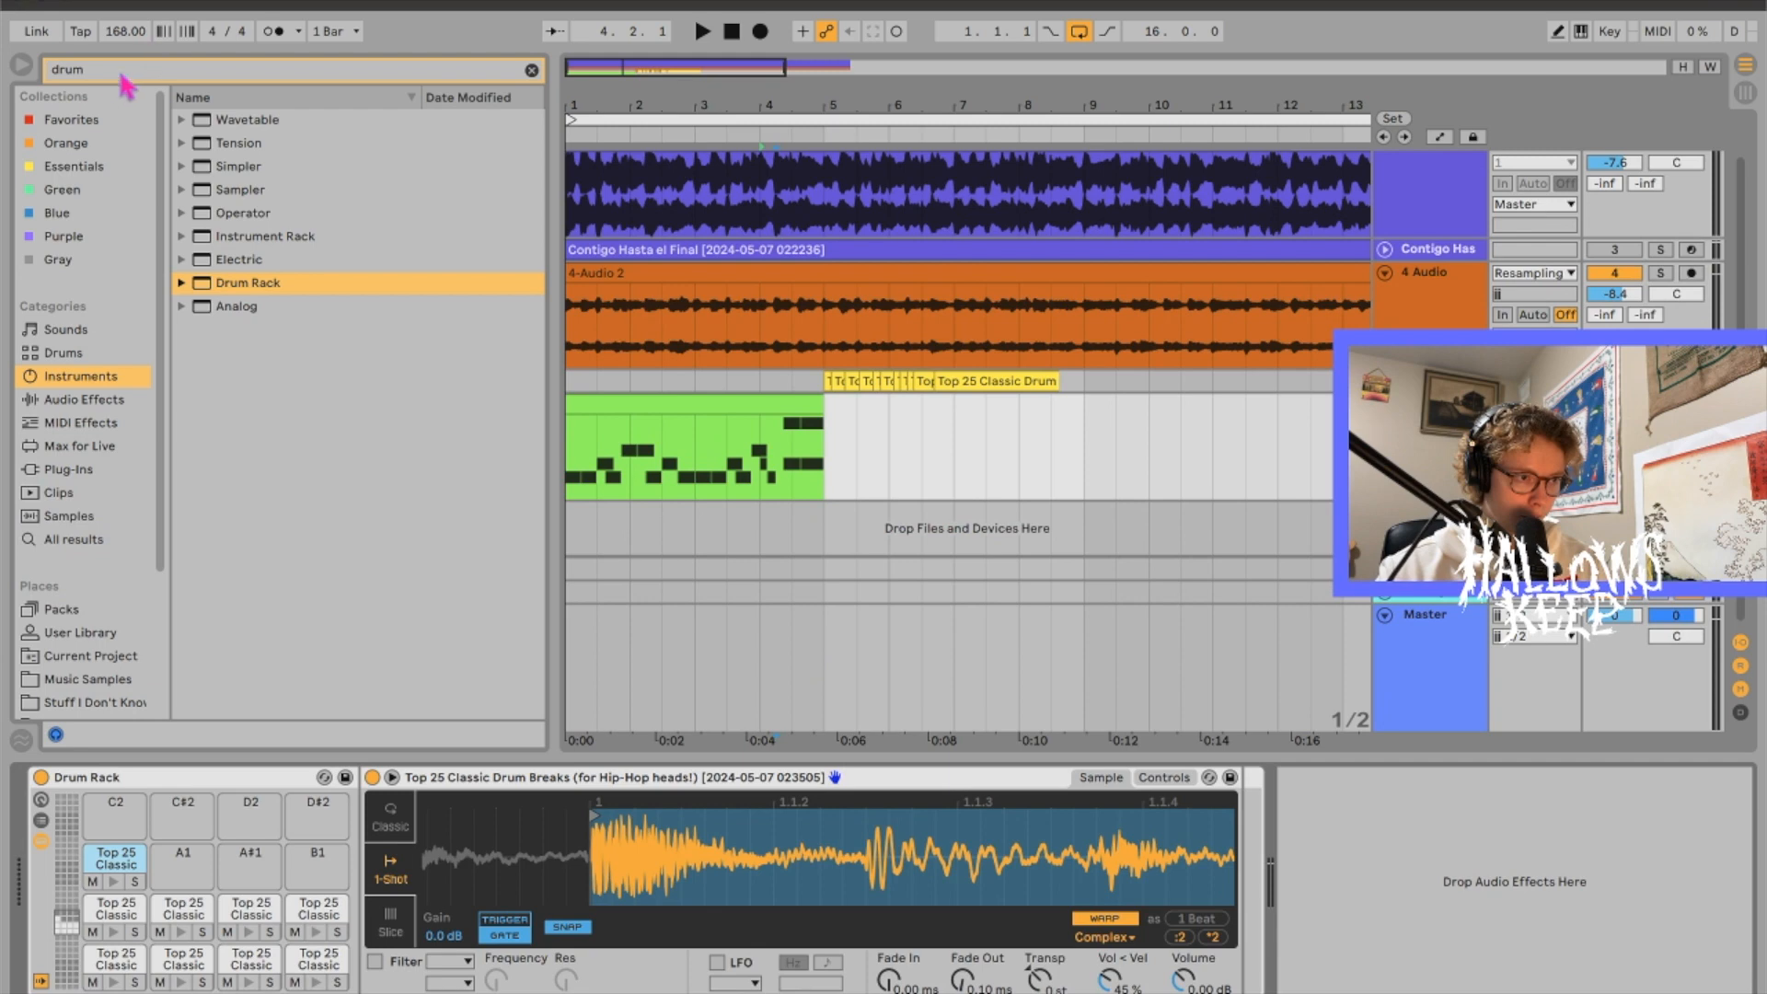
Step: Search the samples for "hat" and load A-HiHat 1 Half Open A onto the A1 pad
key(BackSpace)
key(BackSpace)
key(BackSpace)
key(BackSpace)
text(hat)
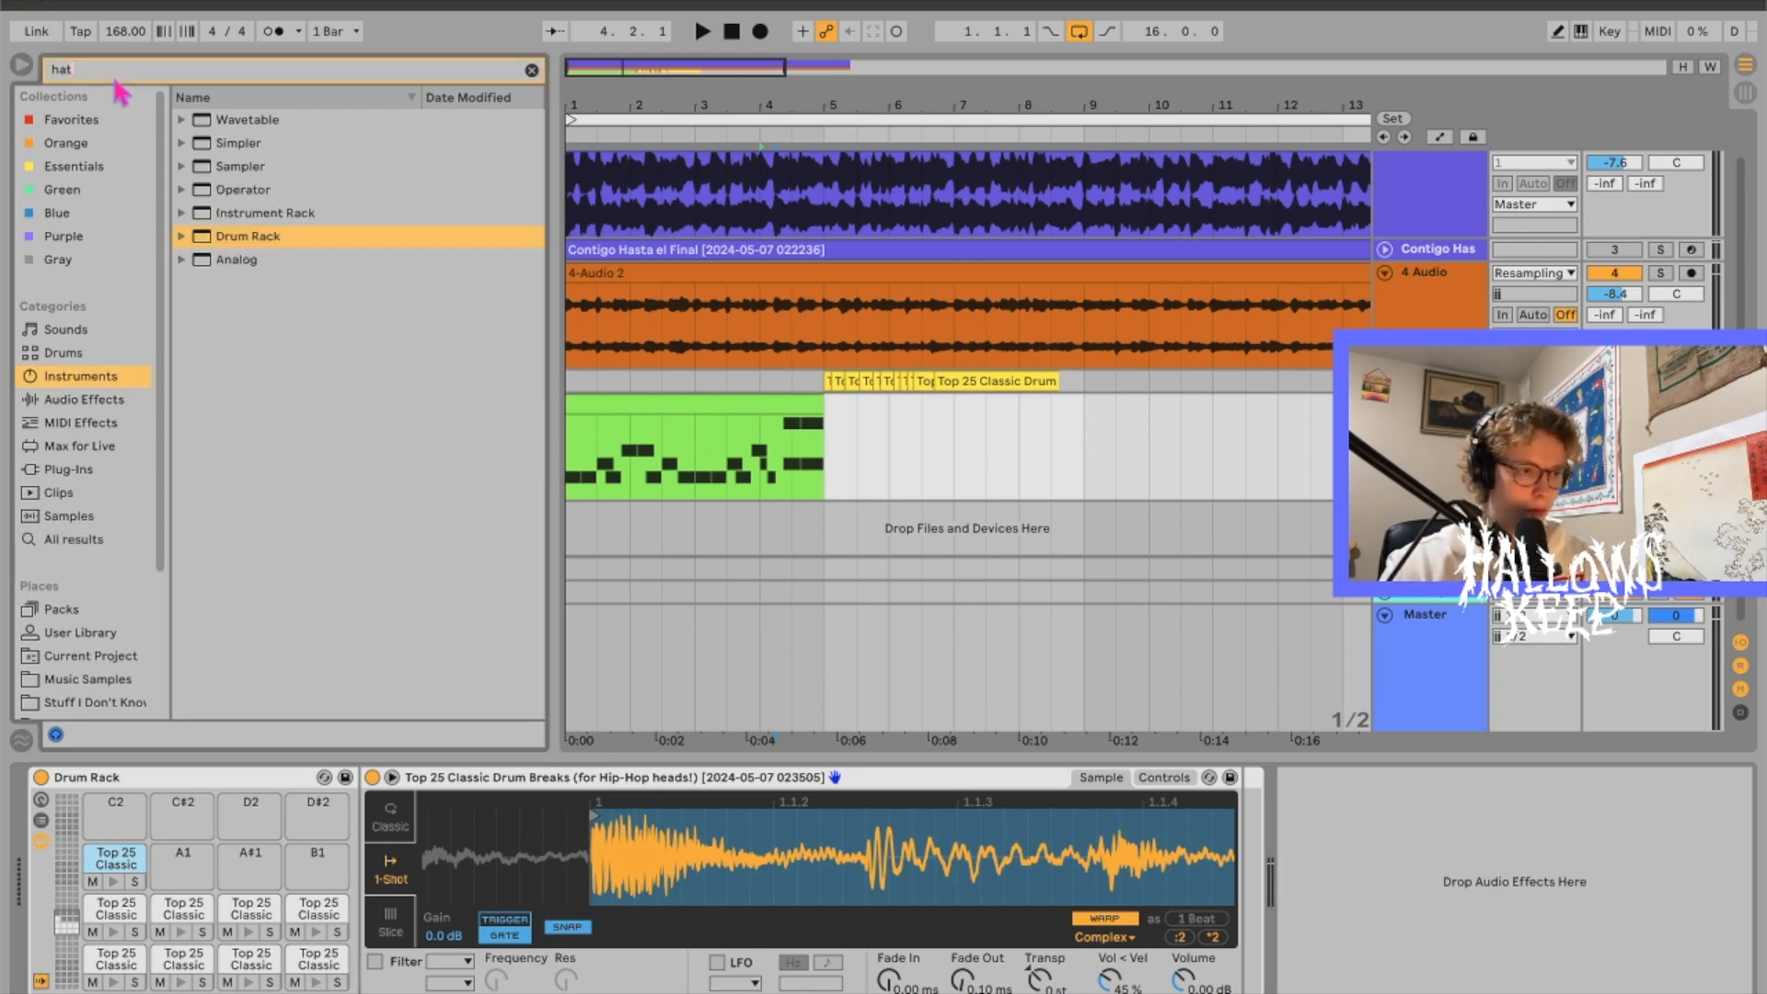
scroll(30, 448, down, 4)
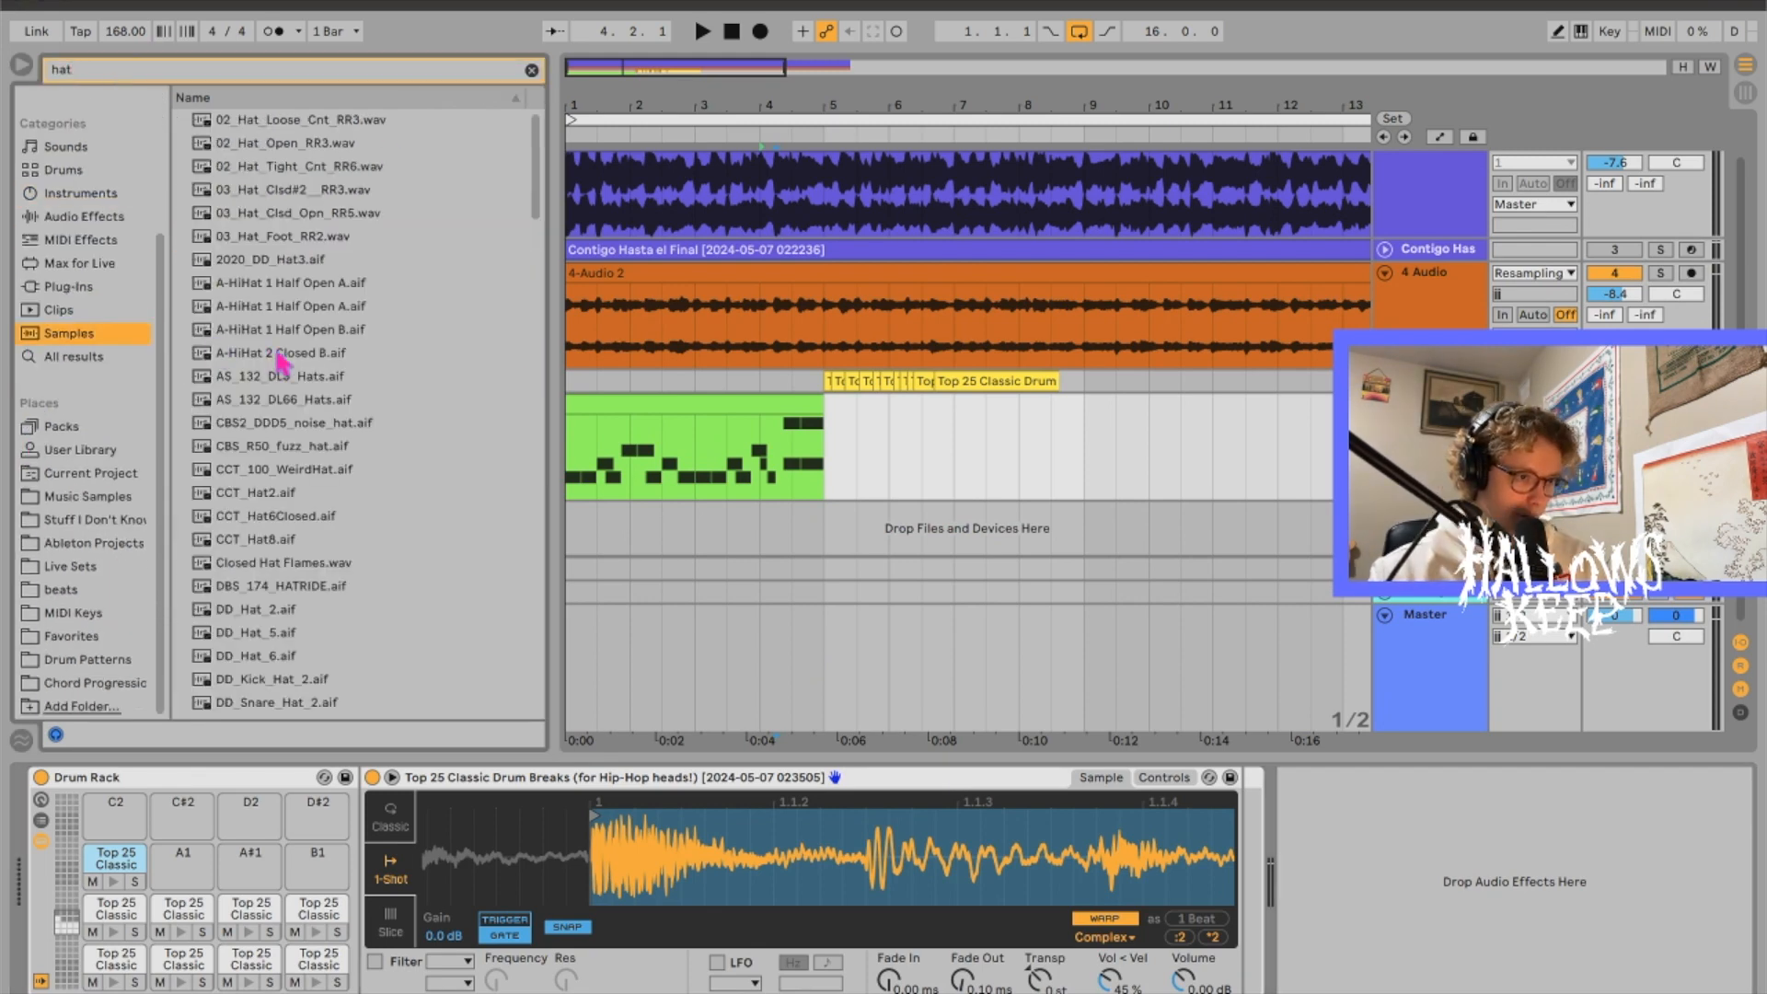
click(277, 354)
click(314, 311)
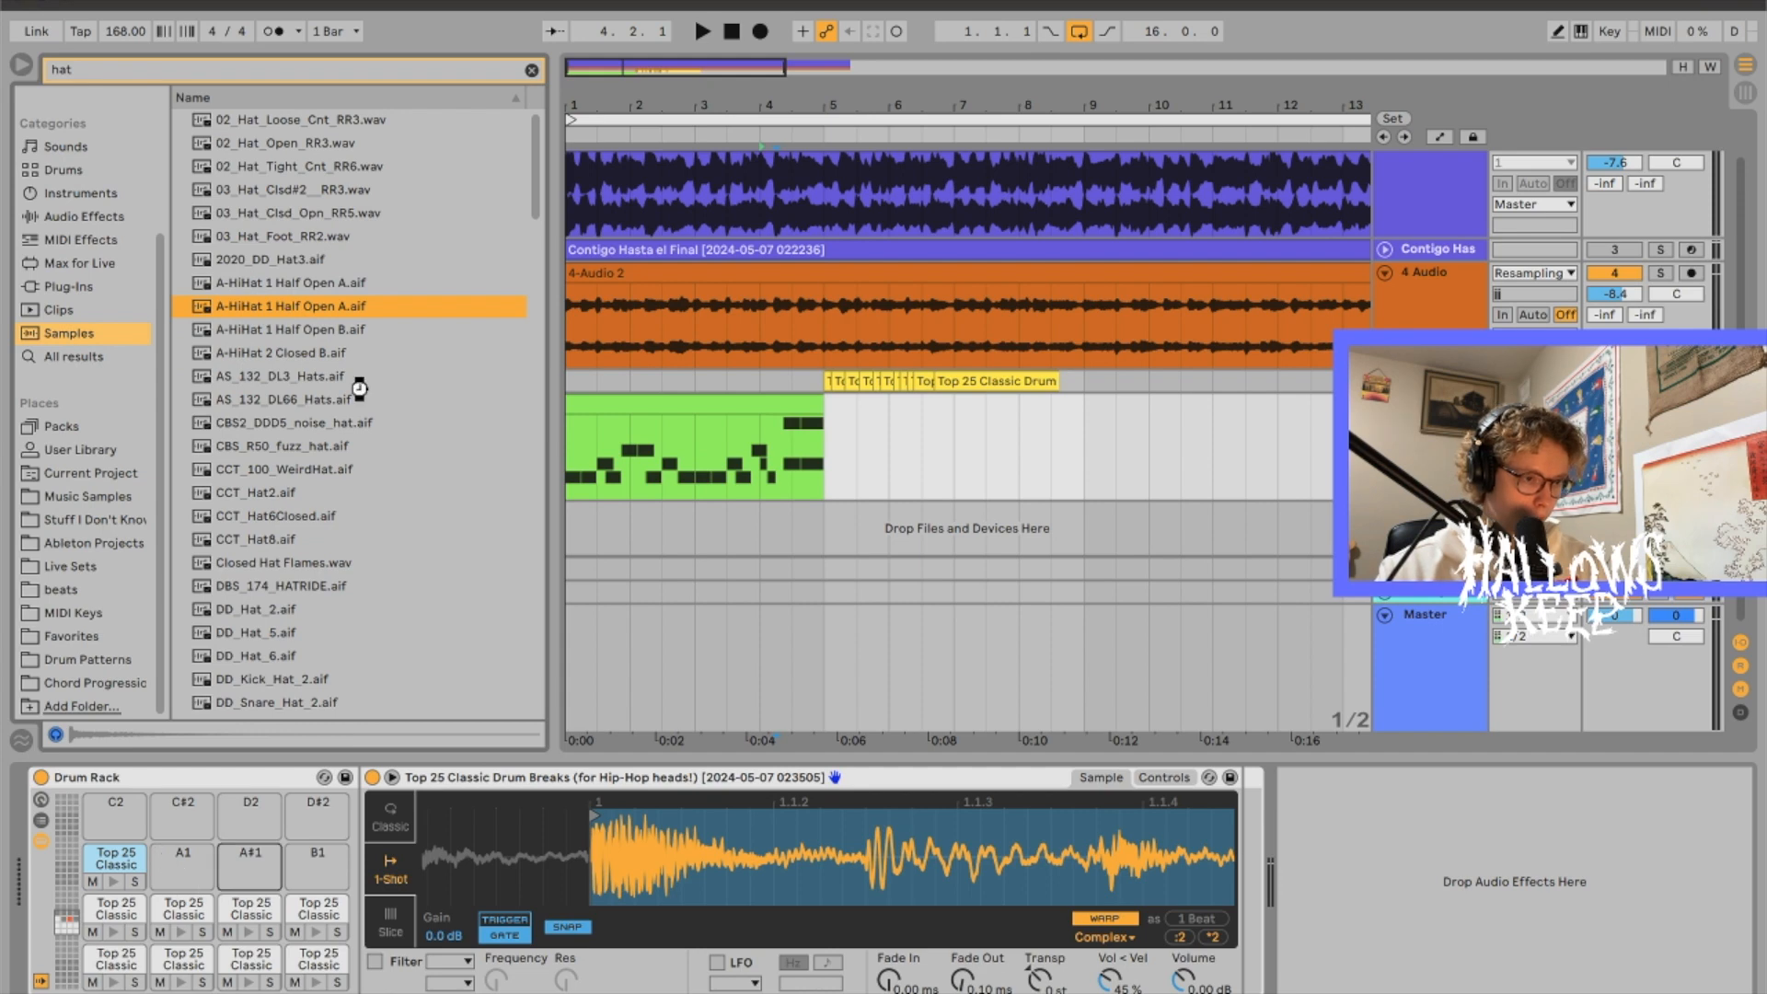
Step: Audition the 02 and 03 hat samples and load 02_Hat_Open_RR3 onto the A#1 pad
click(302, 237)
click(296, 215)
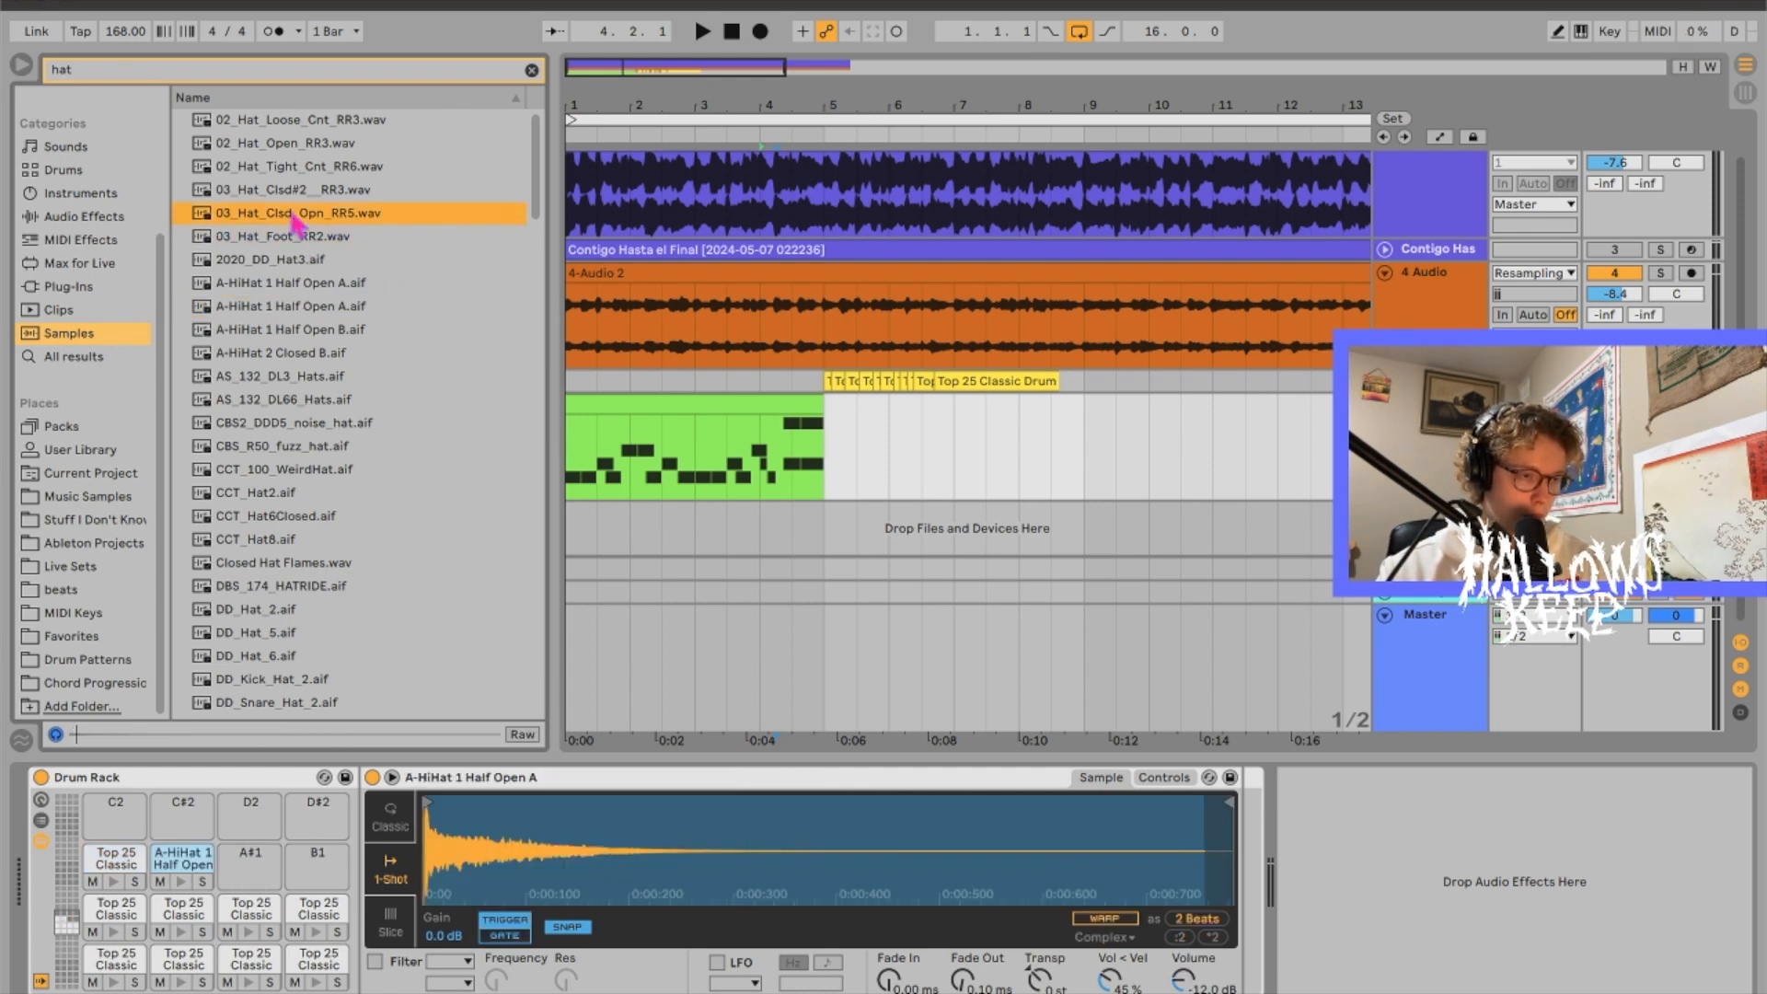
click(292, 143)
click(292, 166)
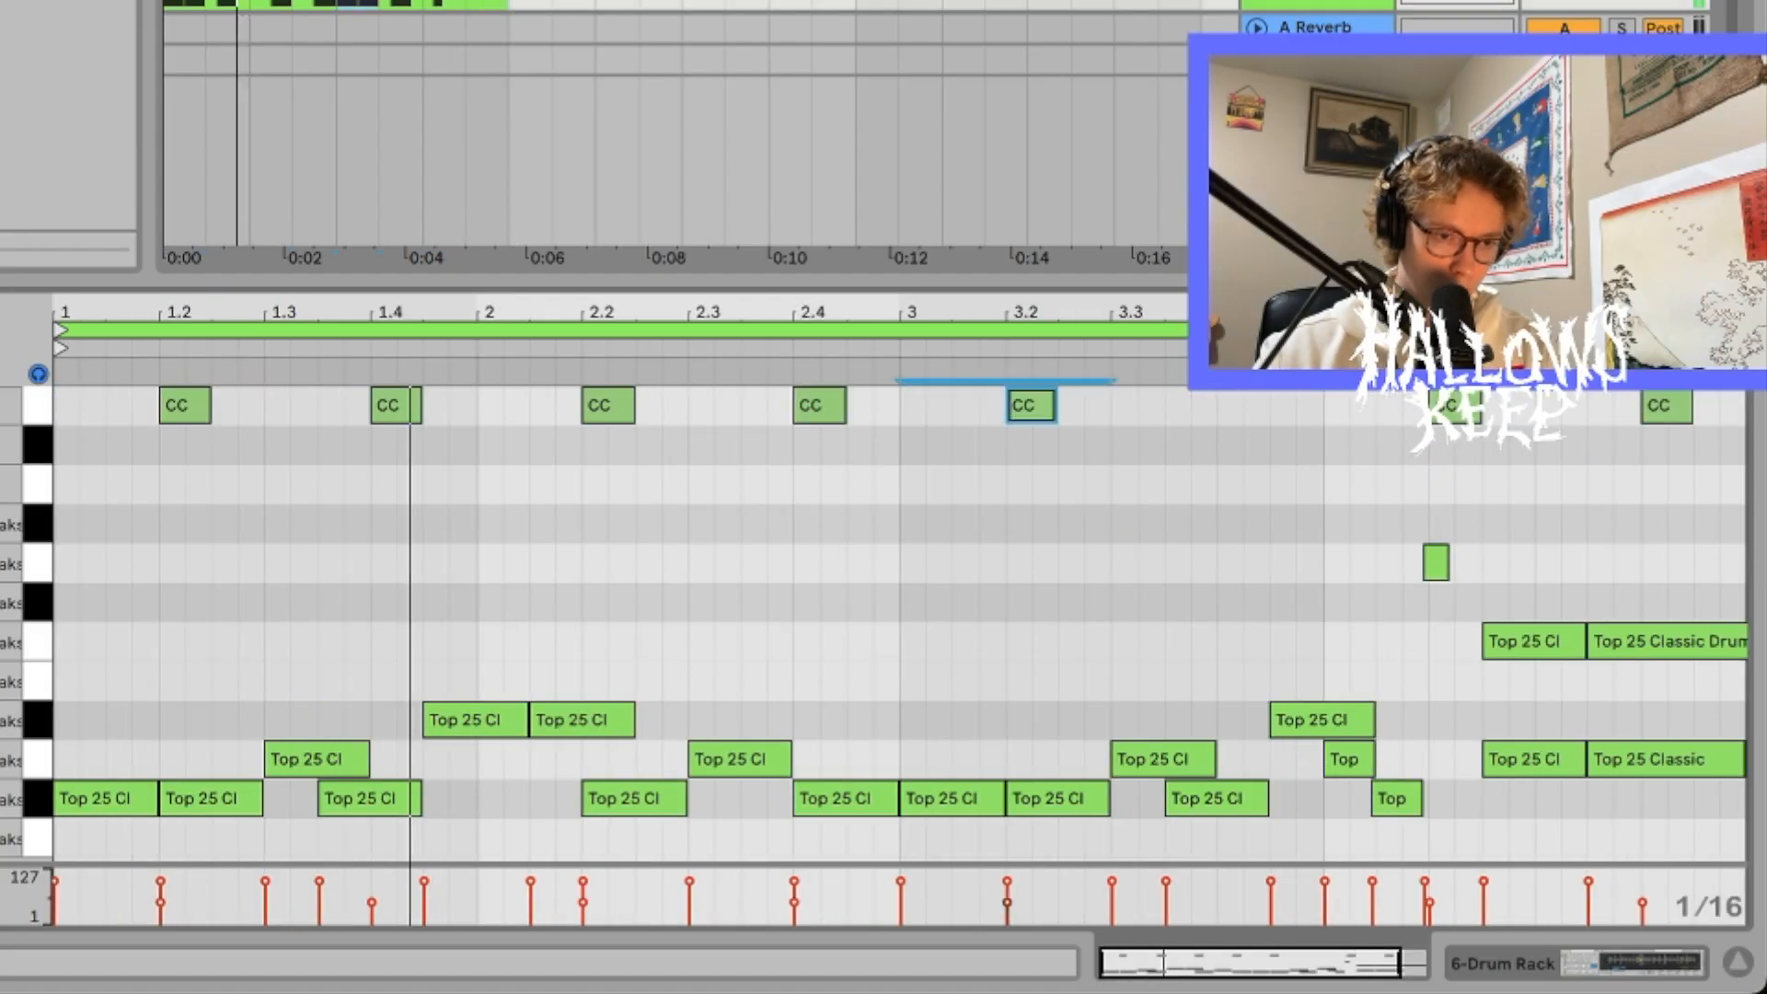
Step: Repeat the CCT_Hat8 hits across the clip and delete the last one in bar 4
key(super+d)
scroll(1538, 409, right, 3)
click(1539, 409)
key(Delete)
scroll(1539, 409, left, 3)
Step: Draw two lower-velocity A-HiHat 1 Half Open A notes starting at 1.4.3 and duplicate them toward the clip's end
double_click(443, 489)
key(super+d)
mouse_move(446, 491)
mouse_down()
mouse_move(529, 497)
mouse_move(446, 474)
mouse_up()
drag(531, 883, 532, 900)
drag(62, 453, 889, 619)
key(super+d)
click(1108, 635)
scroll(1496, 723, right, 3)
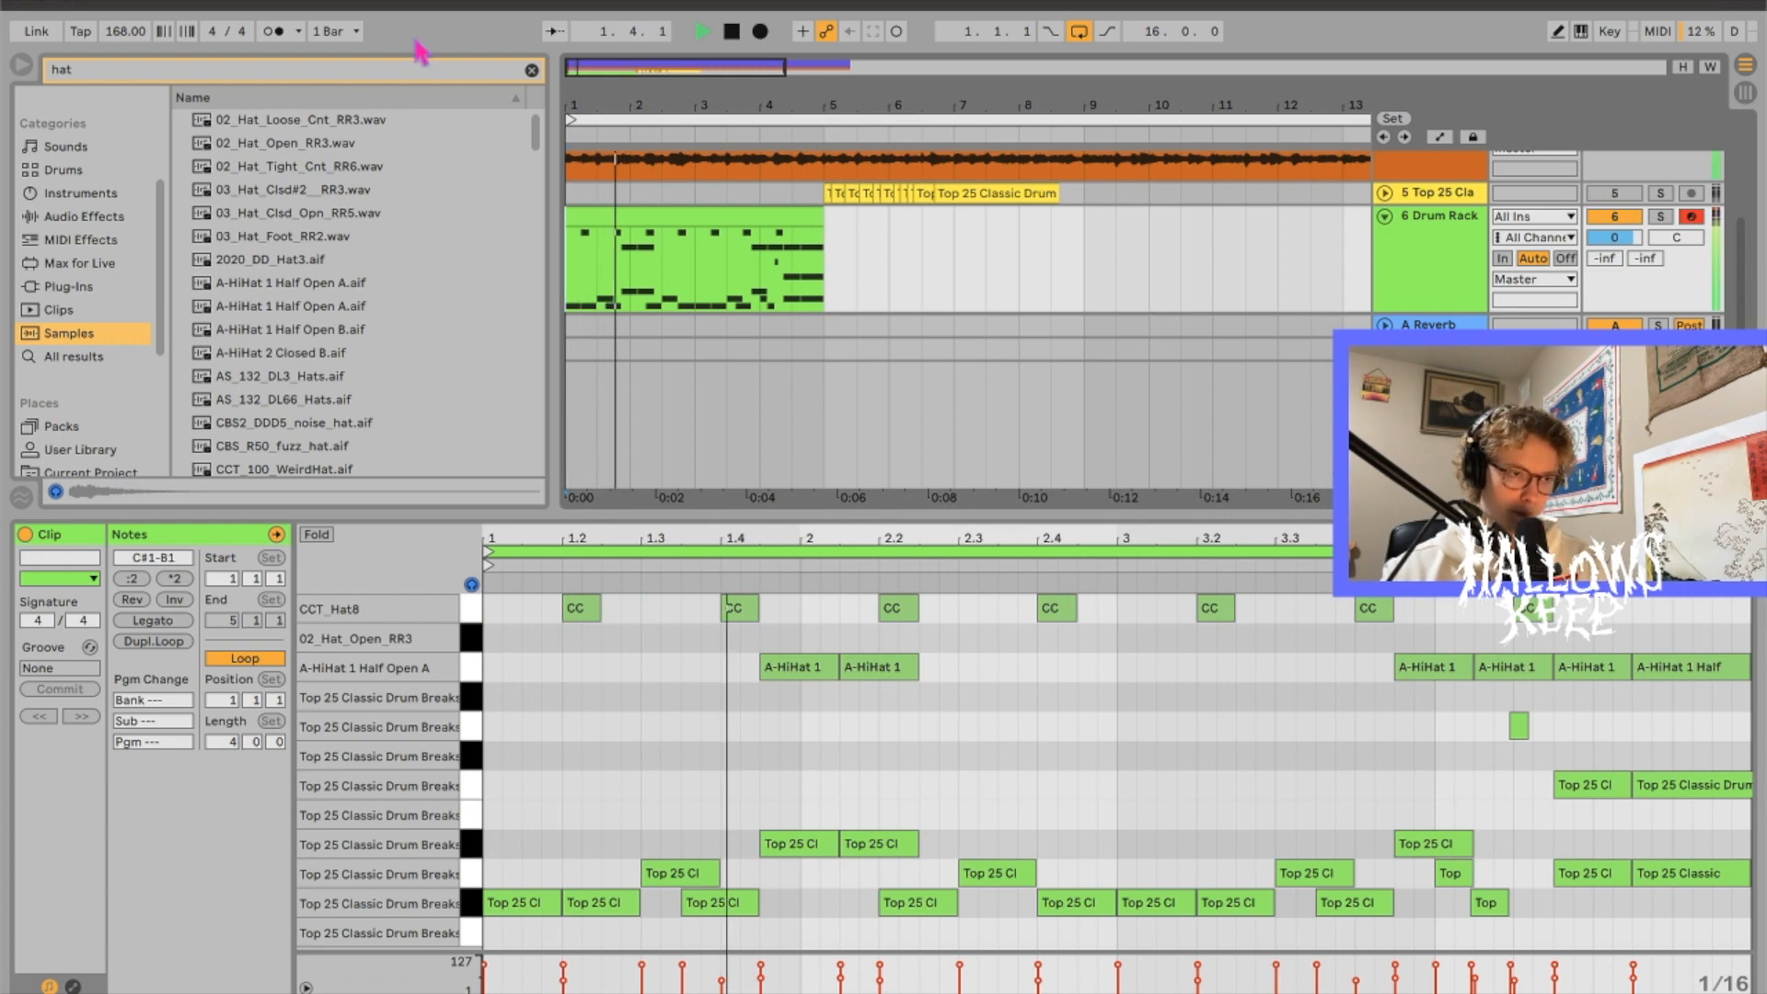
Step: Search the samples for "clap", stop playback and close the note editor to show the full arrangement
click(366, 70)
text(clap)
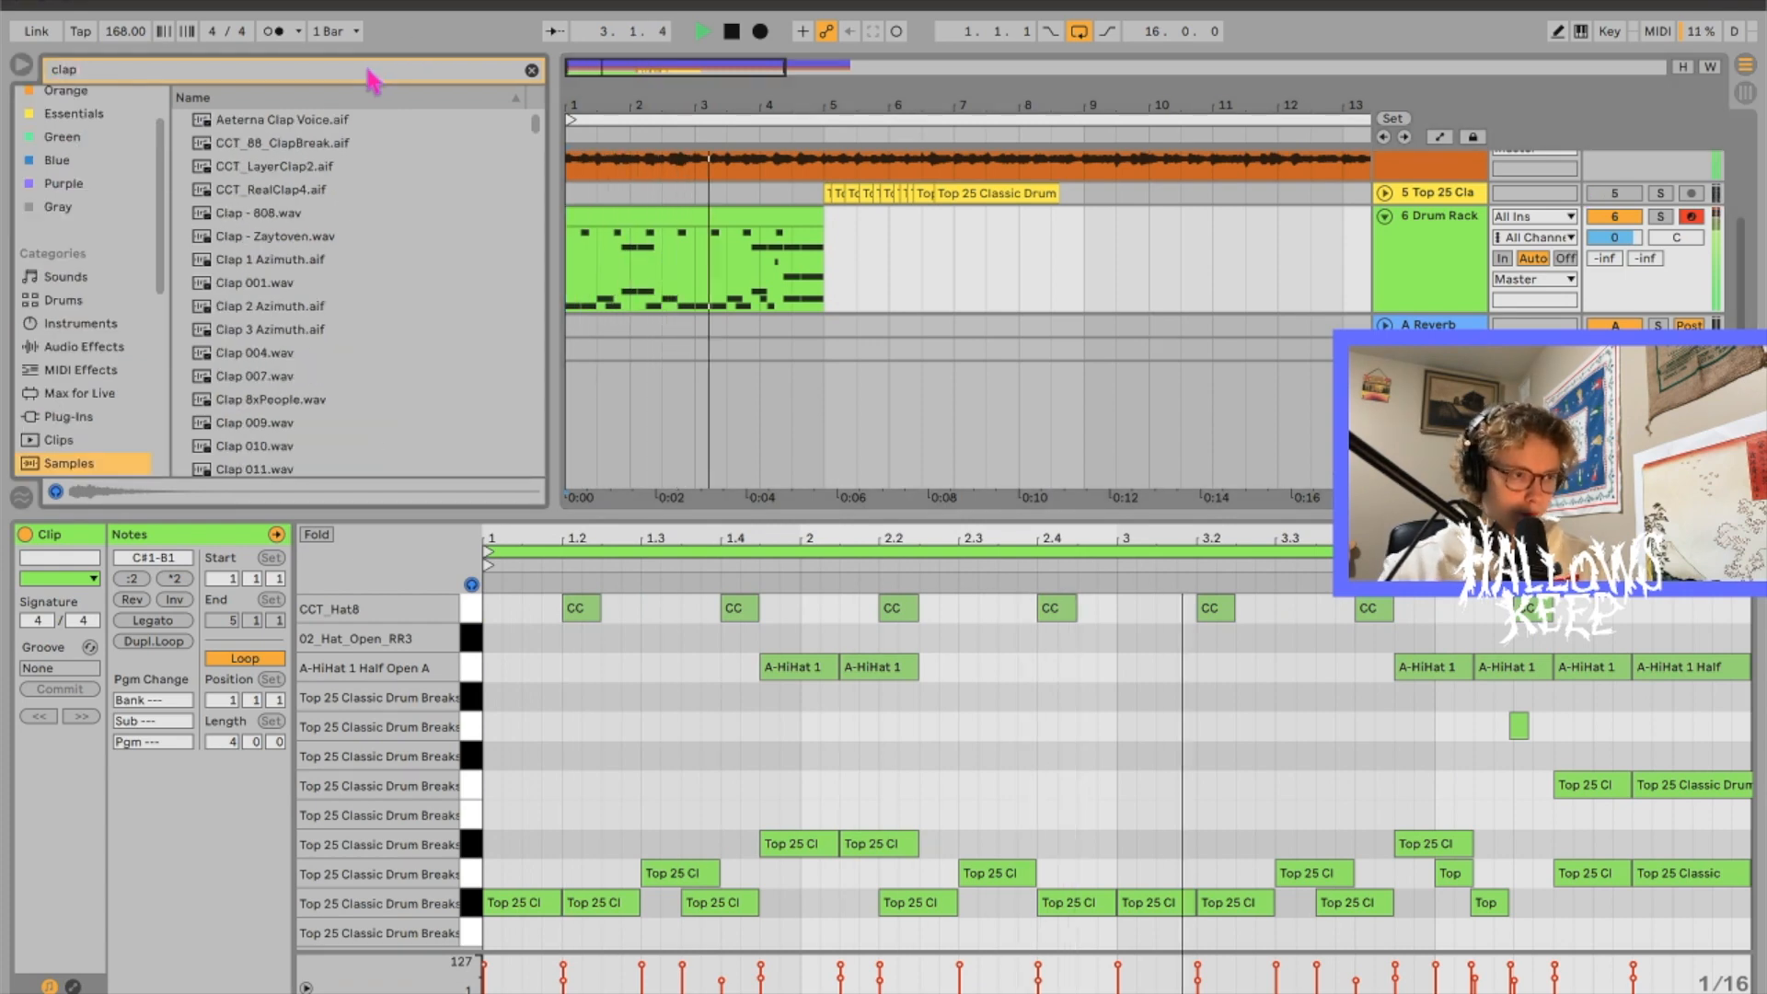
click(656, 292)
key(space)
scroll(648, 287, down, 3)
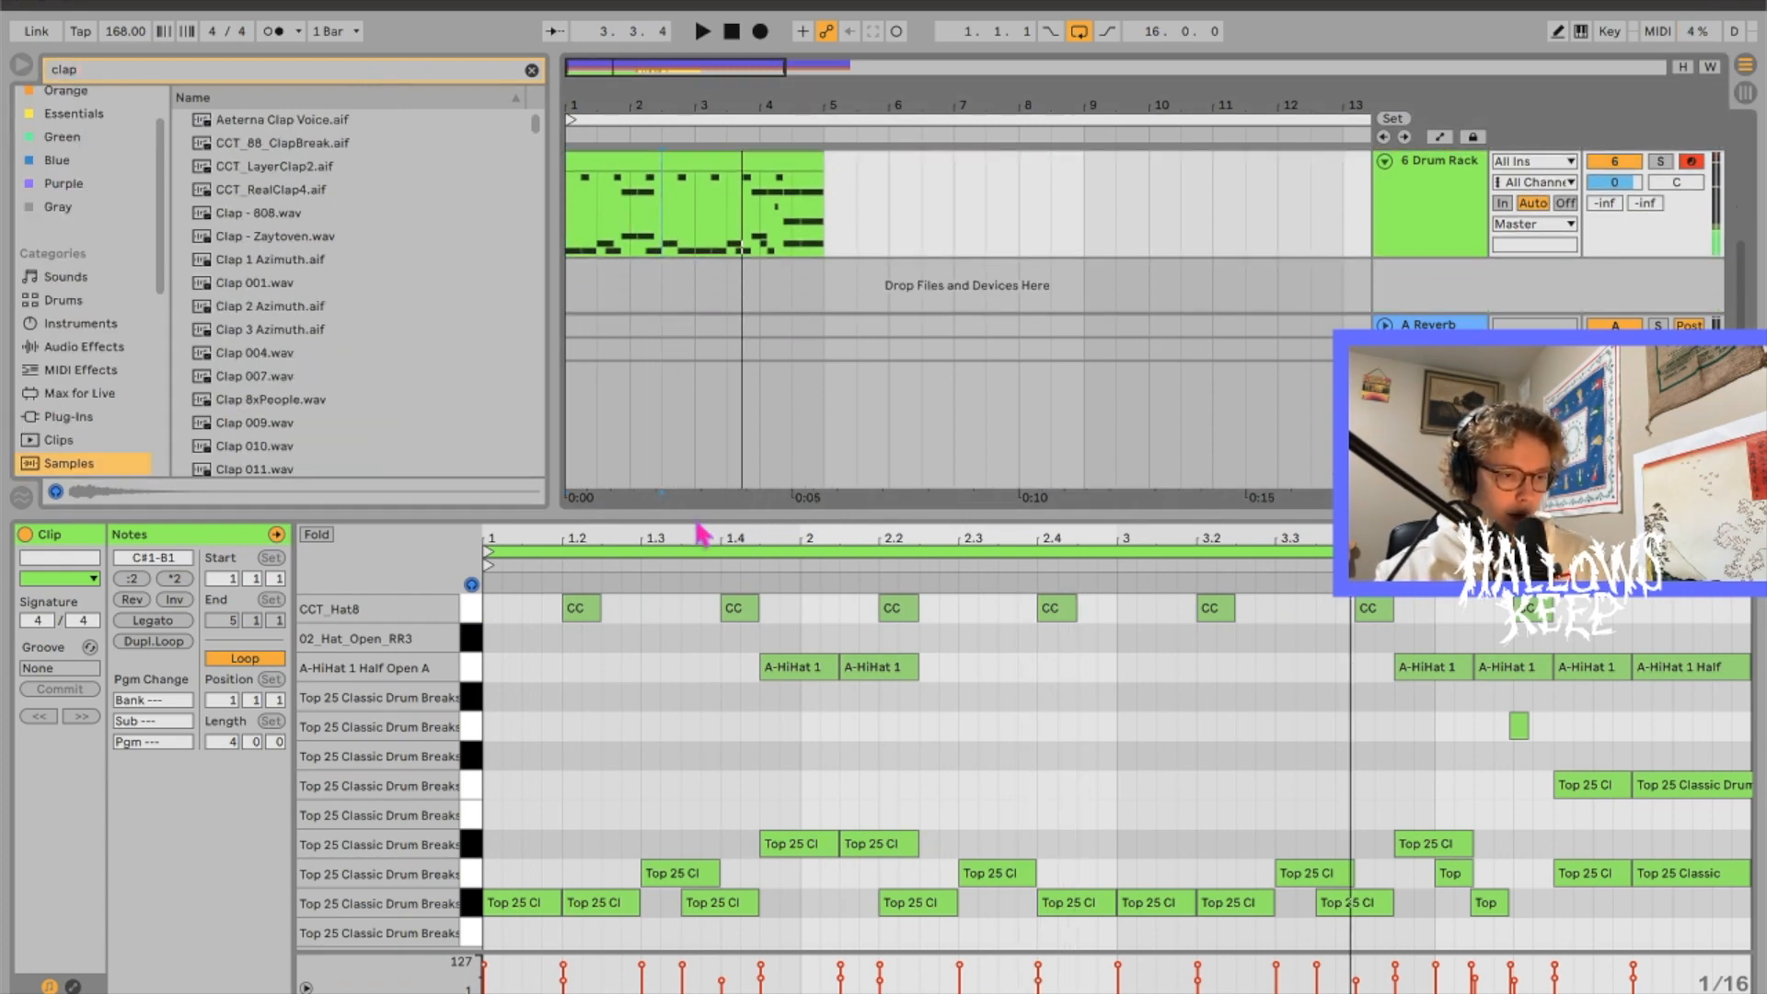
click(692, 511)
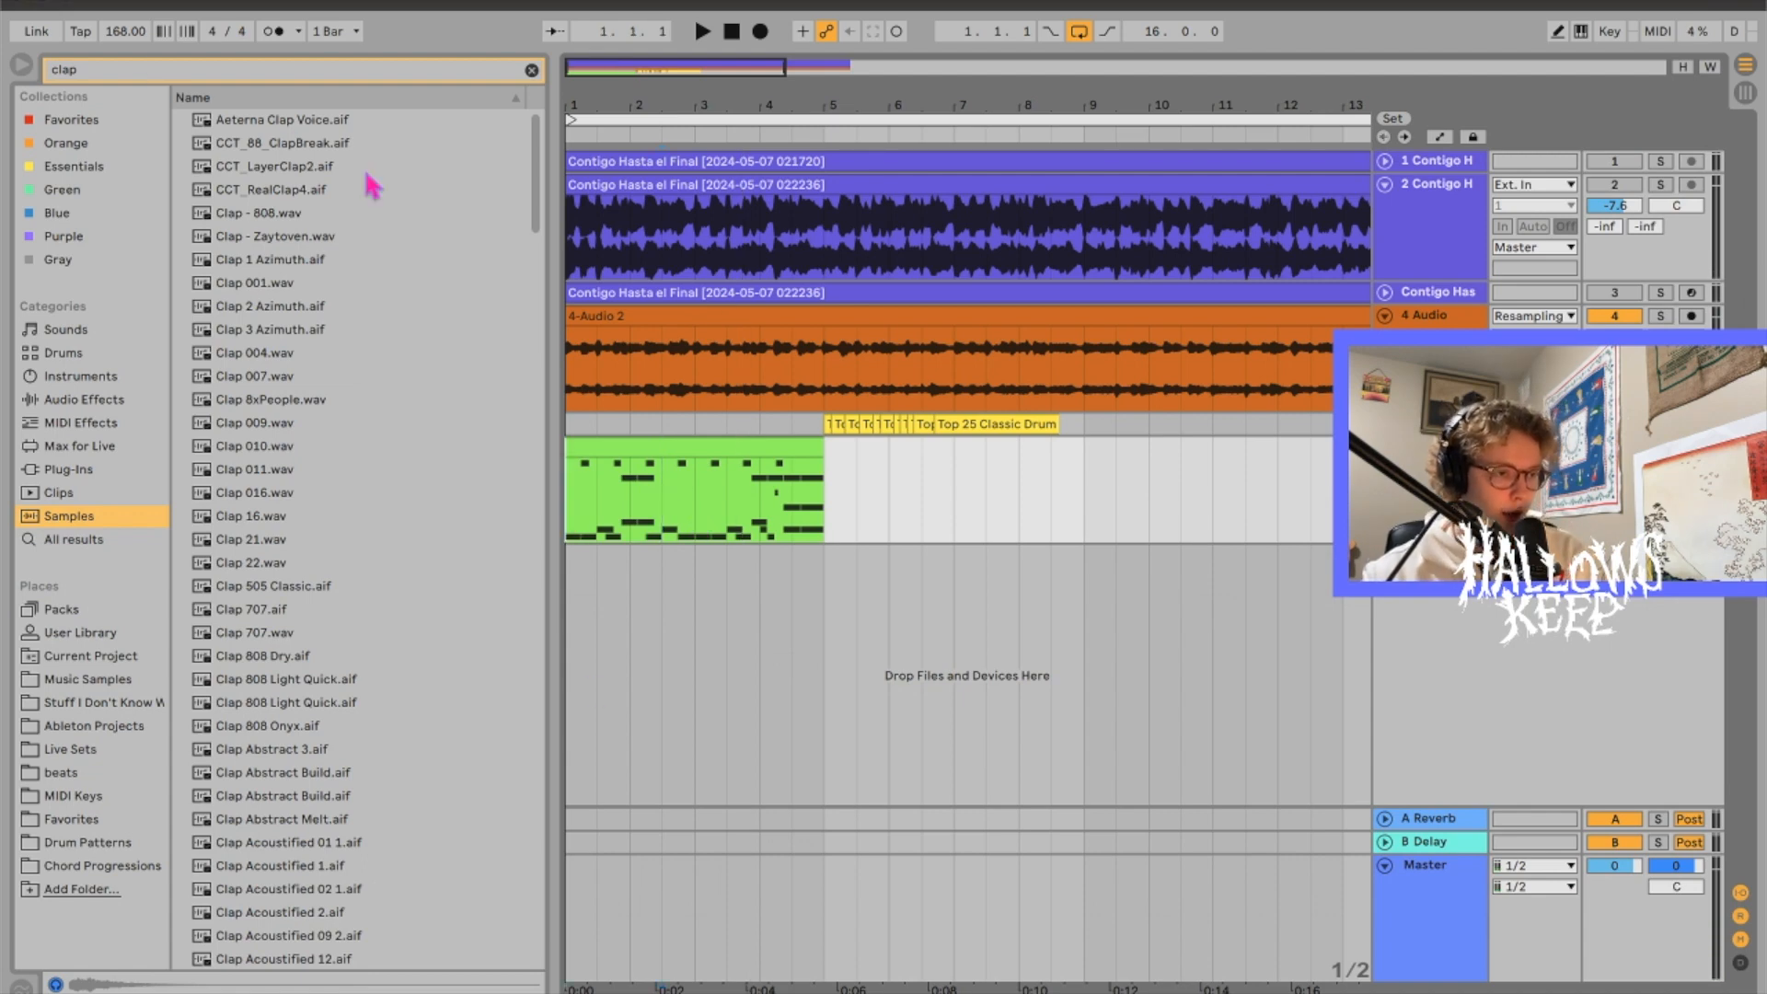
Step: Audition CCT_LayerClap2 and CCT_RealClap4 and place the chosen clap at beat 1.3 on a new audio track
click(287, 168)
click(288, 188)
click(278, 169)
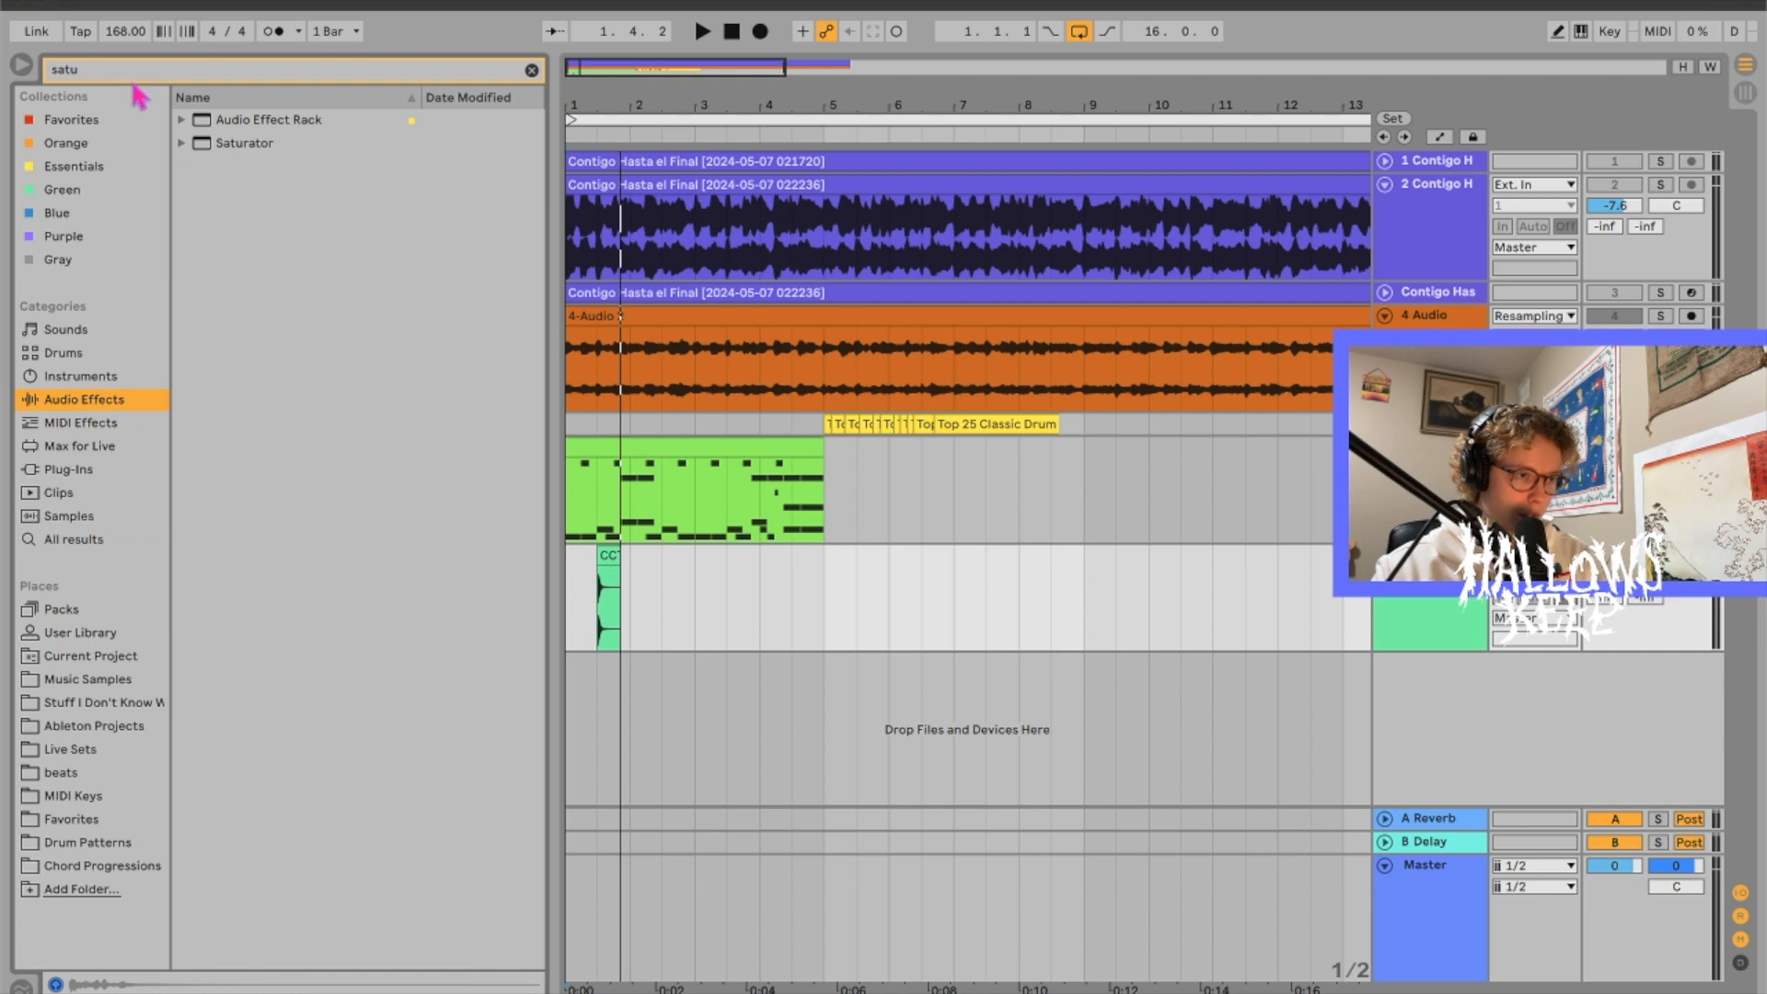
Step: Add Overdrive to the clap track and raise its Drive to 68 % during playback
text(erdr)
double_click(253, 144)
key(space)
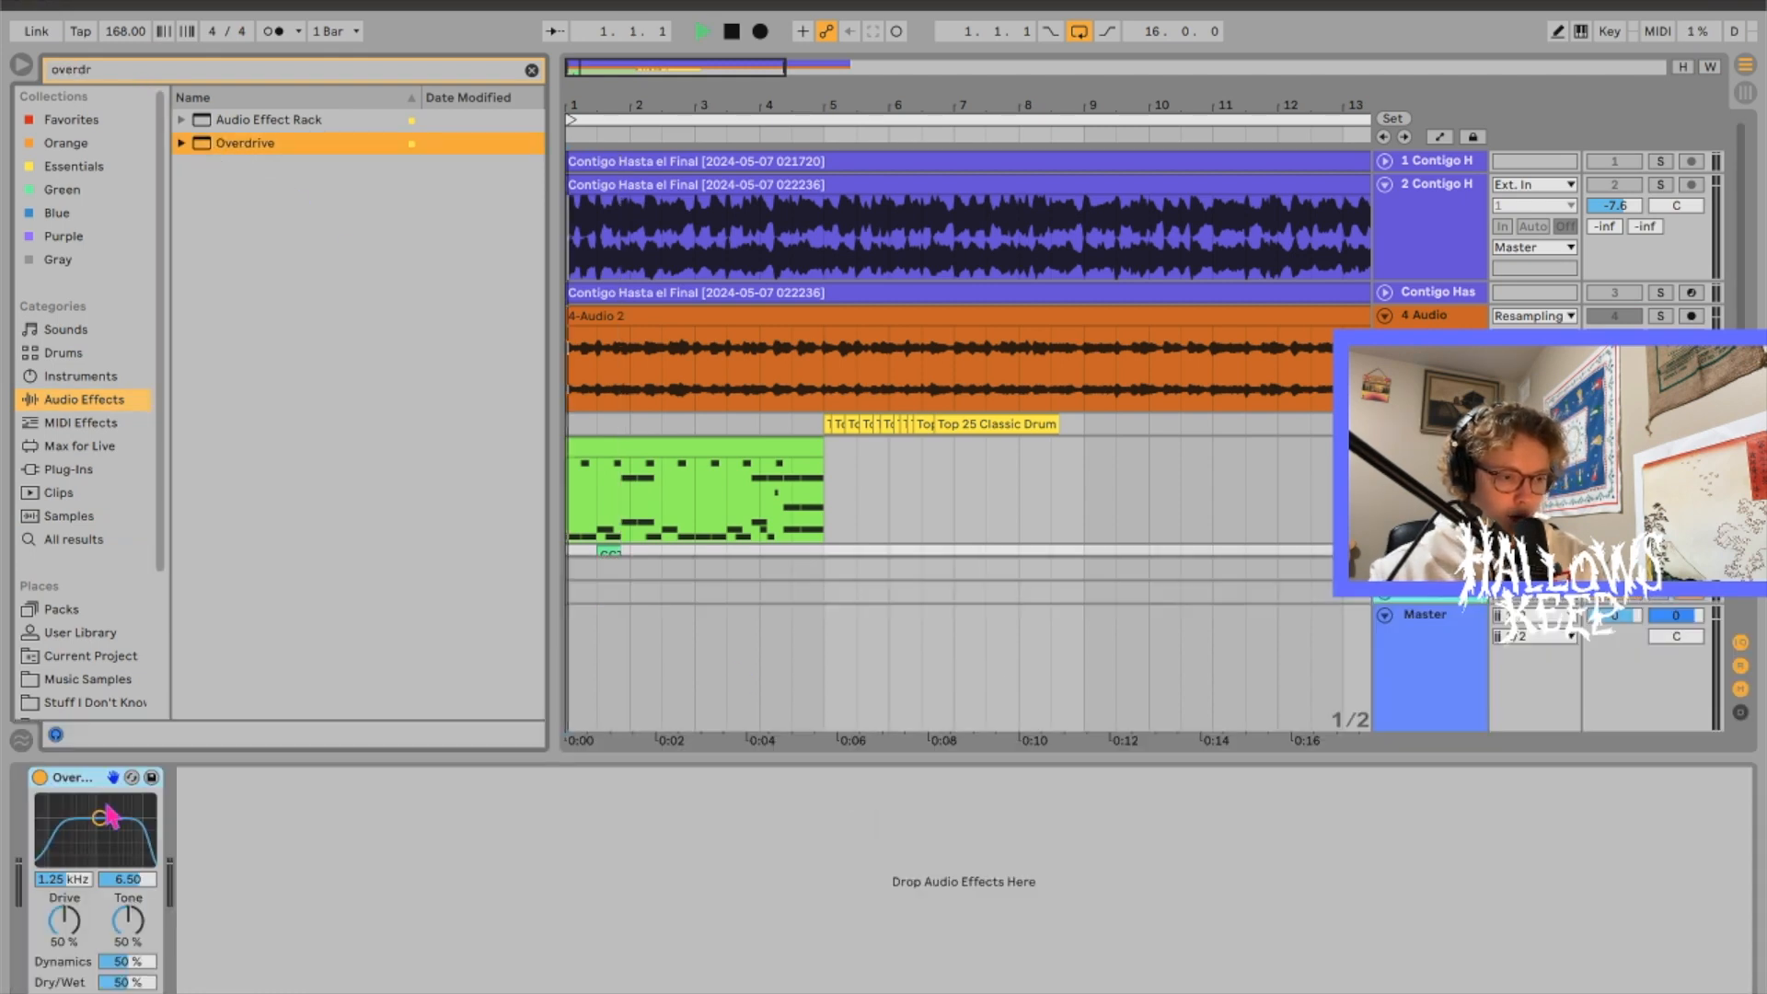
drag(74, 924, 73, 902)
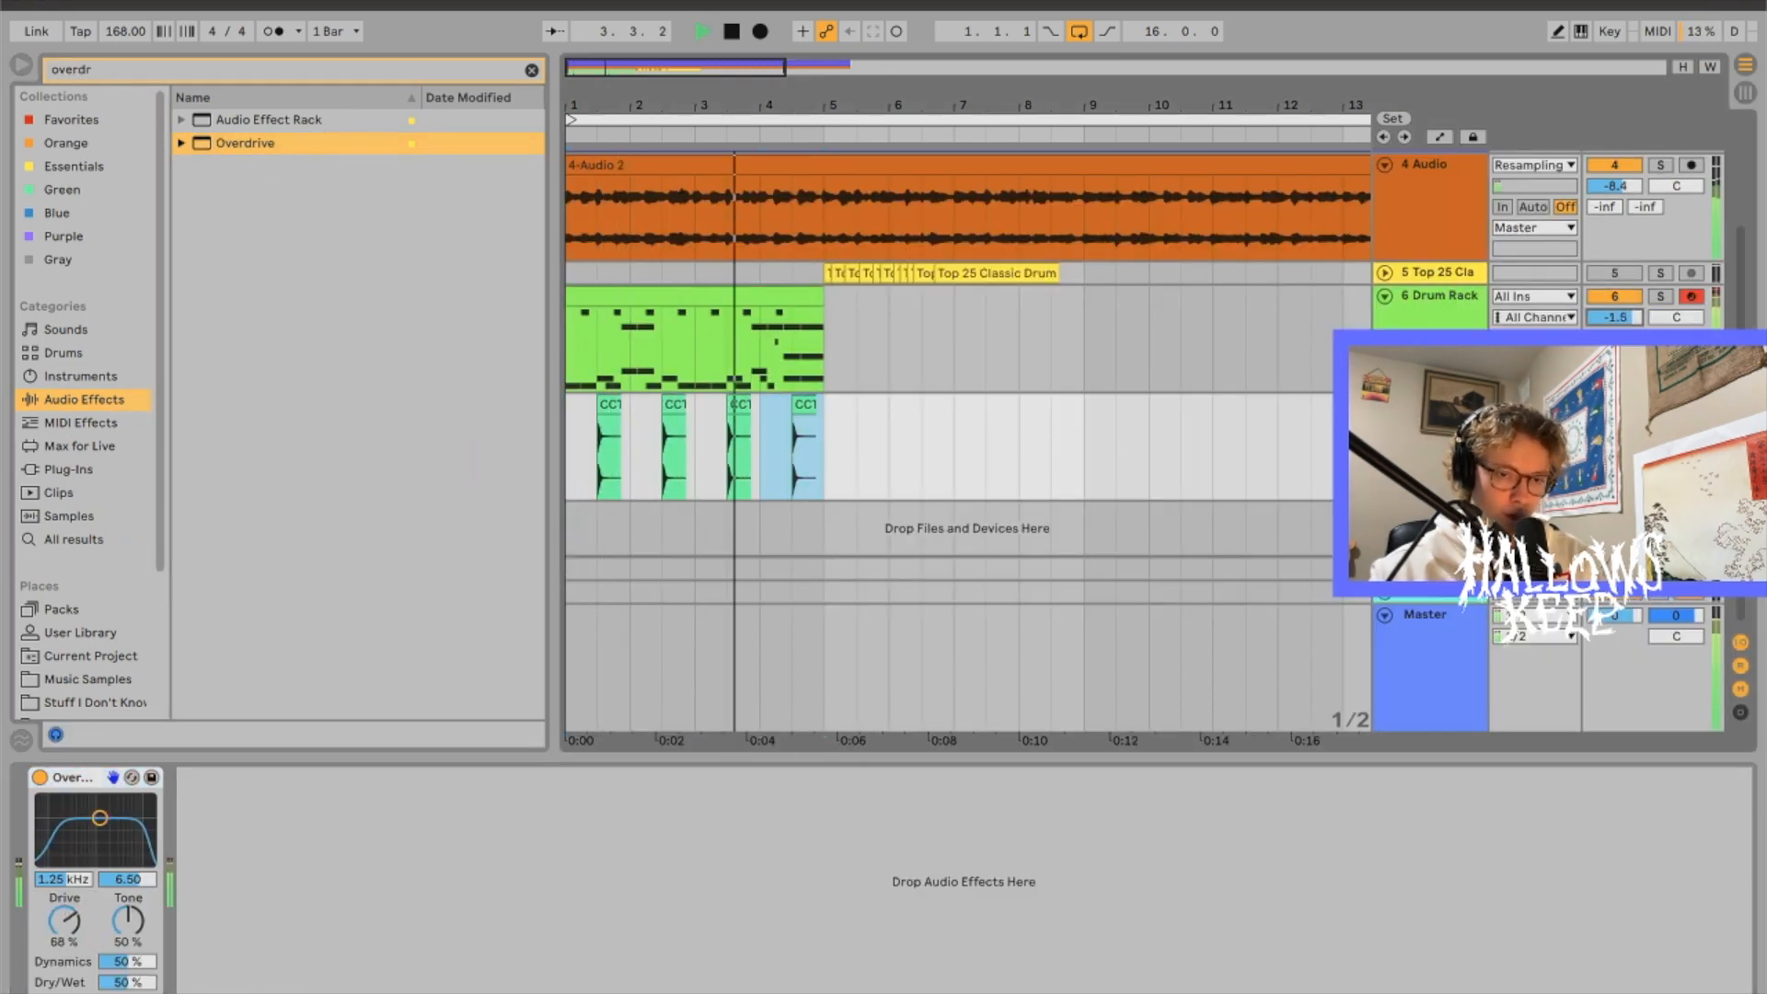
Step: Remove the clap from bar 4 and replay the arrangement from the start
key(space)
key(space)
key(space)
key(Delete)
mouse_move(774, 446)
mouse_down()
mouse_move(846, 447)
mouse_move(809, 447)
mouse_up()
click(571, 446)
key(space)
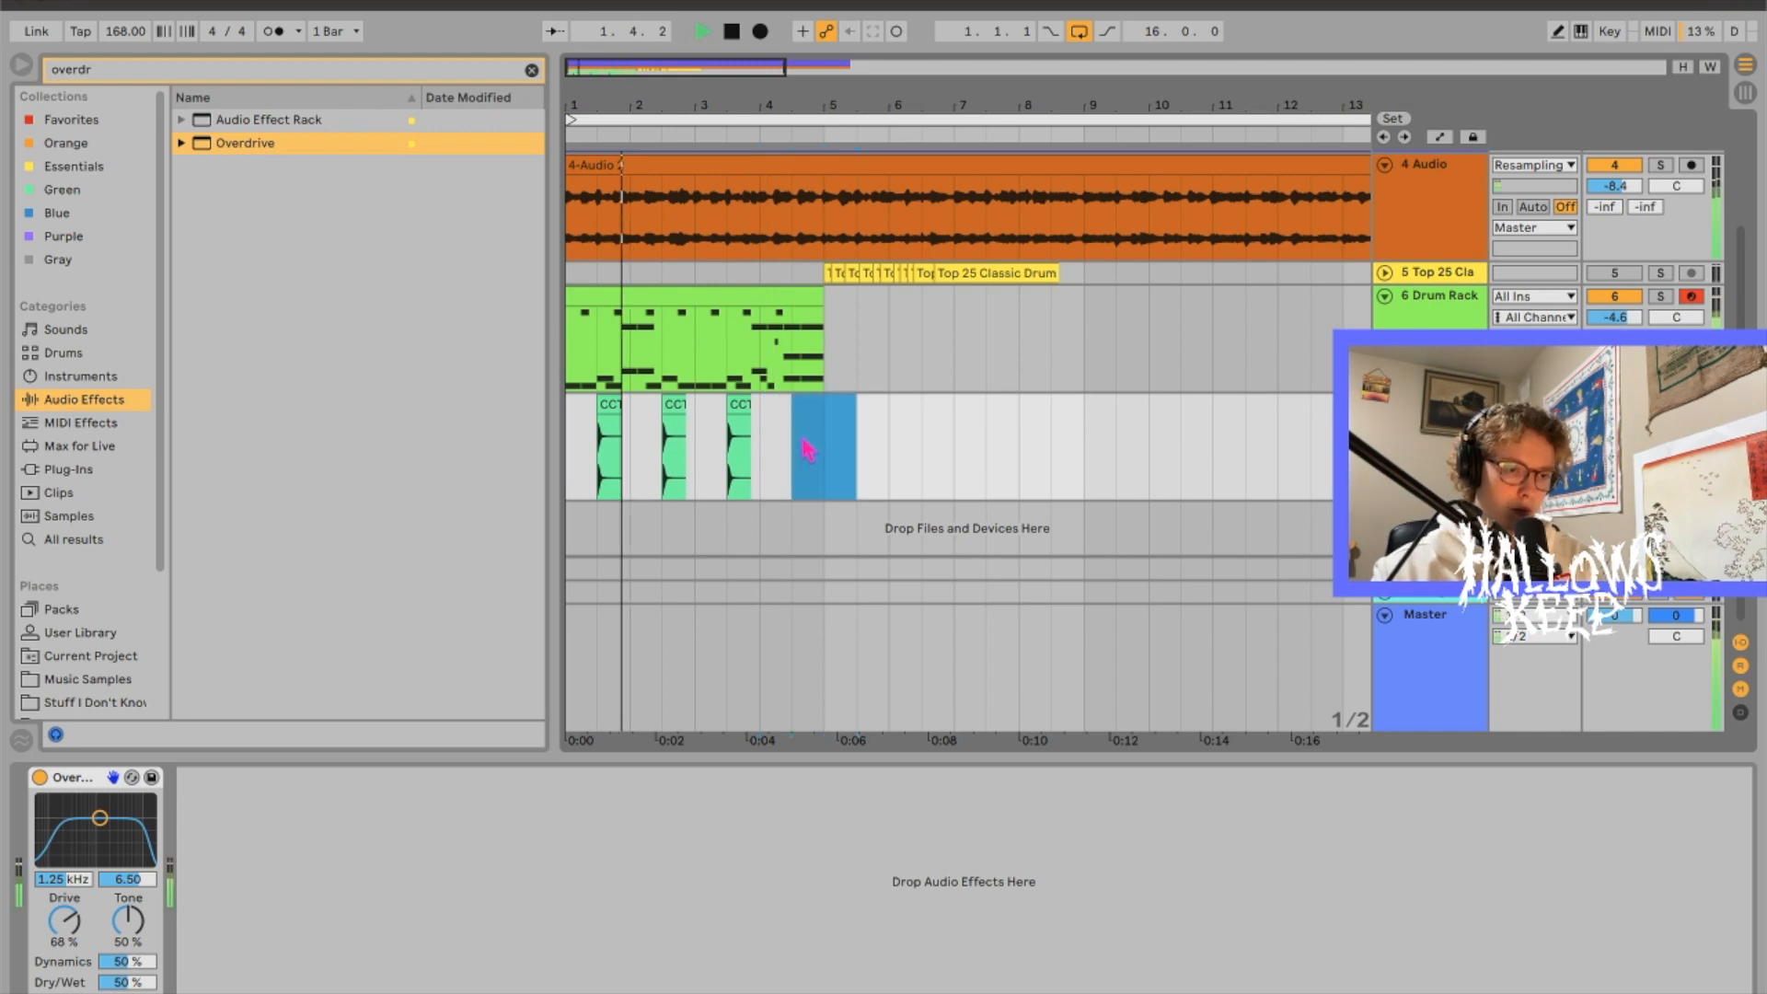
Step: Duplicate the first four bars of the Drum Rack and clap tracks twice
drag(571, 345, 819, 446)
key(super+d)
key(super+d)
drag(775, 105, 876, 343)
key(space)
Step: Copy bar 2 of the Drum Rack and clap tracks and paste it over bar 4
drag(758, 383, 664, 428)
key(super+c)
click(858, 379)
key(super+v)
click(824, 371)
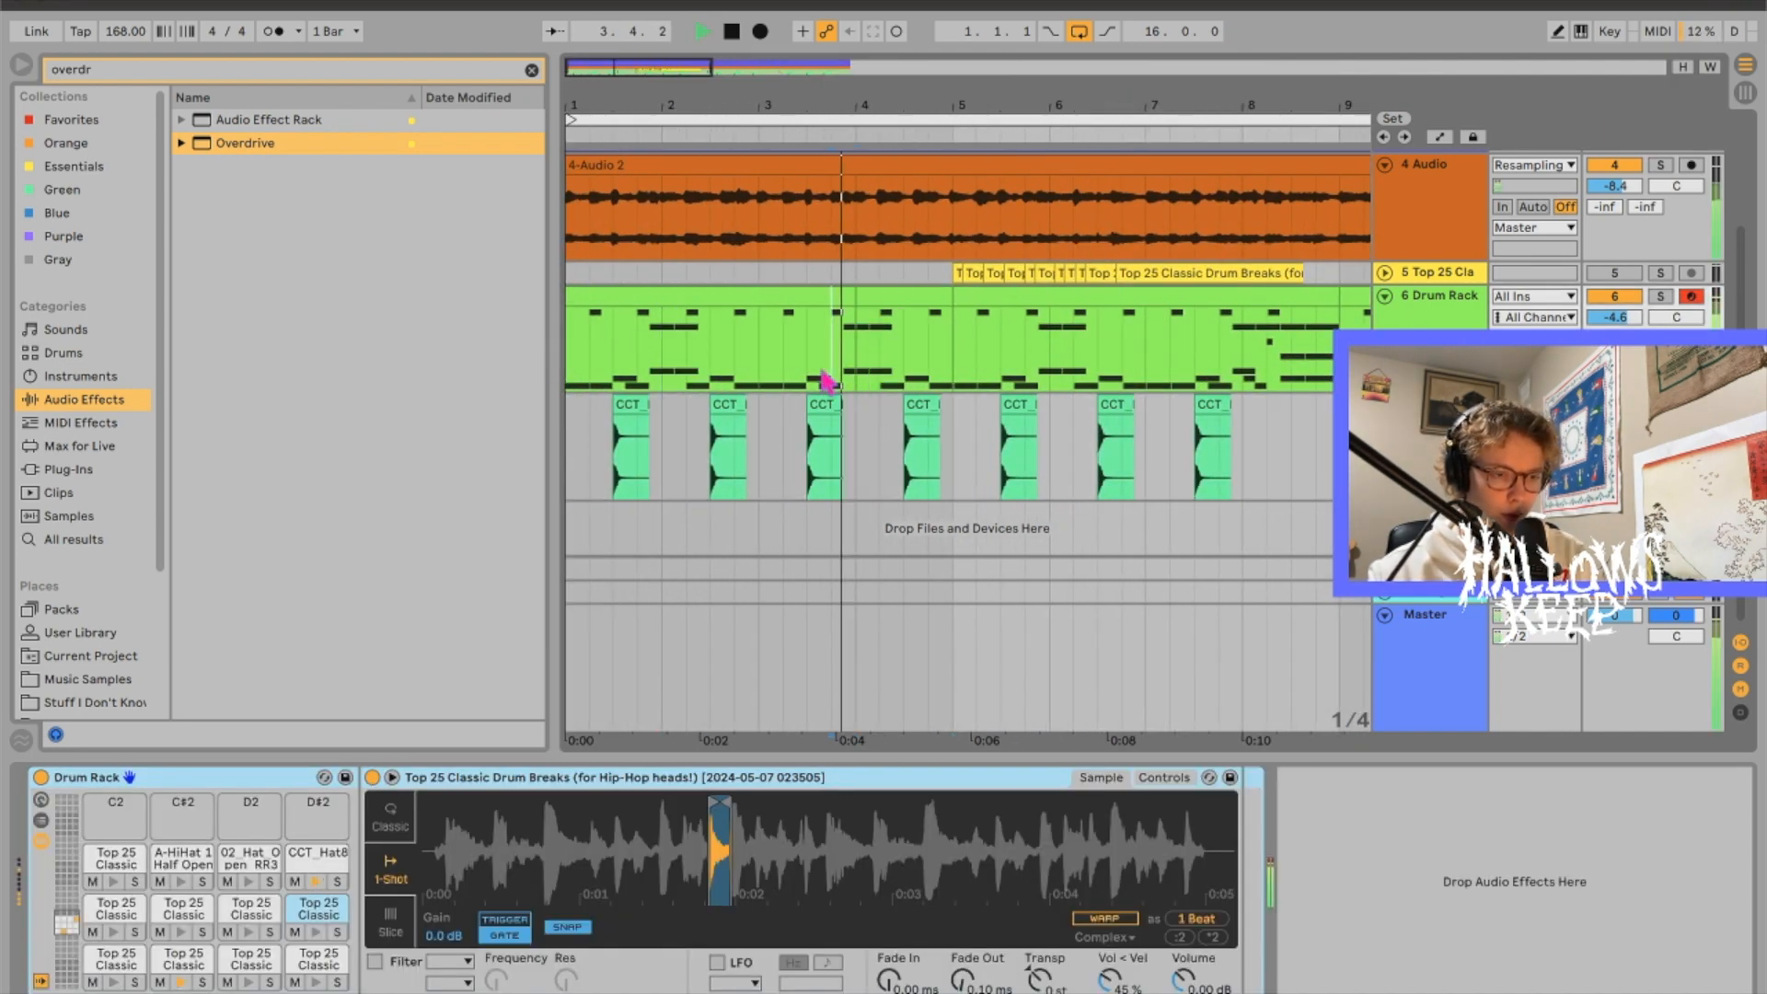
Step: Duplicate bars 1 to 8 of the Drum Rack and clap tracks so they also fill bars 9 to 16
drag(953, 405, 469, 384)
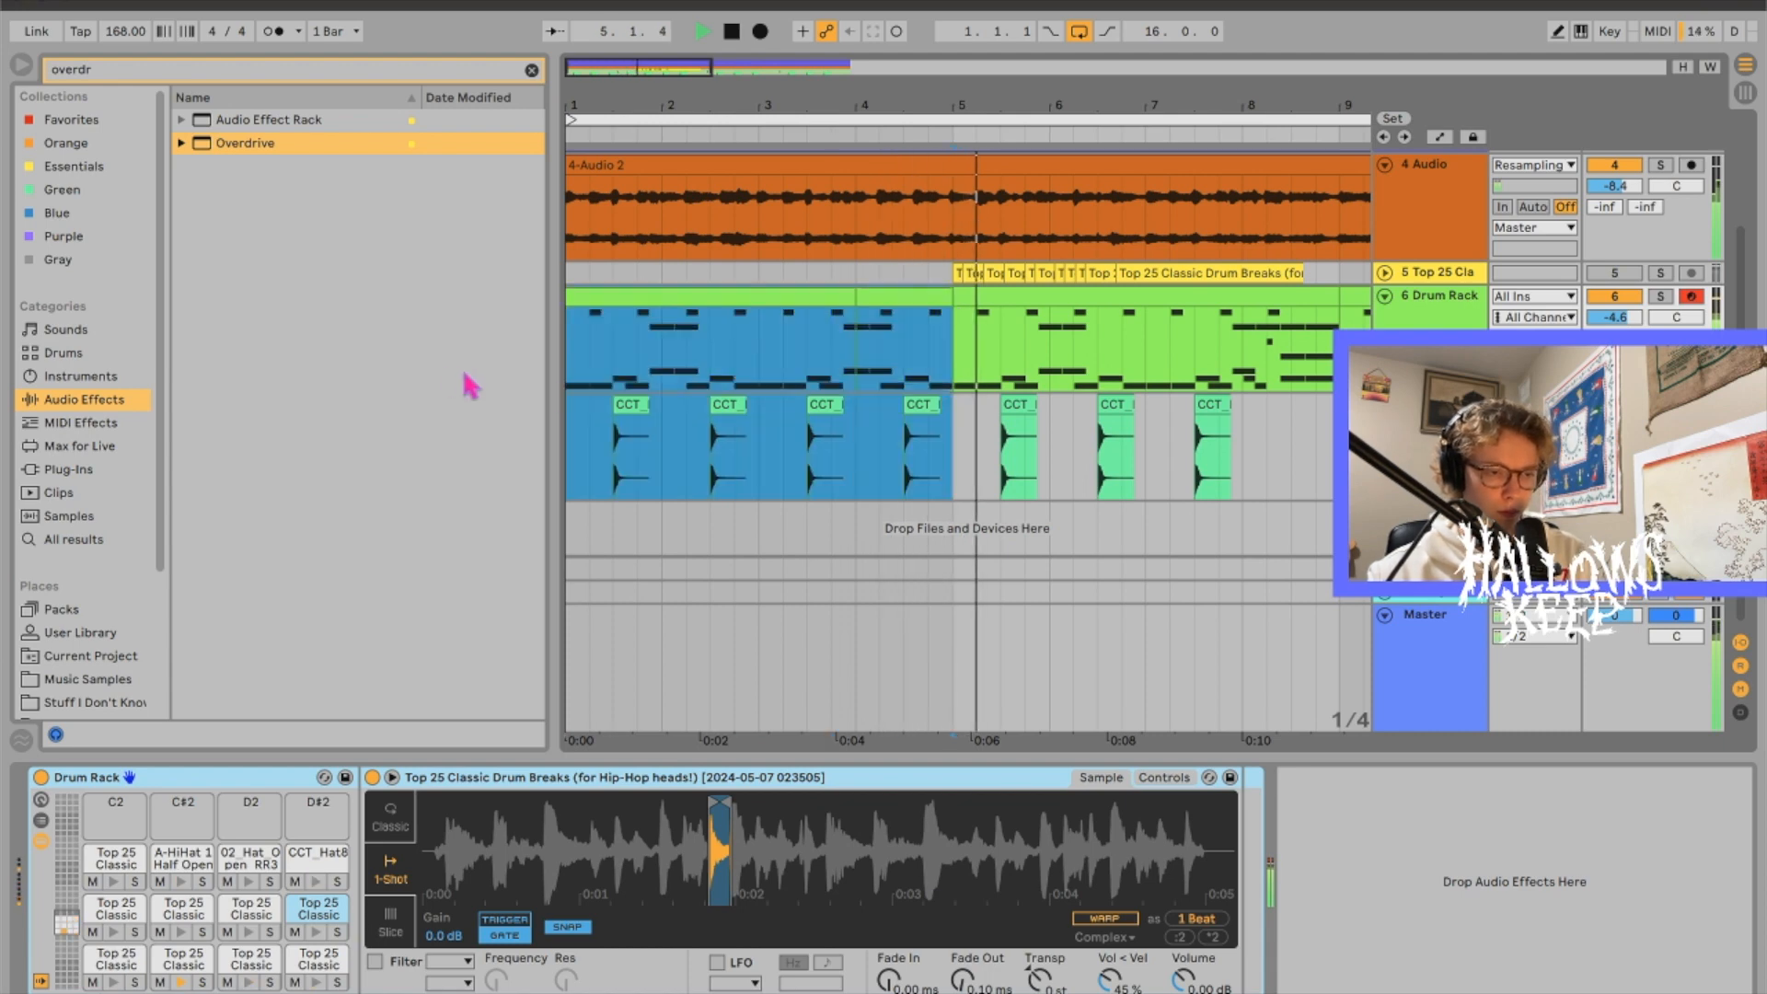
shift+click(1339, 442)
key(super+d)
drag(798, 68, 824, 66)
click(921, 383)
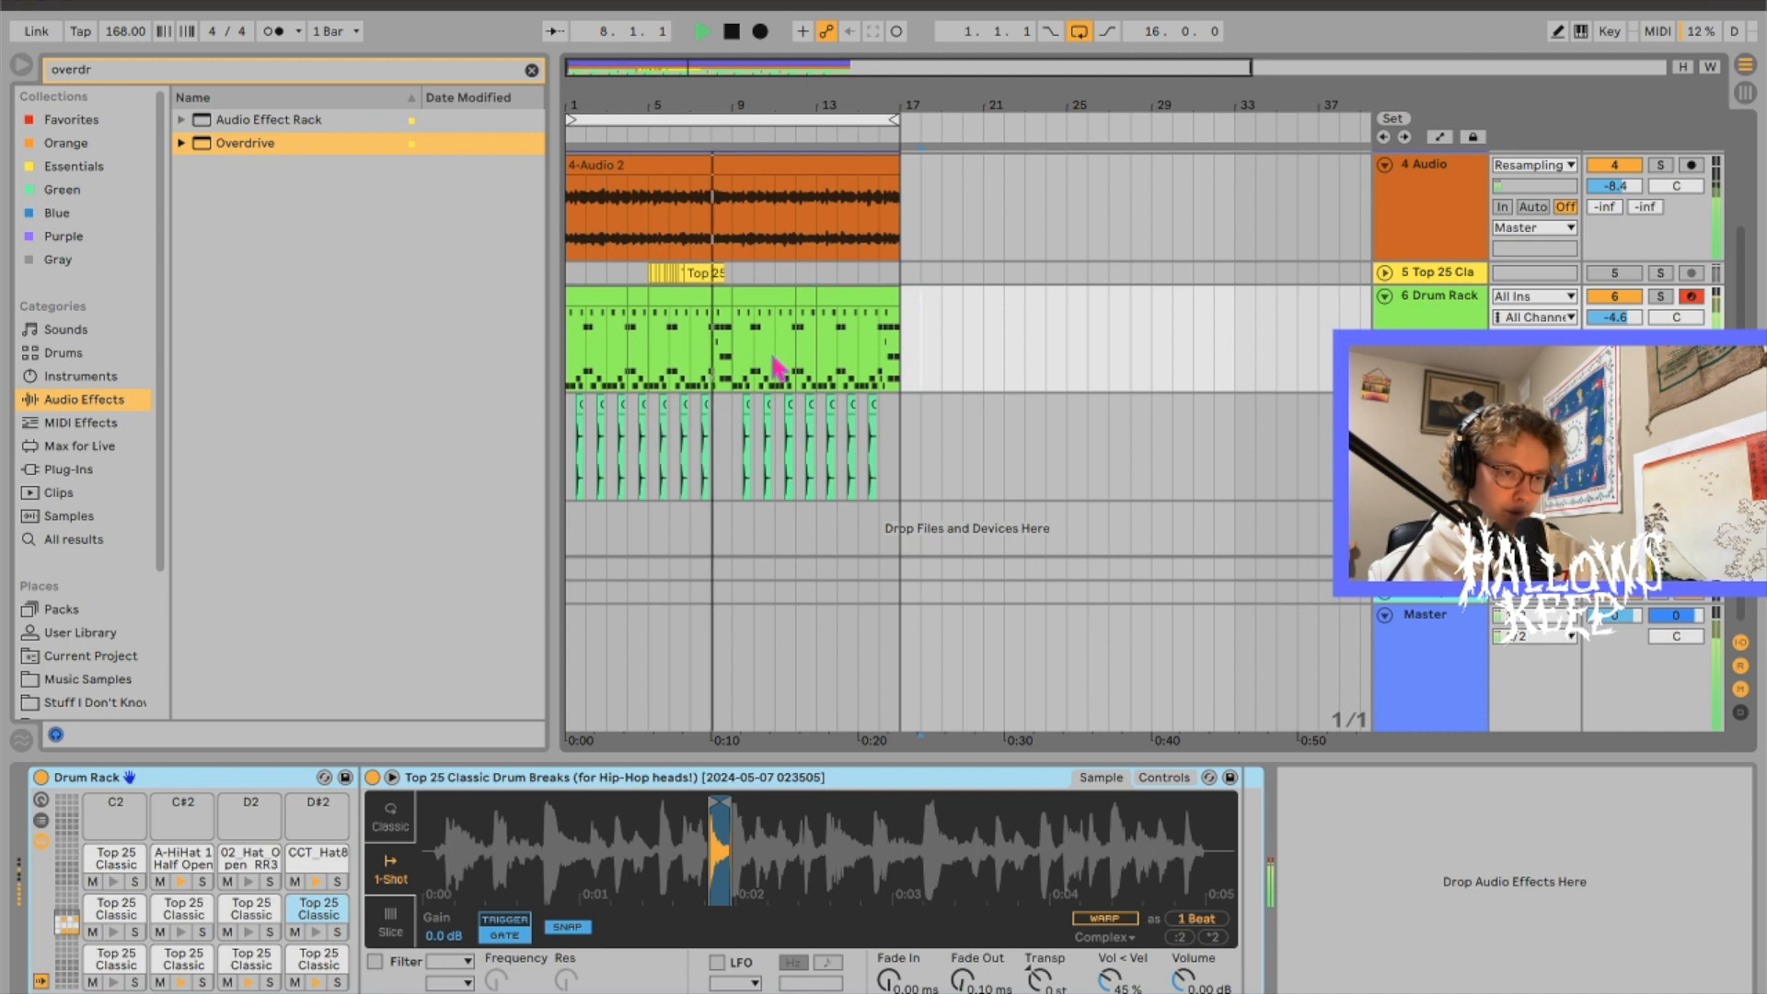
drag(669, 71, 604, 71)
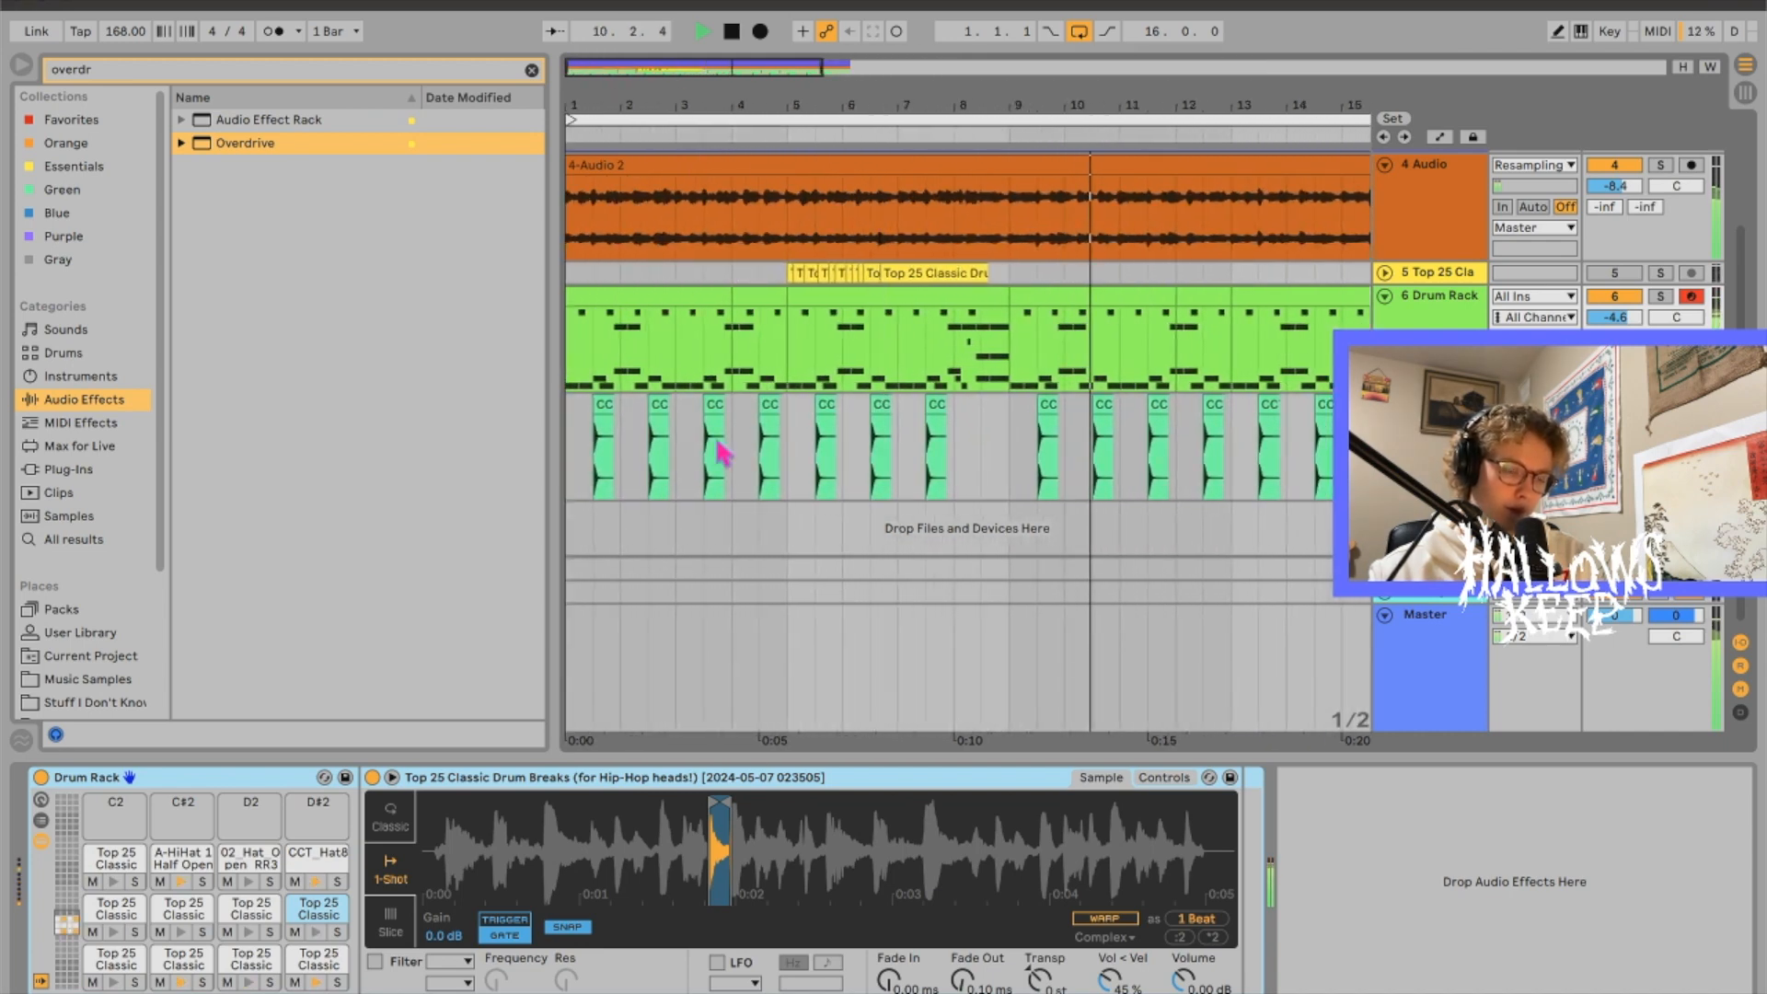
Step: Search the audio effects for "2-2" and add the 2-2 Ping Pong delay preset after Overdrive on the clap track
click(575, 460)
key(space)
key(super+f)
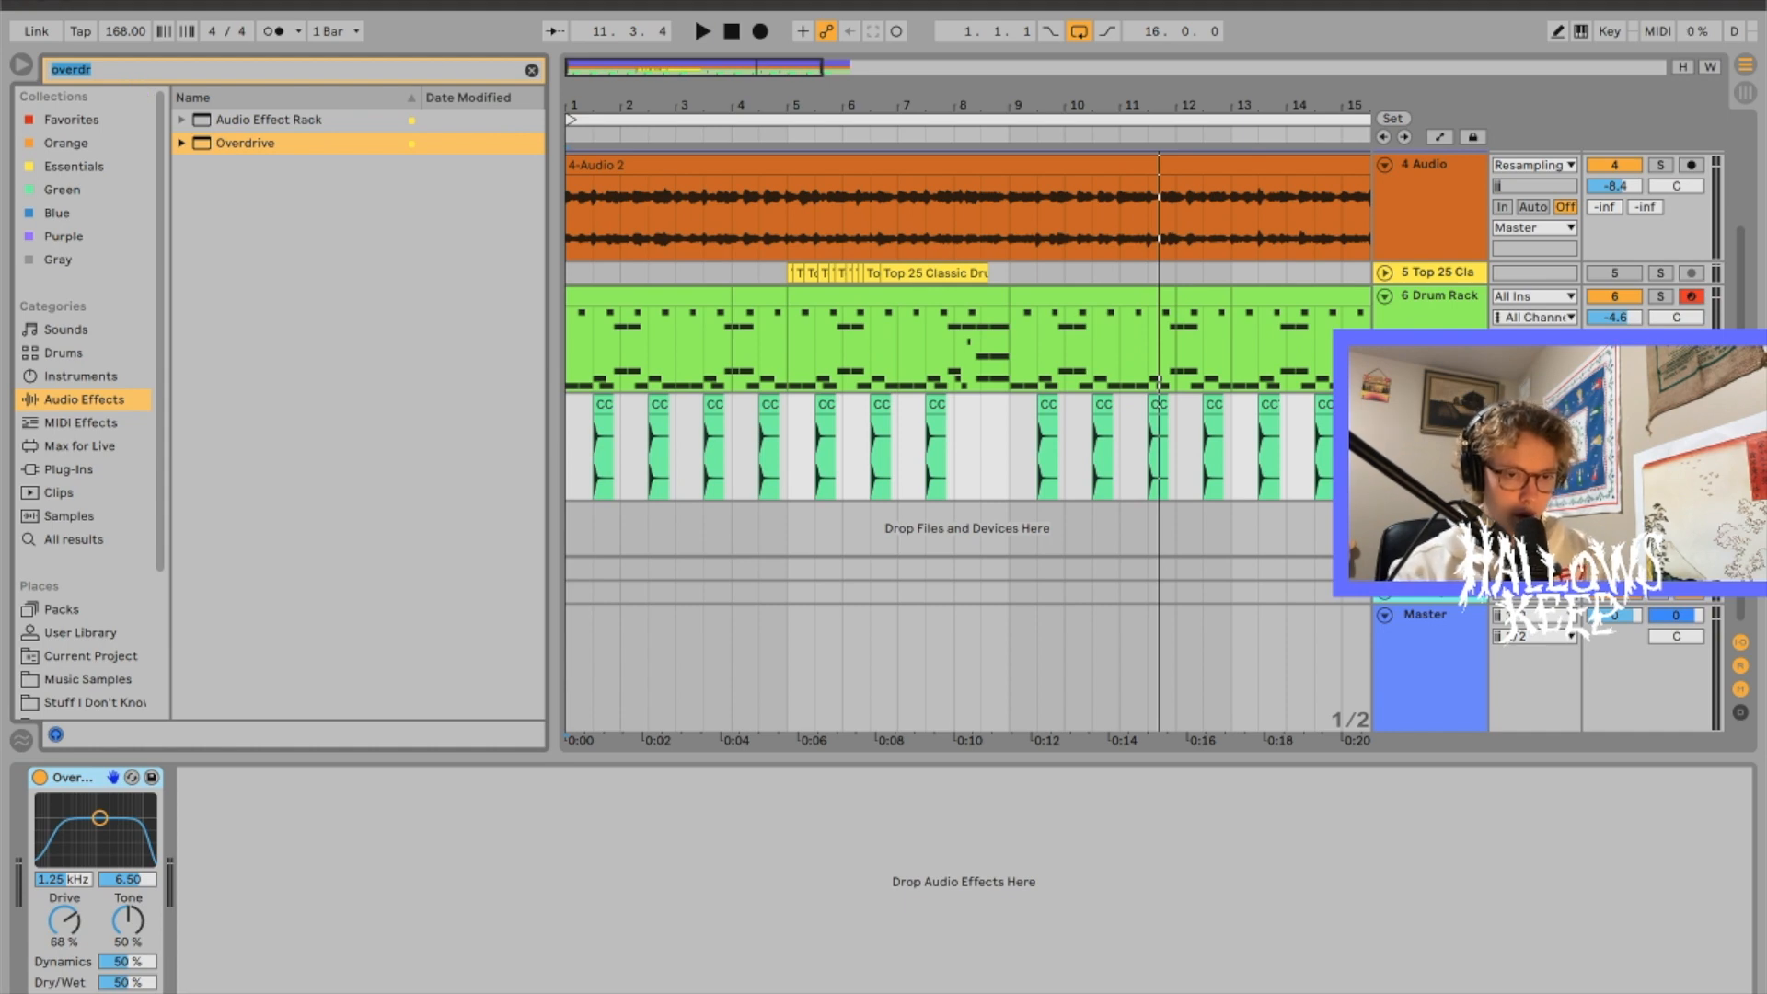
text(2-2)
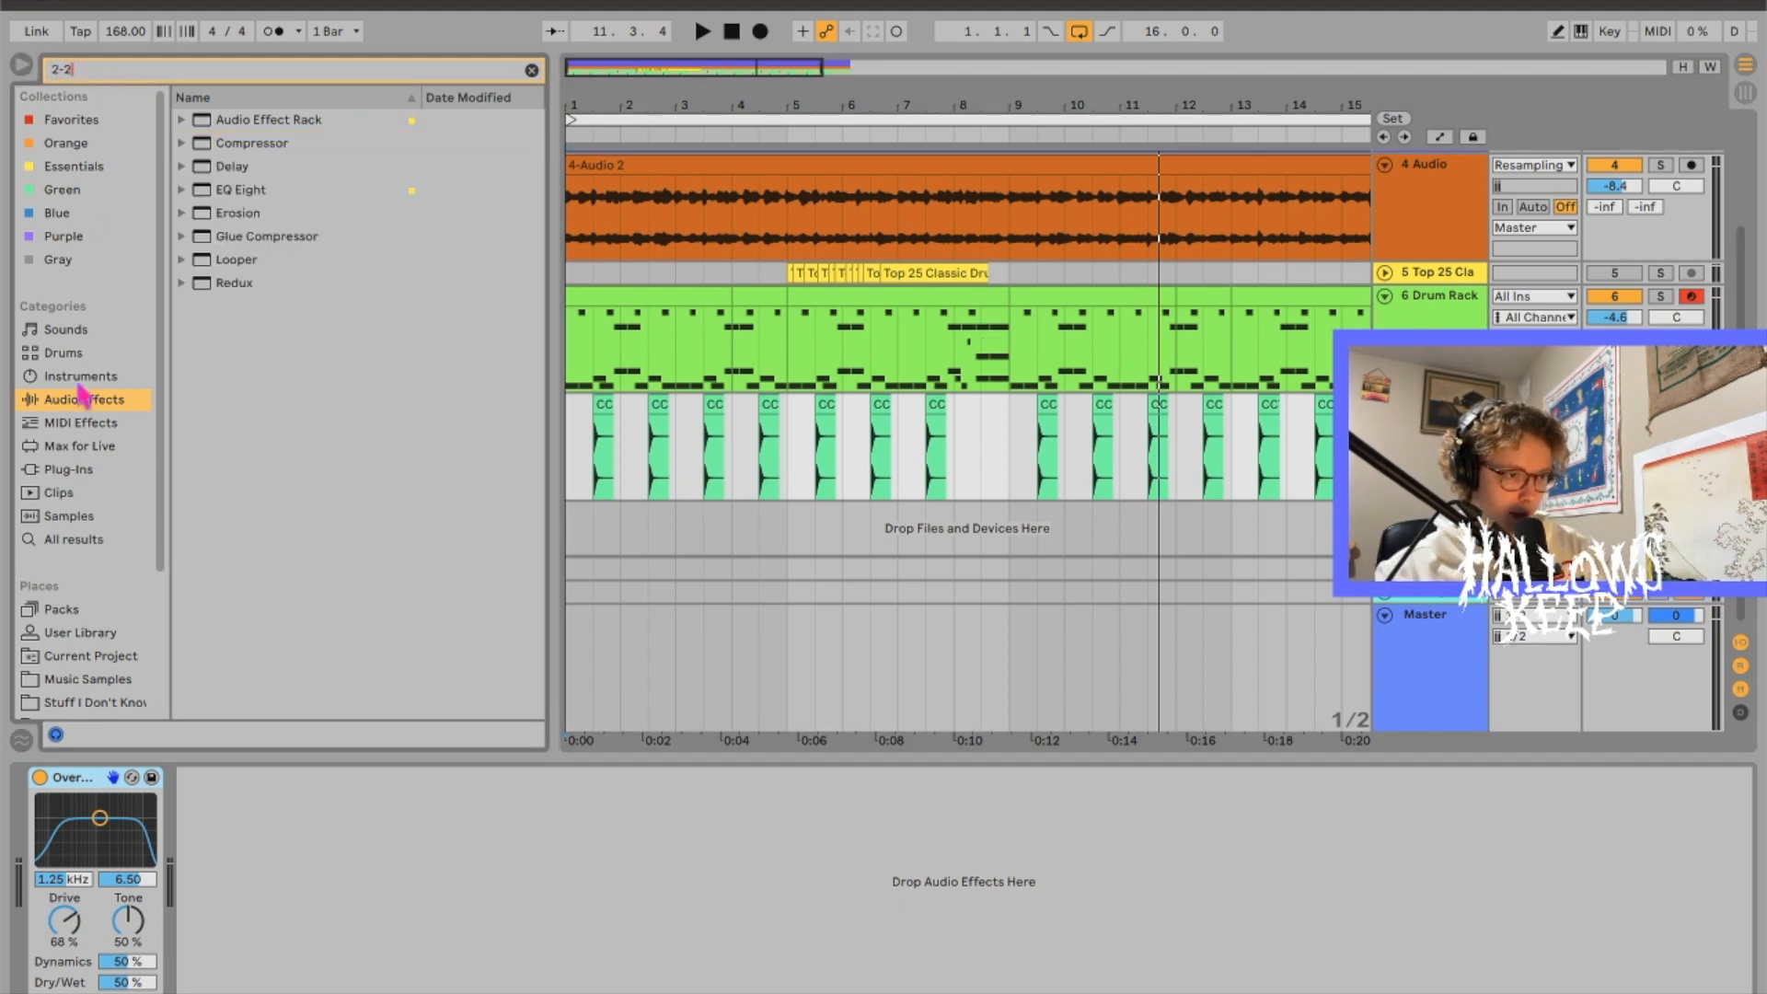
click(197, 166)
drag(276, 189, 200, 860)
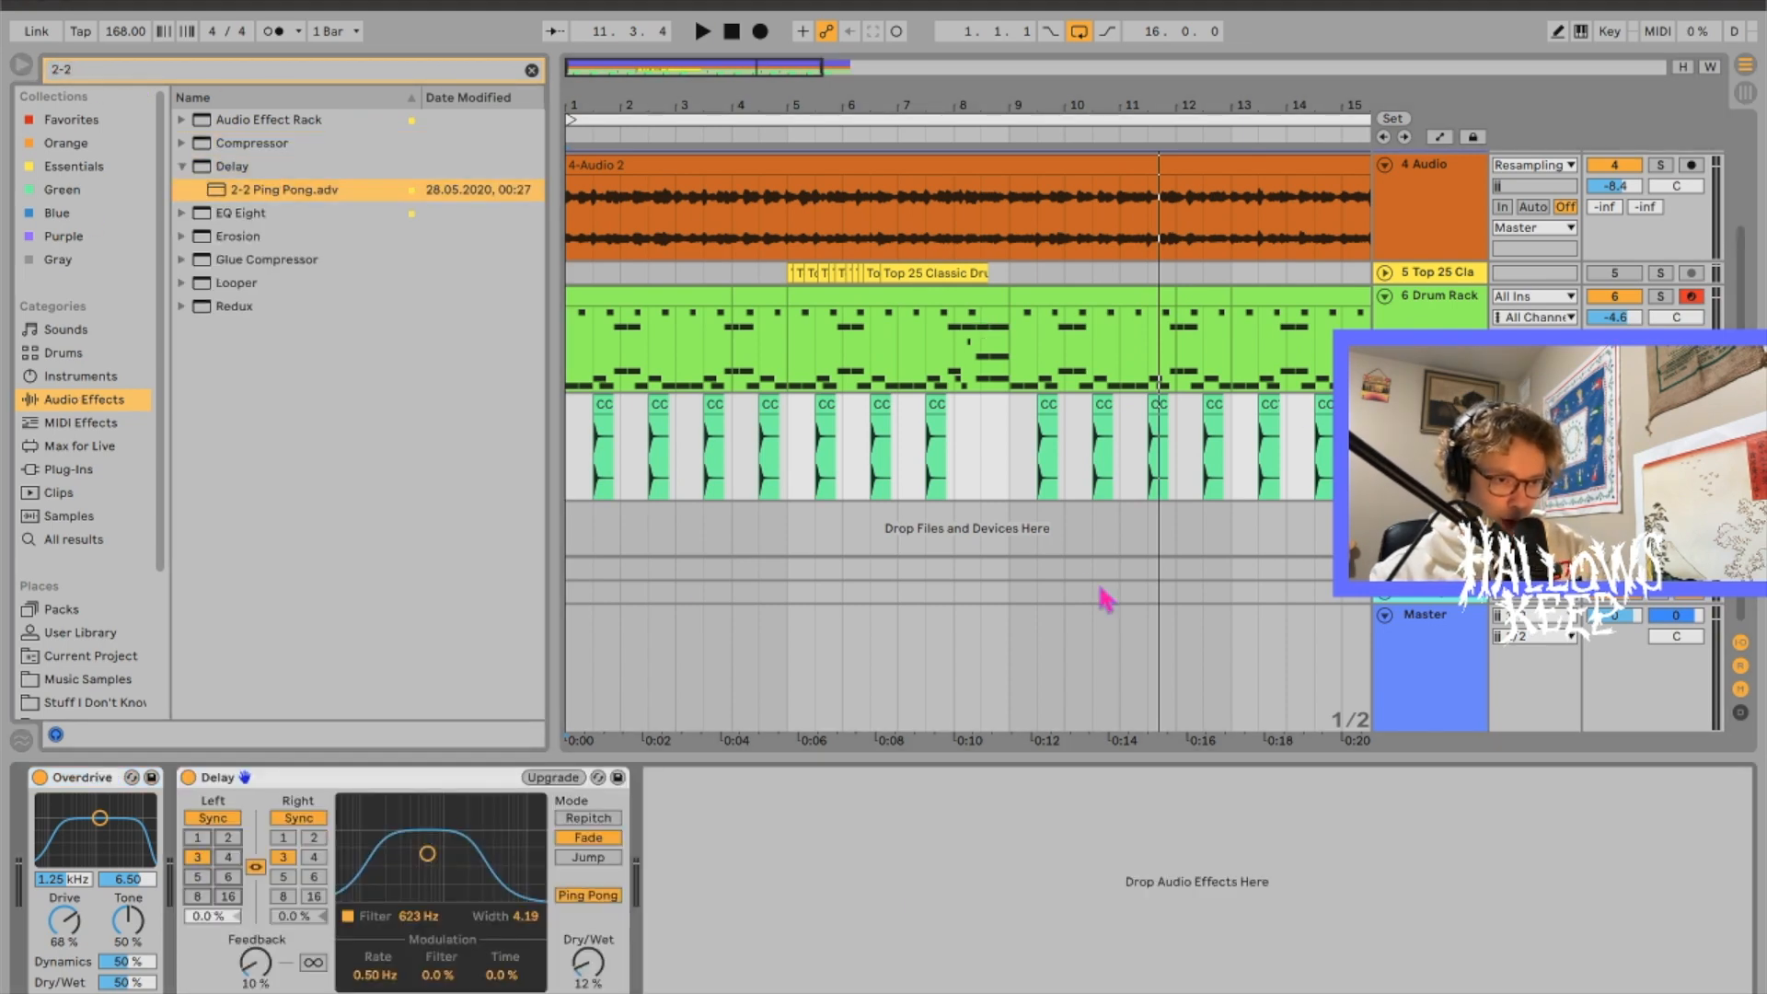
Step: Set the clap track's Delay to 43% Dry/Wet and 20% Feedback while playing the section from bar 7
click(915, 467)
key(space)
drag(587, 962, 587, 929)
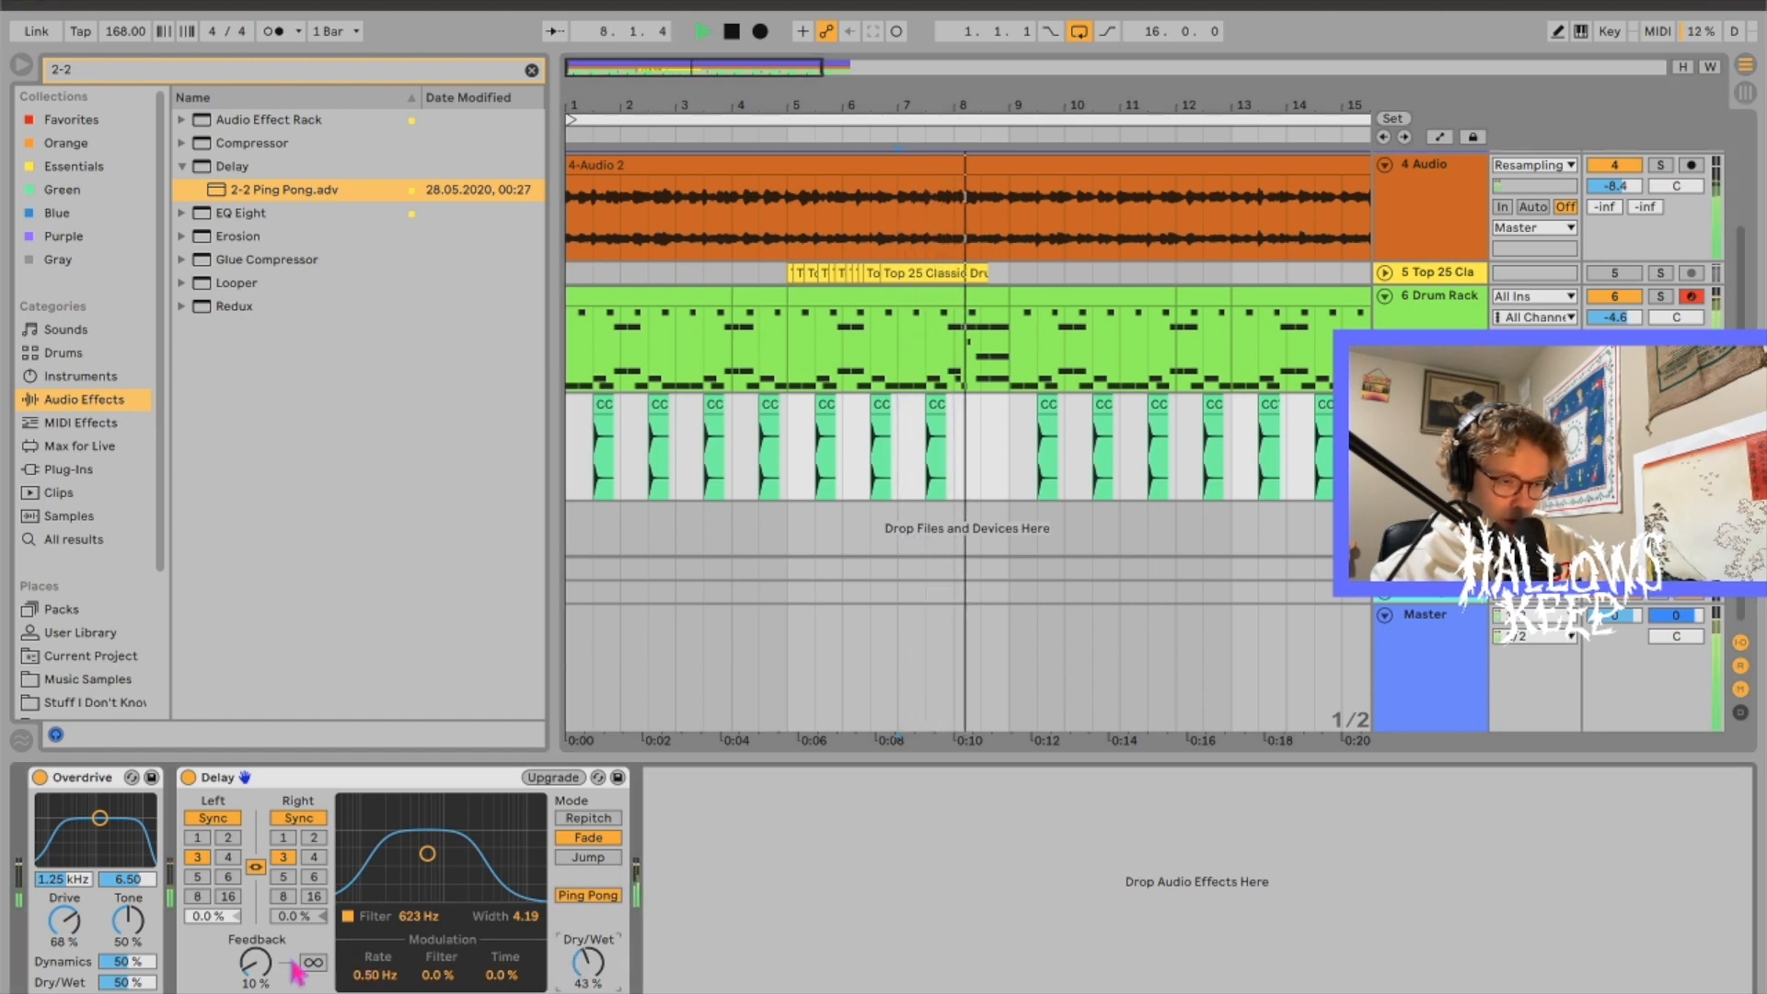
drag(256, 961, 256, 960)
key(space)
key(space)
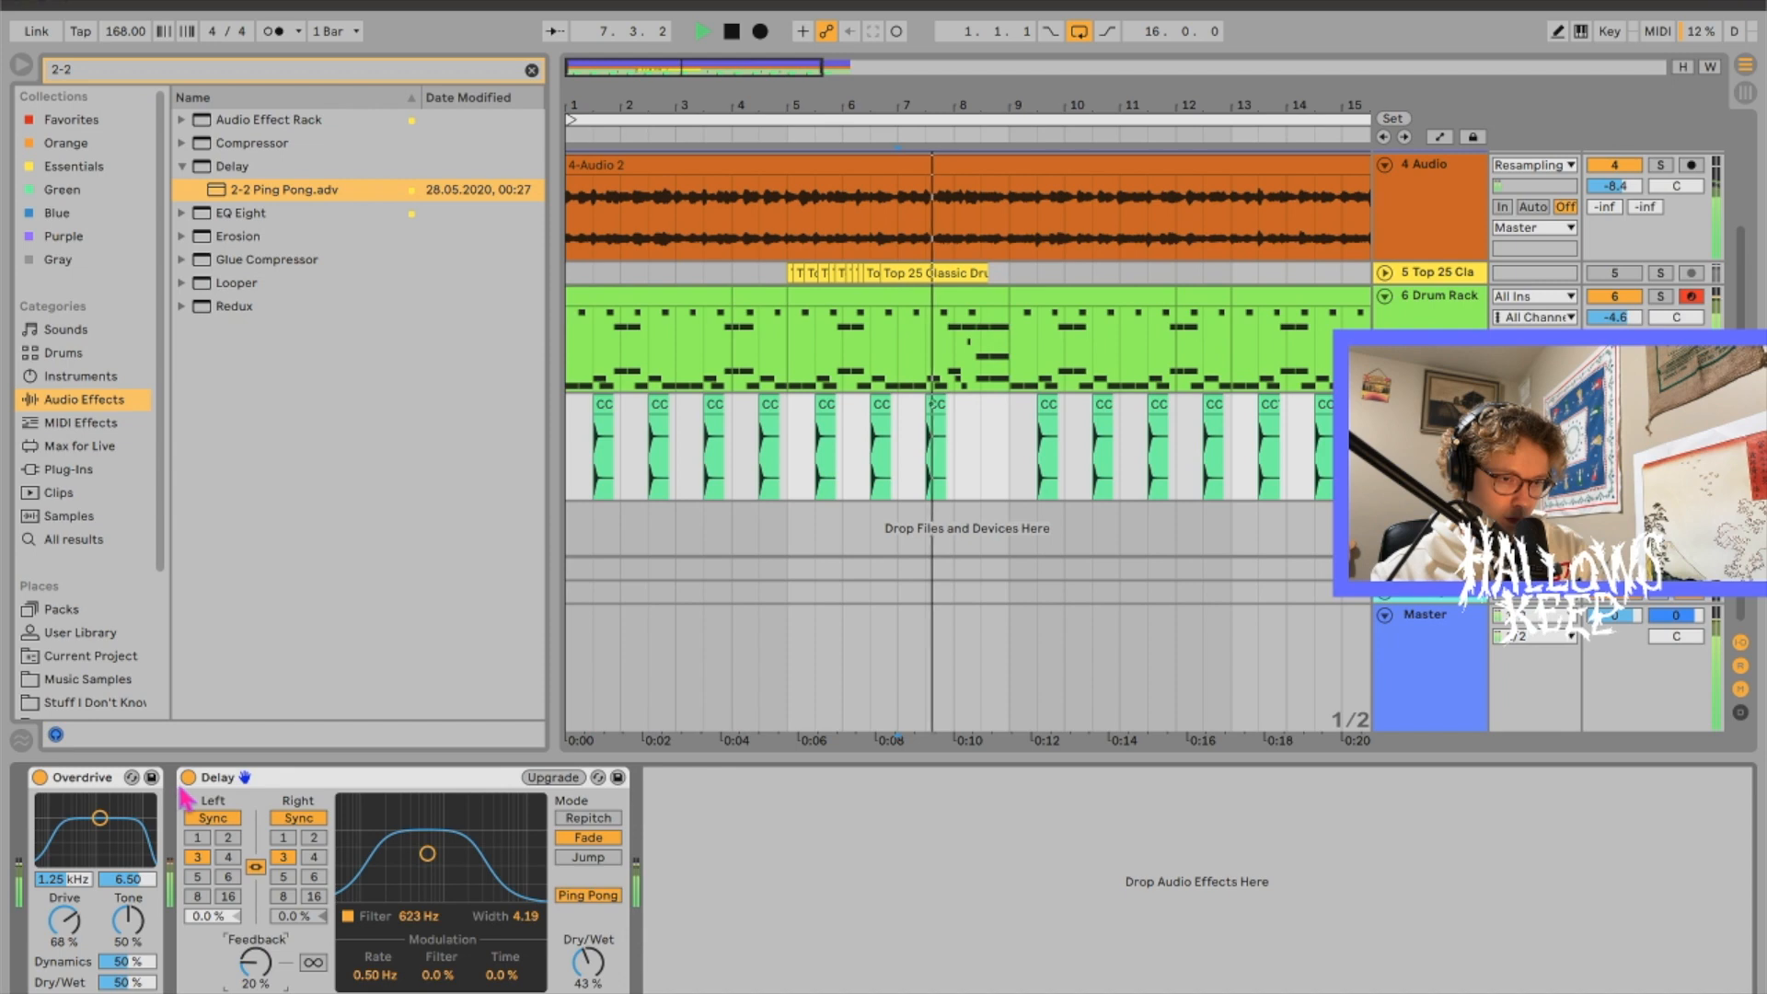
key(space)
Step: Automate the clap track's Delay to switch on only from bar 7.3 to bar 9, and set its filter to 866 Hz with width 3.30
click(188, 778)
key(a)
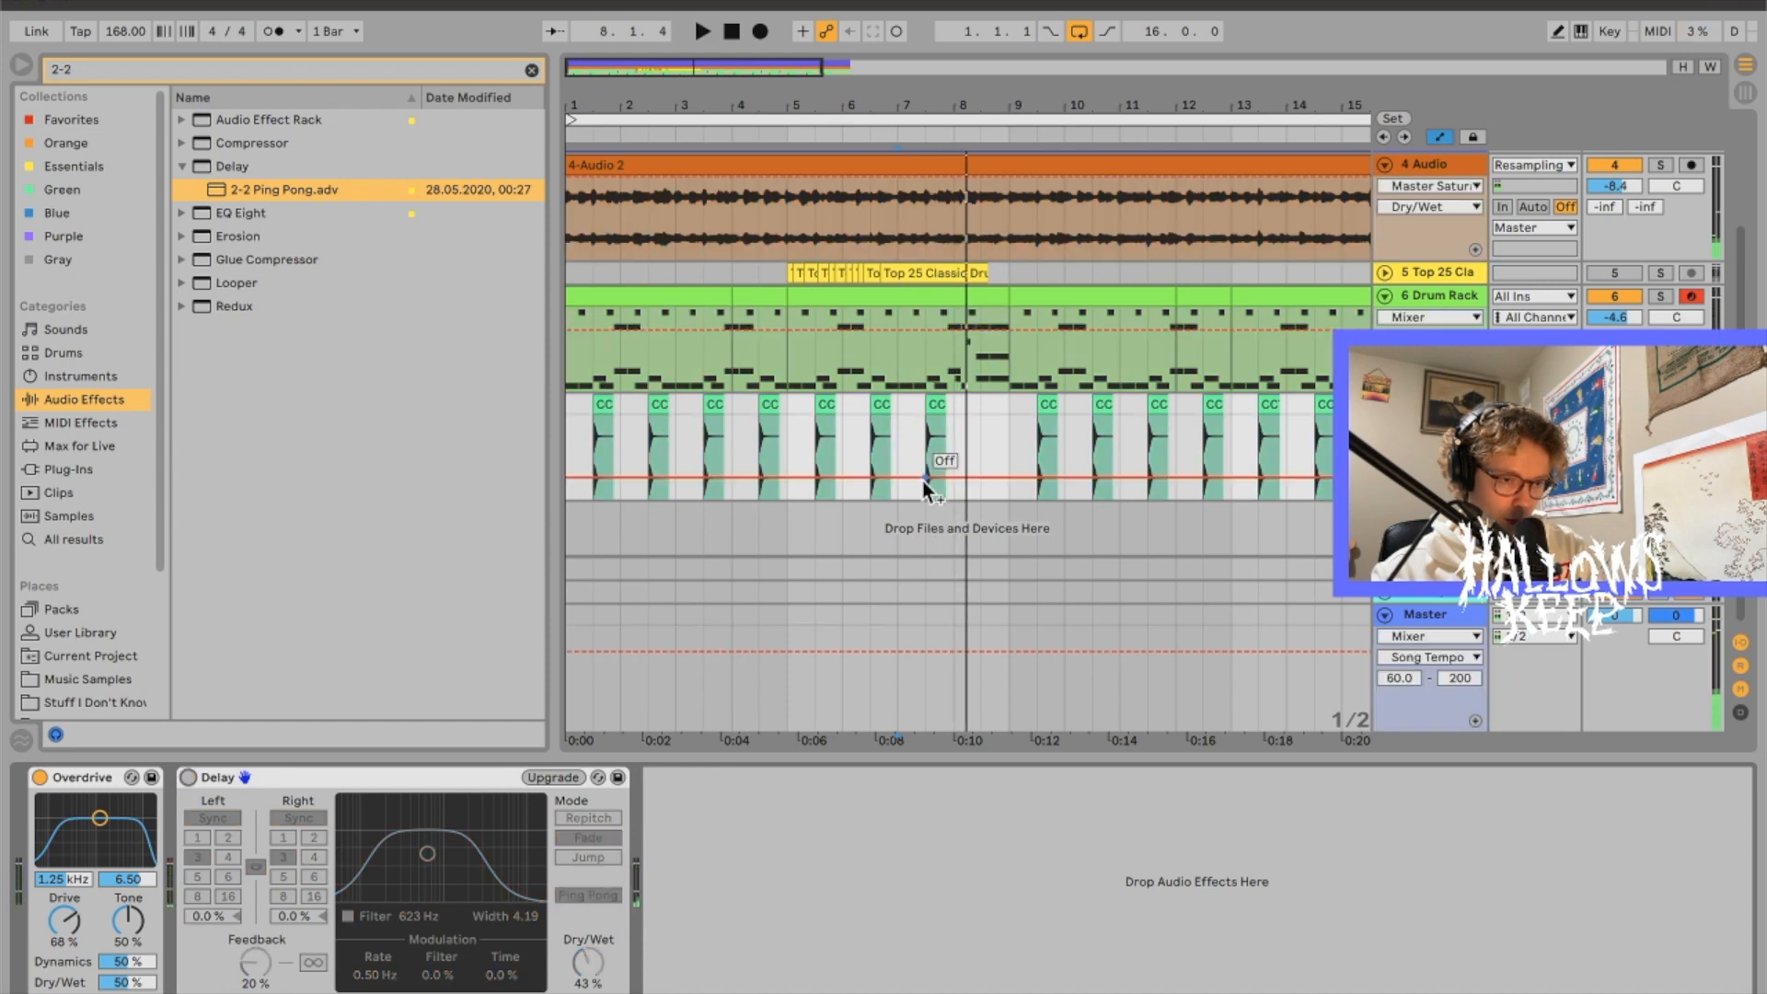
click(923, 480)
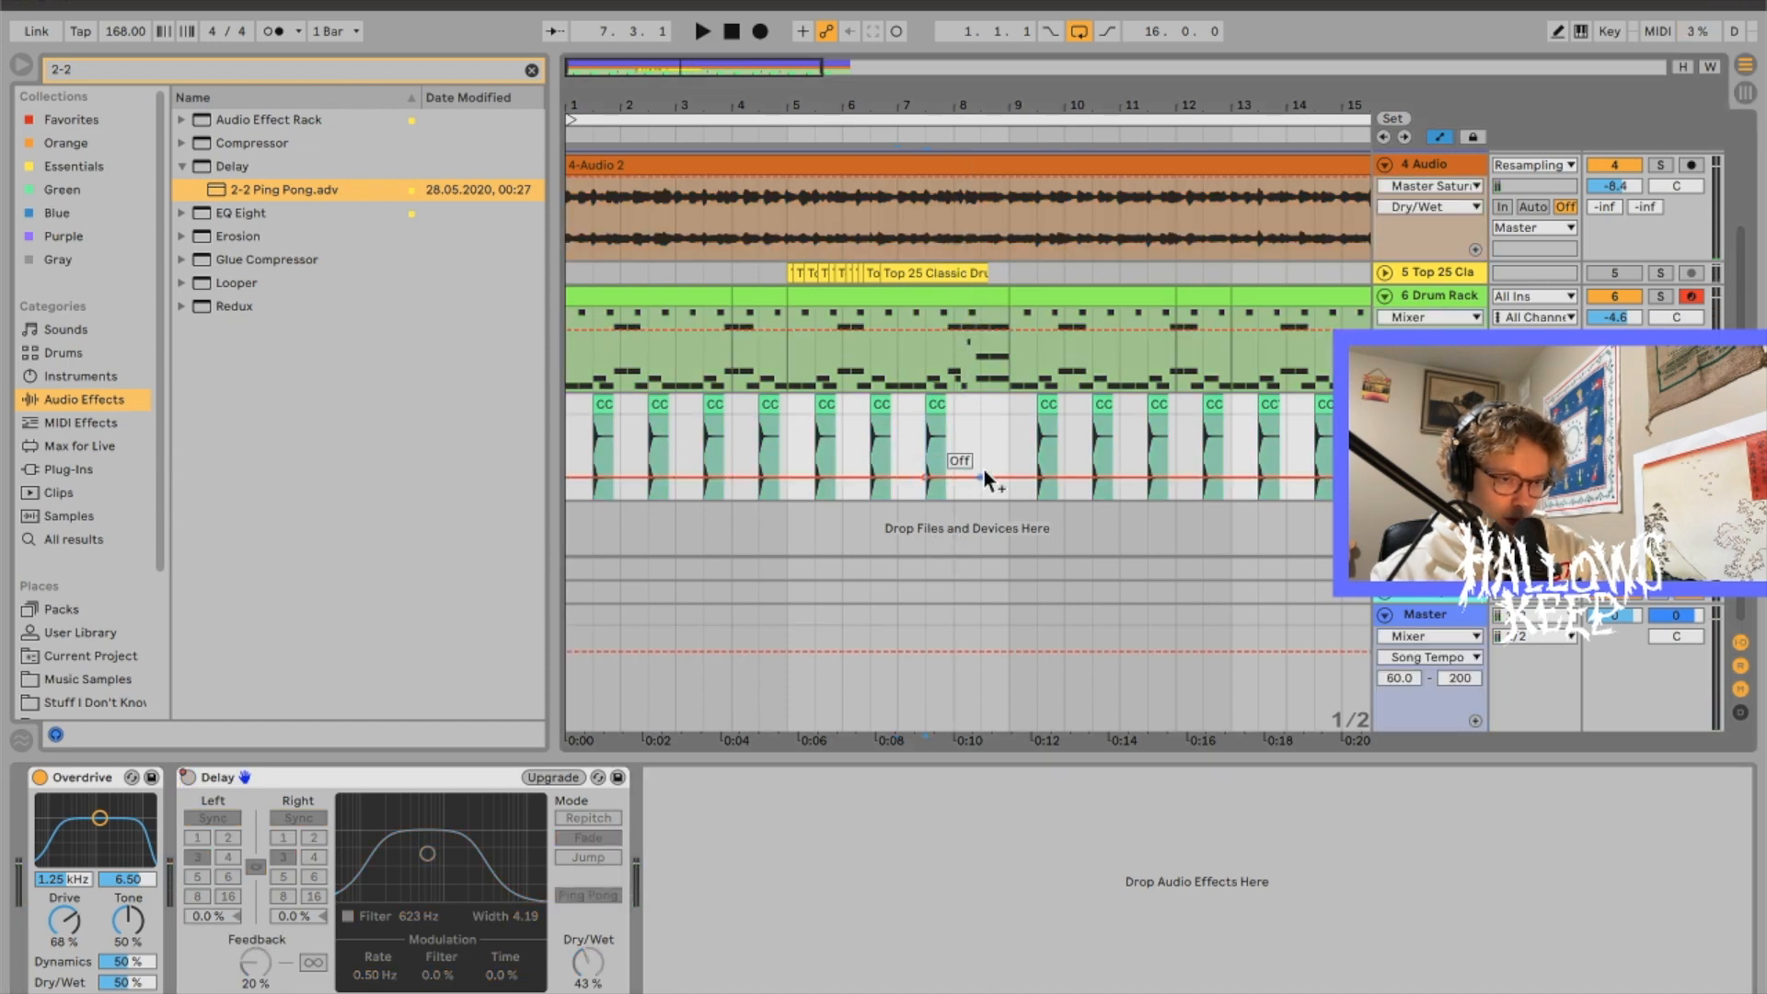
click(1010, 475)
drag(925, 477, 923, 440)
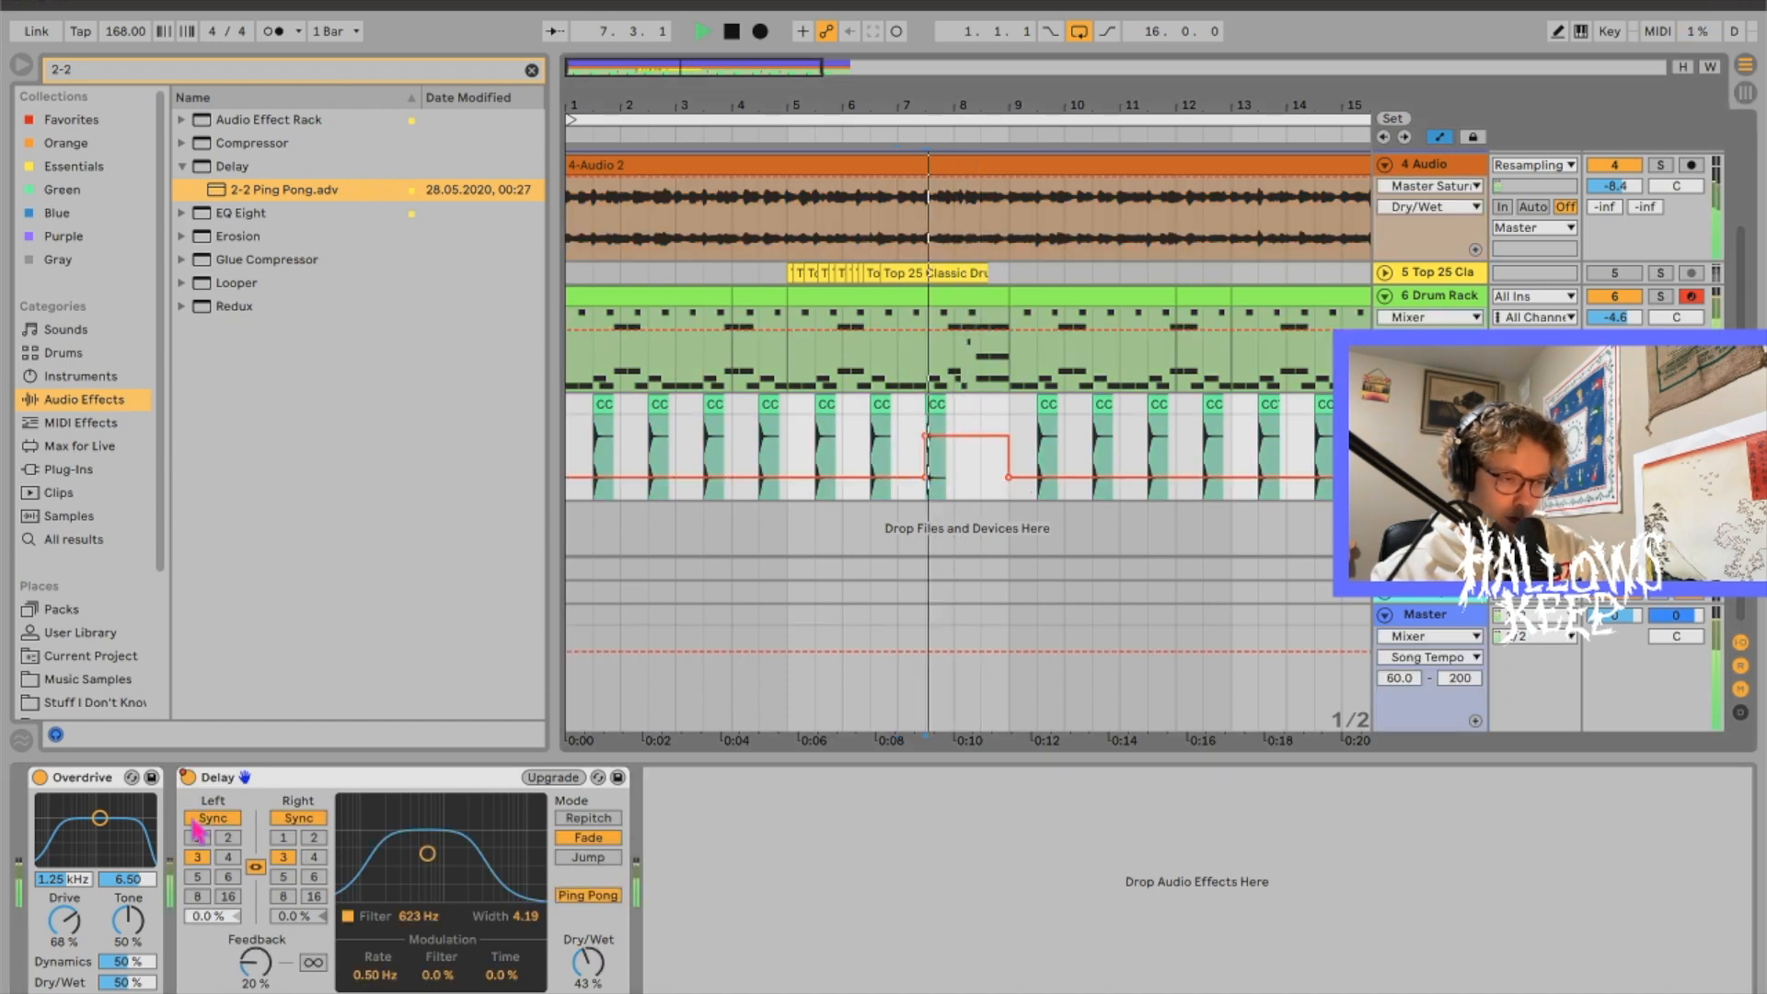
key(a)
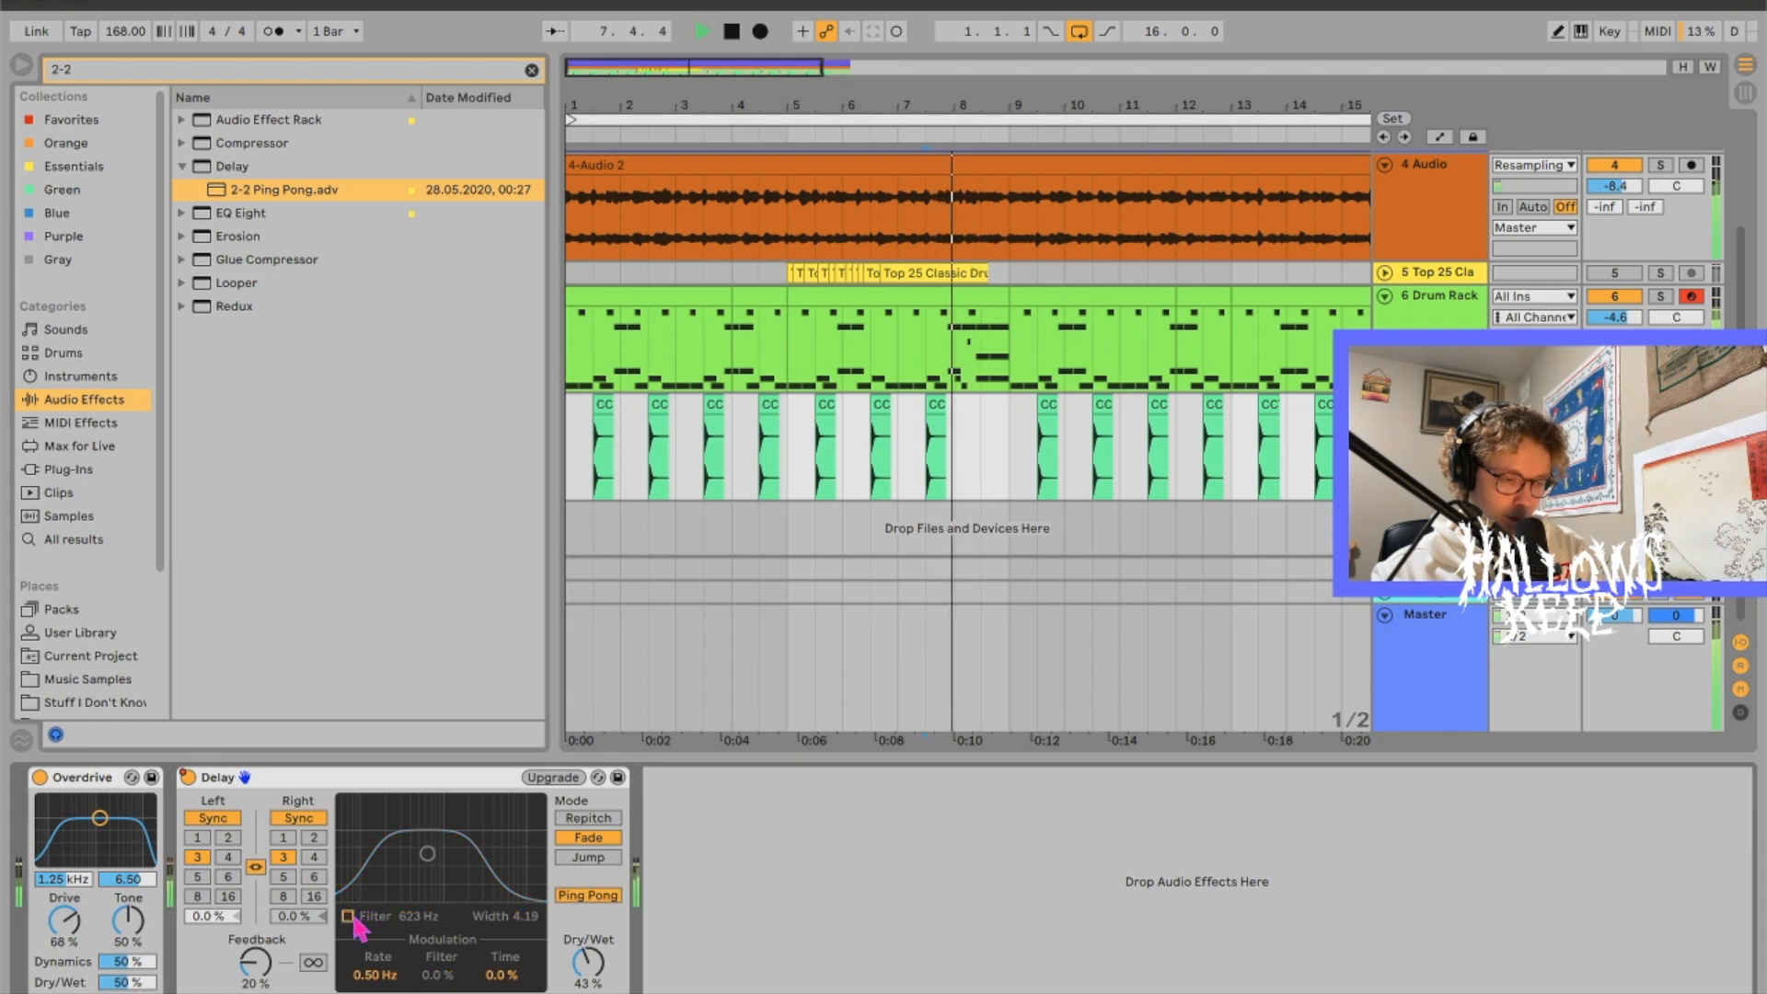
click(348, 916)
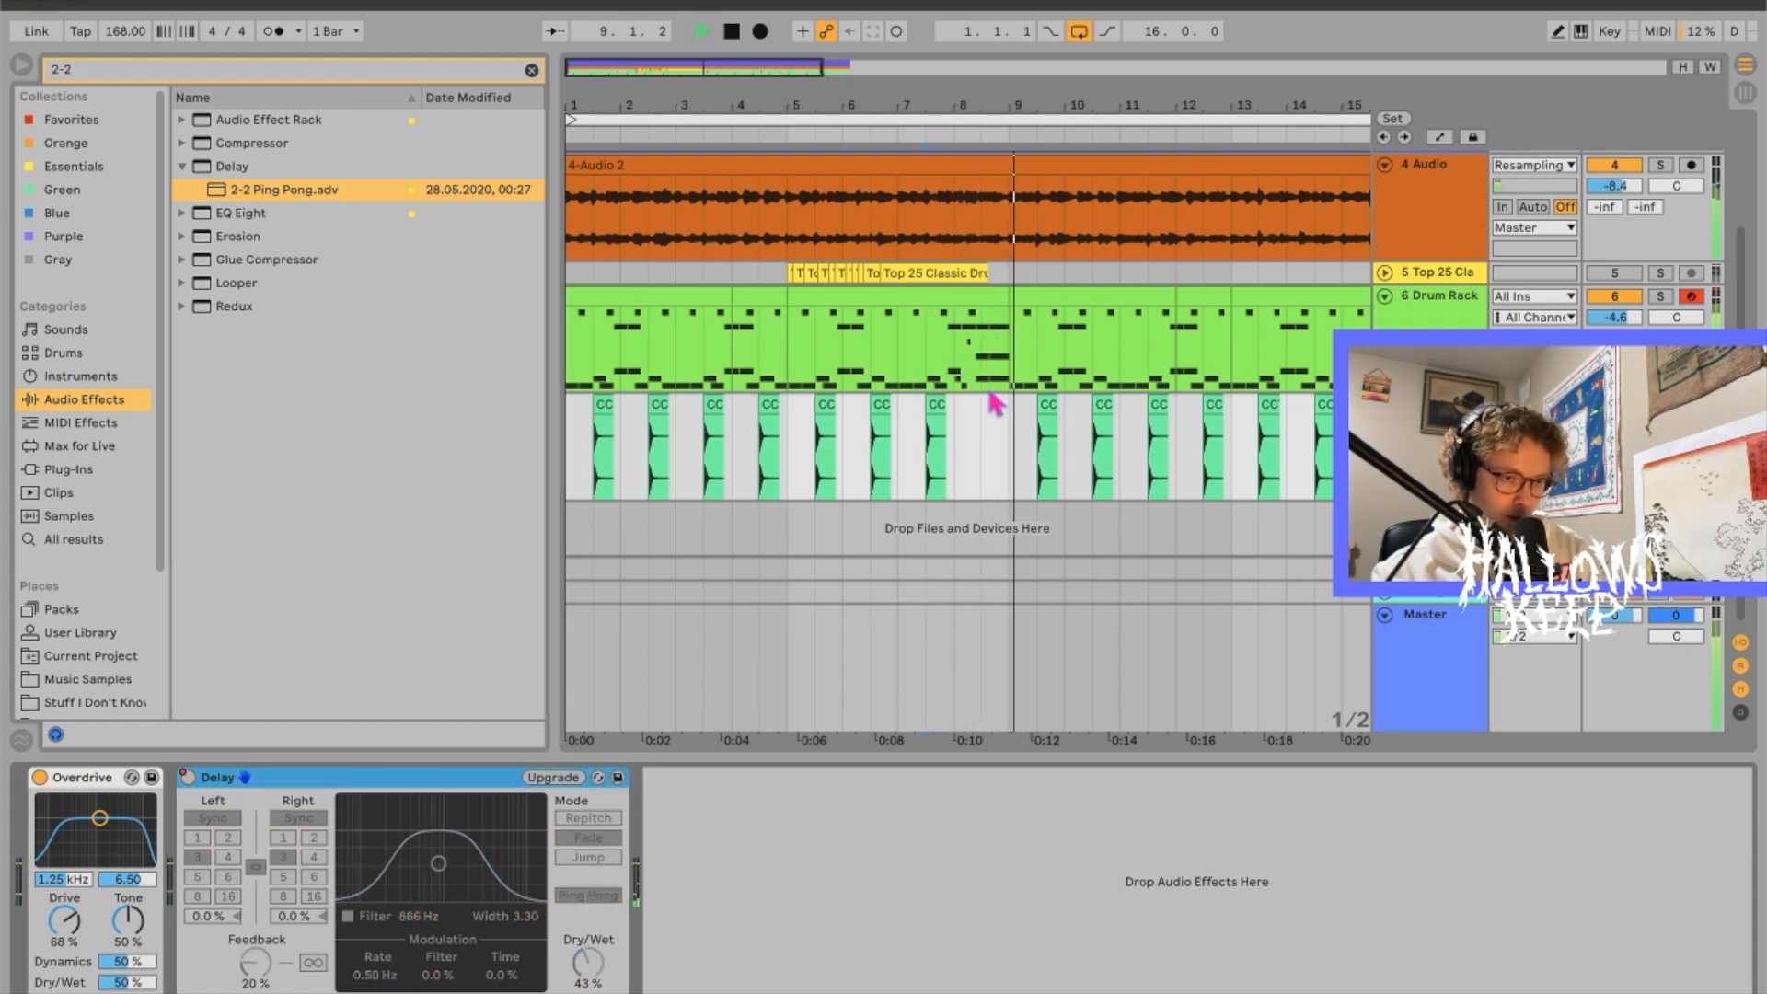
Step: Duplicate bars 1 to 8 of the clap track, including the Delay automation, over bars 9 to 16
key(a)
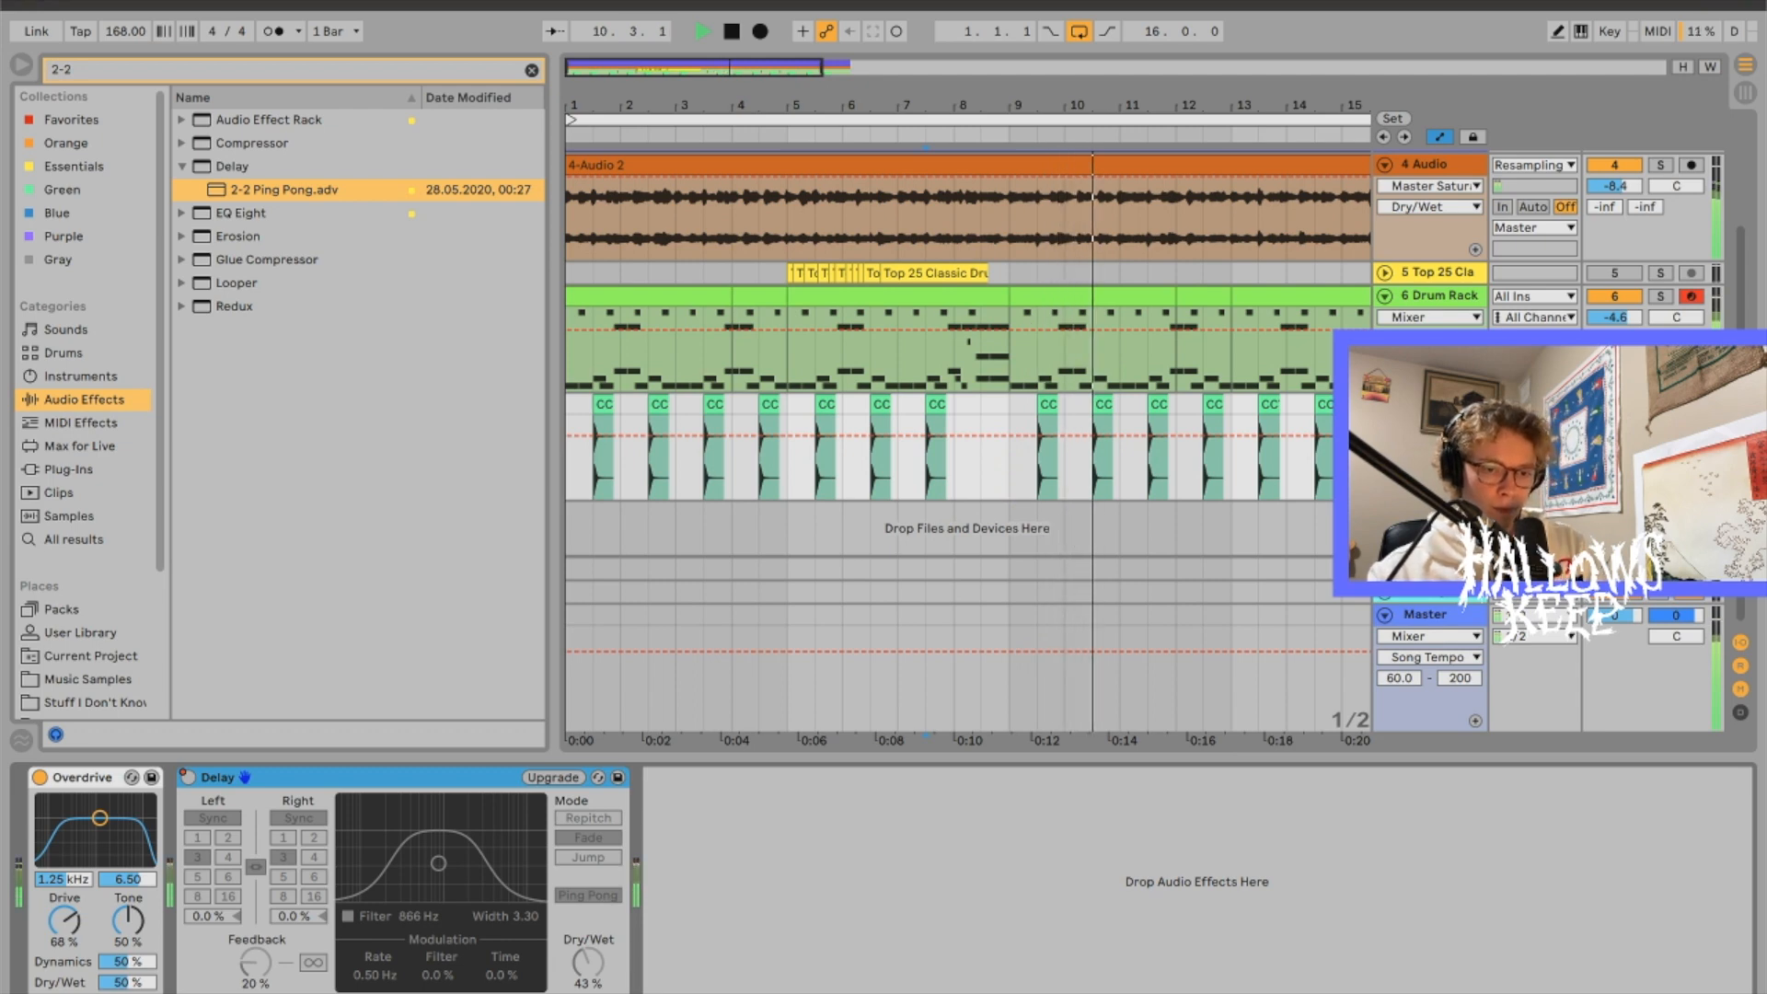
click(1475, 488)
click(997, 420)
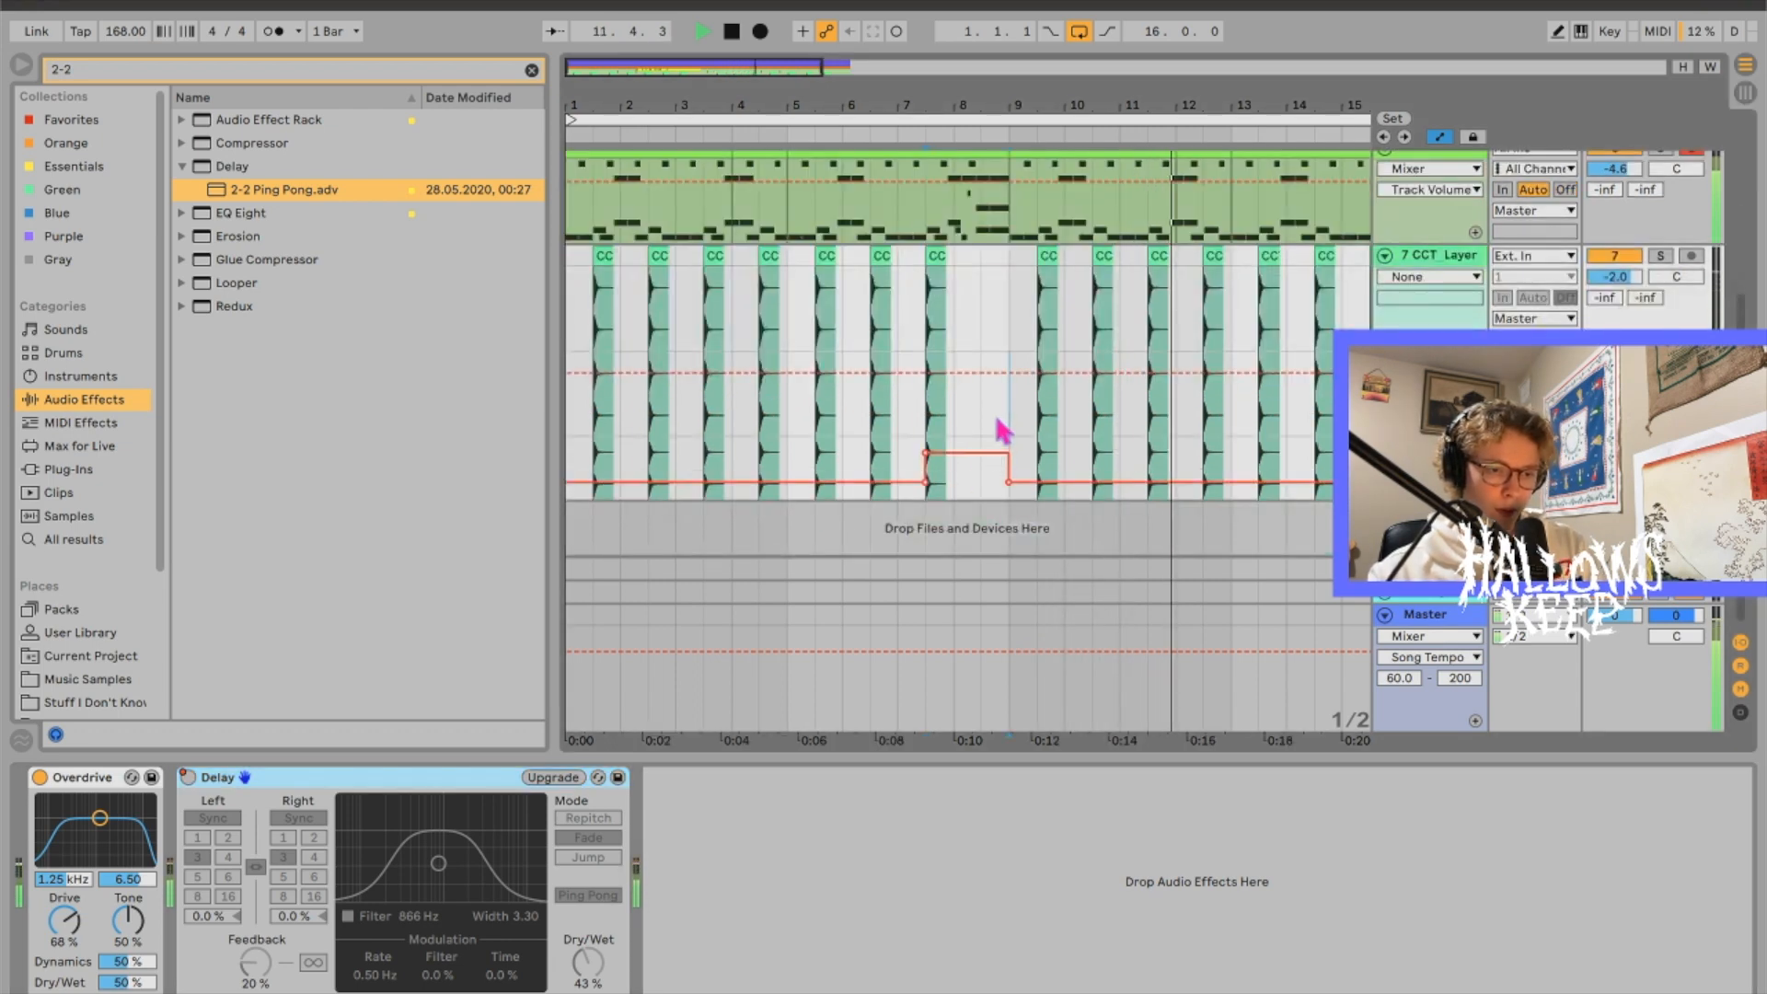
scroll(635, 465, up, 1)
key(space)
drag(573, 464, 1007, 495)
key(super+d)
key(space)
key(a)
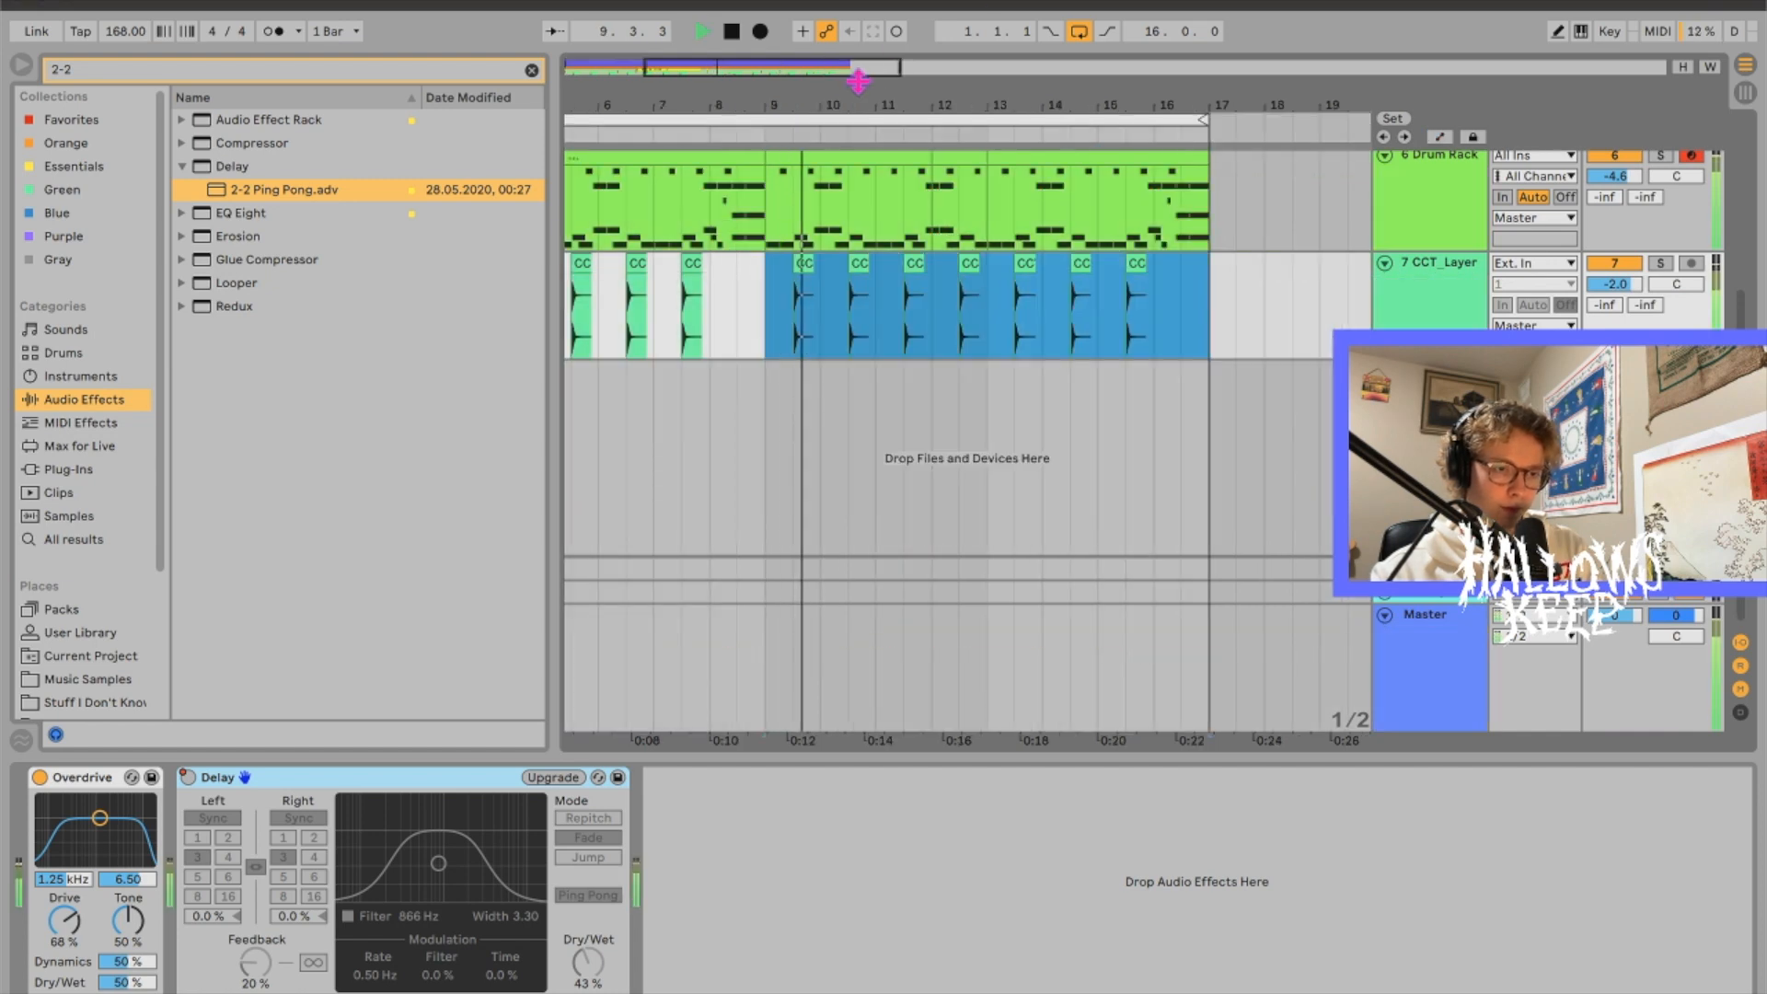
key(a)
key(a)
drag(837, 68, 838, 23)
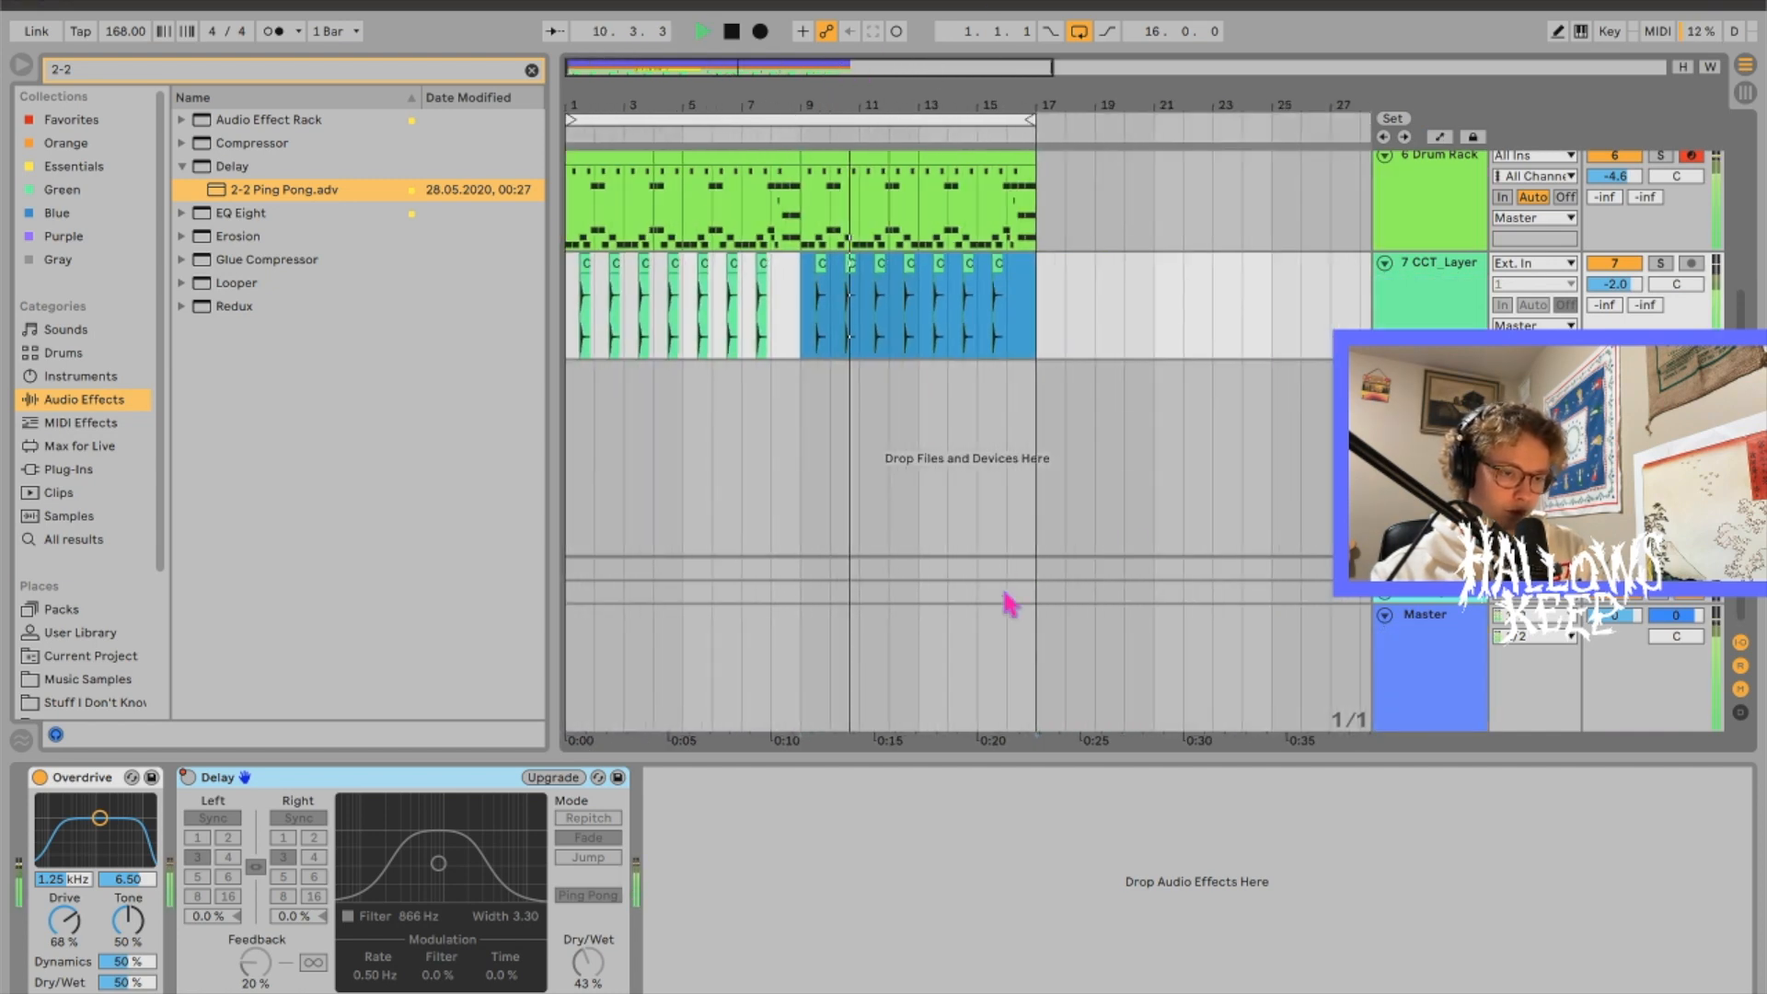
Step: Select the Drum Rack track and search the audio effects for "kick"
click(960, 778)
click(1457, 242)
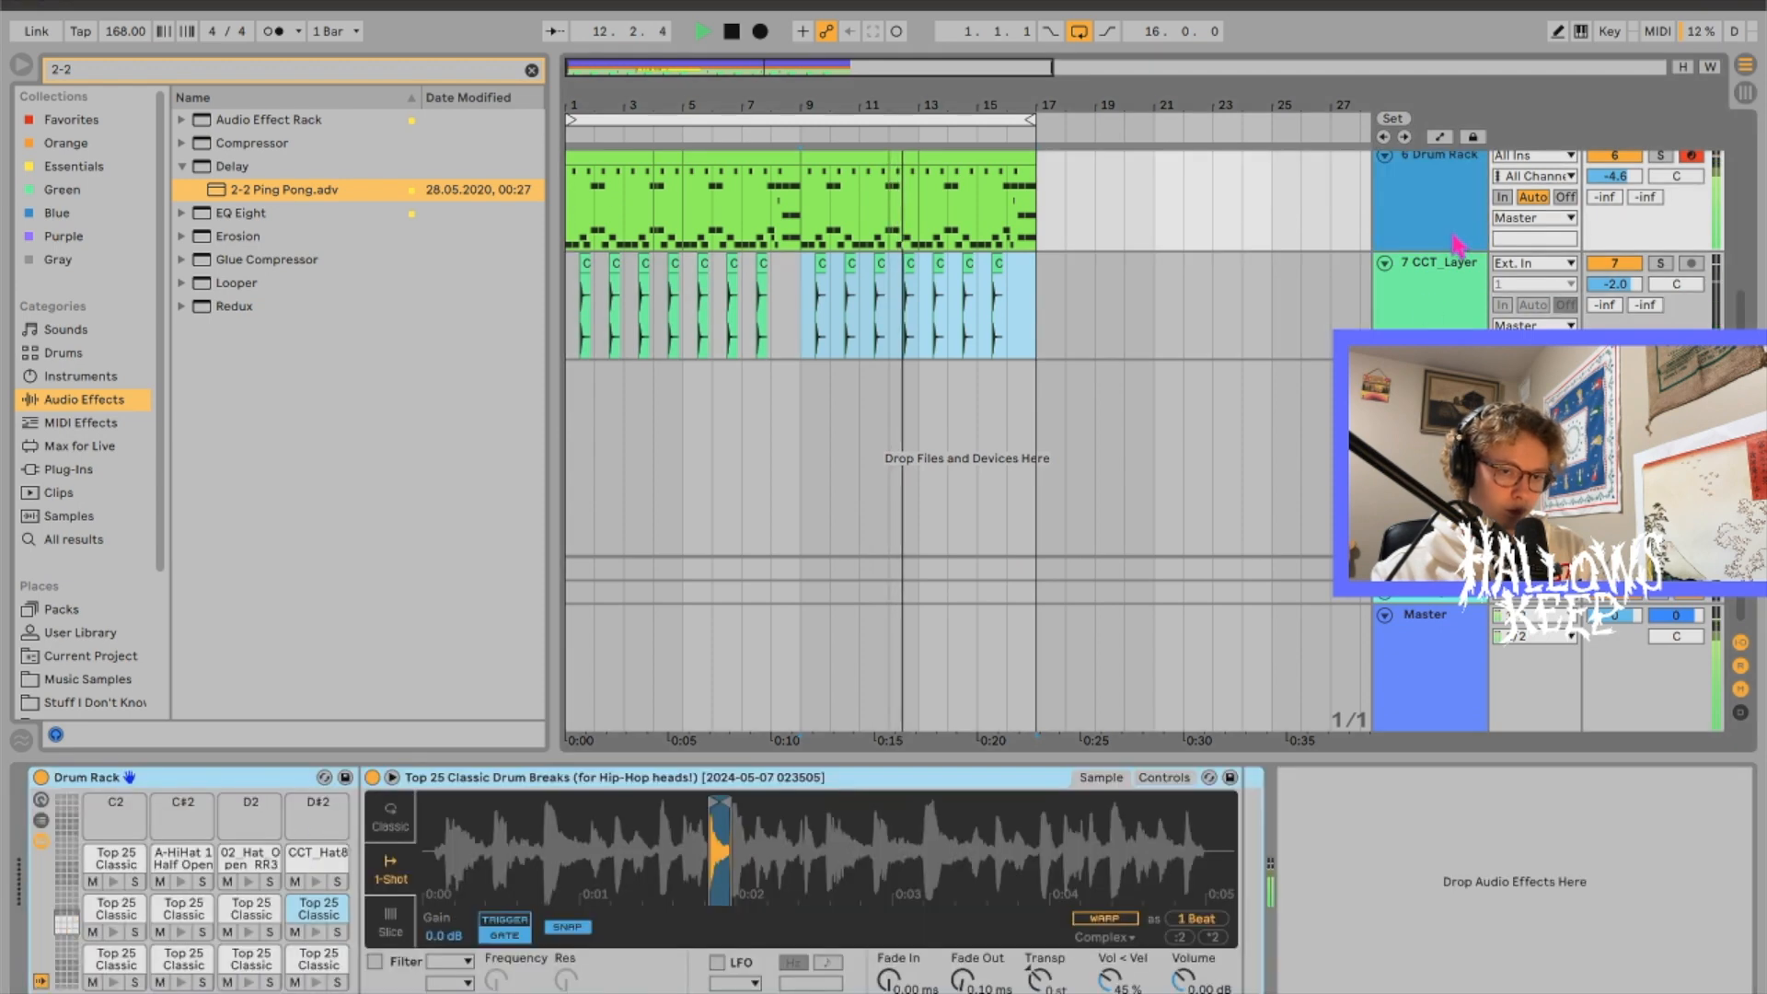
click(212, 778)
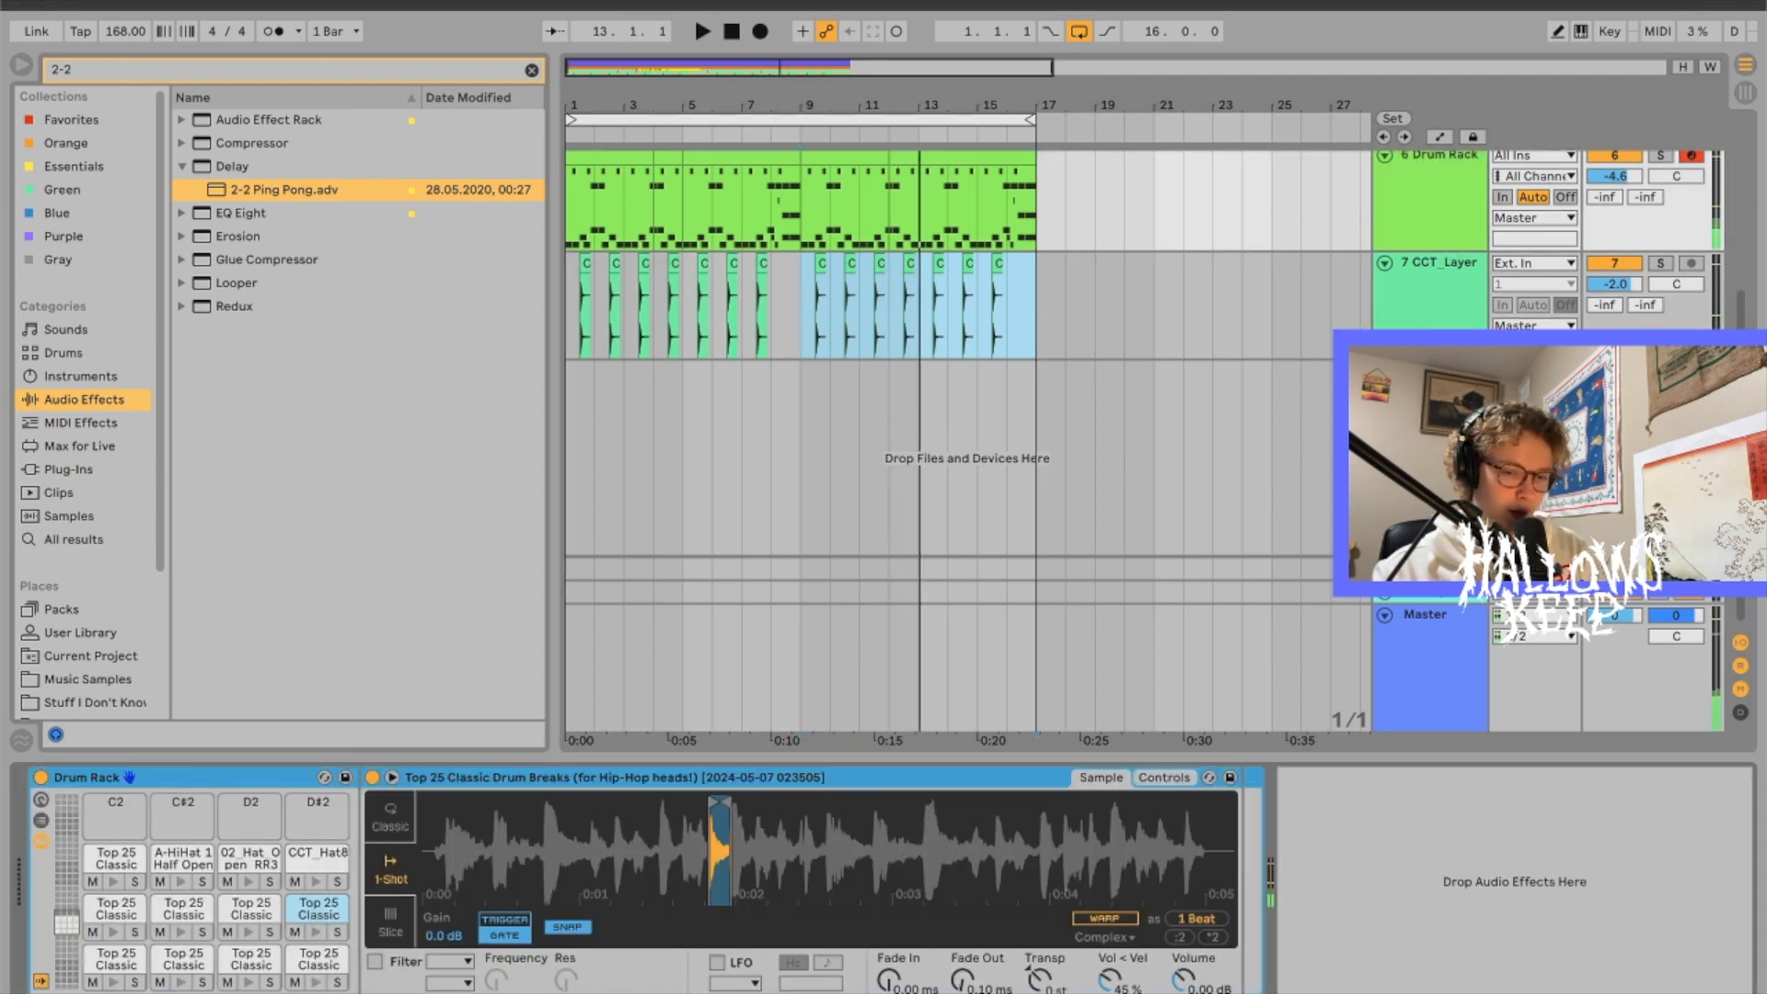
key(ctrl+f)
text(kick)
click(1433, 233)
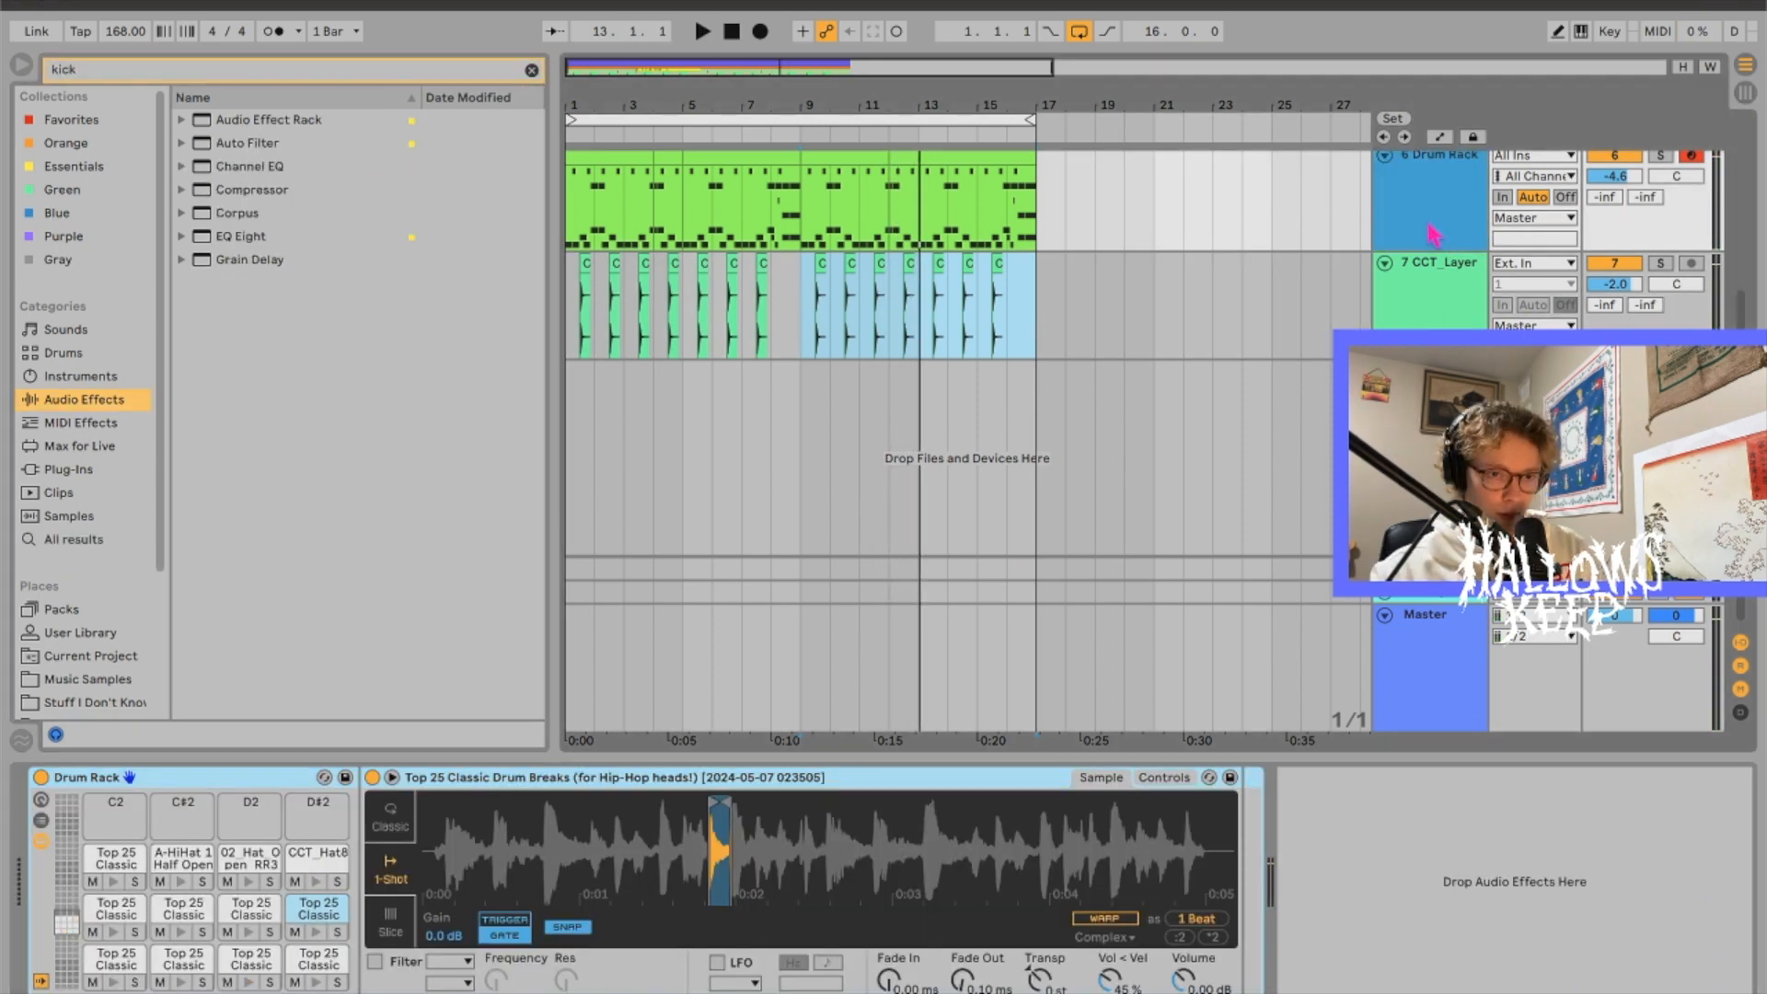
Step: Duplicate bars 1 to 16 of the resampled audio, Drum Rack and clap tracks so they also fill bars 17 to 32
drag(1031, 233, 571, 318)
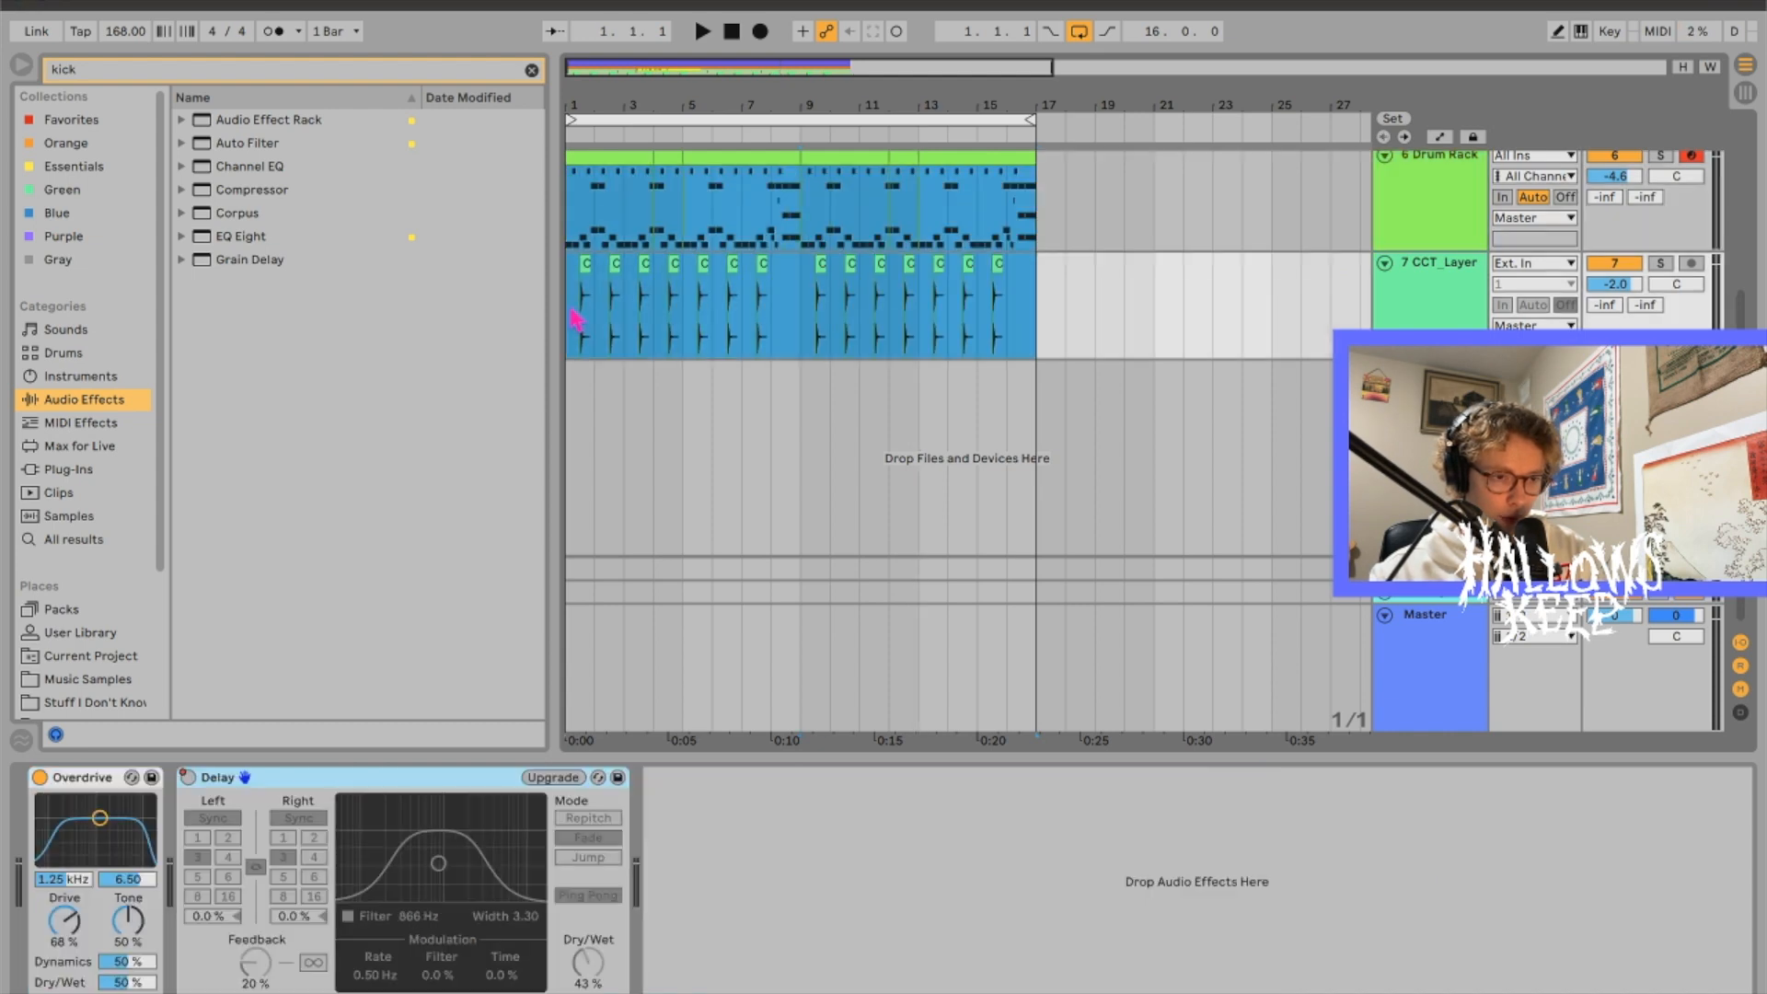
key(ctrl+d)
scroll(572, 320, up, 4)
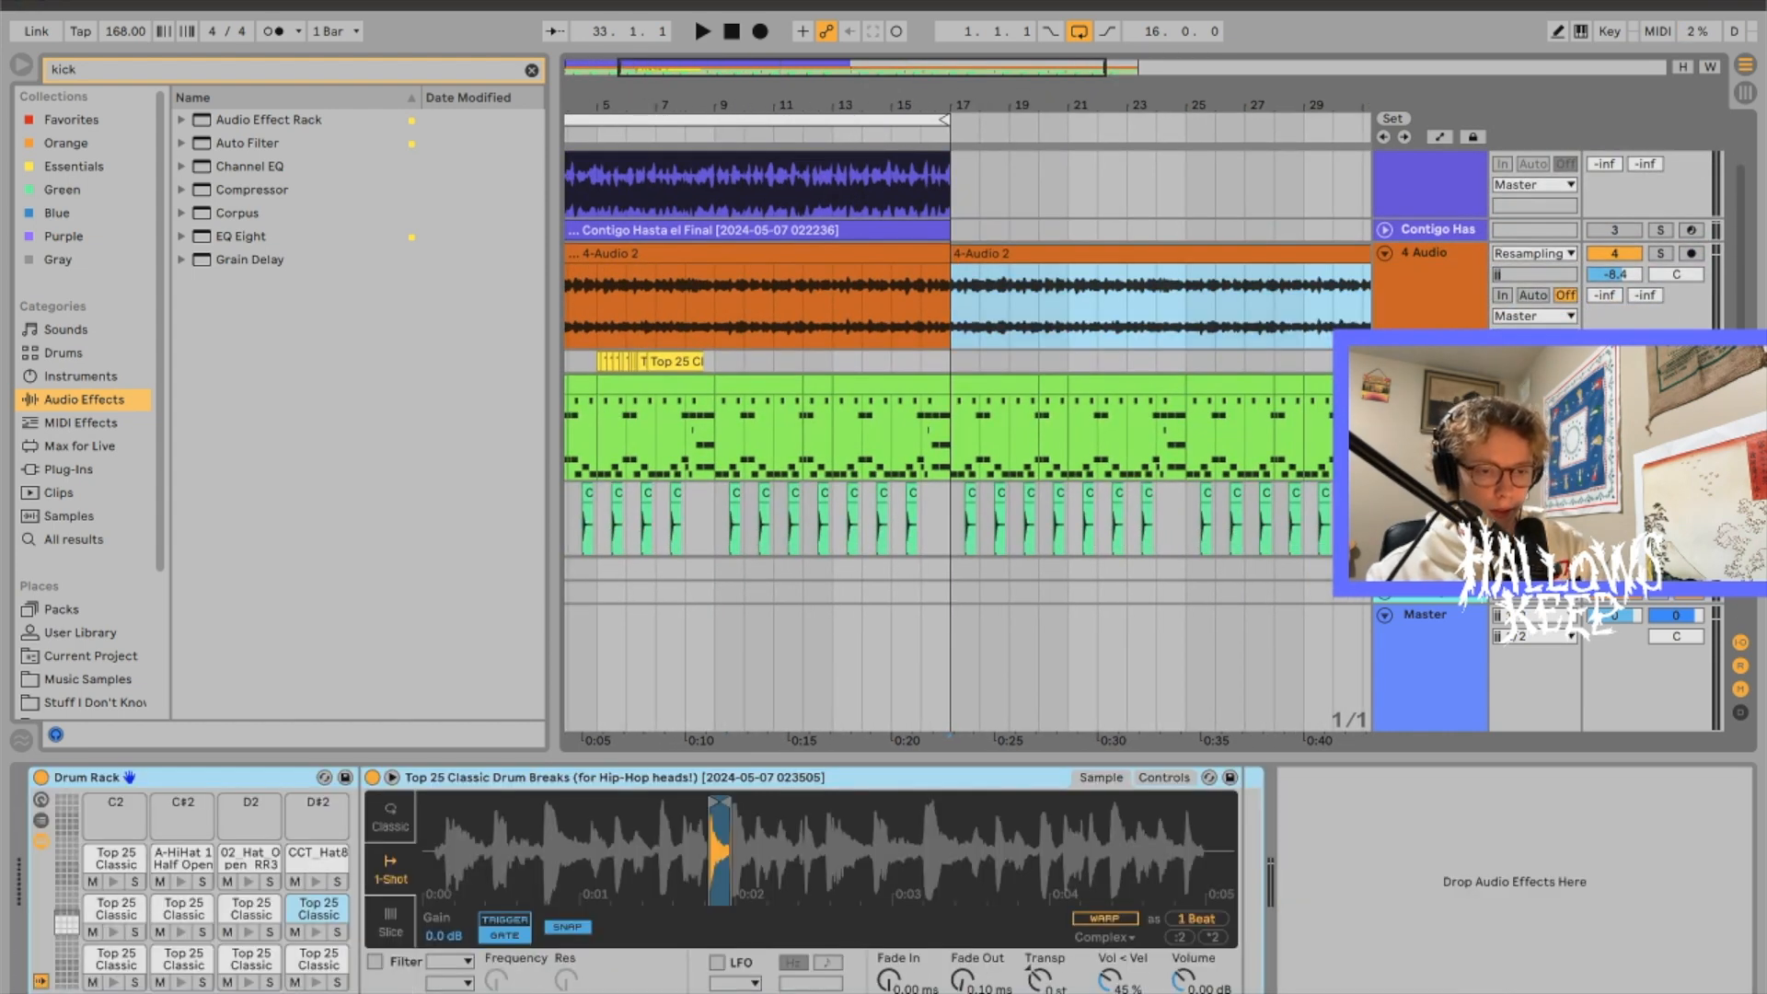
Step: Search the Essentials collection for "600 benz" and load Kick - 600 Benz.wav onto the Drum Rack's C2 pad
click(107, 70)
text(600 benz)
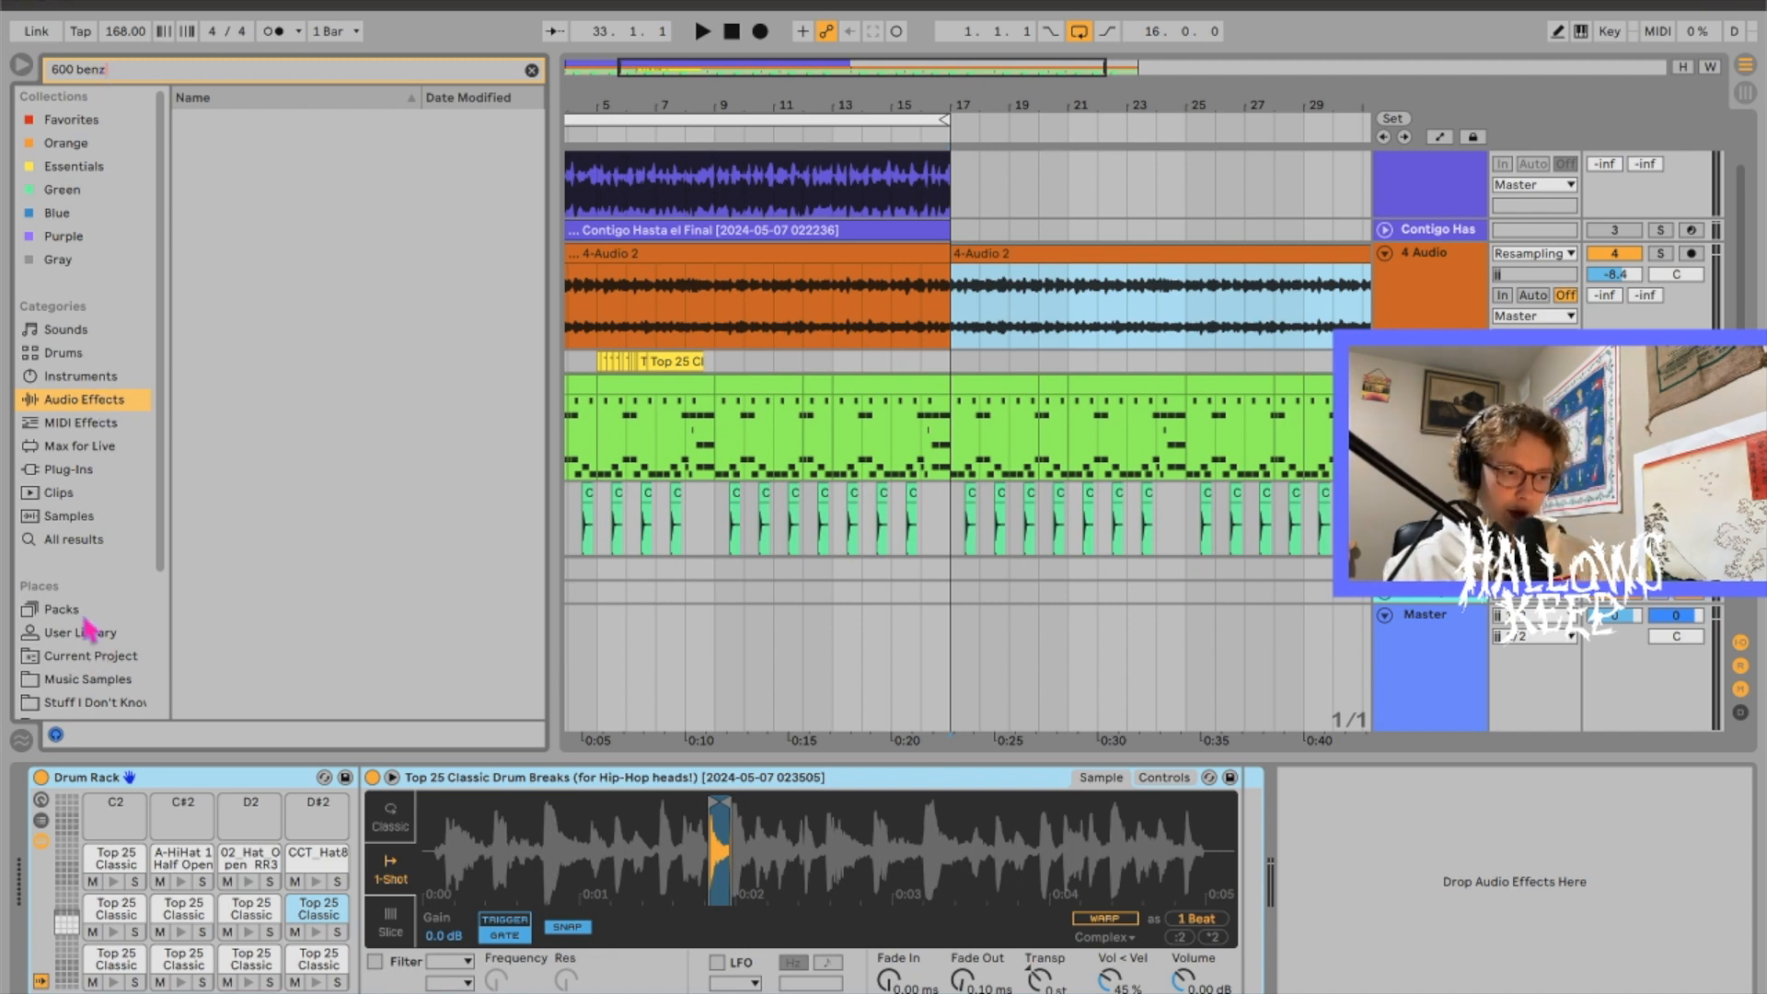
click(83, 614)
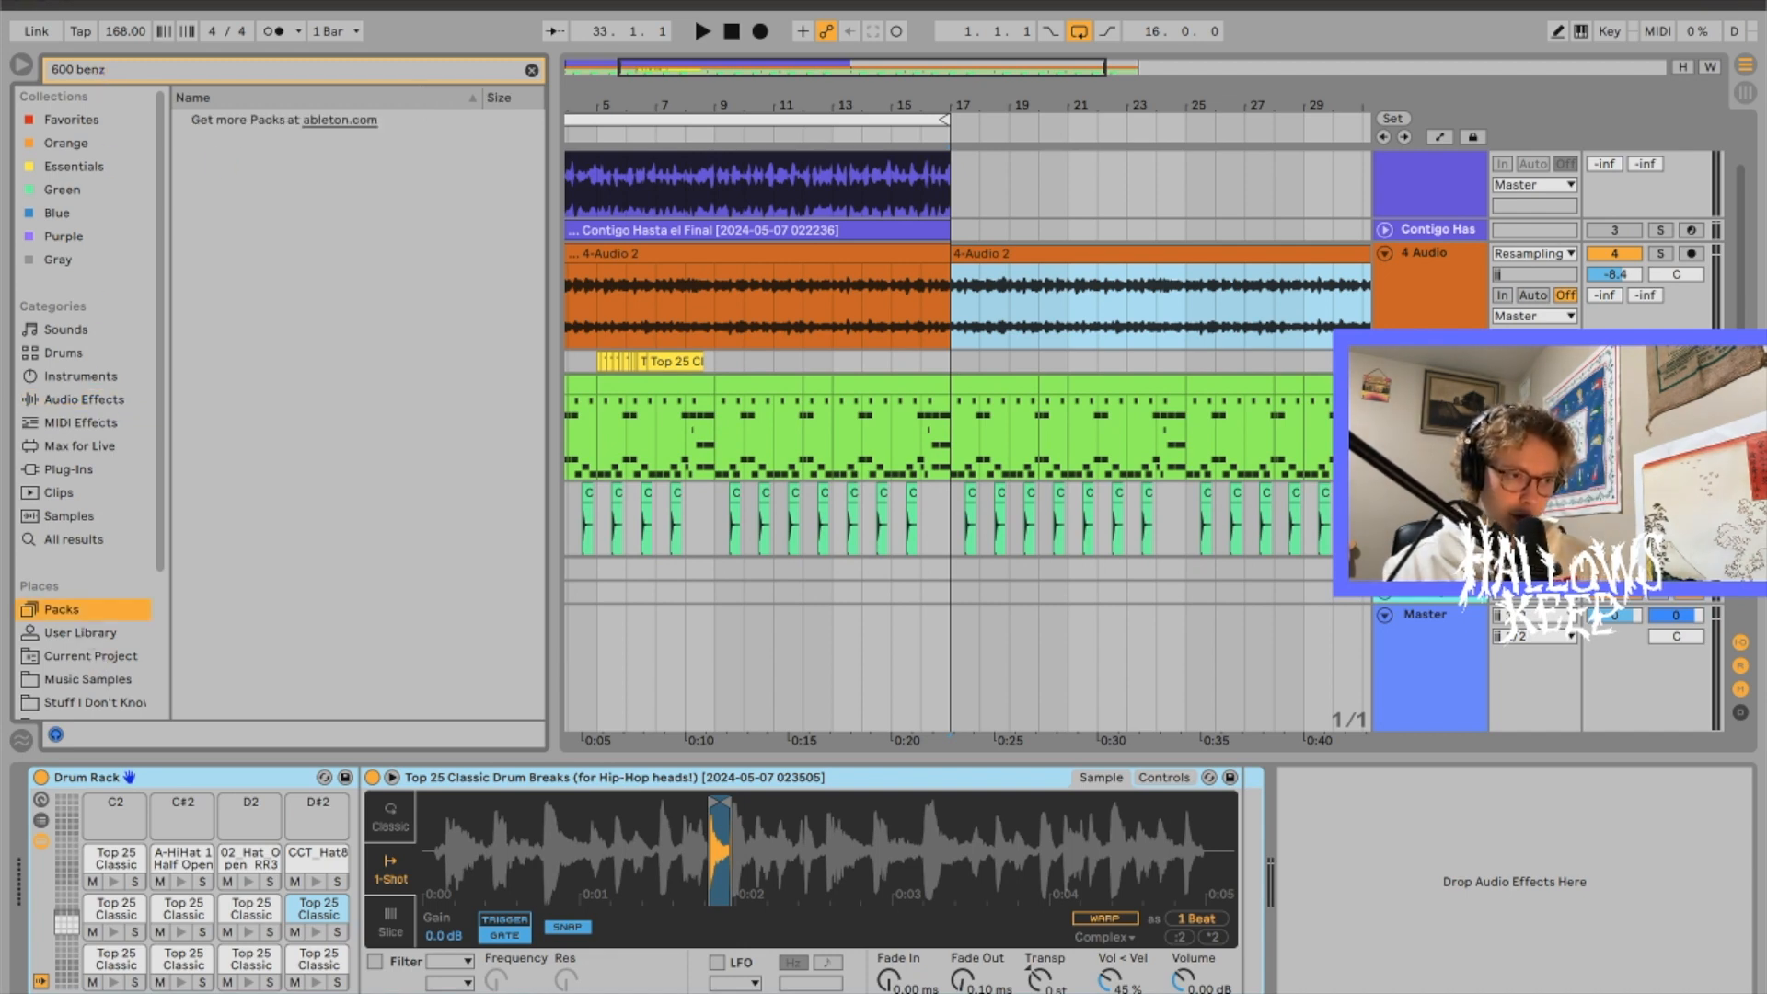
click(87, 170)
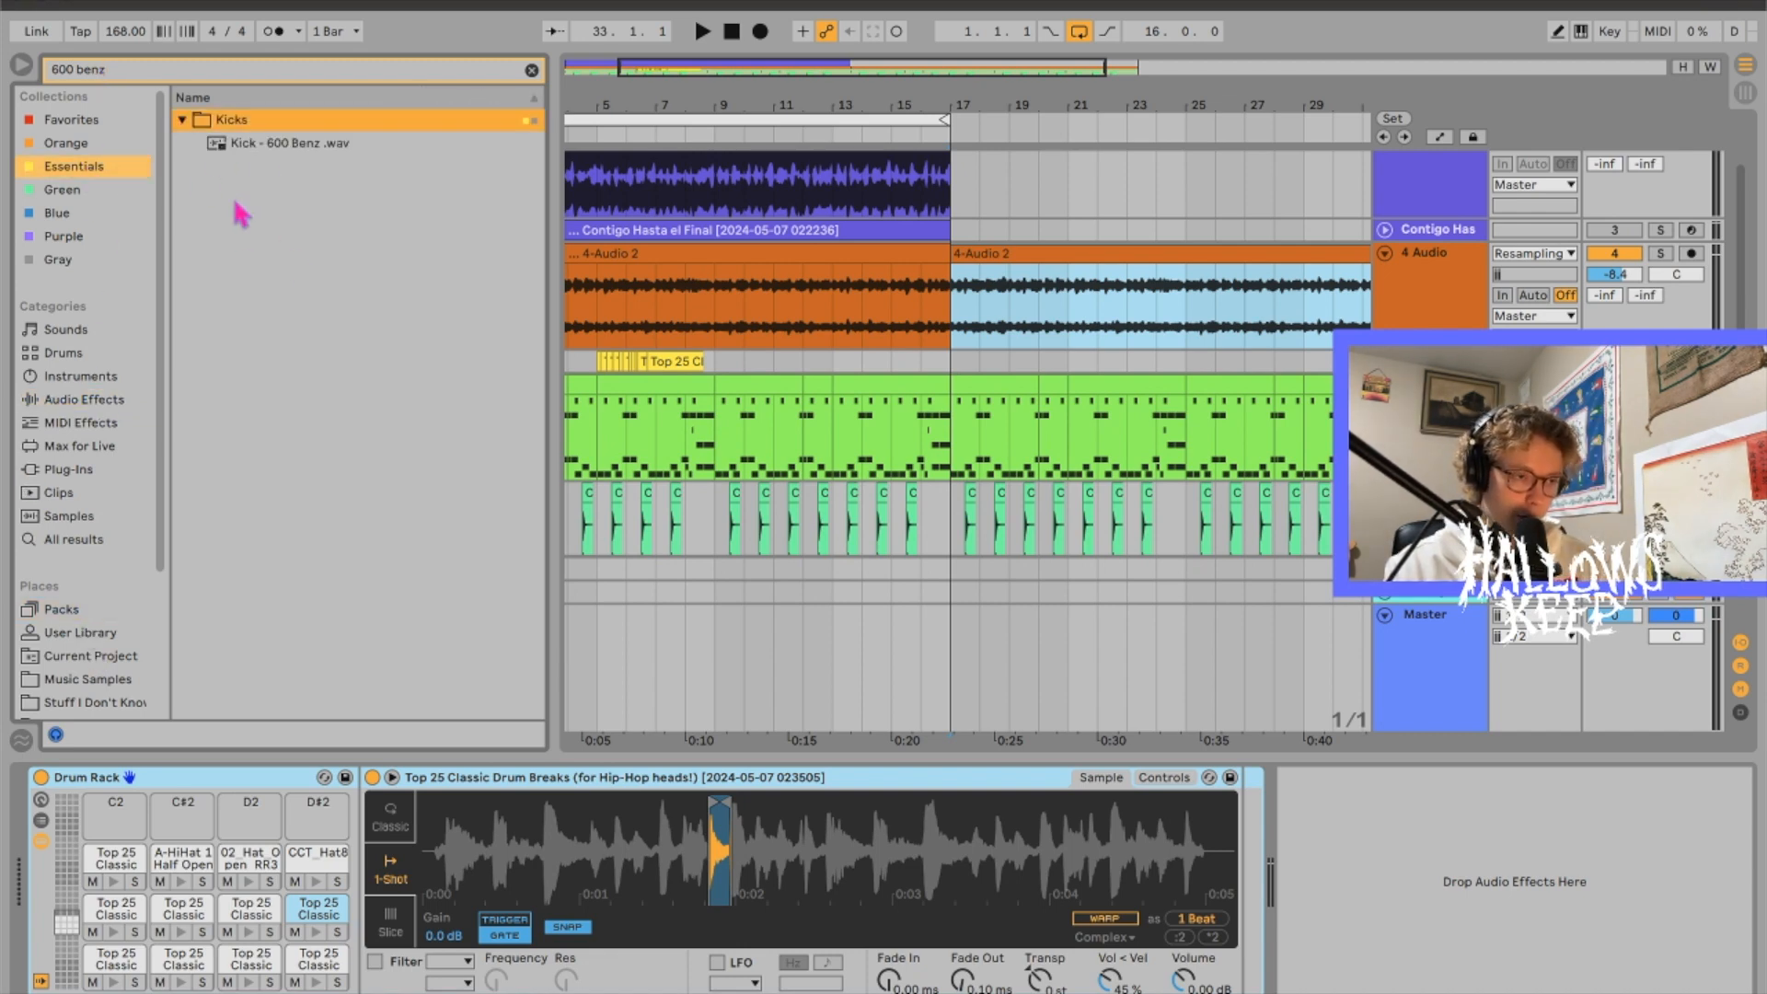
drag(263, 145, 115, 815)
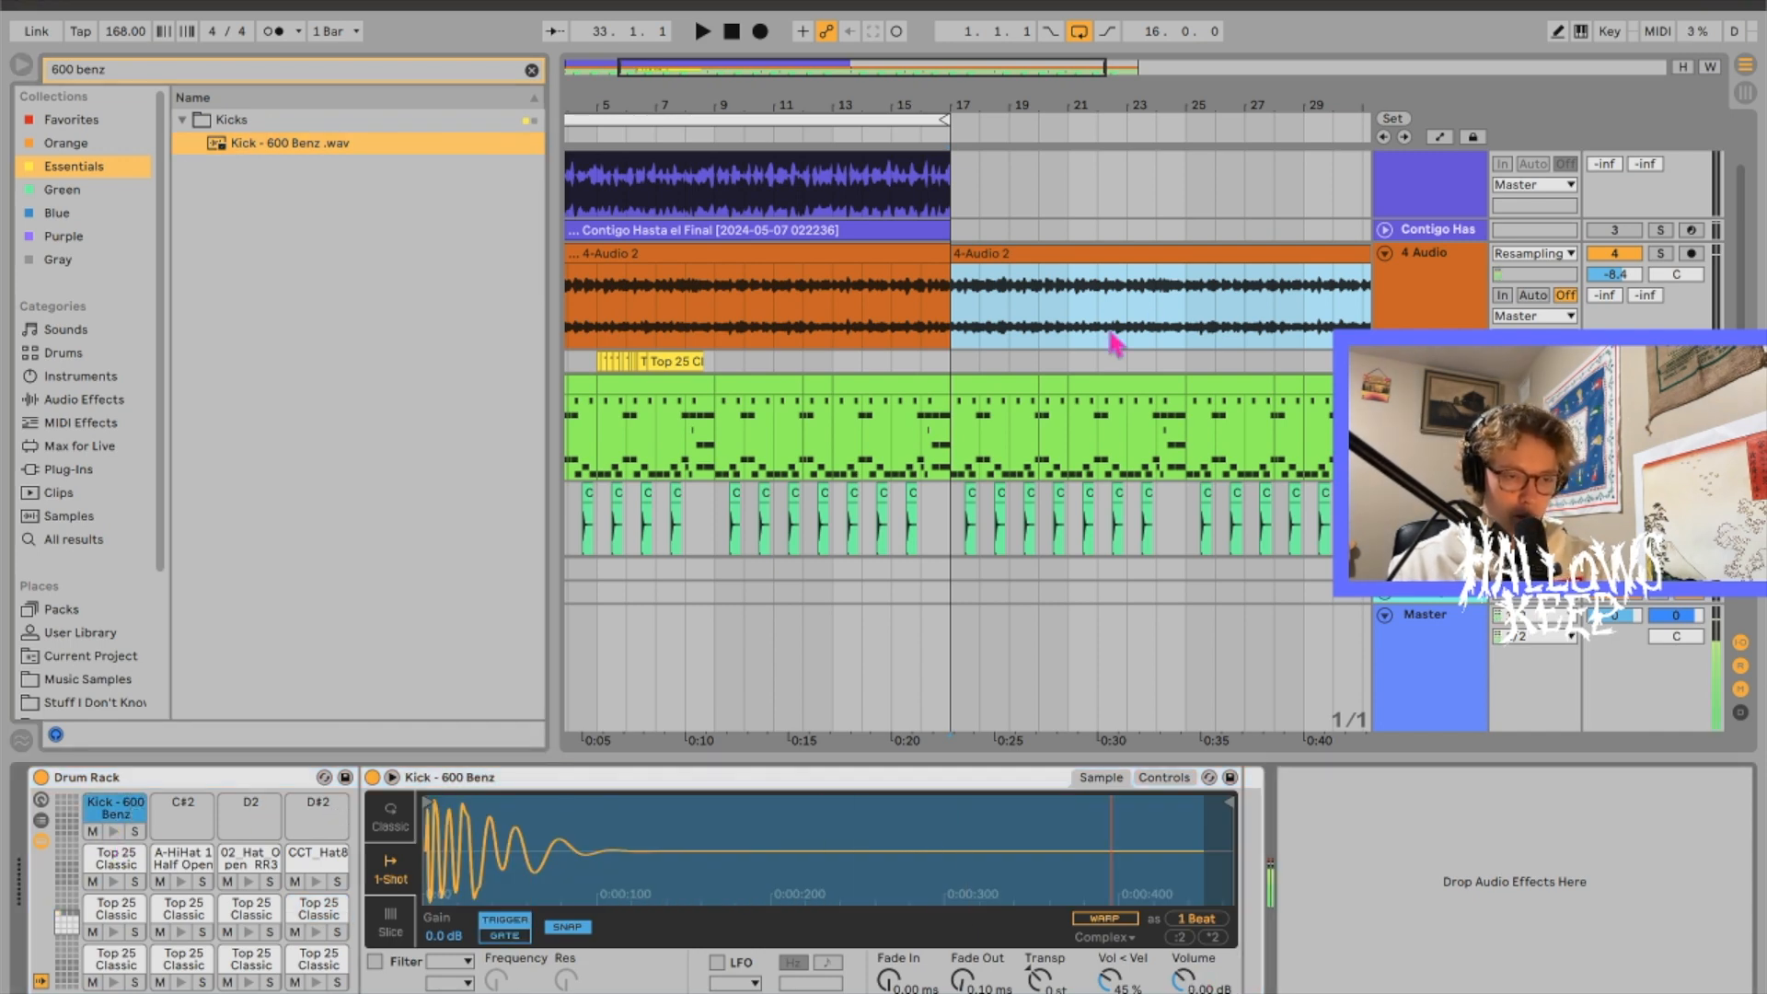
Step: Copy the break's kick notes onto the Kick - 600 Benz row in the bar 13 clip and use the layered pattern across bars 17 to 32
double_click(985, 391)
click(1038, 288)
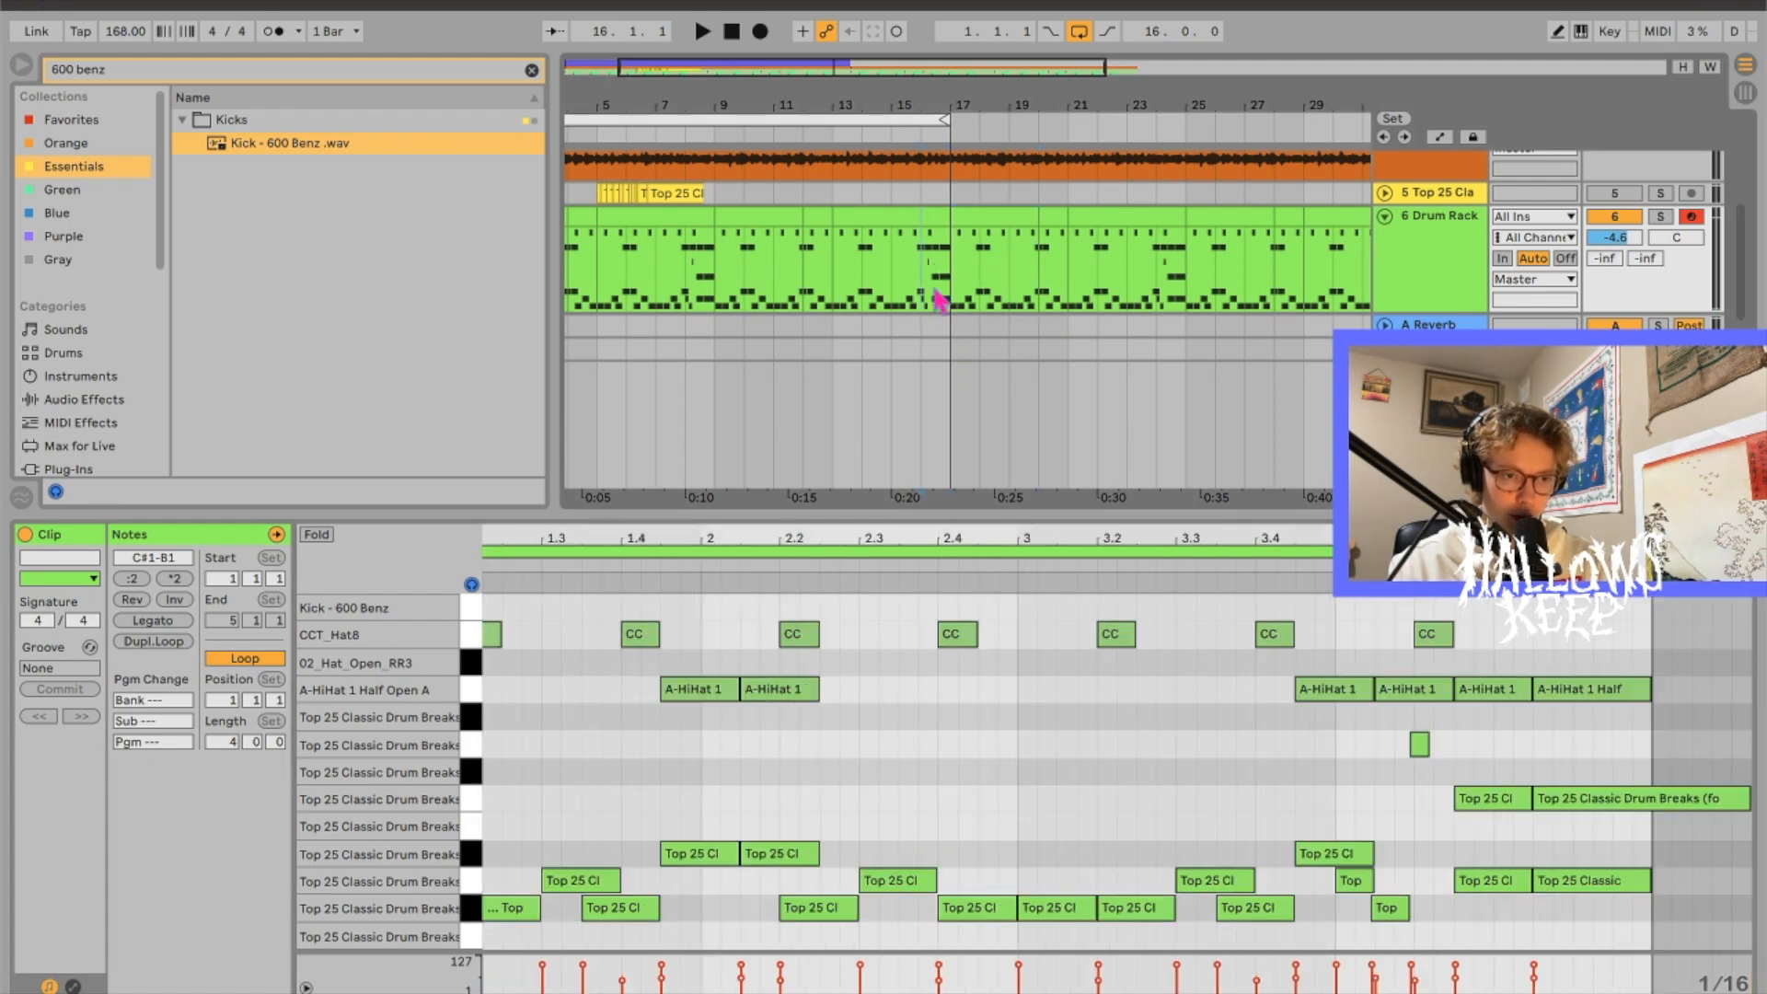
scroll(645, 778, left, 2)
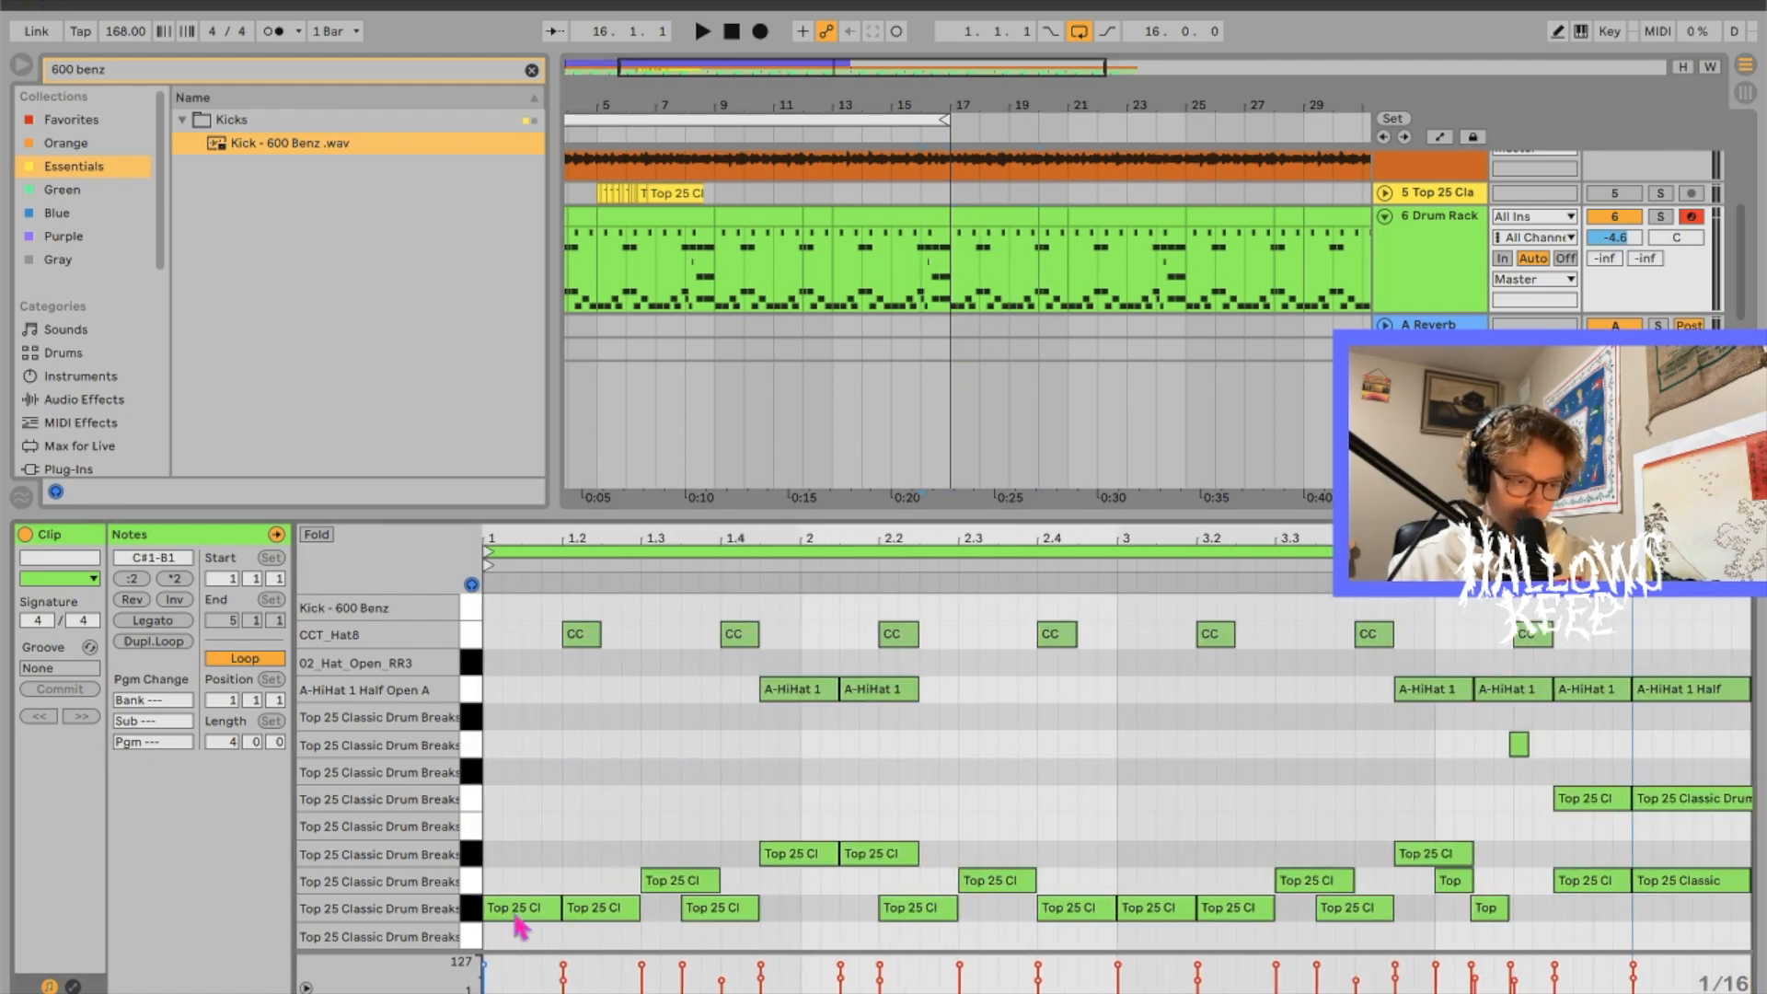
key(space)
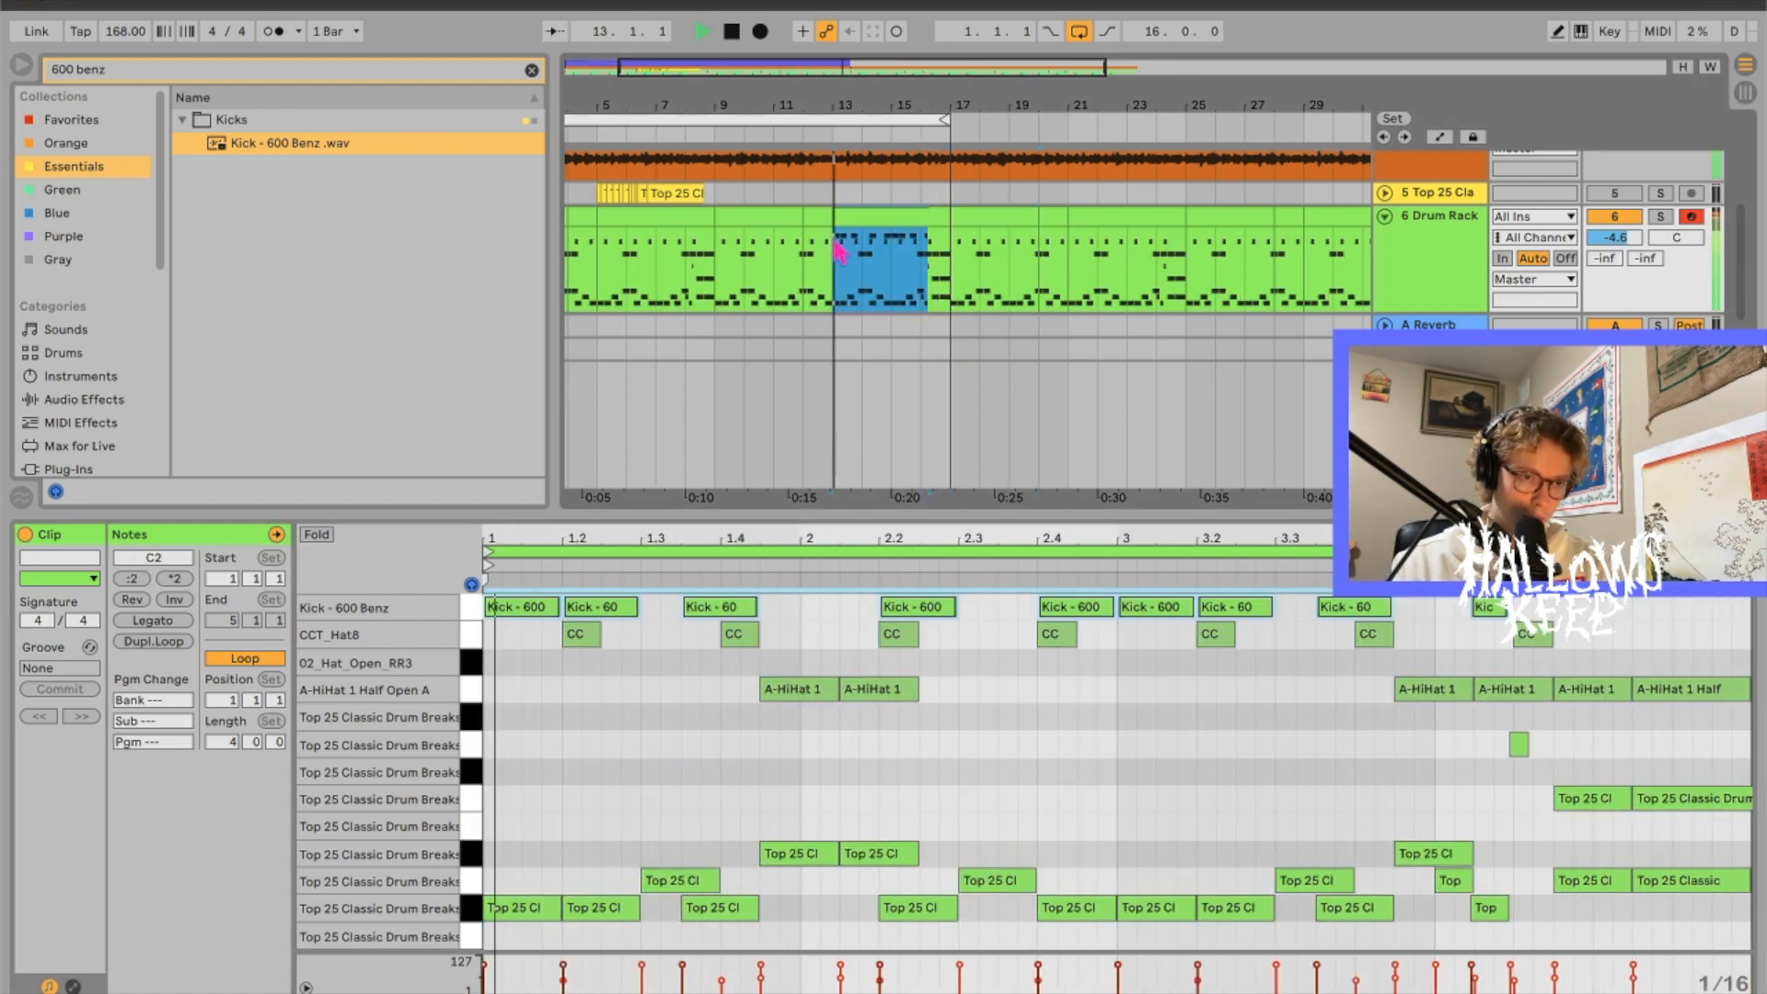
click(837, 265)
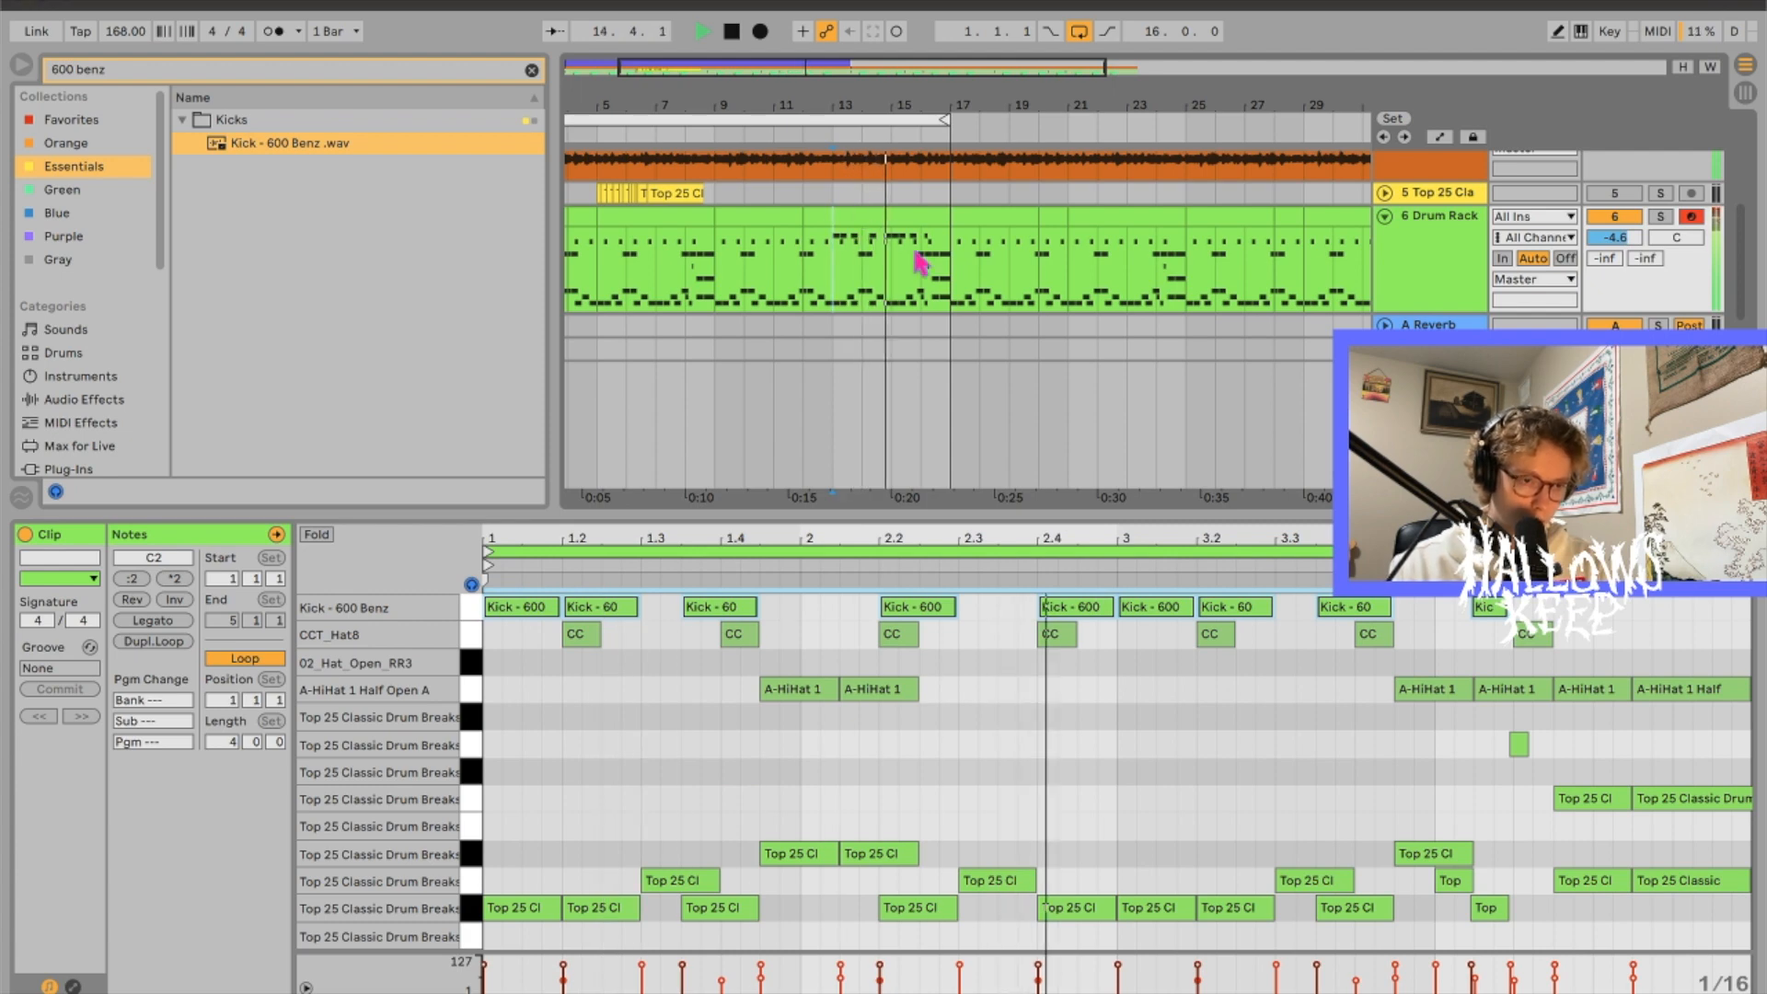
click(978, 217)
key(space)
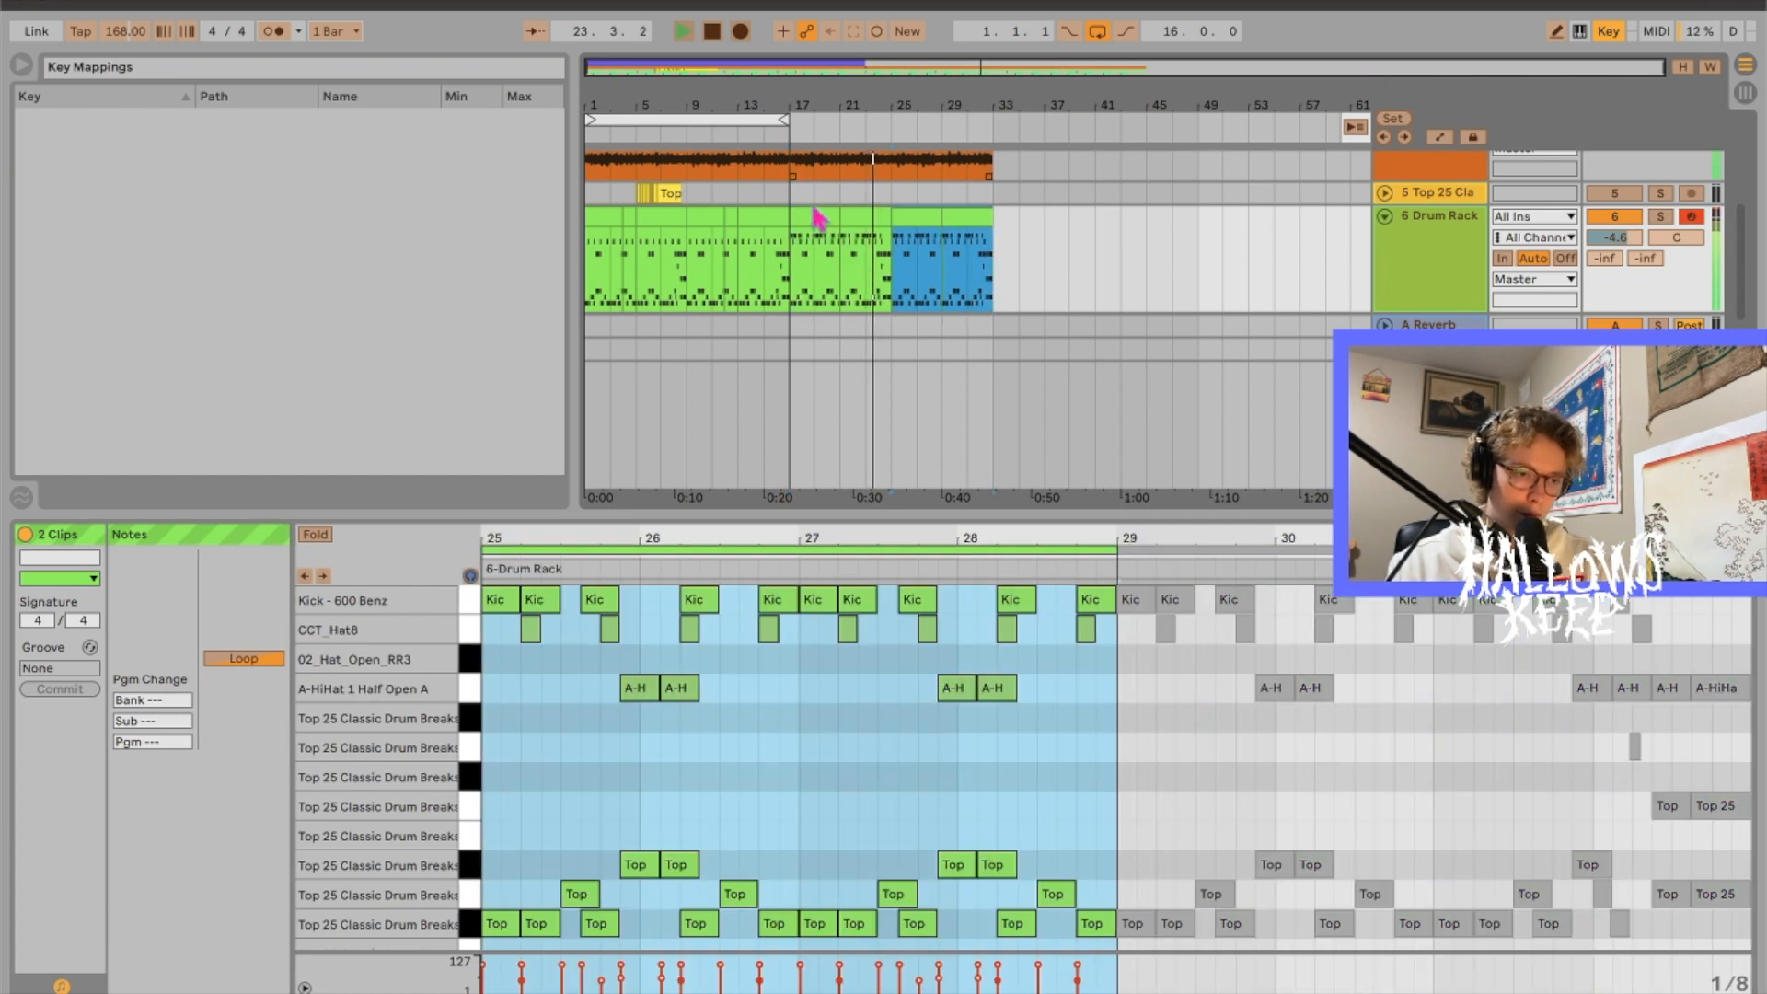
Step: Consolidate the Drum Rack's first four bars into one clip, and duplicate bars 1 to 8 over bars 9 to 16
click(628, 215)
shift+click(599, 218)
key(super+j)
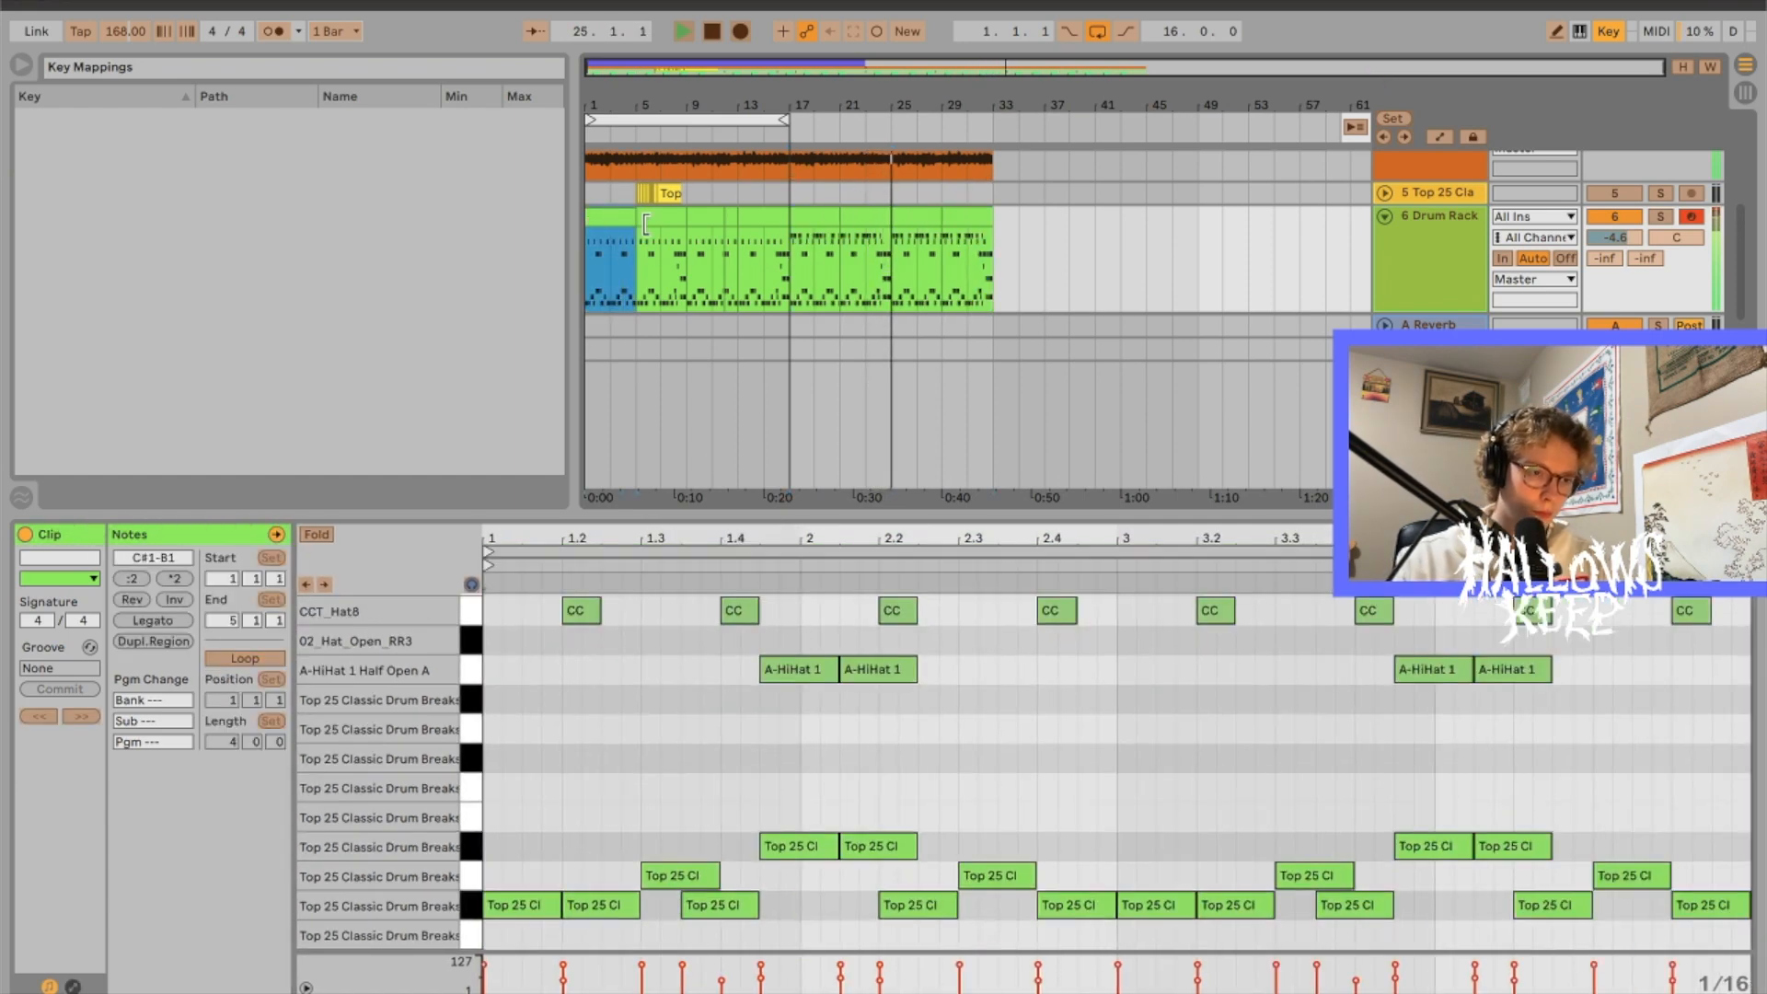
shift+click(654, 219)
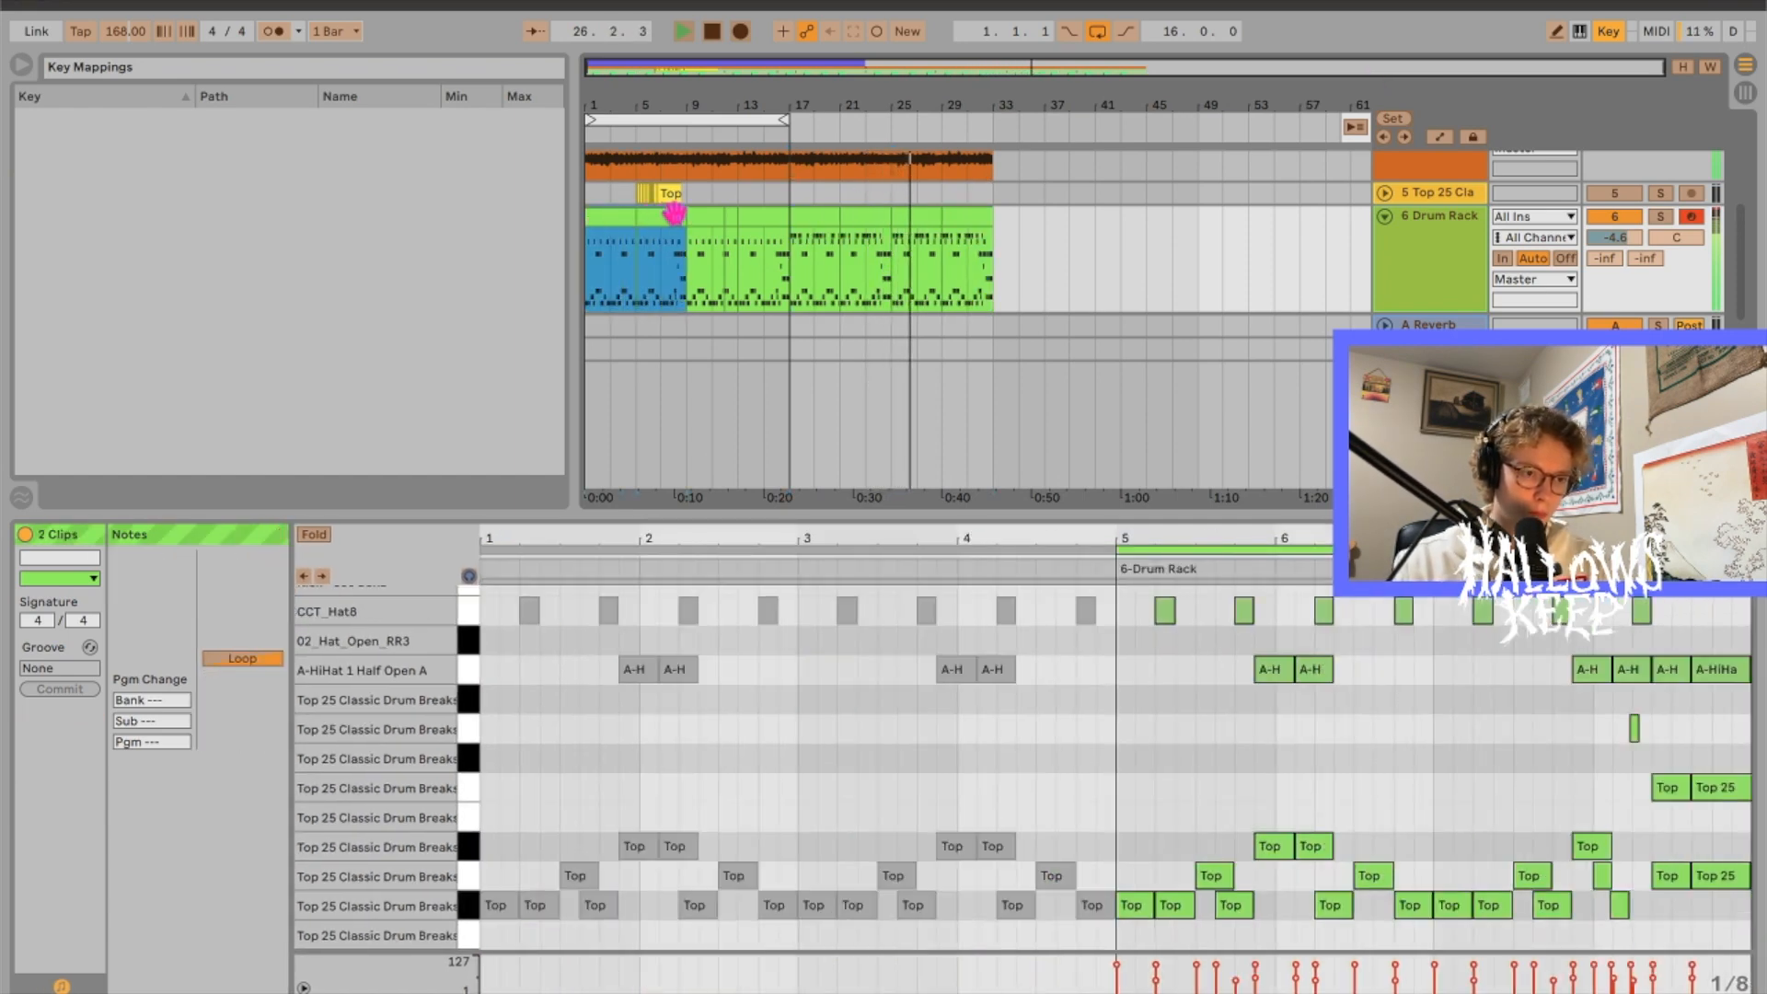
key(super+d)
Step: Recolor the Drum Rack clips in bars 17 to 32 dark green
click(808, 221)
shift+click(962, 218)
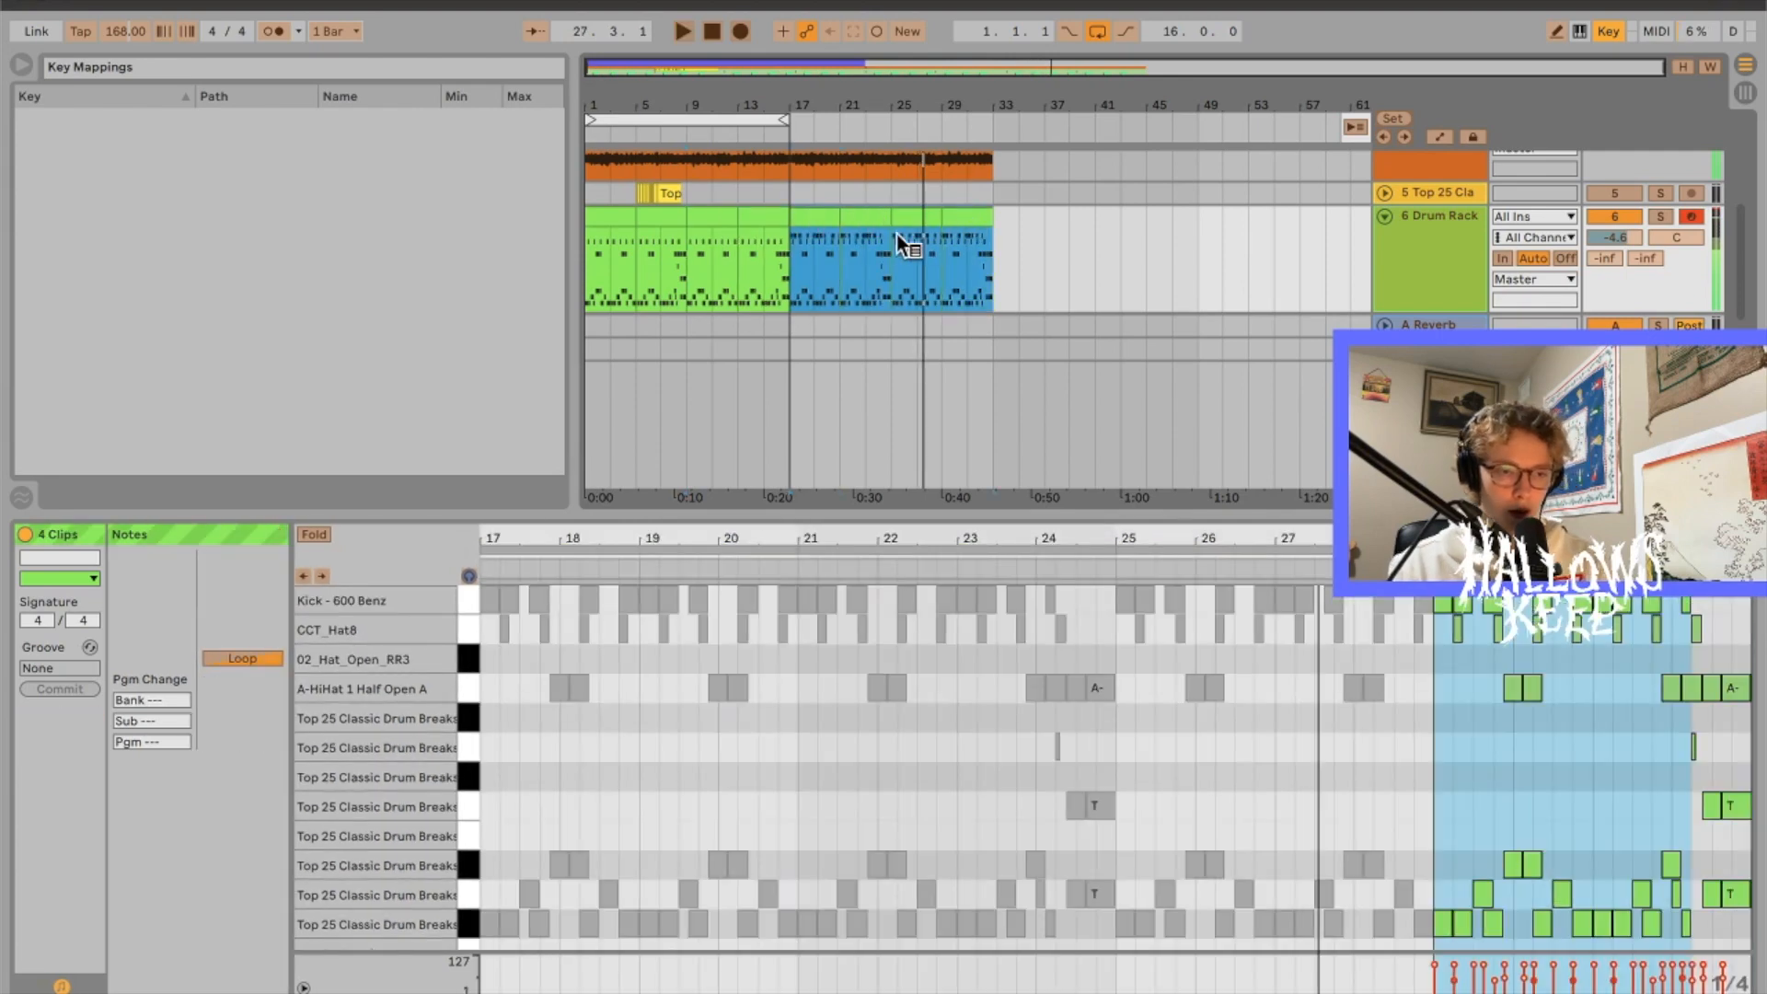
right_click(920, 219)
click(1060, 586)
click(881, 265)
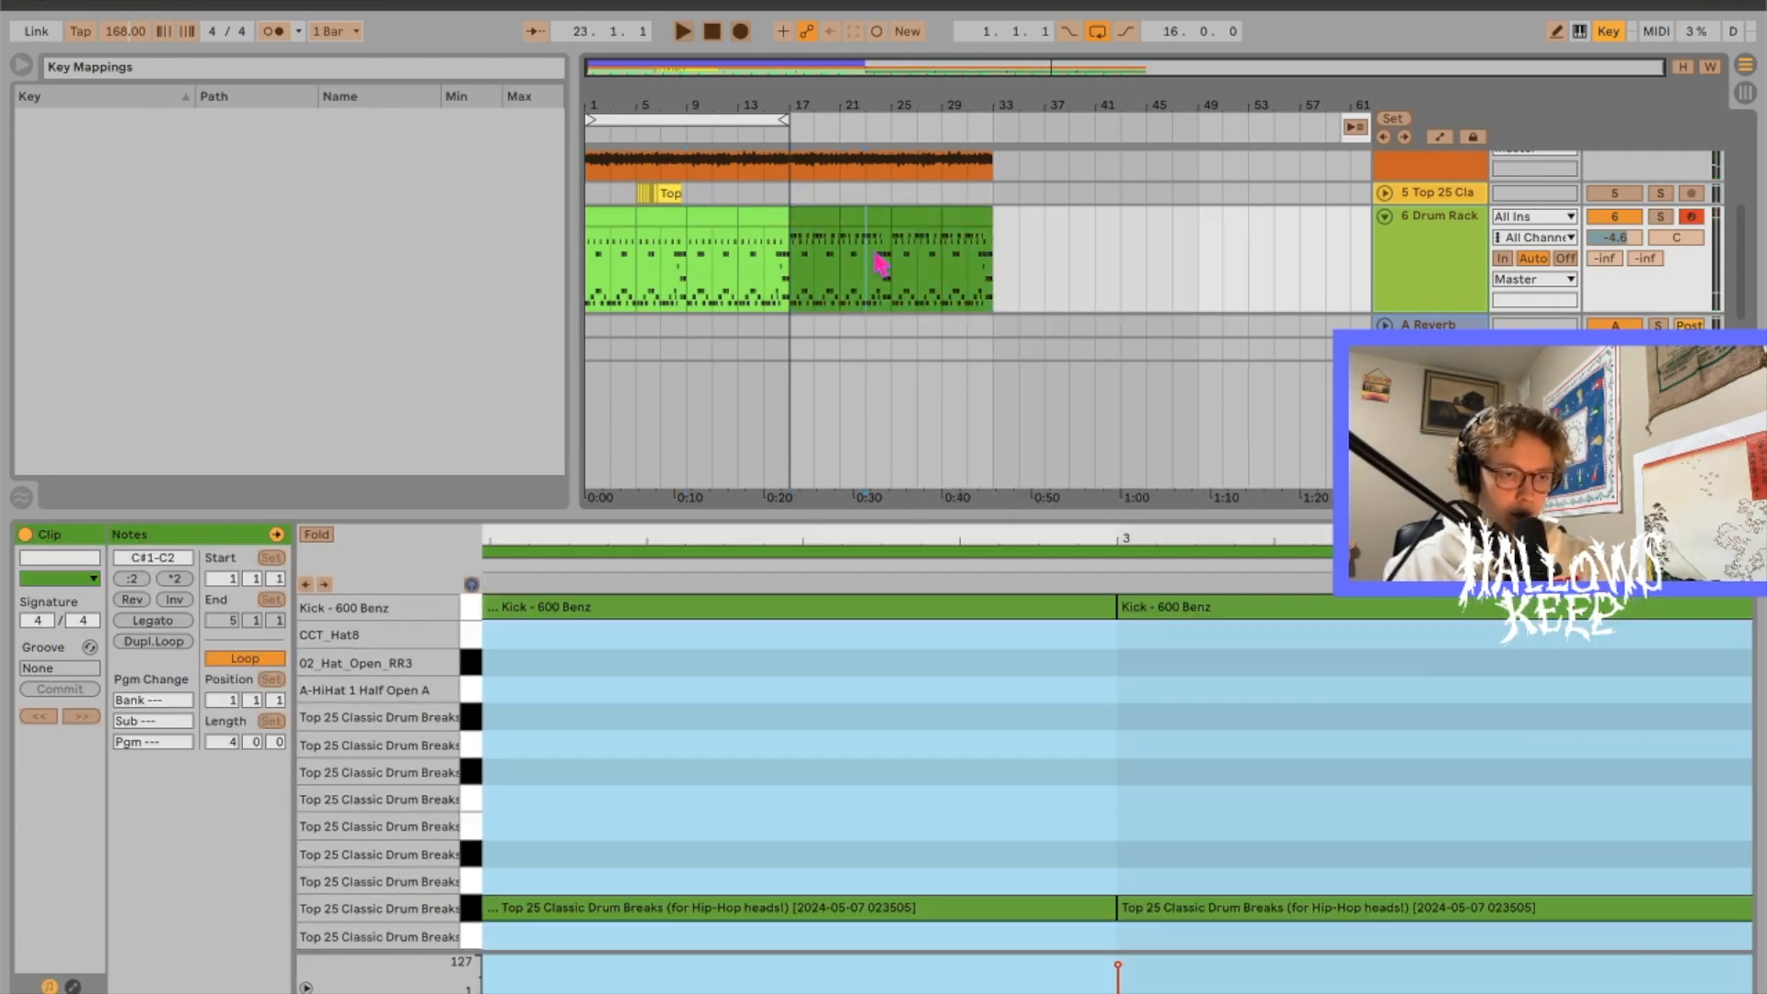
click(809, 294)
click(592, 265)
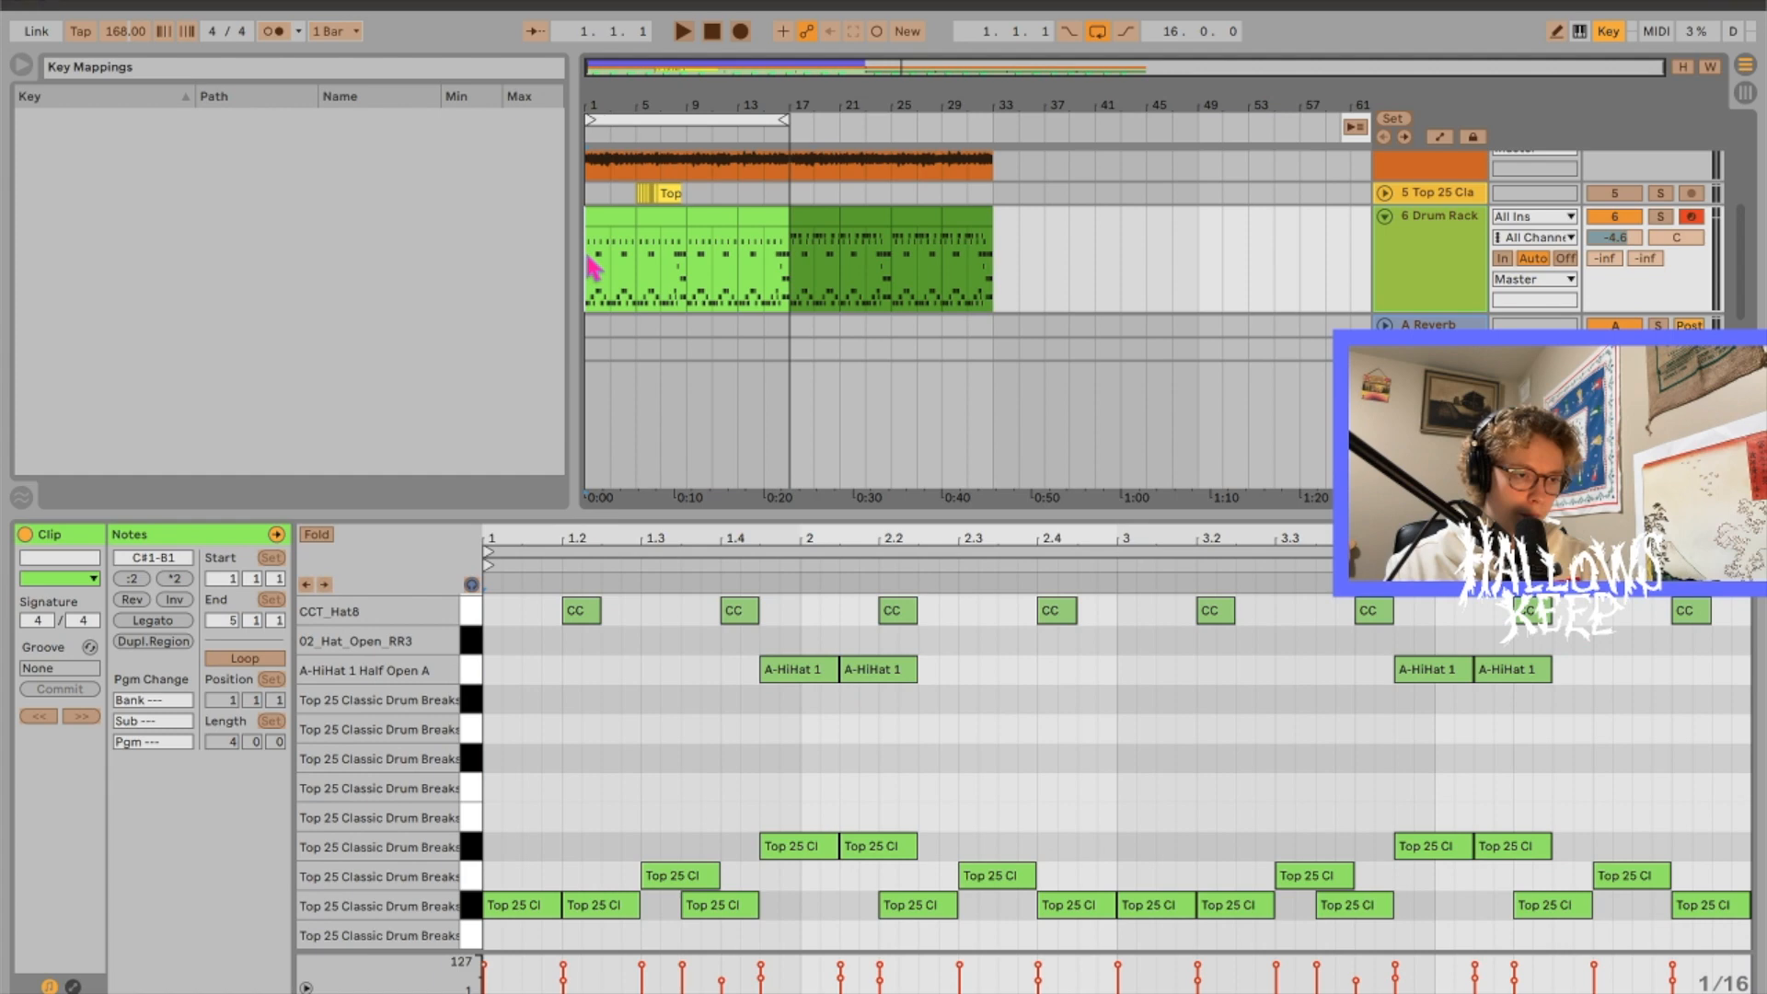
Step: Move the Top 25 Classic Drum Breaks track above the resampled audio track
click(1415, 196)
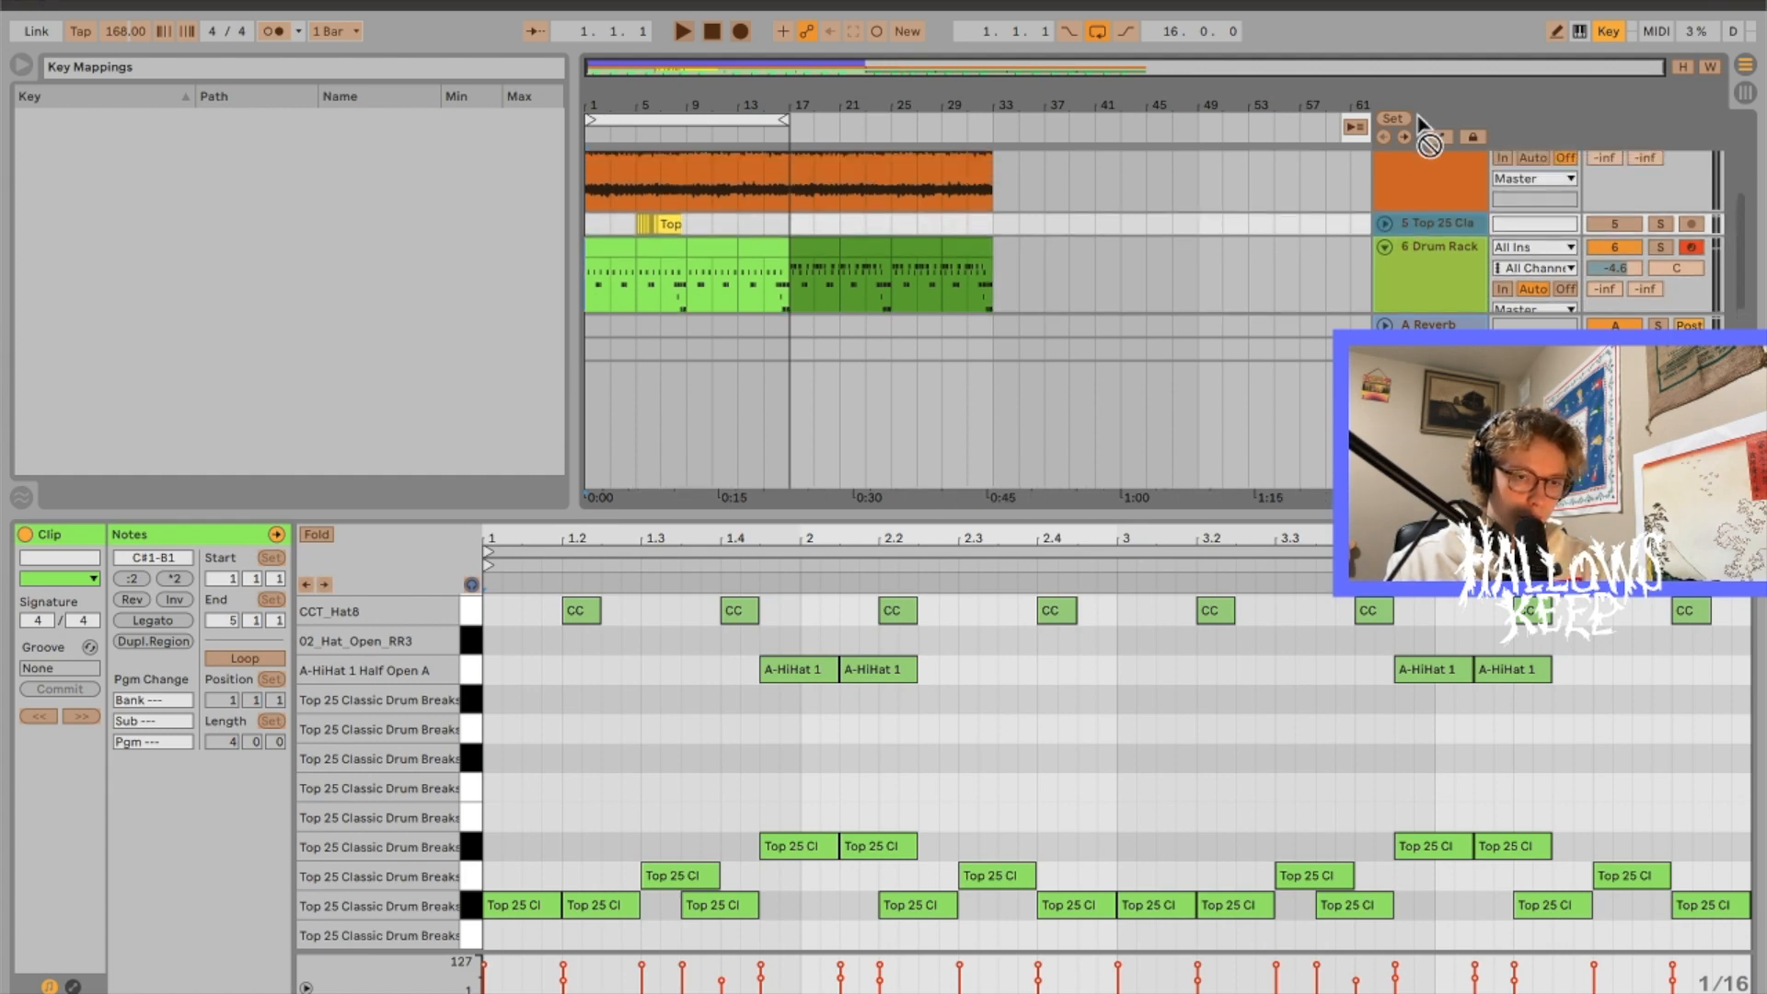
scroll(1435, 212, up, 3)
drag(1453, 230, 1452, 234)
scroll(1456, 246, down, 3)
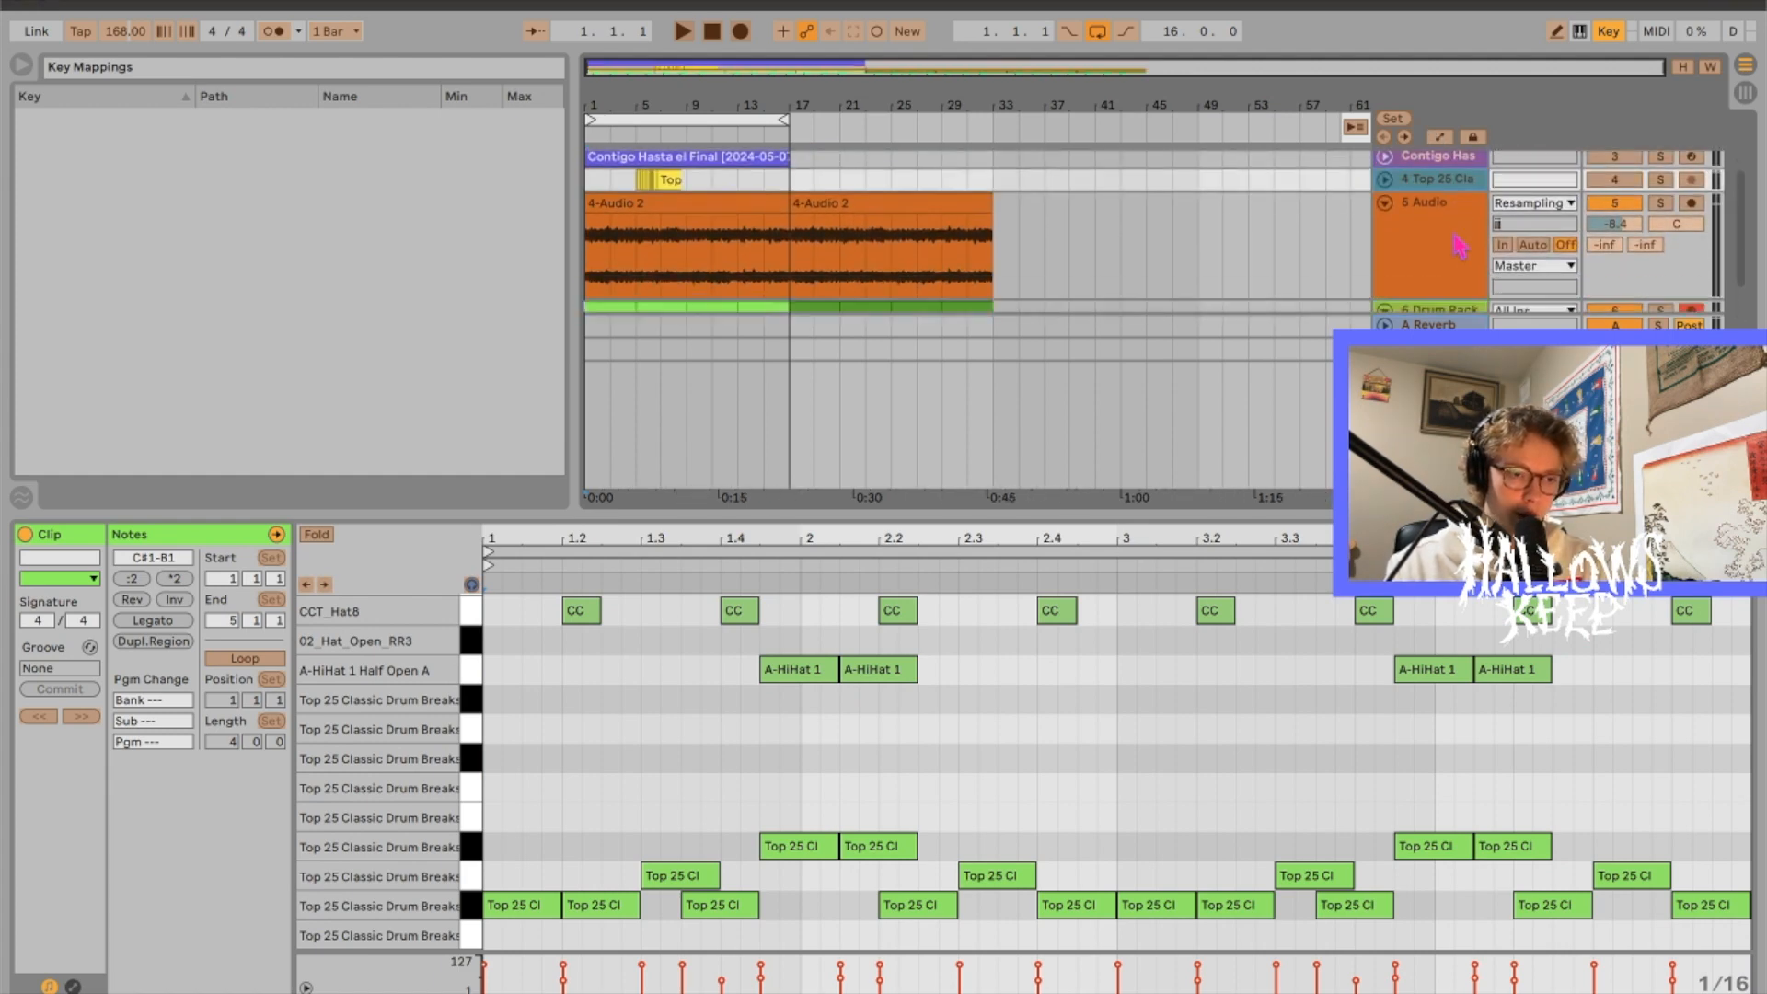
Step: Group the Drum Rack and clap tracks
key(ctrl+alt+l)
click(1429, 555)
key(ctrl+g)
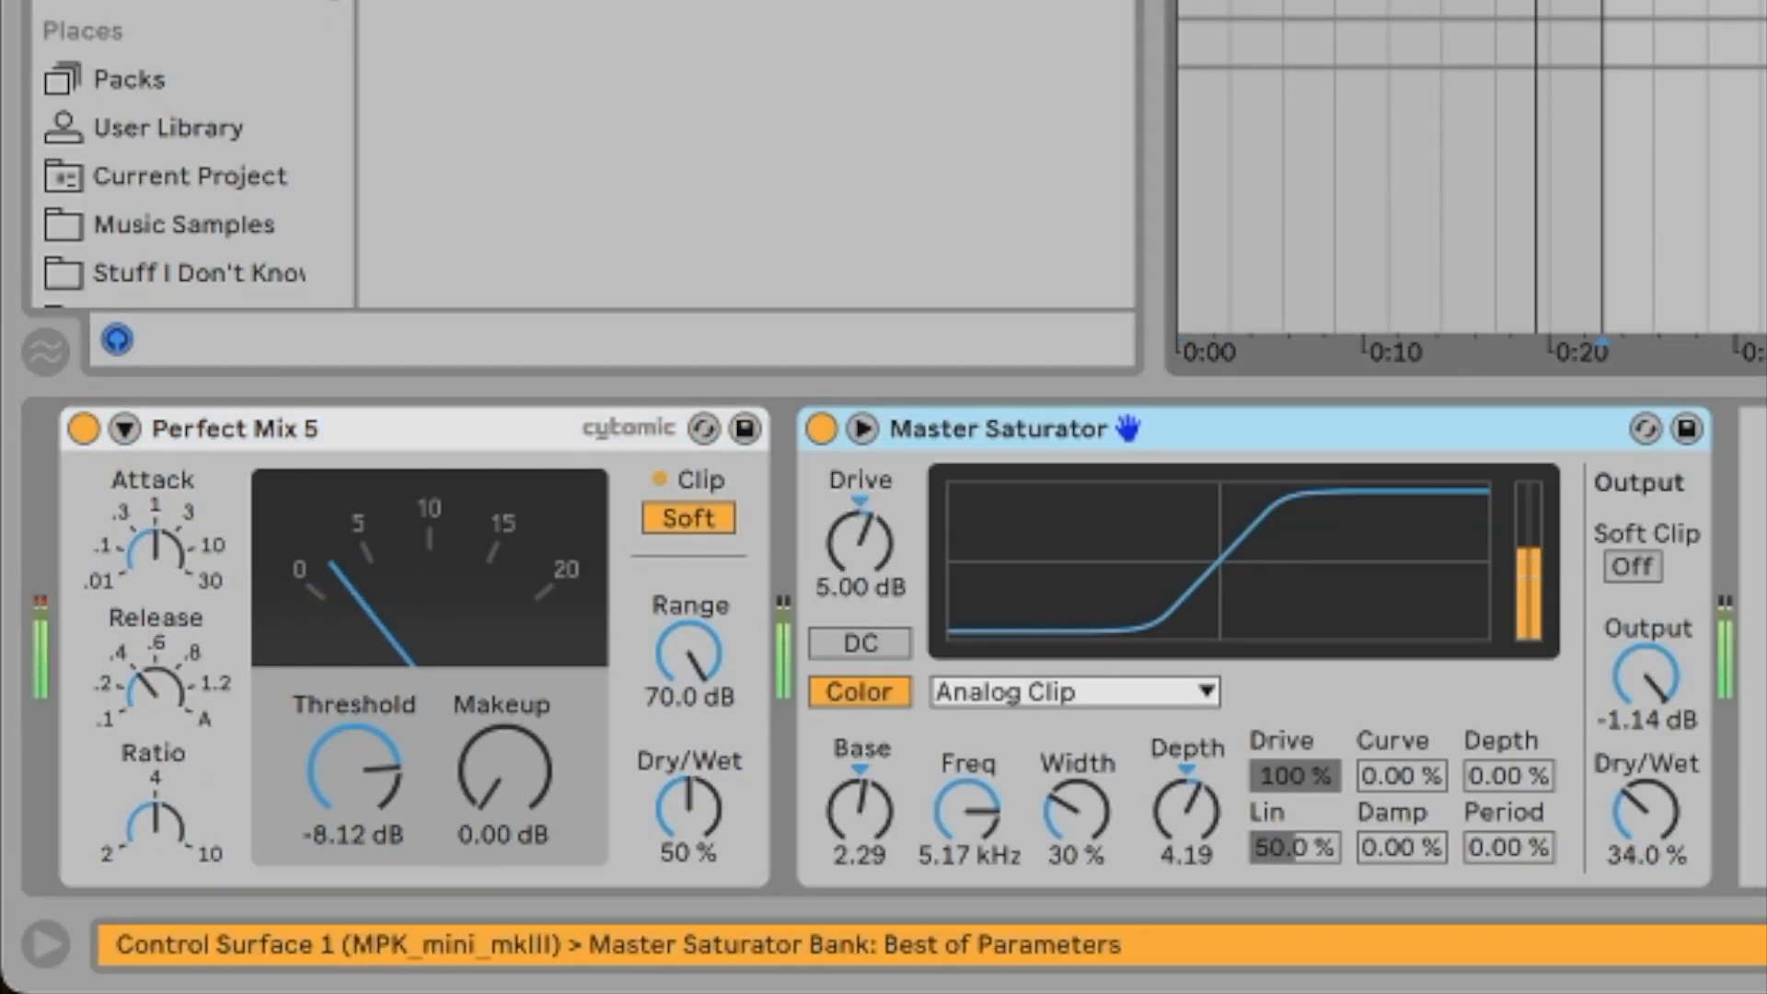
Step: Delete the clap clips in the first 16 bars
click(920, 688)
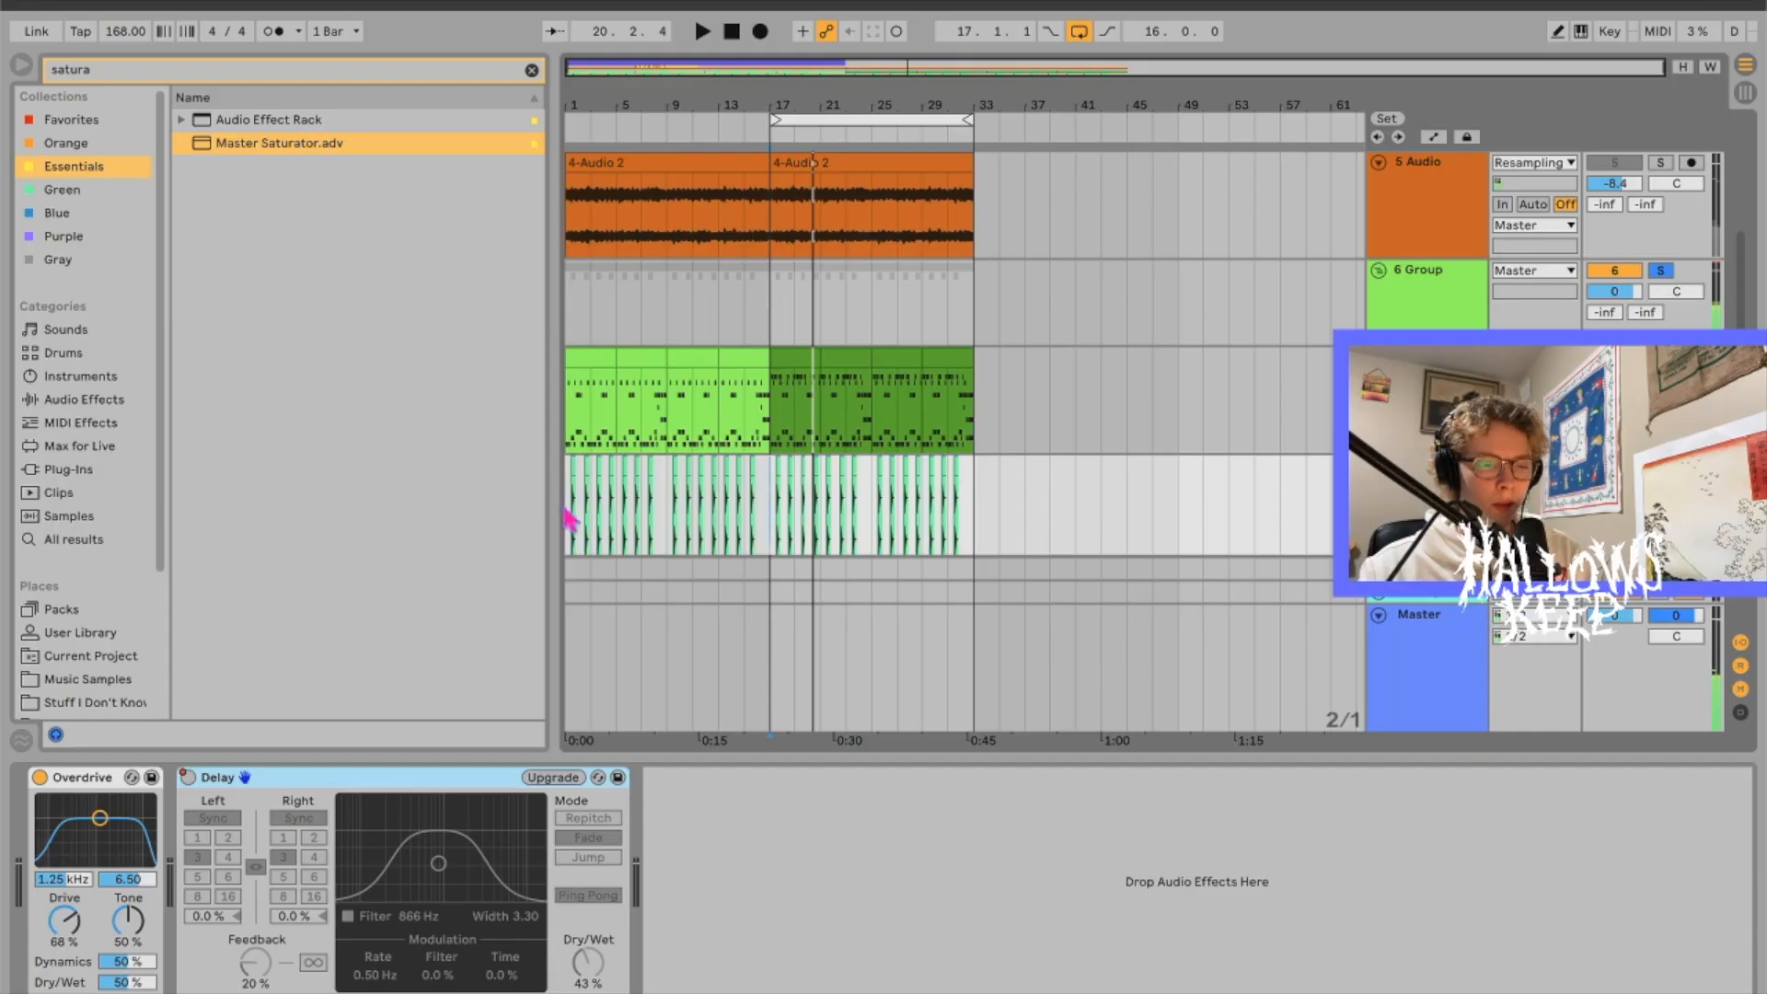
click(570, 520)
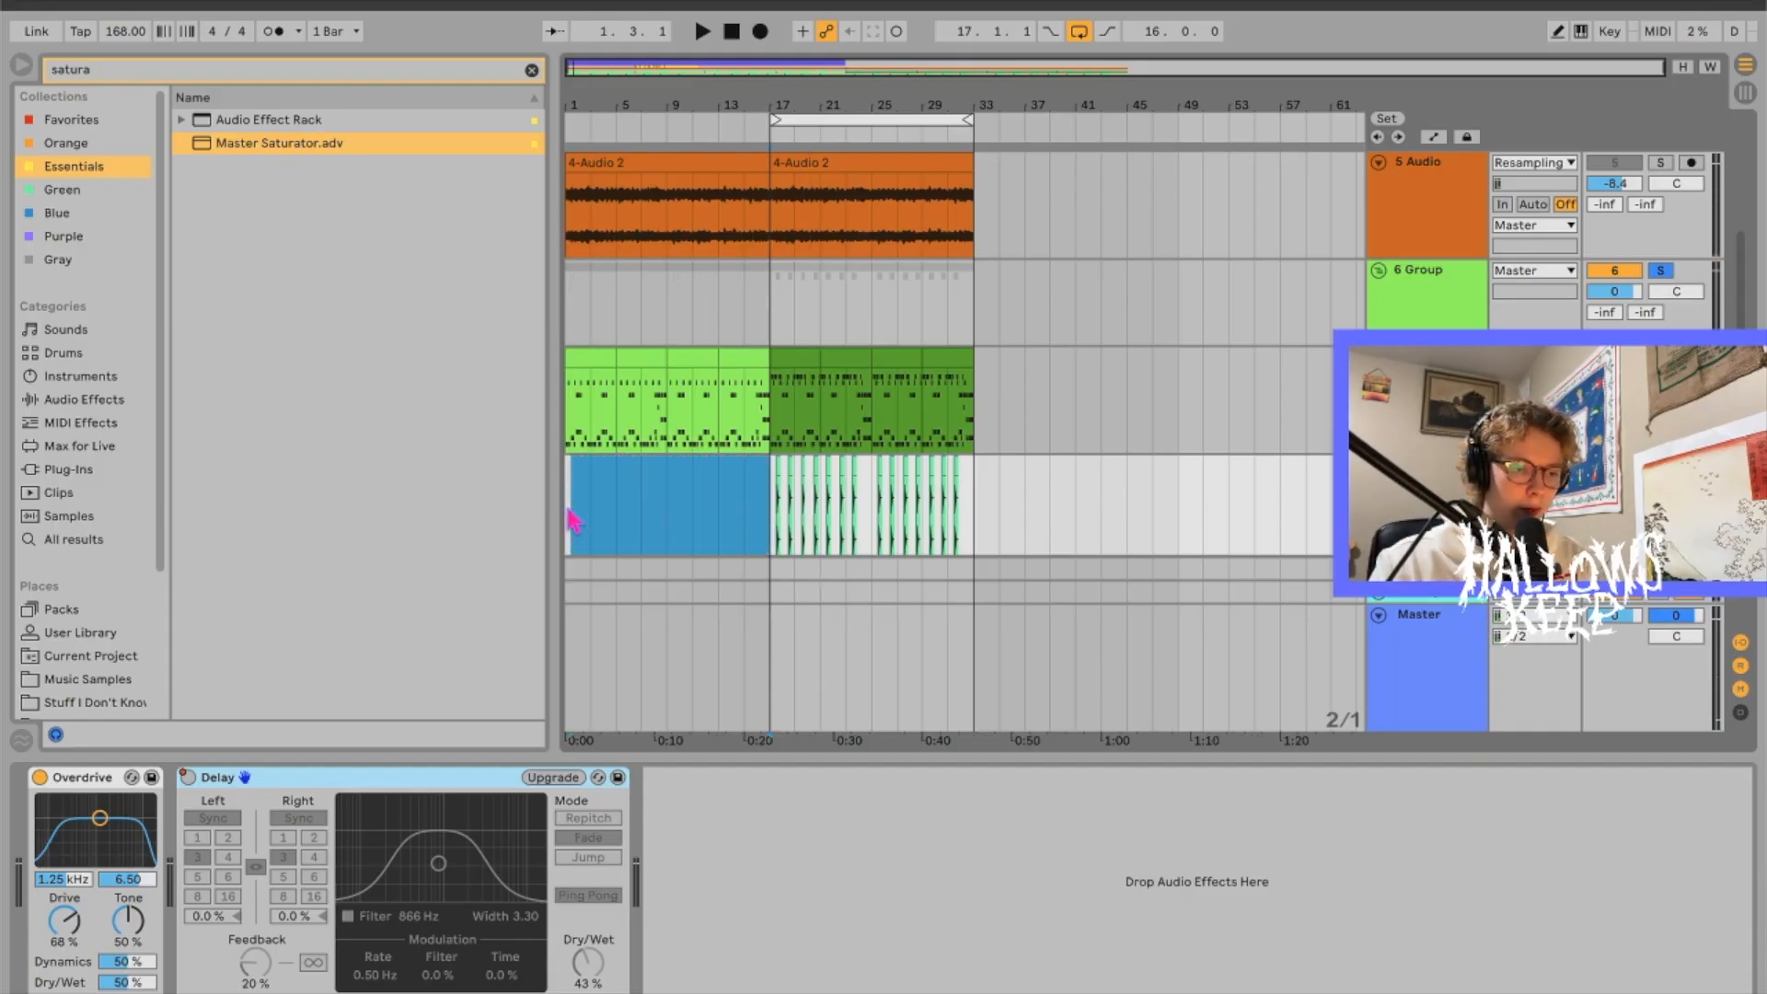
Step: Play the transition from bar 13 into the second section and check the Drum Rack clips around bar 17
click(716, 526)
key(space)
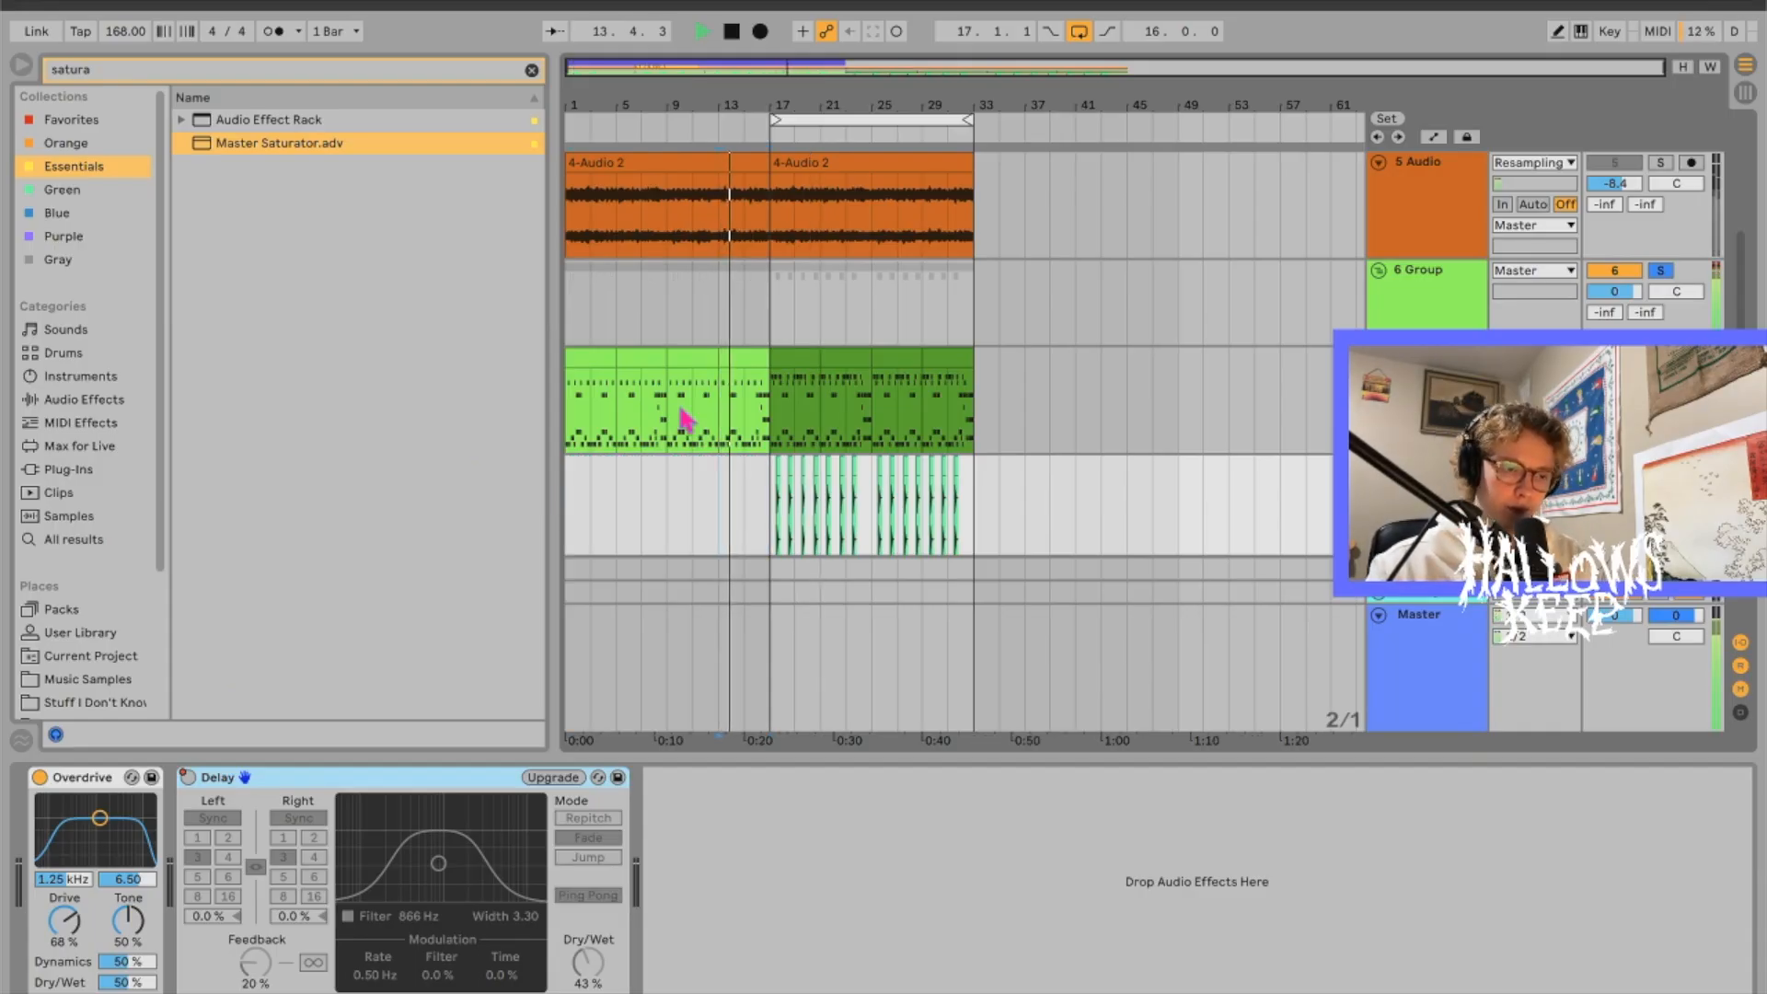
click(711, 293)
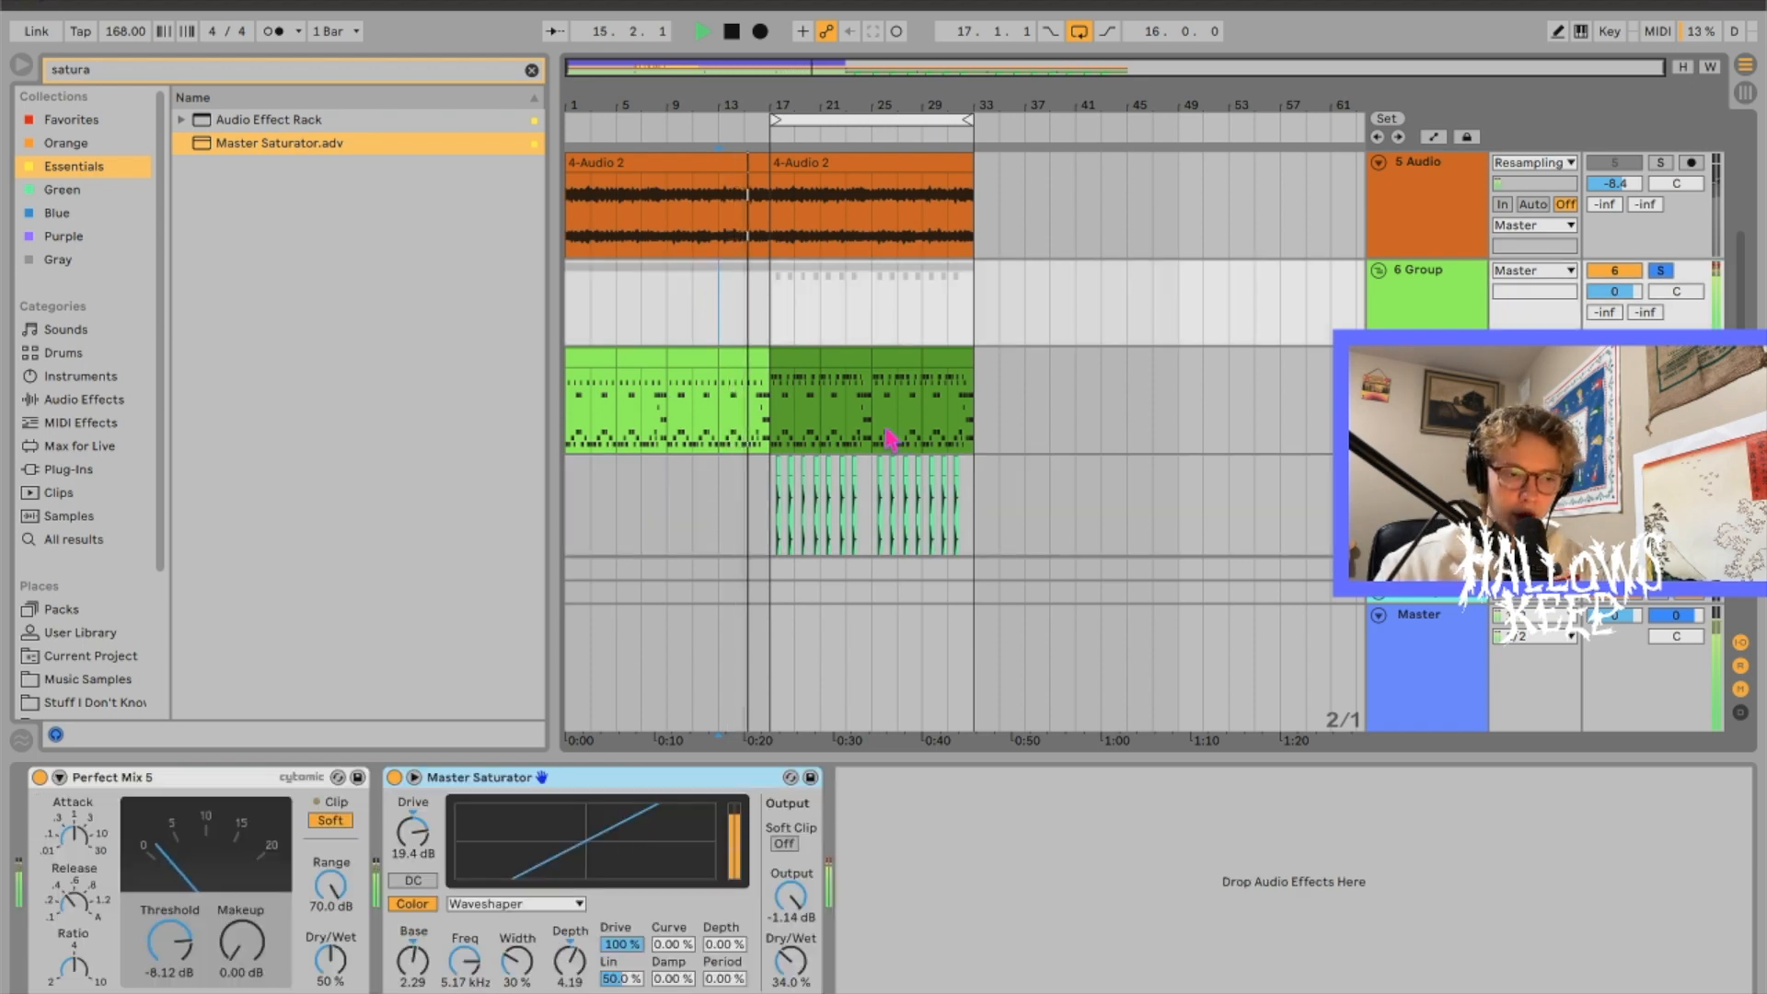
click(736, 359)
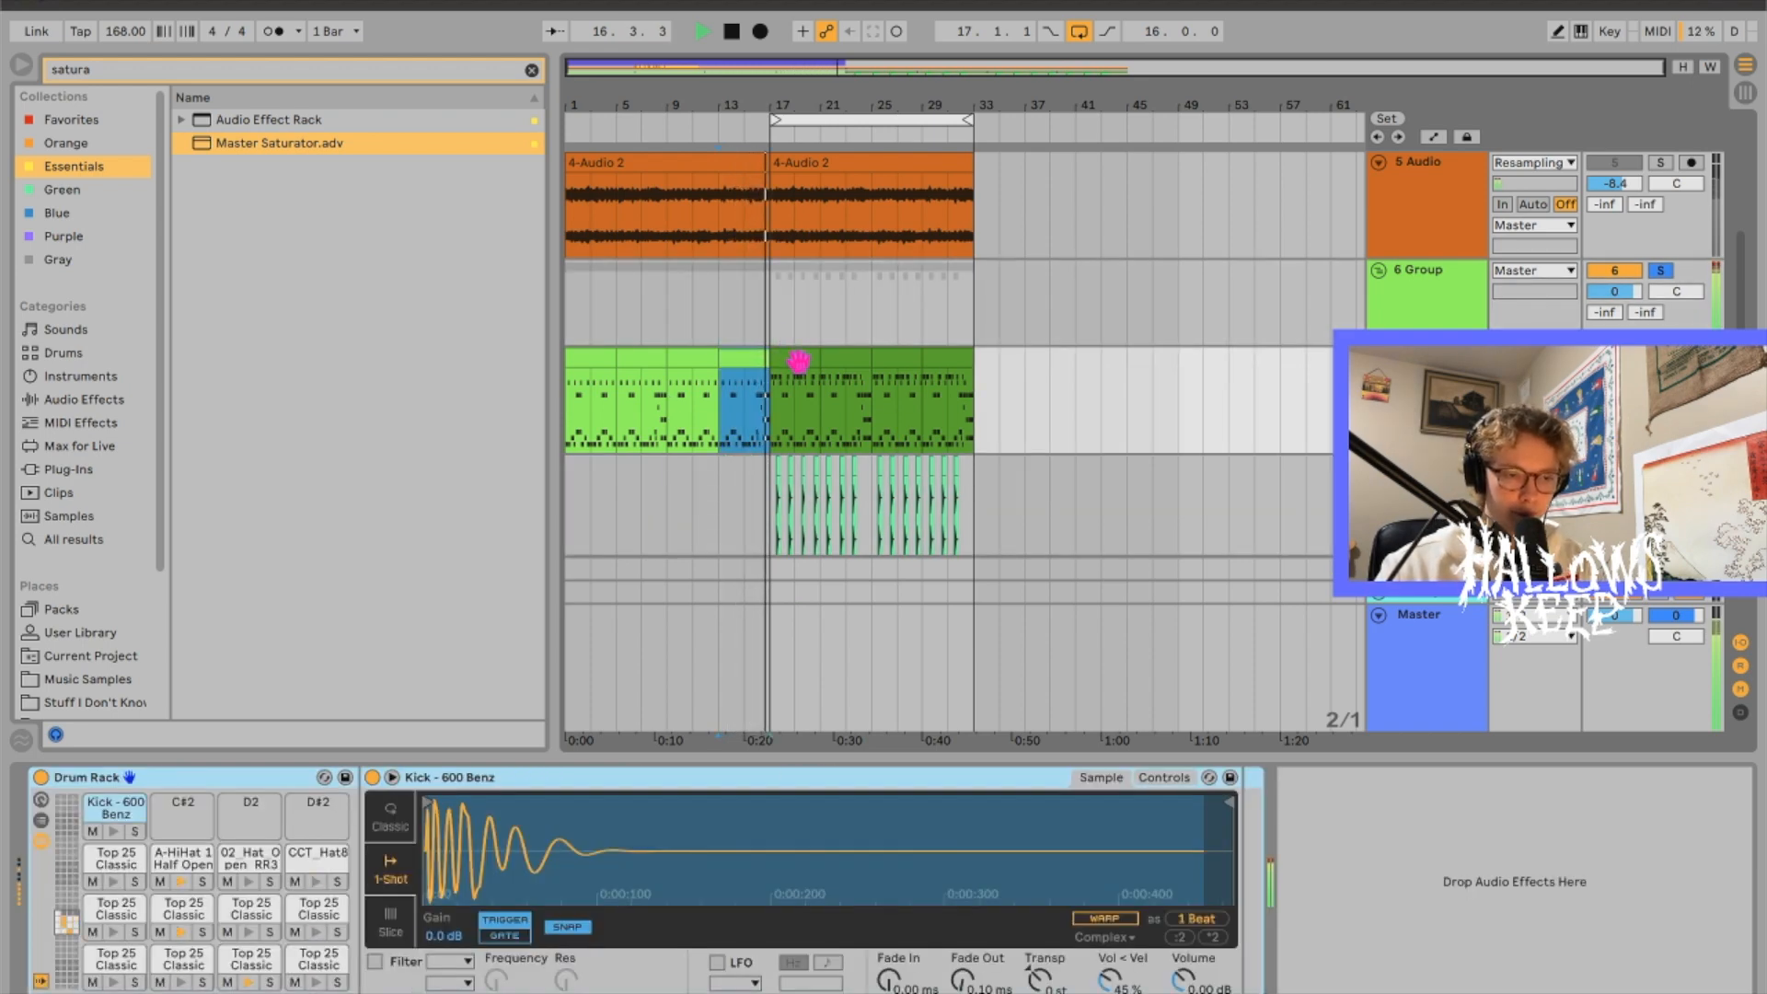
click(797, 360)
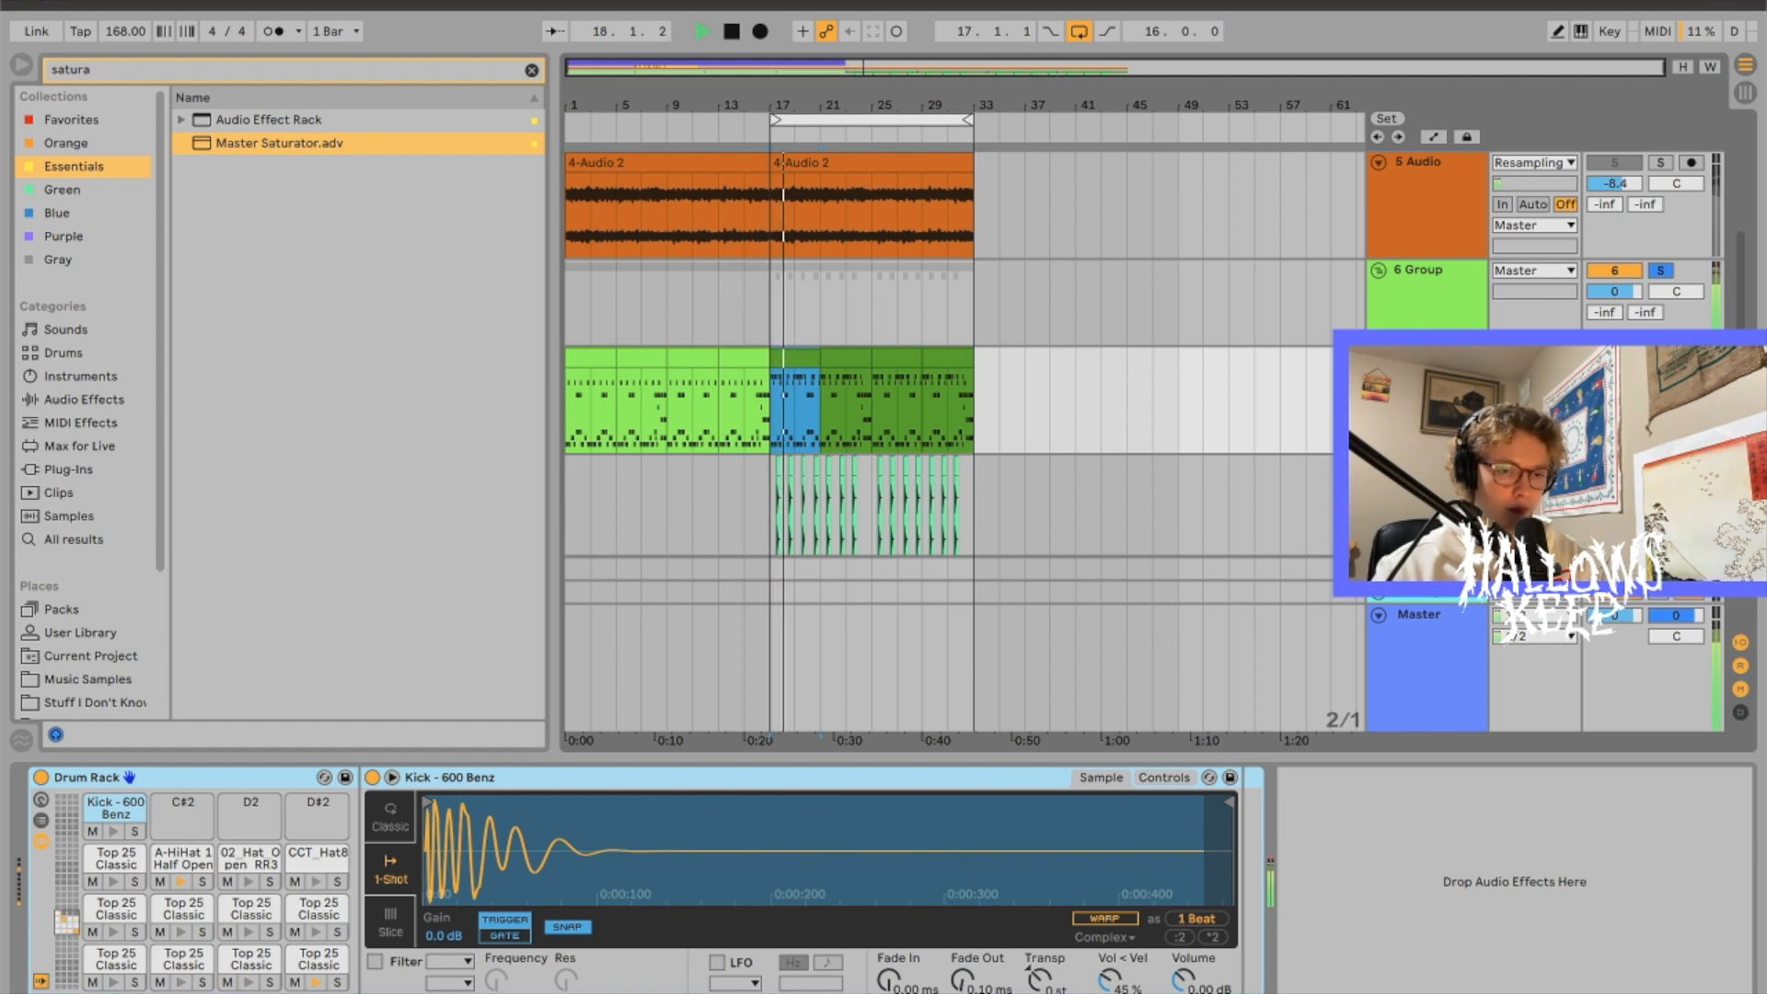
Step: Set the drum group's Master Saturator to Analog Clip with 198 Hz color frequency, 14.1 depth and 16 dB drive
click(1415, 311)
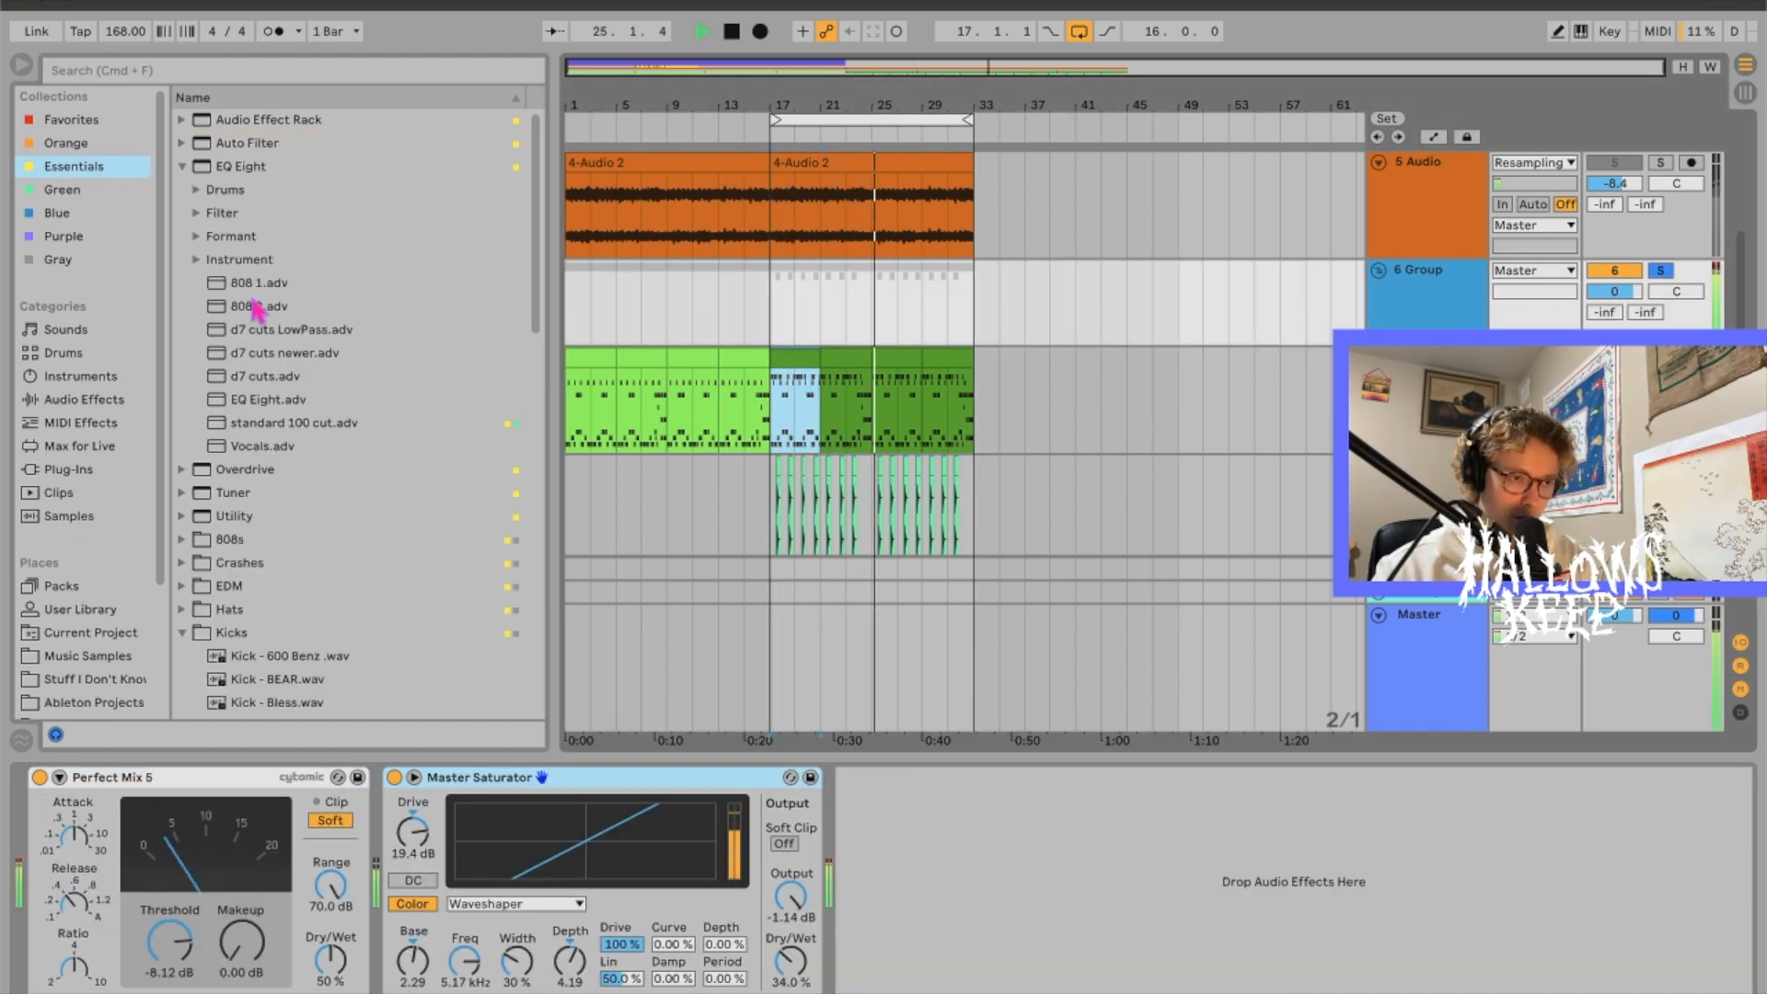
drag(464, 961, 464, 989)
drag(570, 961, 570, 938)
click(516, 904)
click(489, 925)
drag(413, 832, 414, 851)
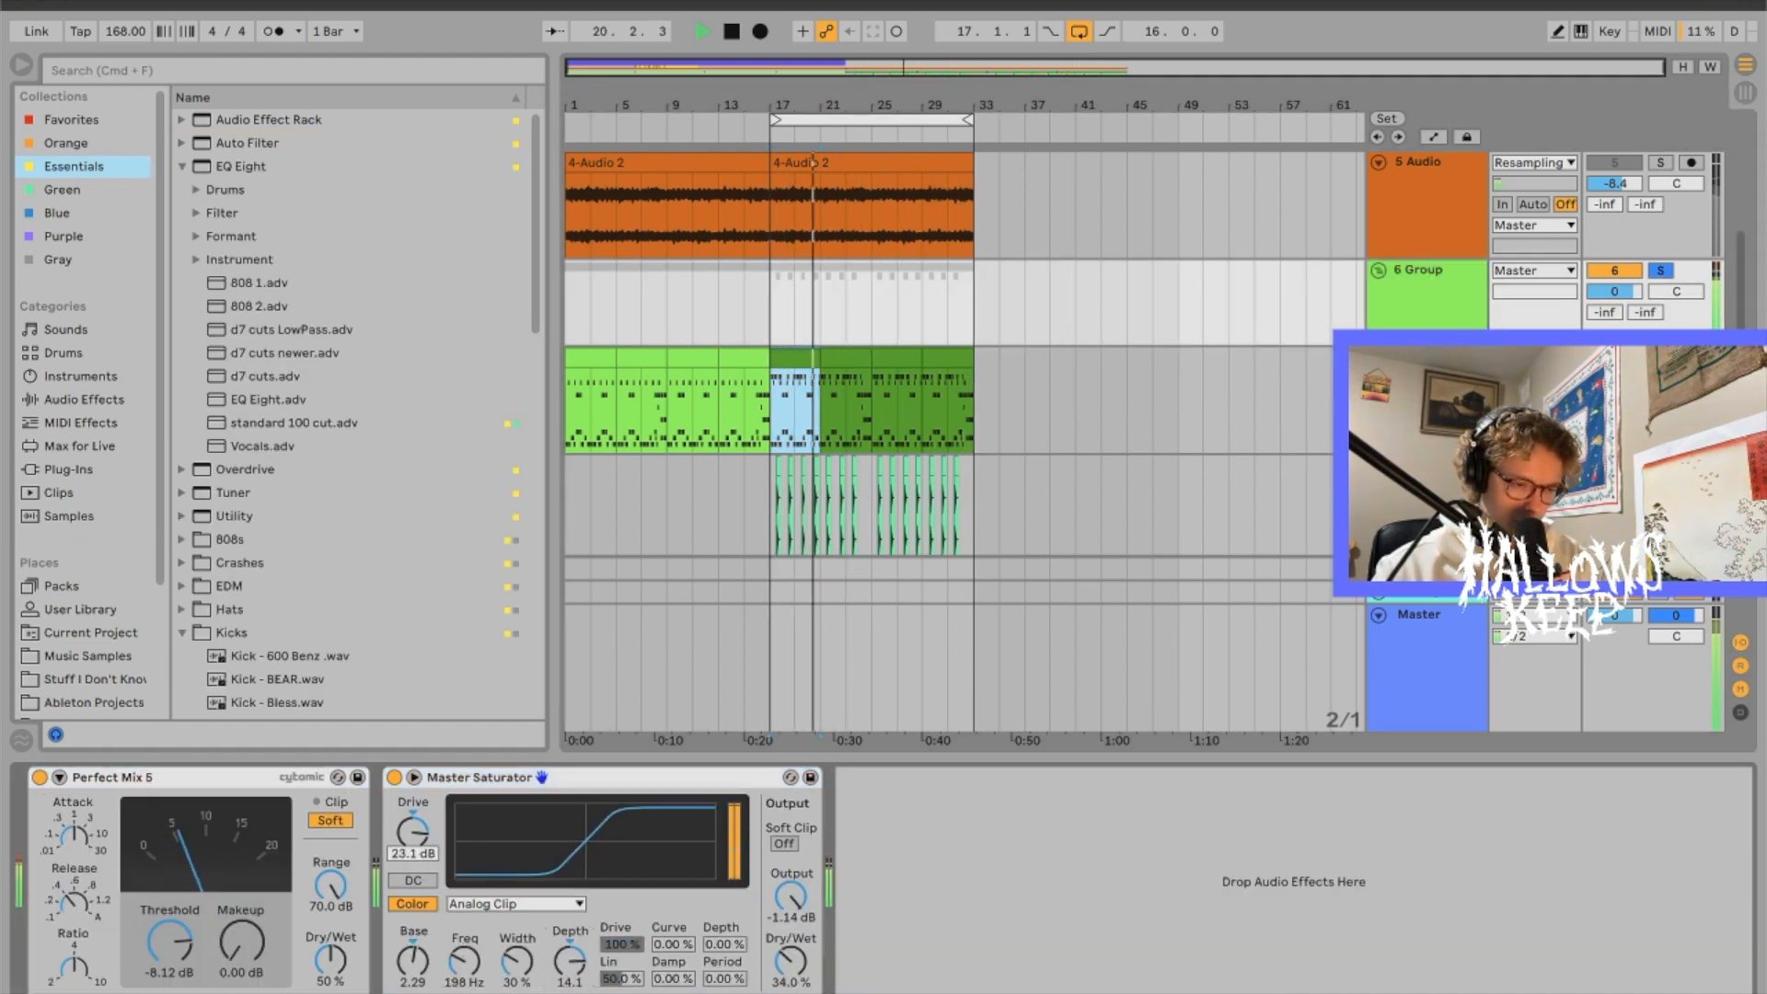
click(666, 926)
Step: Balance the levels, bringing the drum group to about -6.9 dB and the resampled audio track to about -7.9 dB
click(1660, 270)
drag(1615, 291, 1614, 311)
drag(1611, 187, 1611, 178)
click(1660, 271)
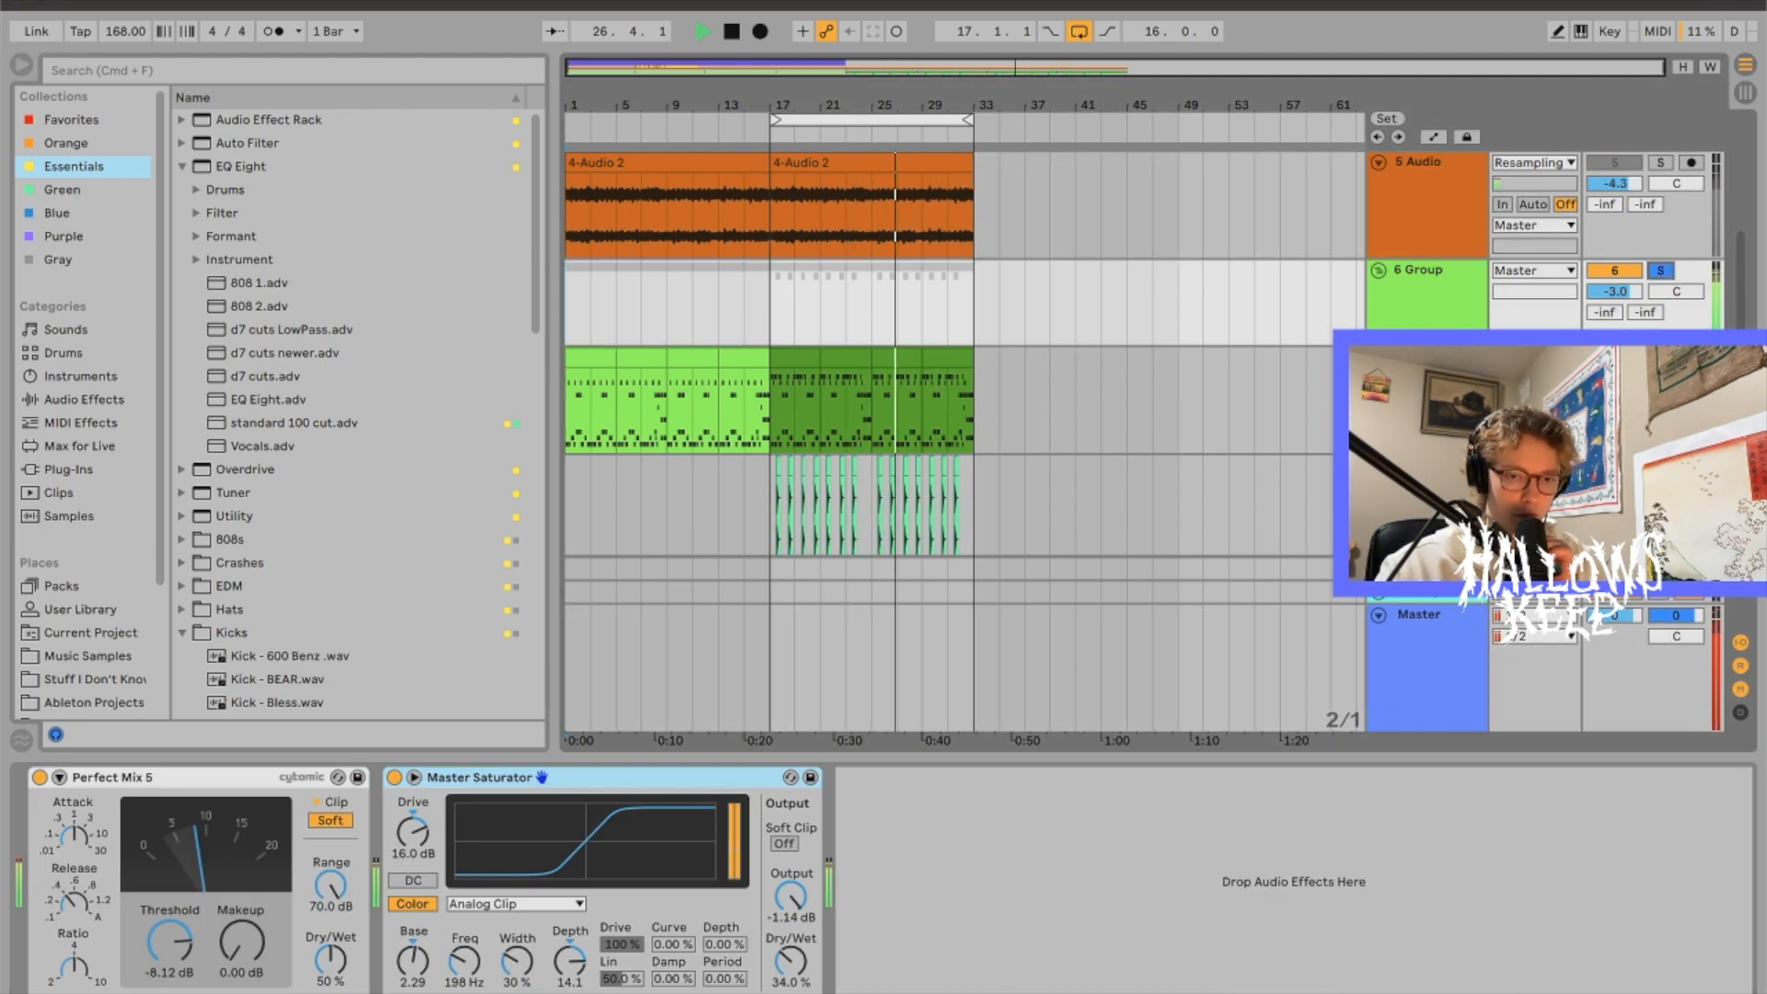
drag(1614, 292, 1614, 311)
super+click(1660, 163)
drag(1614, 184, 1614, 204)
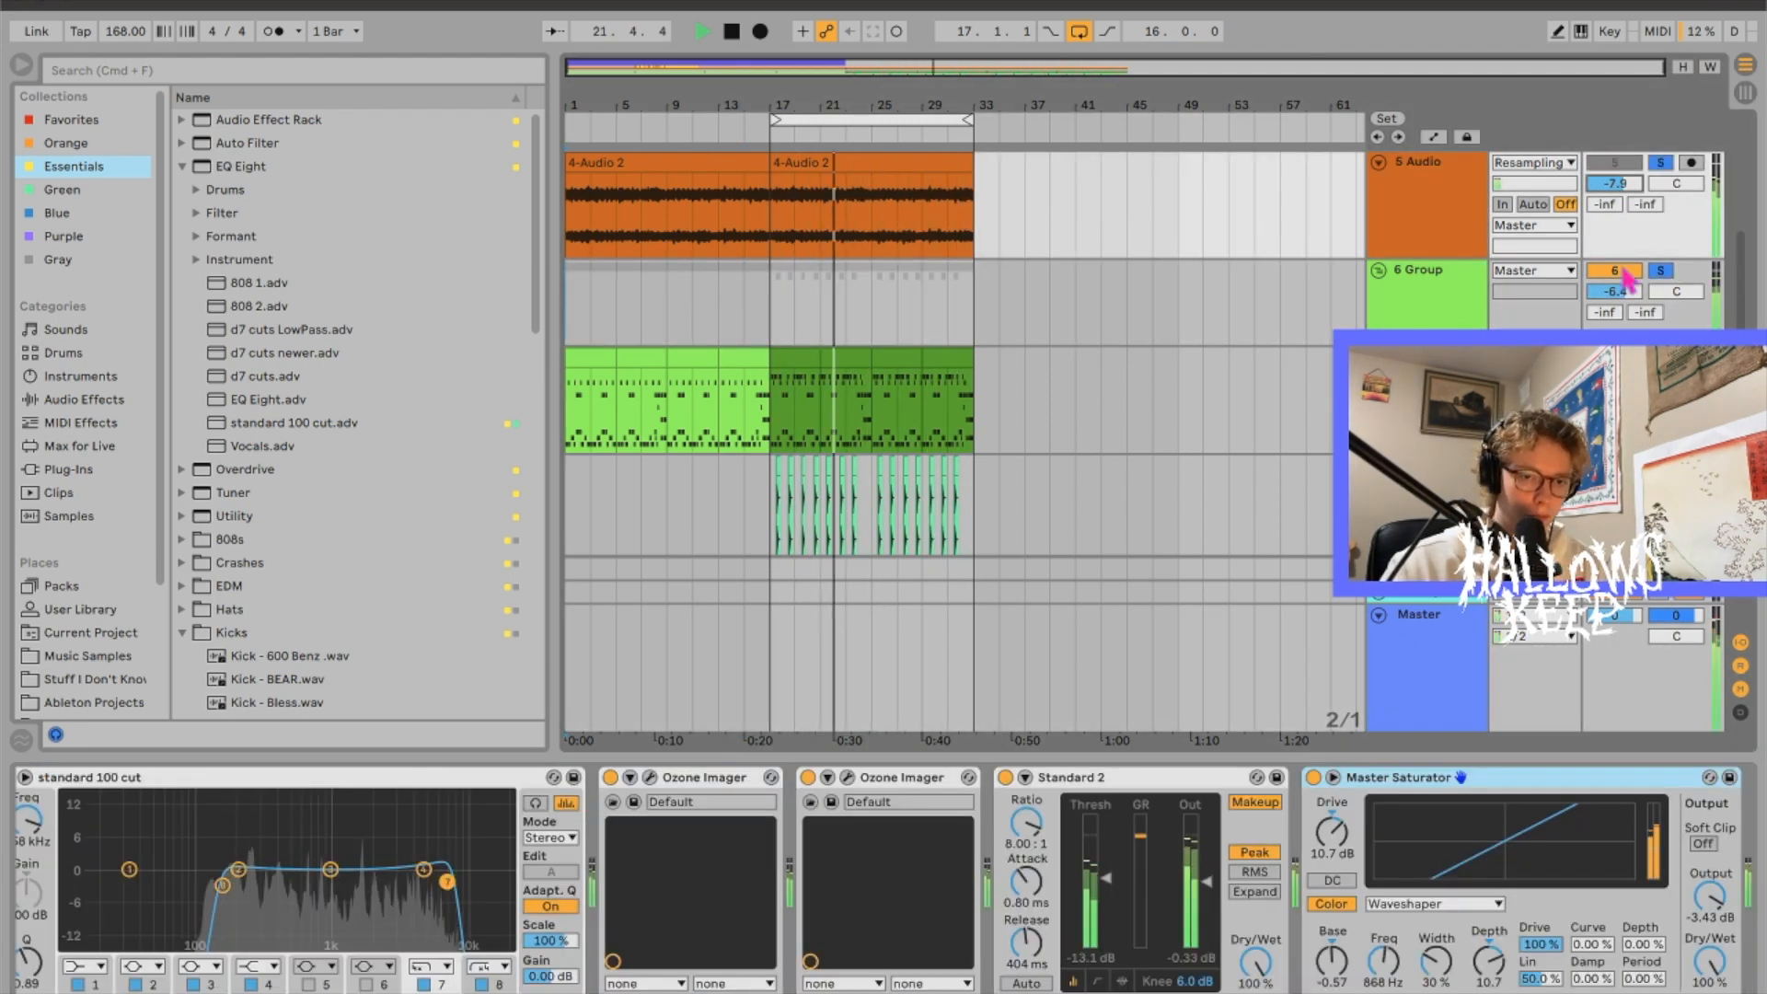
scroll(788, 383, down, 2)
key(space)
Step: Insert a MIDI track below the clap track and color it red
click(760, 428)
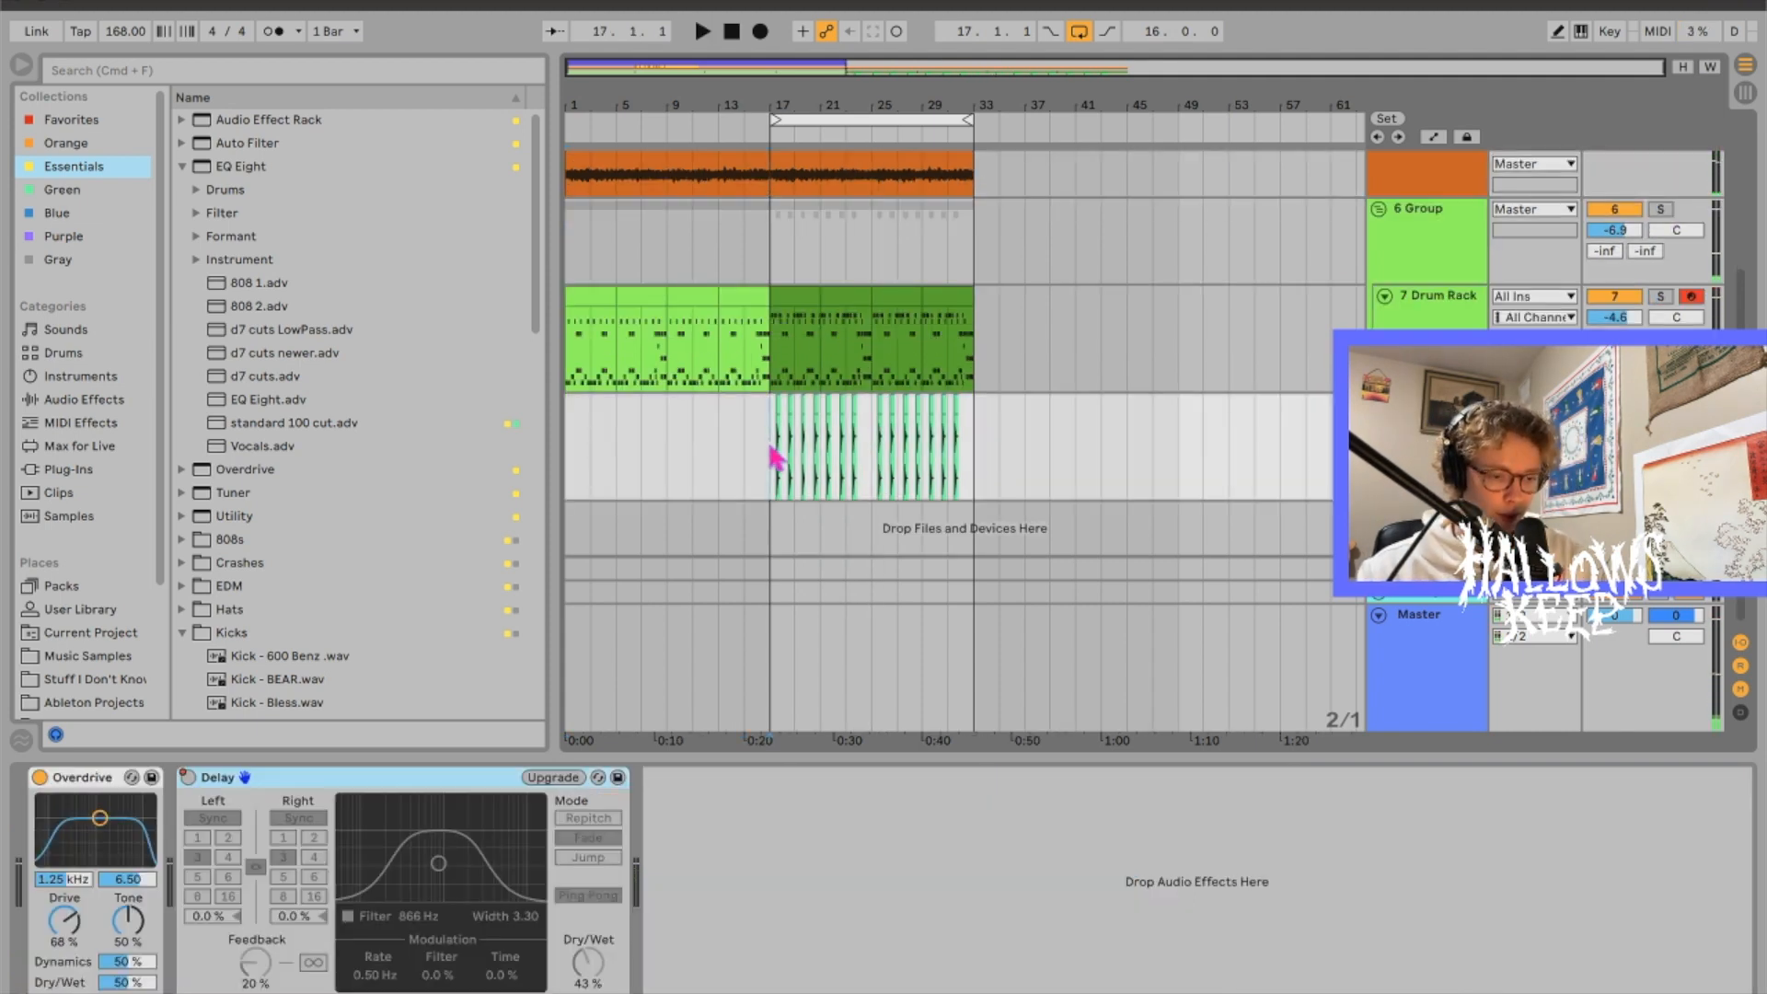
key(super+shift+t)
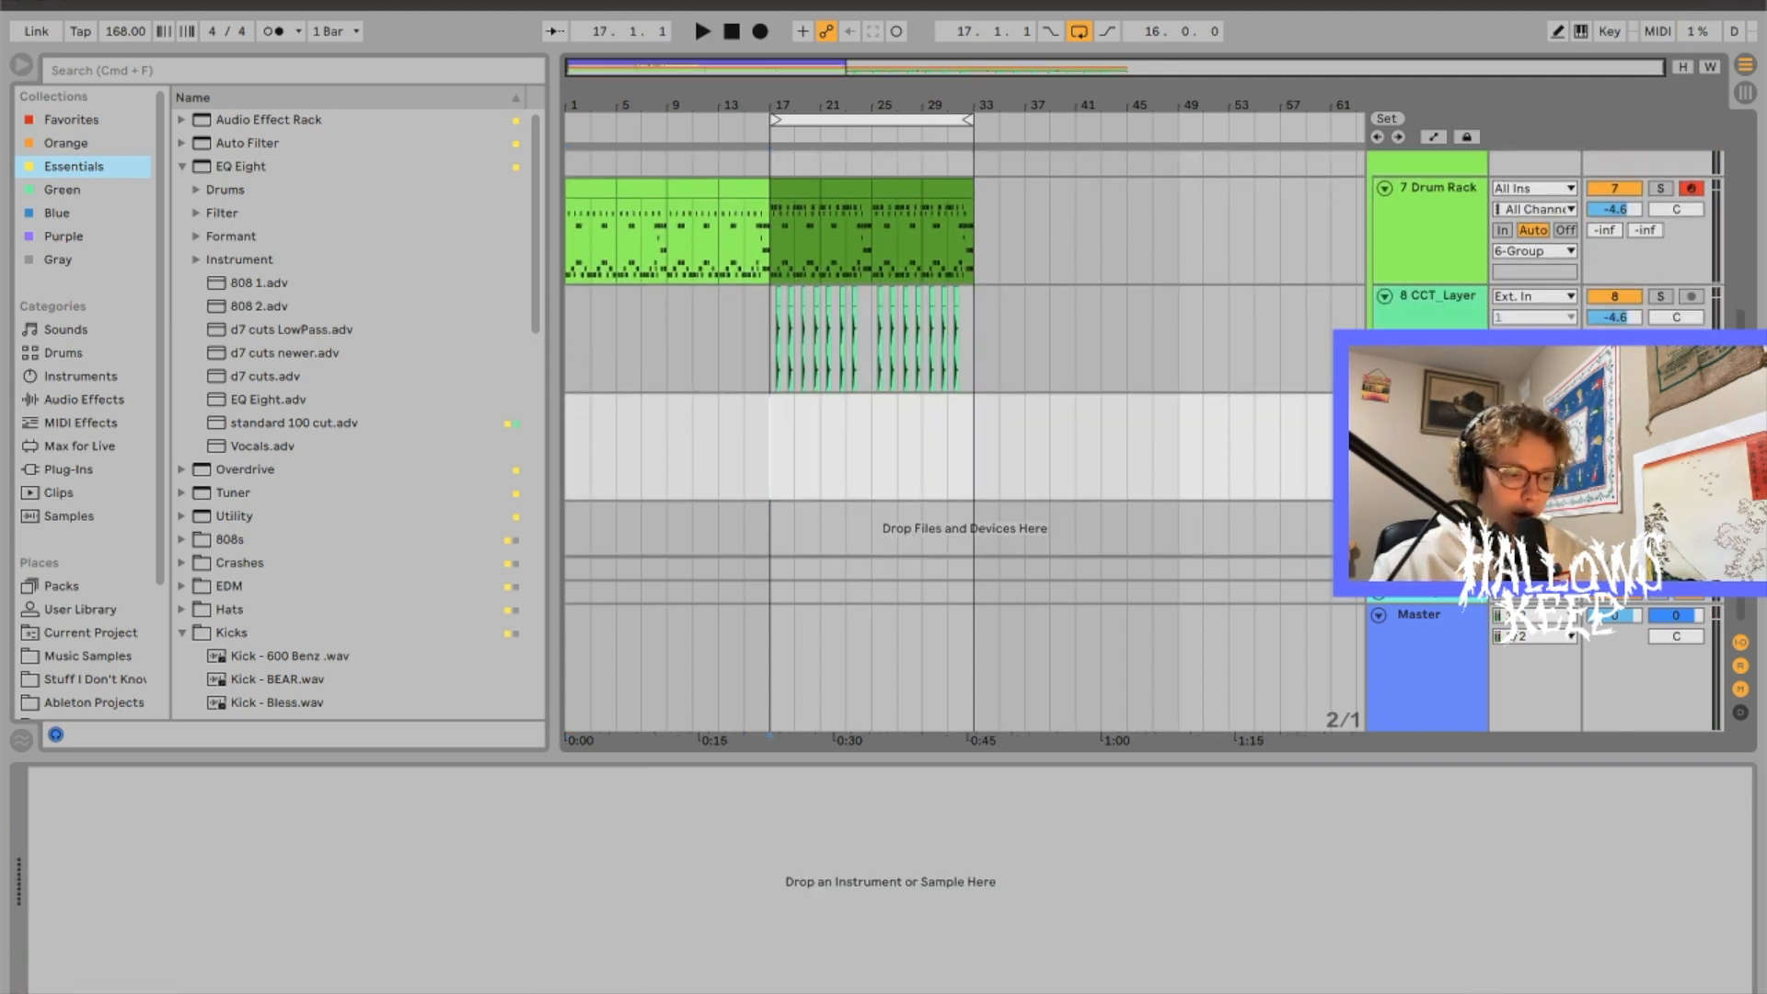
right_click(1428, 447)
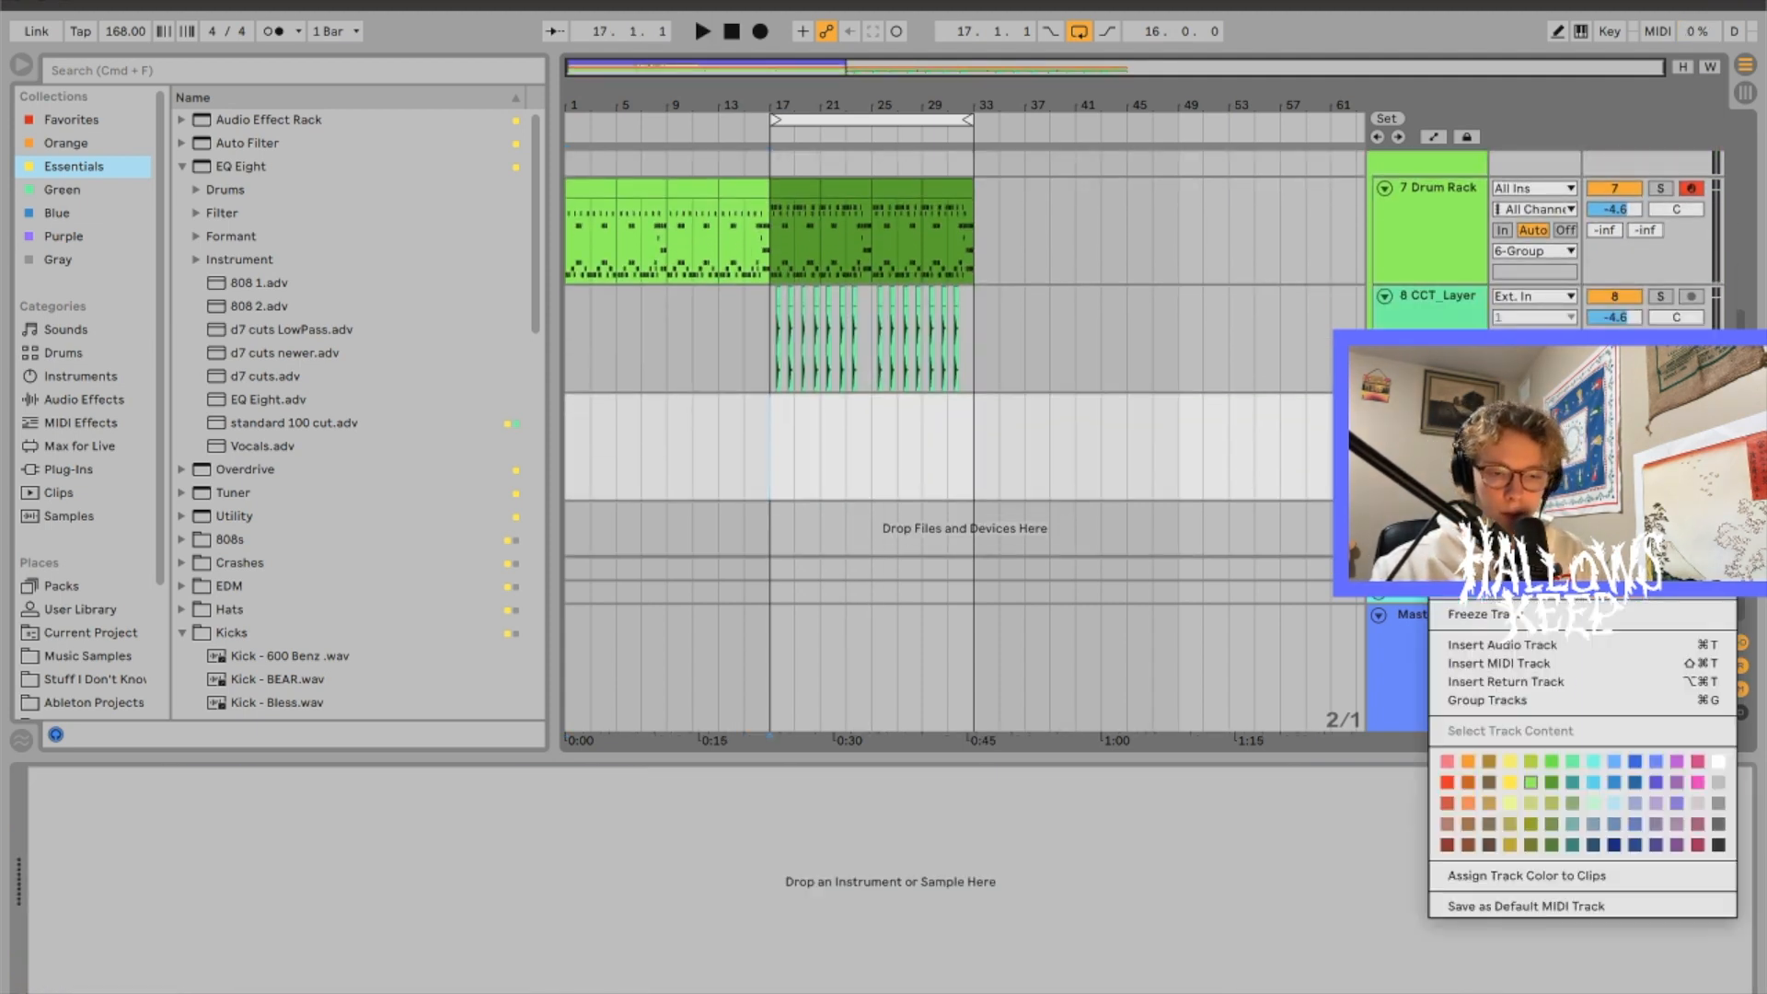
click(1449, 804)
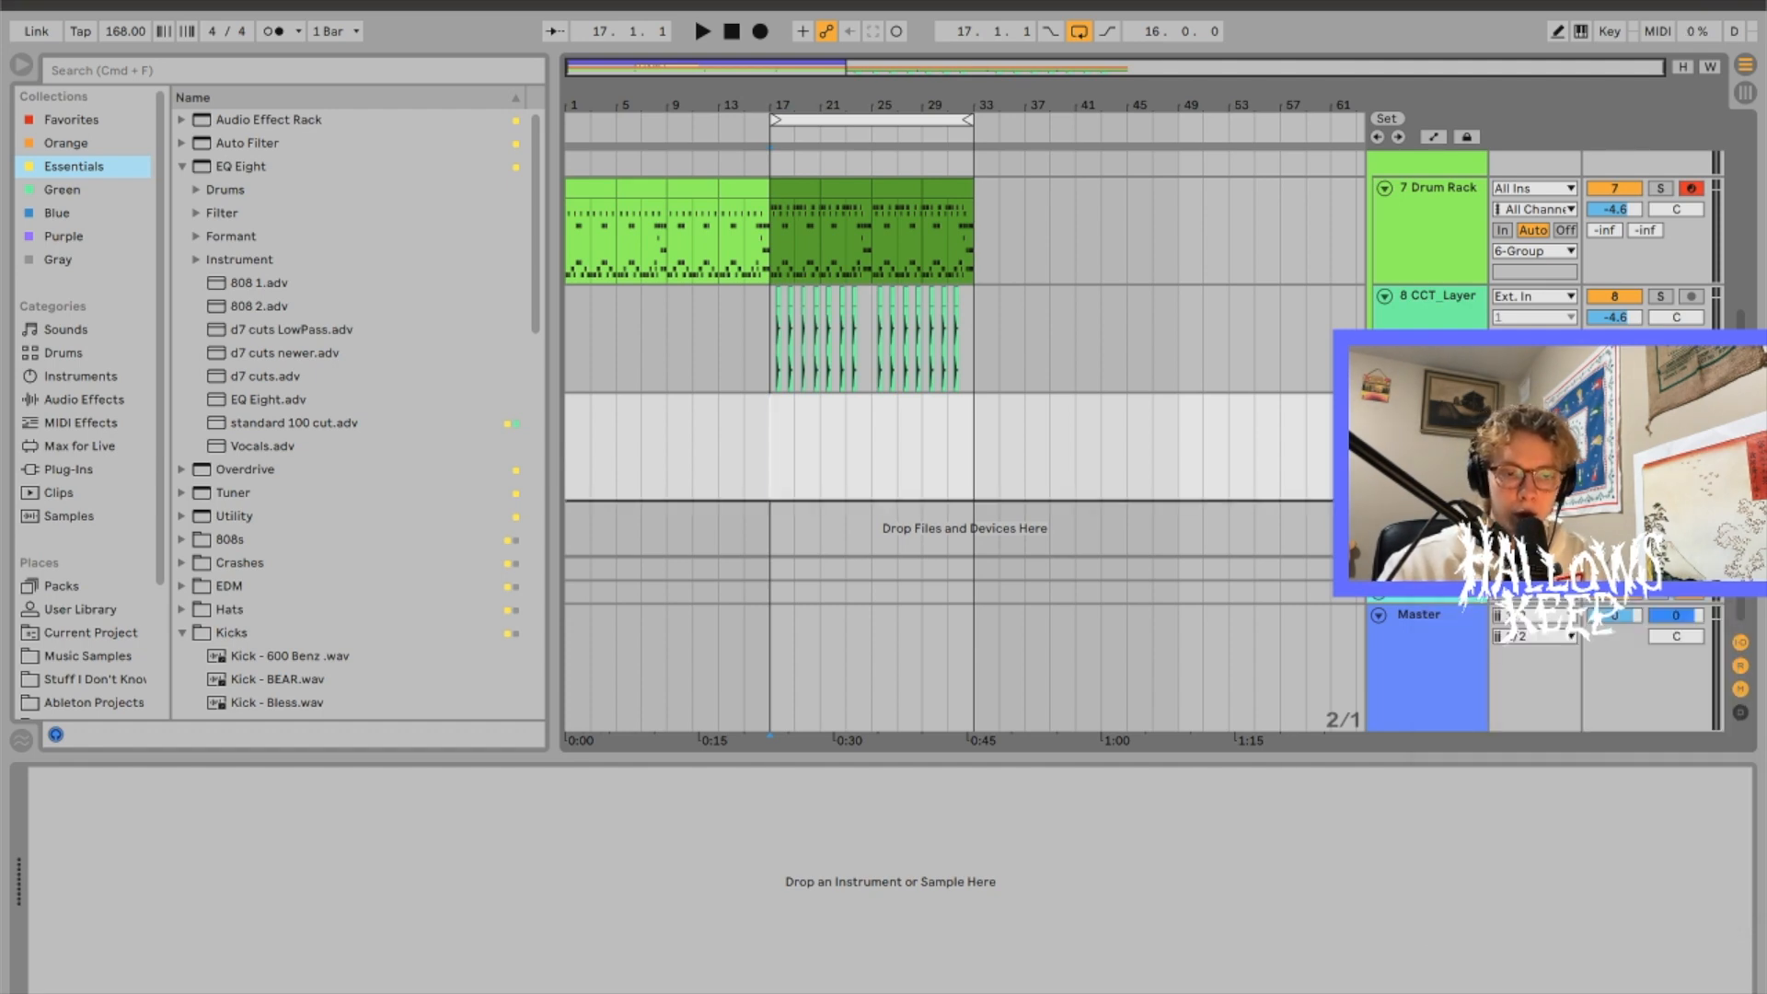
Step: Search the packs for "bass" and load Grundgy Bass.adg from Drive and Glow onto the new MIDI track
click(99, 74)
text(bass)
click(73, 428)
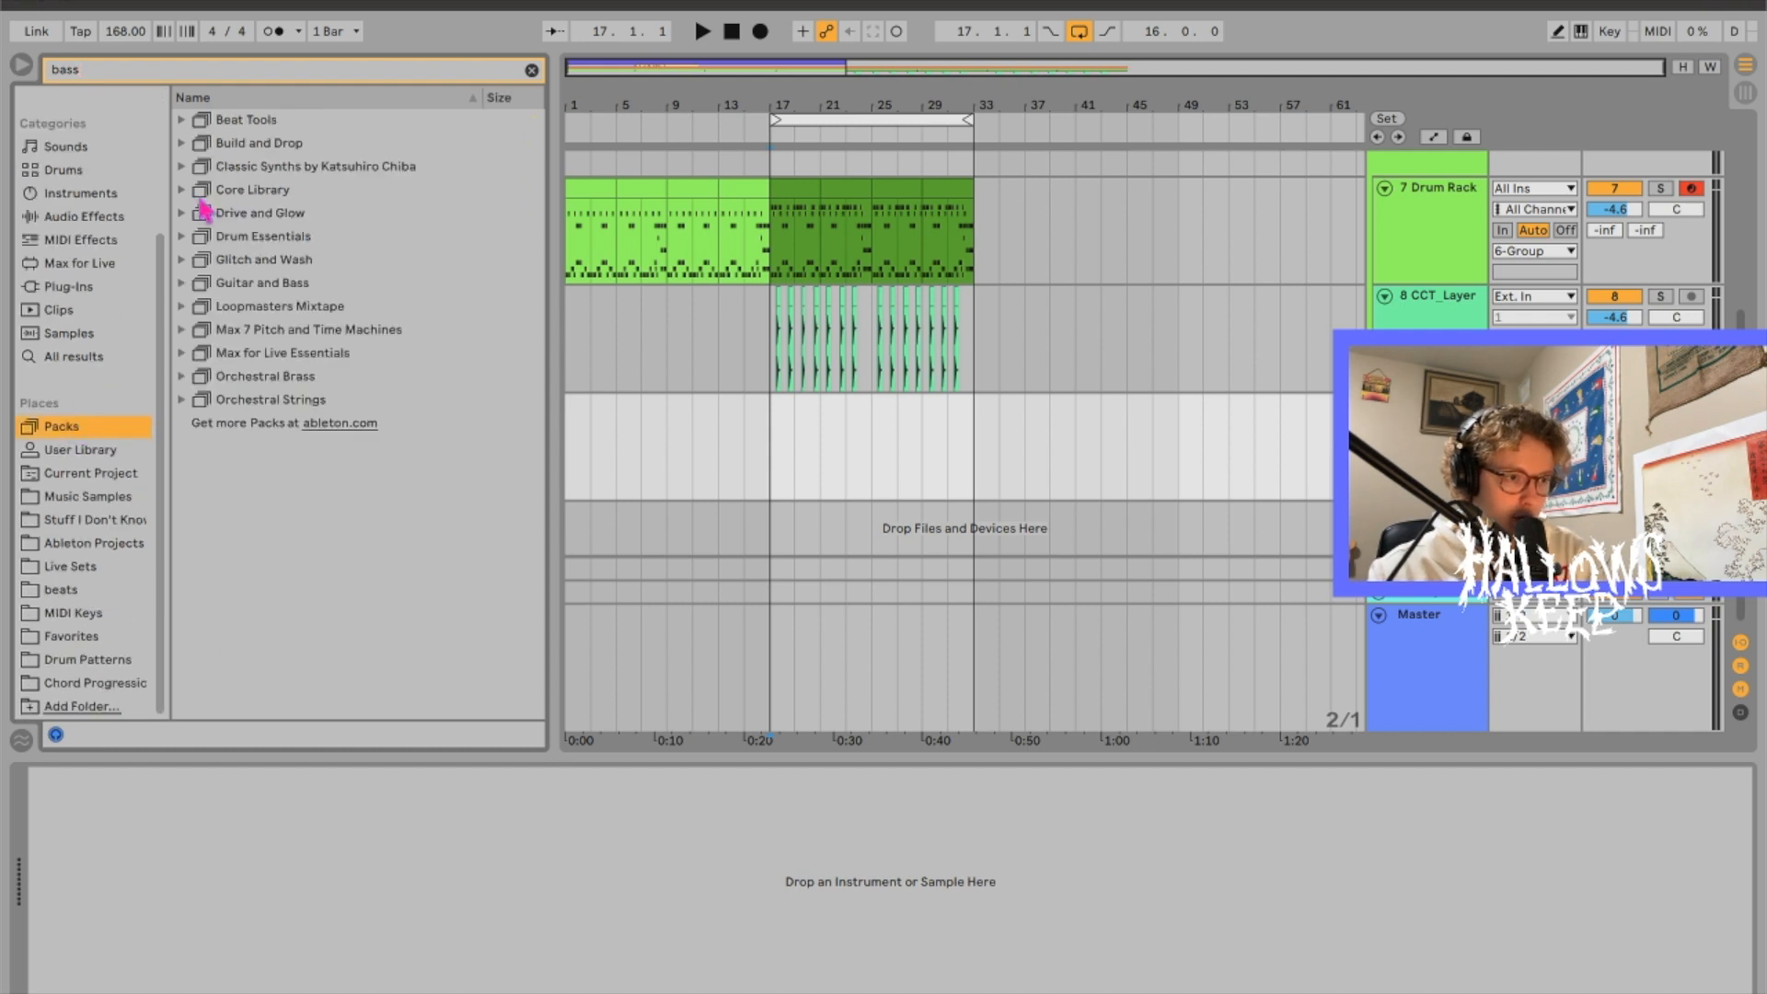
click(183, 213)
click(197, 260)
click(211, 282)
click(251, 349)
click(298, 314)
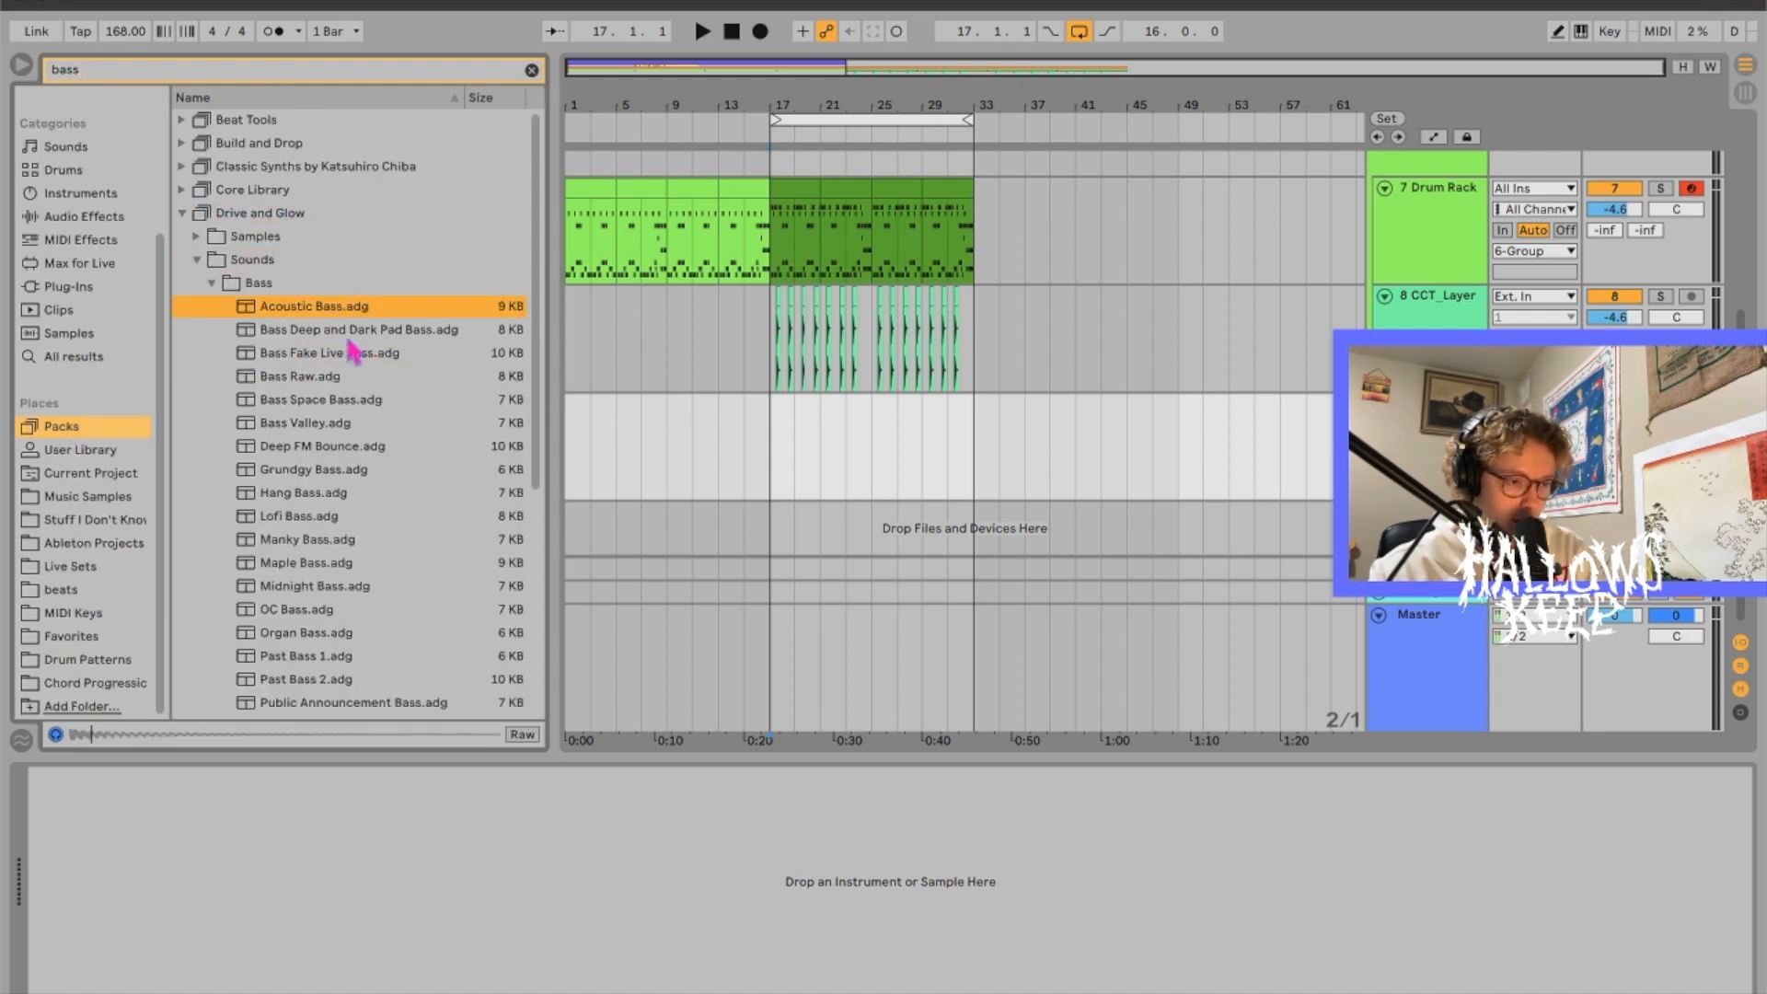
drag(313, 469, 780, 457)
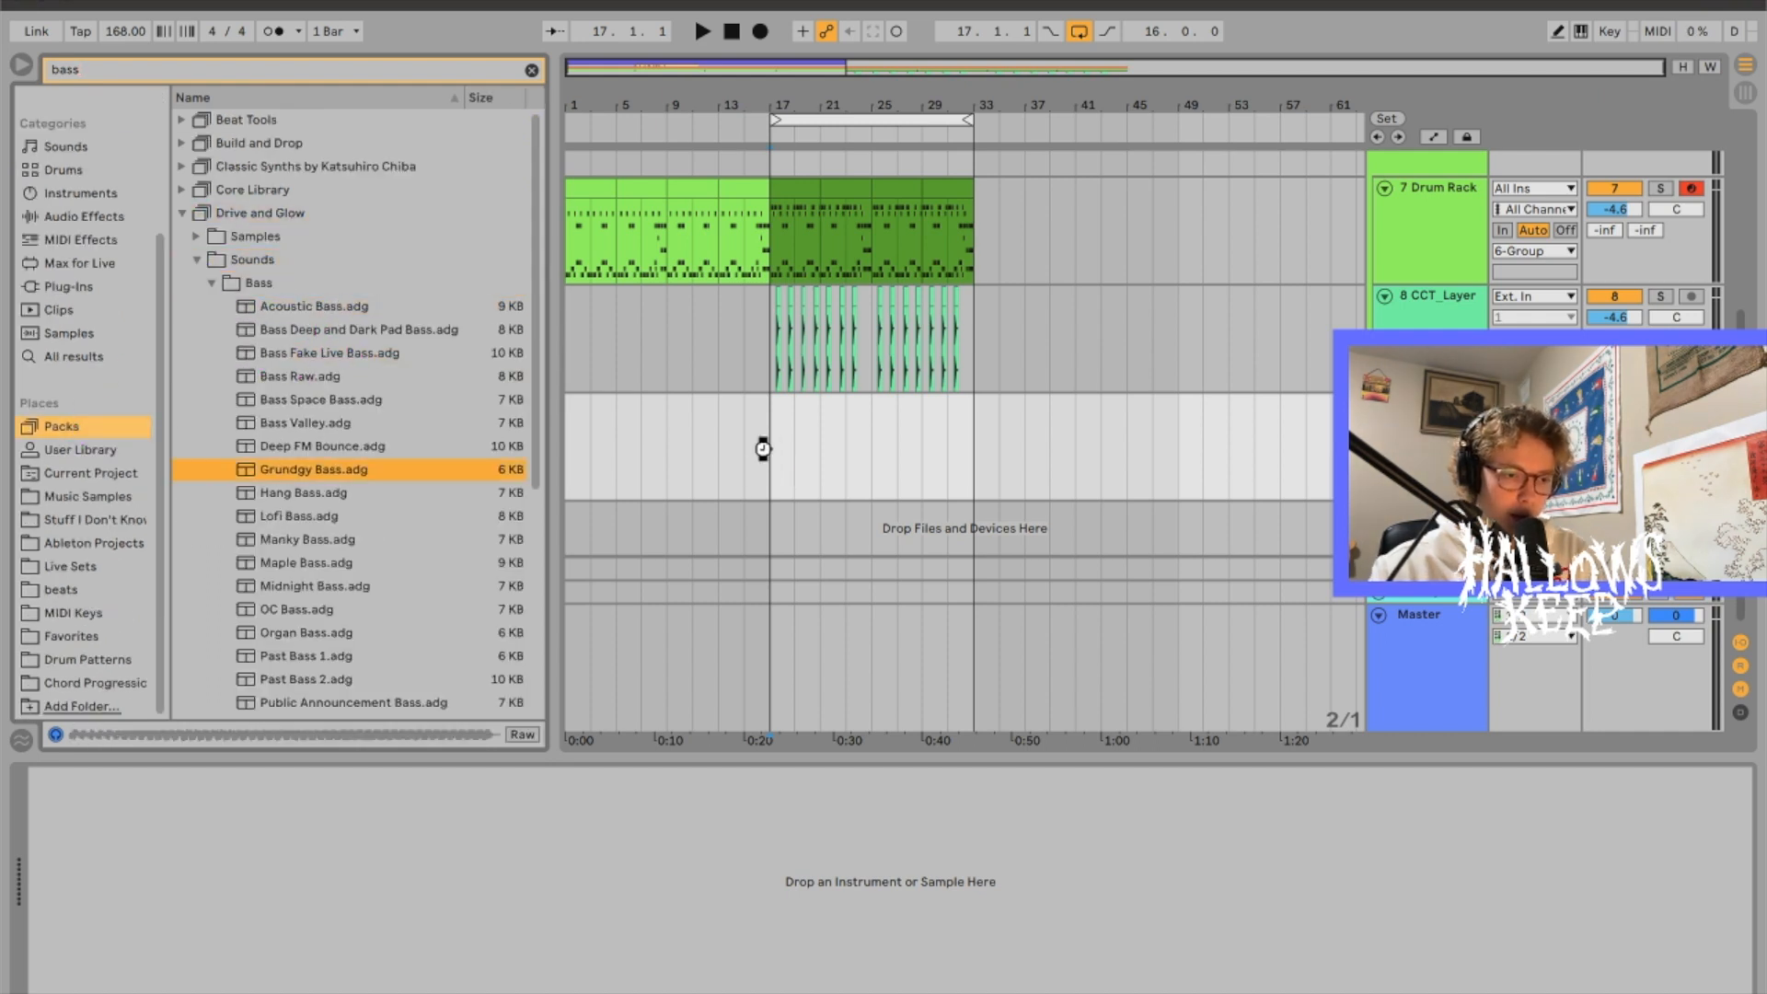
Step: Create a MIDI clip over bars 17 to 32 on the bass track and add an opening note in the low bass octave
double_click(774, 475)
scroll(545, 753, down, 4)
scroll(545, 757, up, 5)
double_click(369, 635)
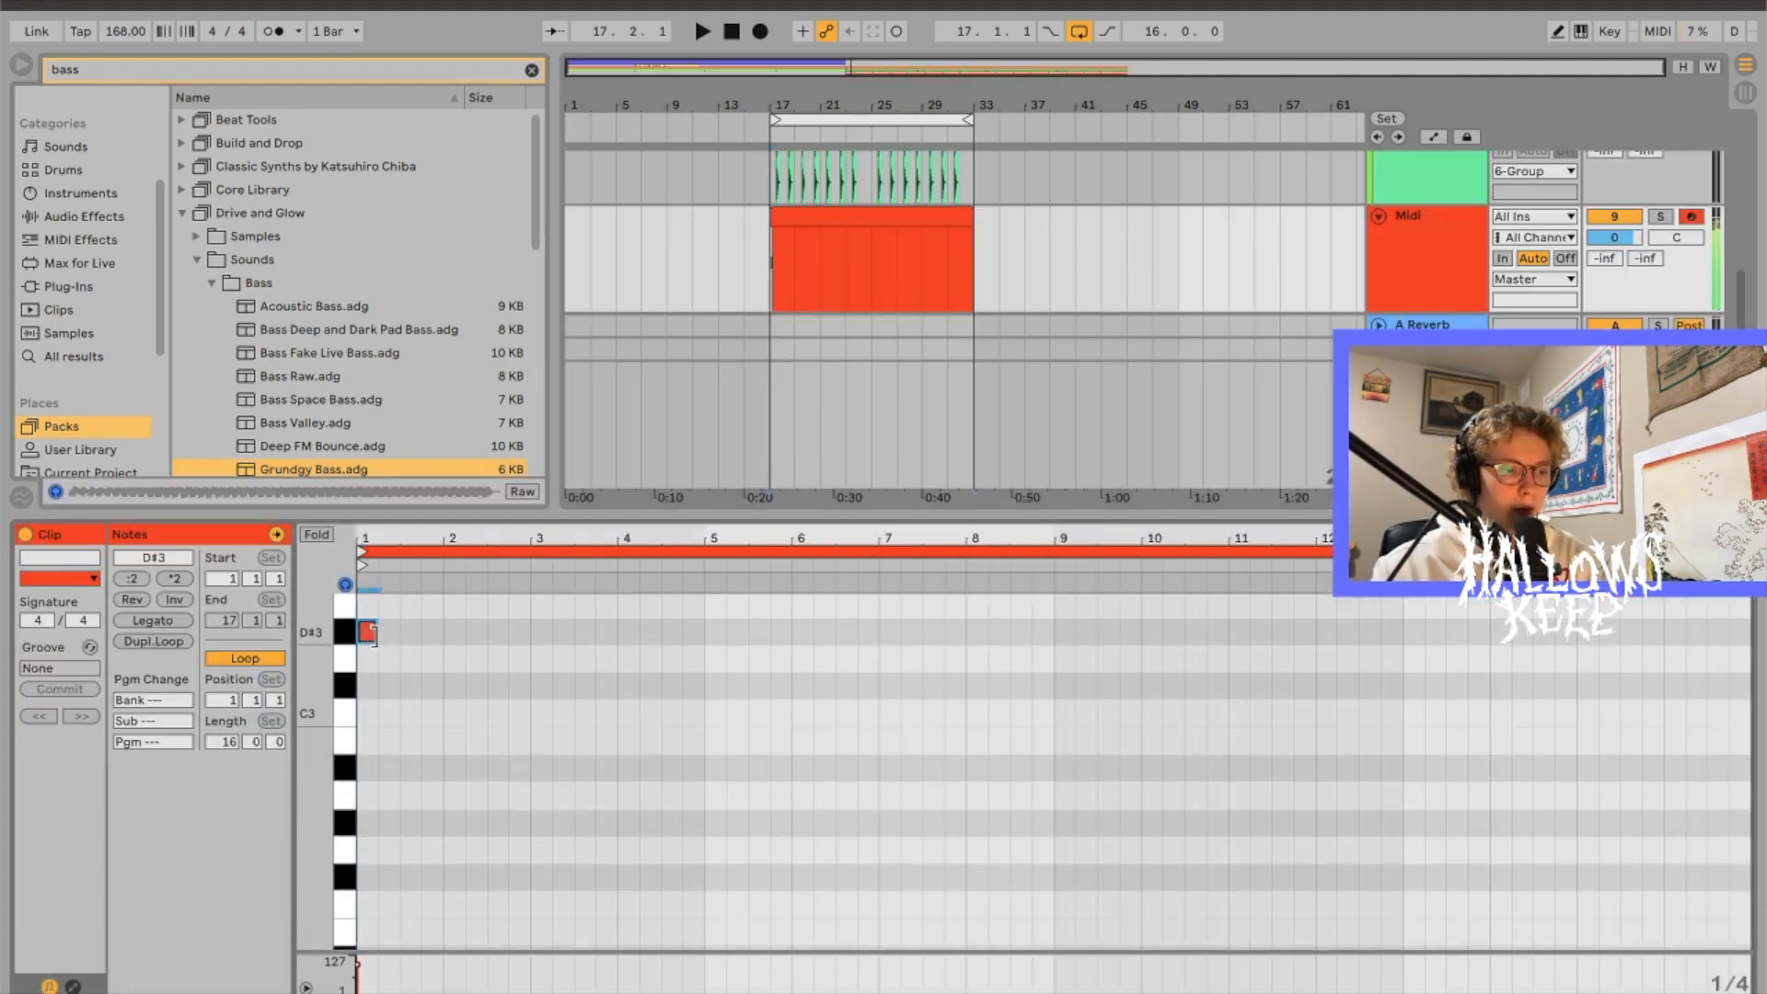
drag(372, 635, 619, 635)
key(Down)
key(Down)
key(Down)
key(Down)
key(space)
key(shift+Down)
key(shift+Down)
Step: Write the first four bars of the bass line with F#1, D#1, C#1 and B0 notes
drag(618, 742, 442, 745)
key(Up)
key(Up)
key(Up)
key(Up)
key(Up)
key(super+d)
double_click(523, 825)
double_click(778, 792)
drag(791, 789, 973, 790)
key(super+d)
key(Up)
key(Up)
key(Up)
Step: Continue the bass line through bars 5 to 8 of the clip with B1, D#1, C#1 and E1 notes
double_click(1152, 681)
key(super+a)
key(space)
key(super+d)
click(982, 741)
key(Up)
key(Up)
key(Up)
key(Up)
key(Up)
key(Up)
key(Up)
drag(1205, 829, 1157, 826)
key(Up)
key(super+d)
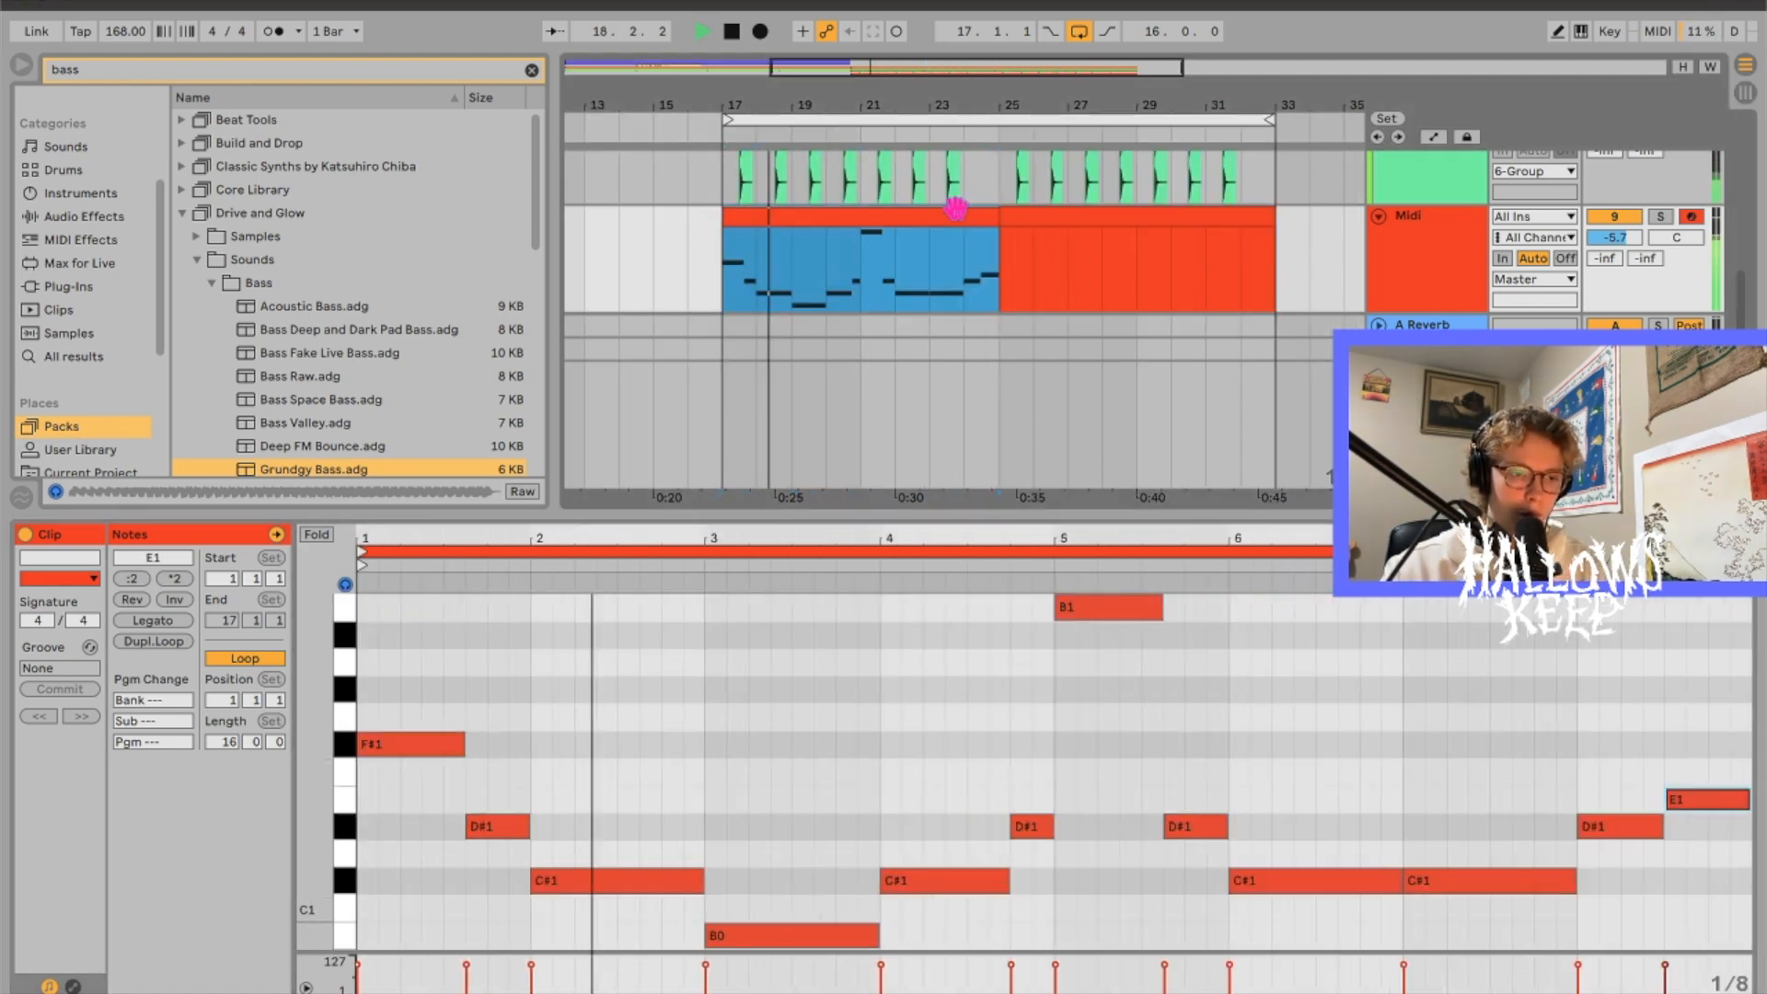
Step: Raise the bass note in bar 7 of the clip to F#1 and put a G#1 at bar 8
scroll(901, 920, right, 4)
click(1141, 881)
key(Up)
key(Up)
key(Up)
key(Up)
key(Up)
key(Delete)
double_click(1238, 686)
Step: Undo the last two changes to the opening bass notes
scroll(1104, 782, left, 4)
click(559, 881)
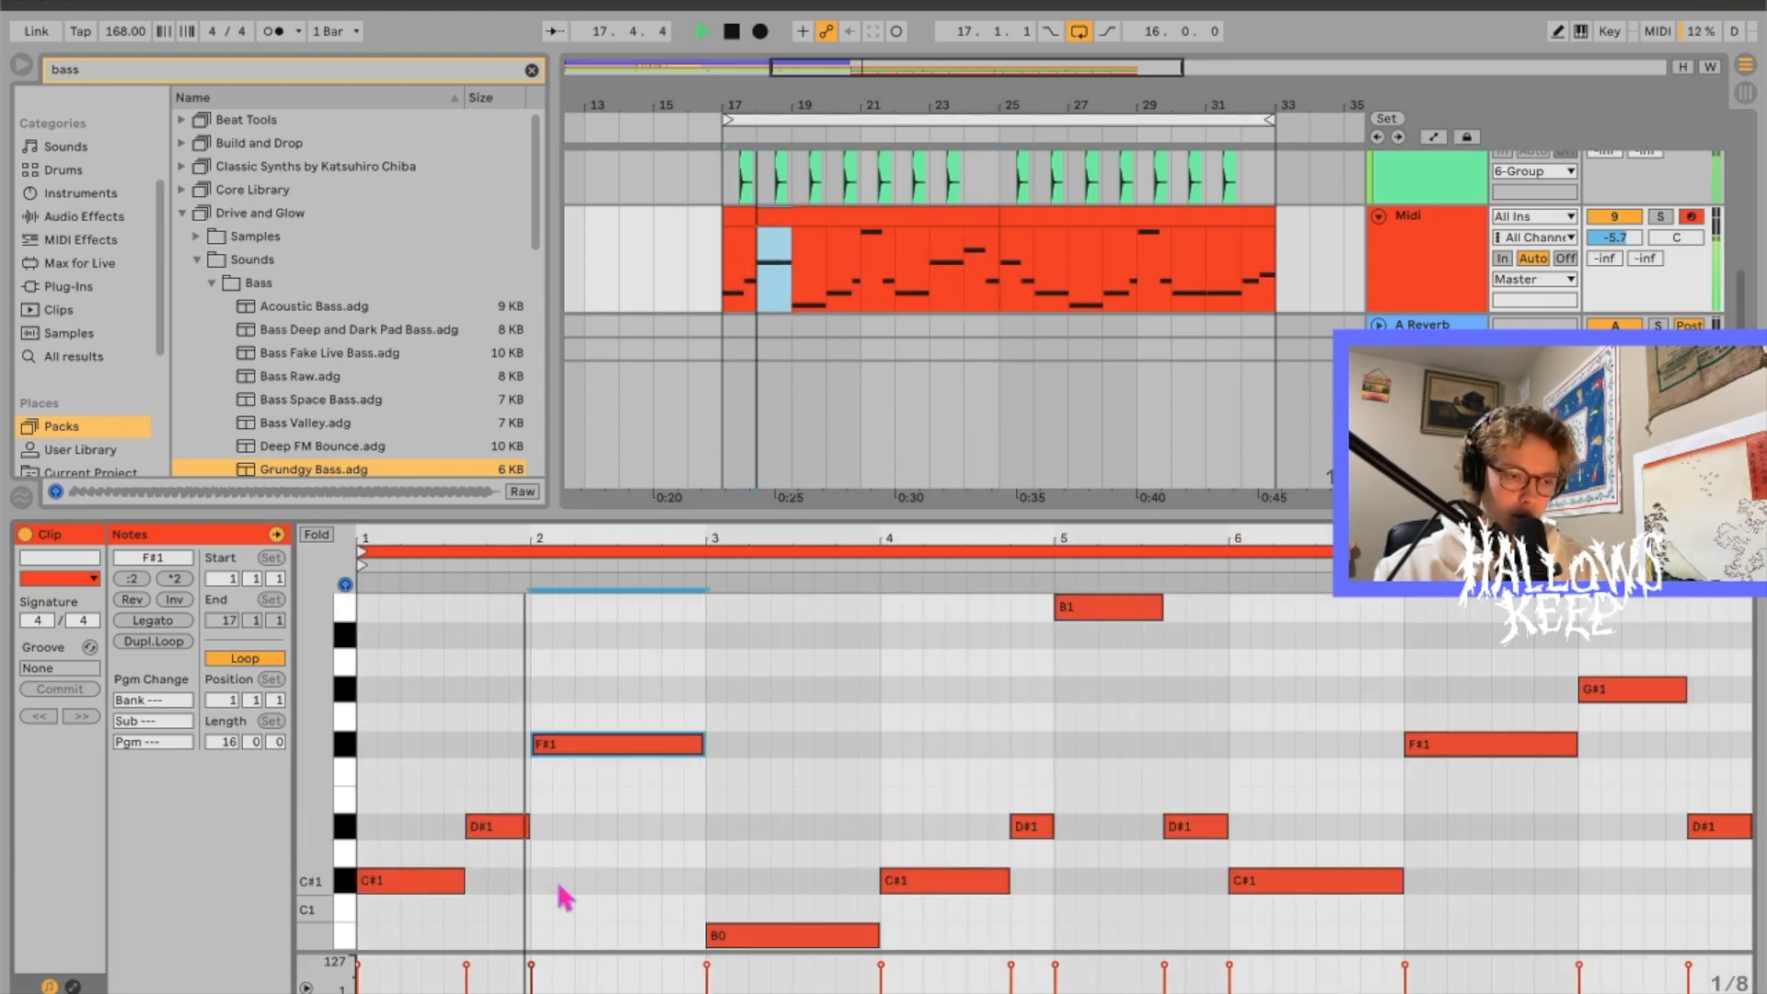
key(super+z)
key(super+z)
Step: Duplicate the first eight bars of the bass line into bars 25 to 32 and lower the copy's opening note five semitones
drag(727, 276, 994, 276)
key(super+d)
double_click(1011, 217)
click(396, 774)
key(Down)
key(Down)
key(Down)
key(Down)
key(Down)
click(1104, 217)
key(super+alt+l)
key(space)
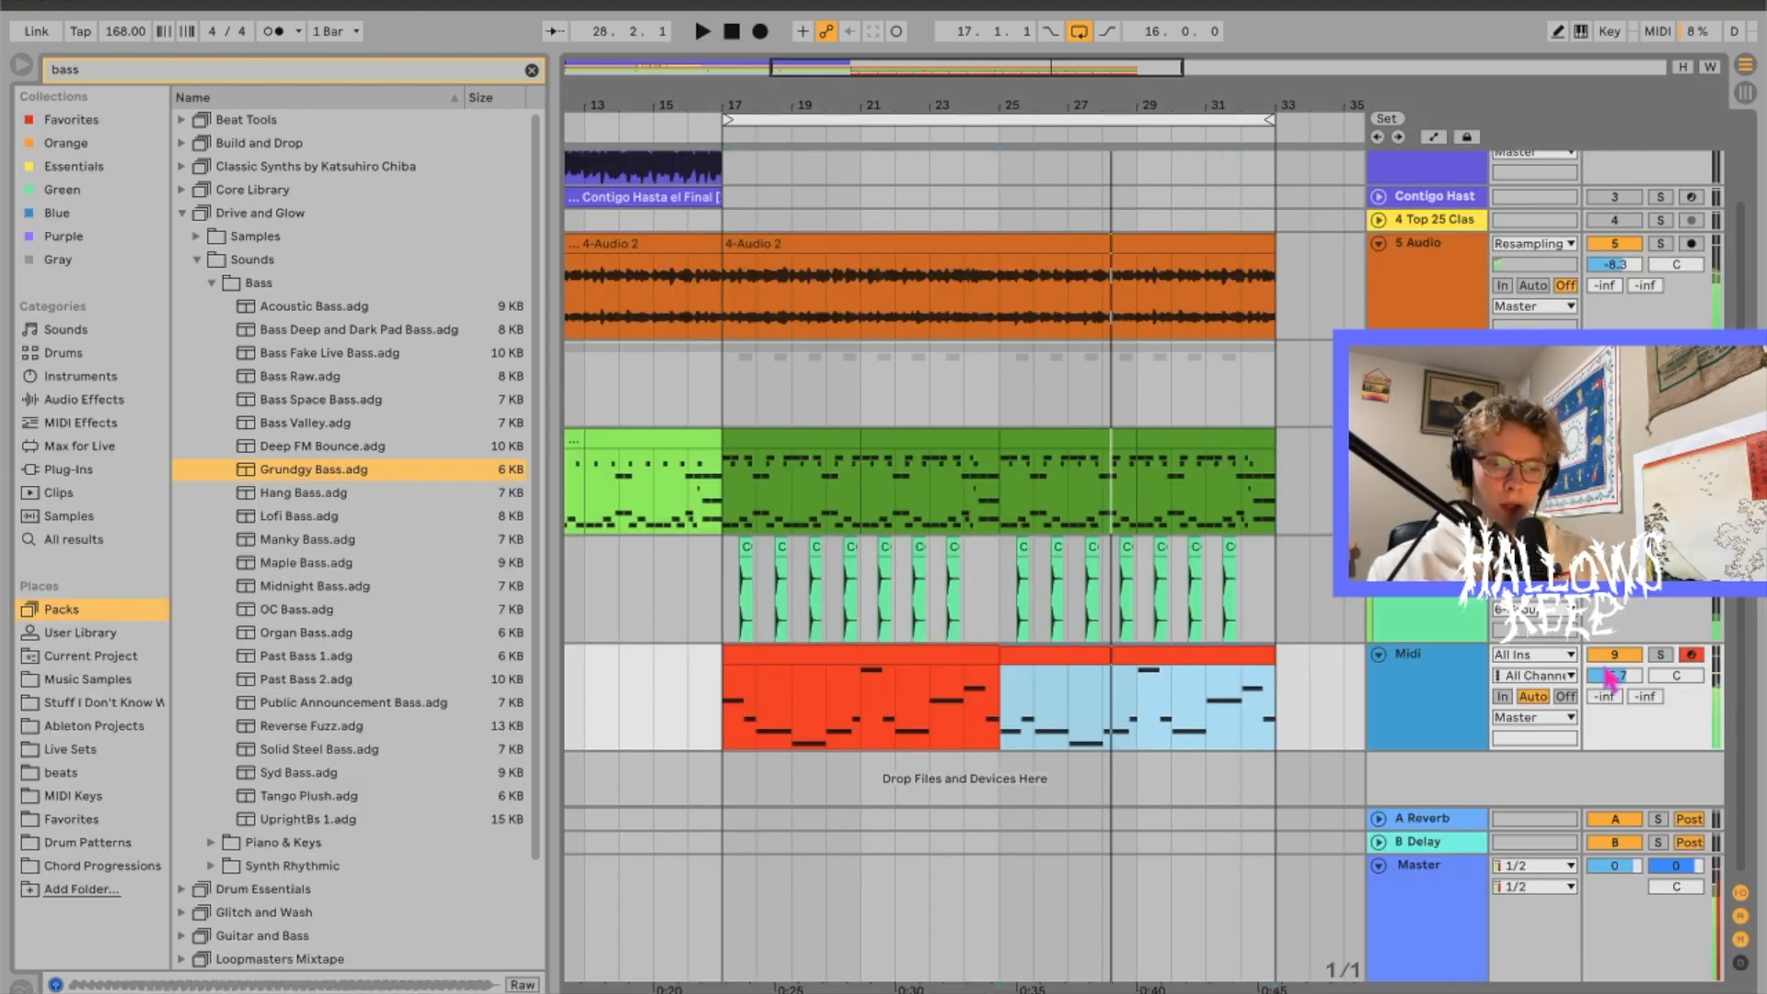
Step: Try placing the bass MIDI track inside the drum group and play it back
scroll(1422, 707, up, 1)
drag(1425, 708, 1449, 665)
click(1438, 350)
click(1433, 389)
key(space)
scroll(921, 552, down, 1)
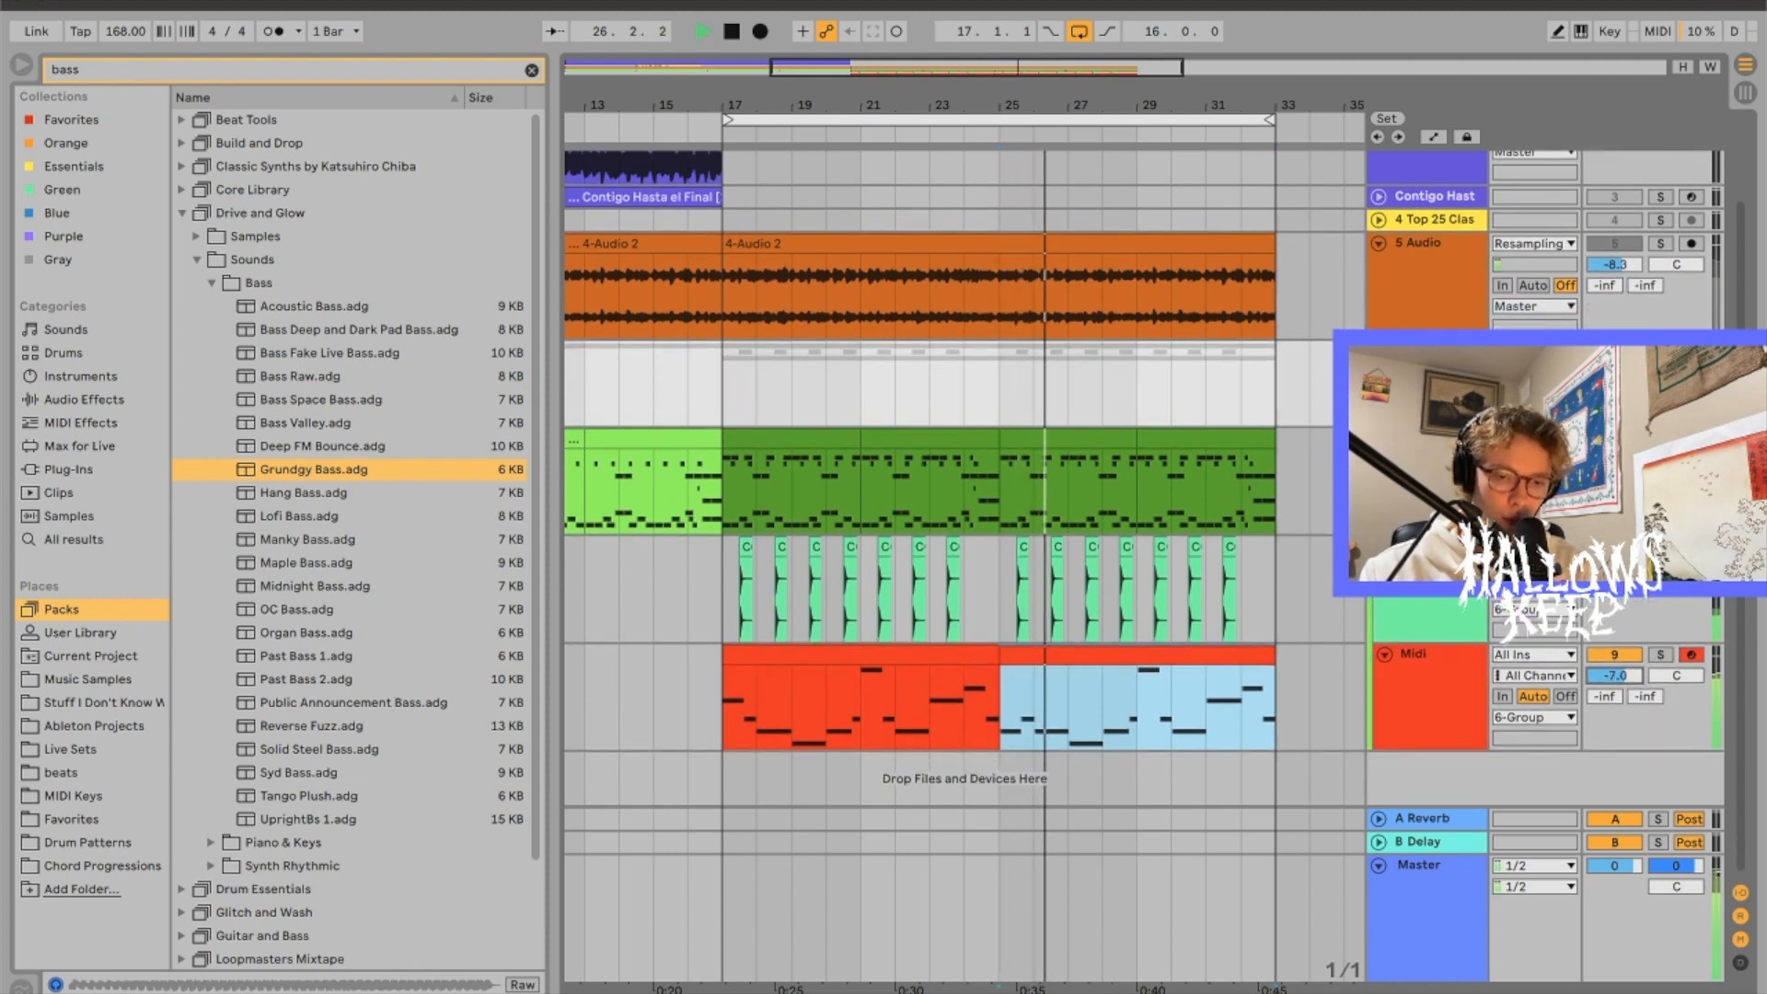
Step: Put the bass MIDI track and the drum group together in a new outer group
click(1438, 692)
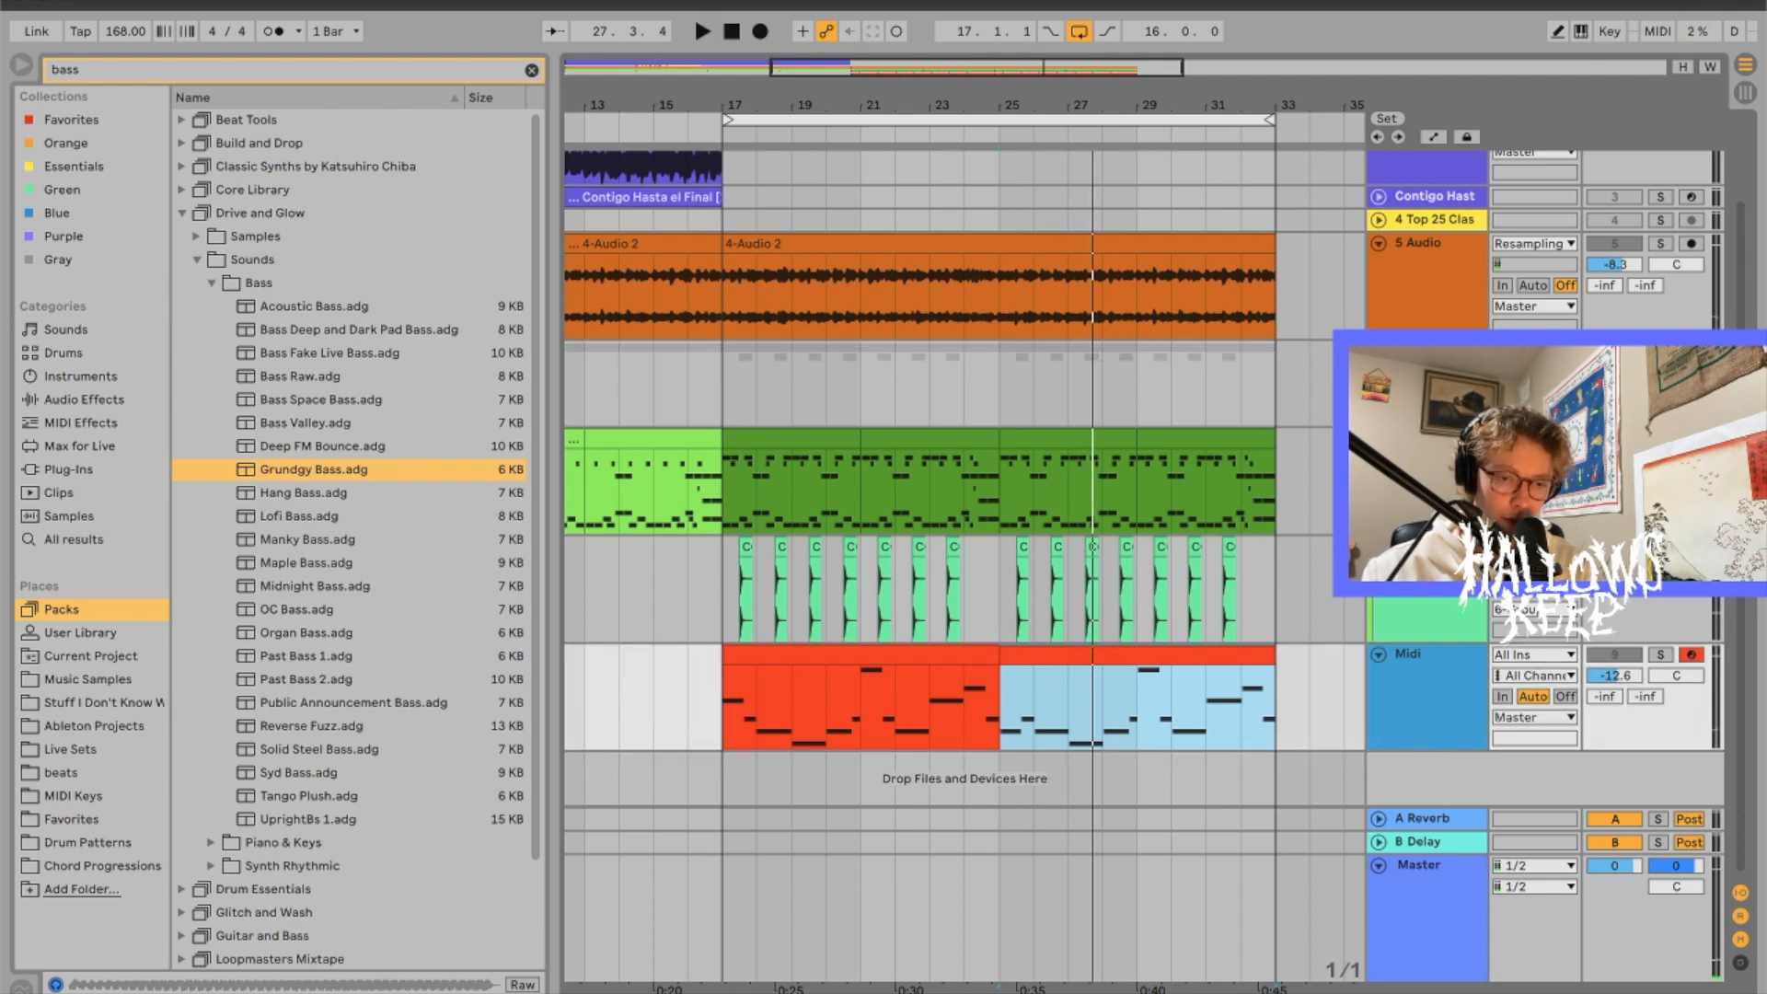
click(1428, 380)
key(super+g)
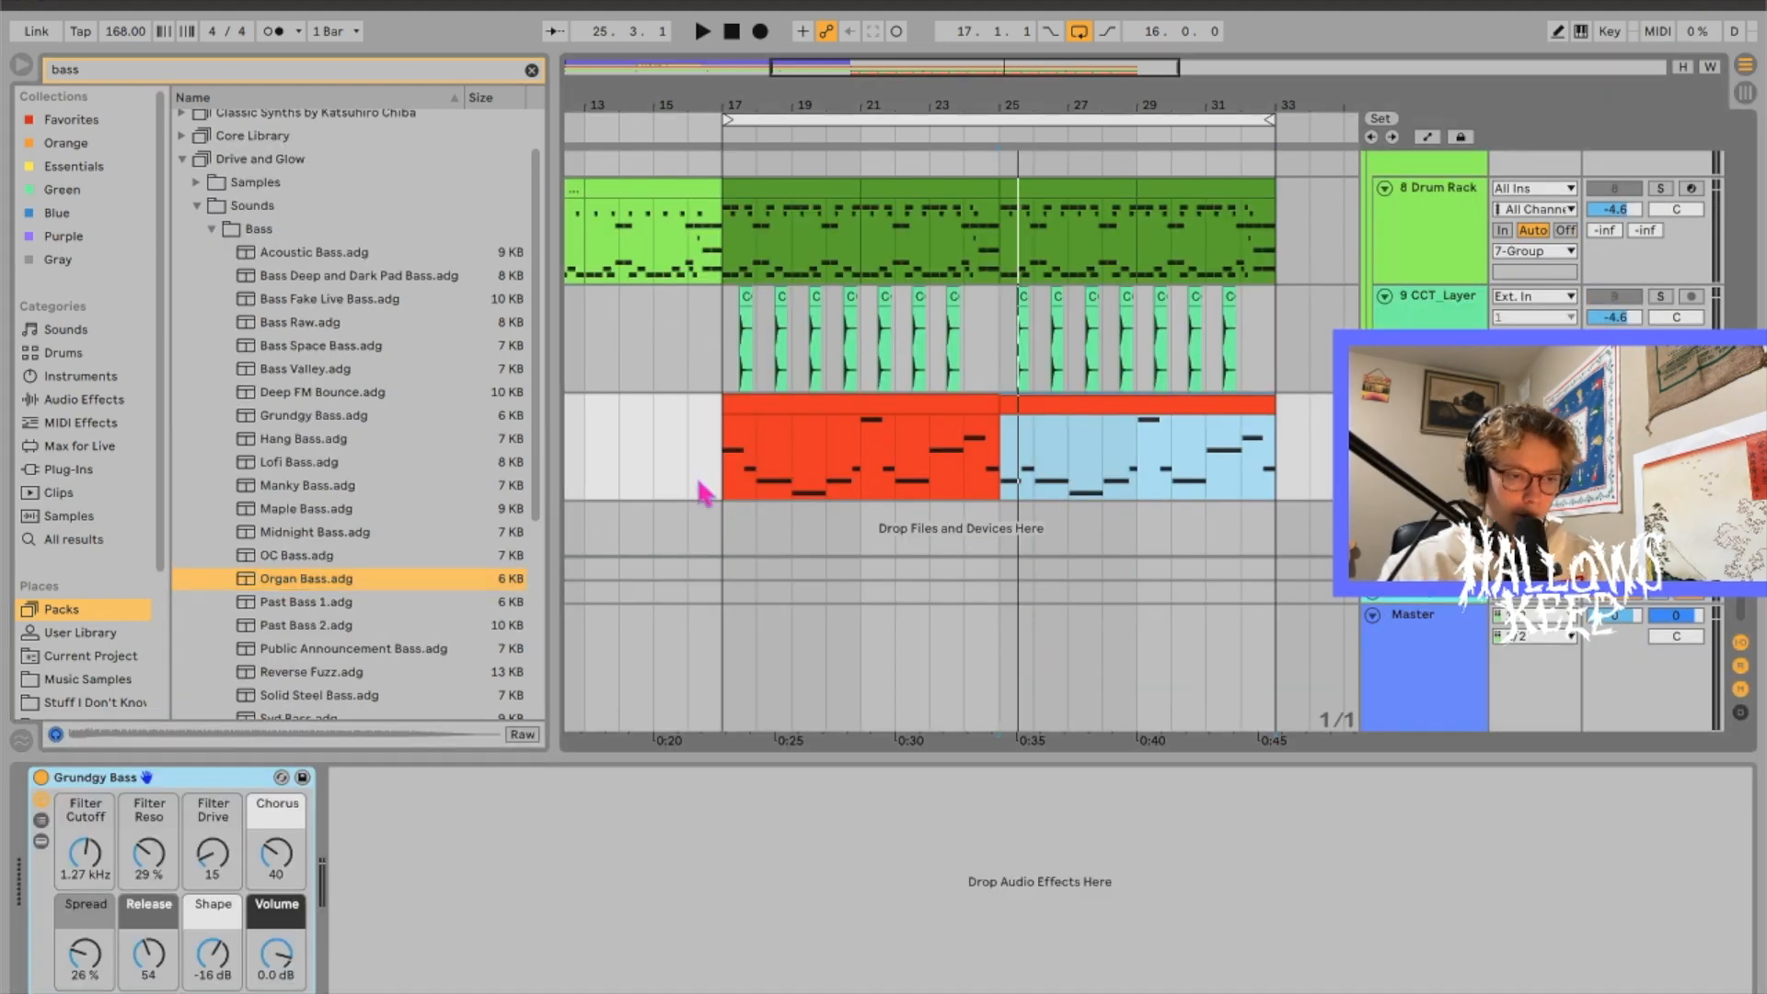
Step: Put the Perfect Mix 5 compressor on the outer group with a -11.1 dB threshold and 50 % dry/wet
click(739, 448)
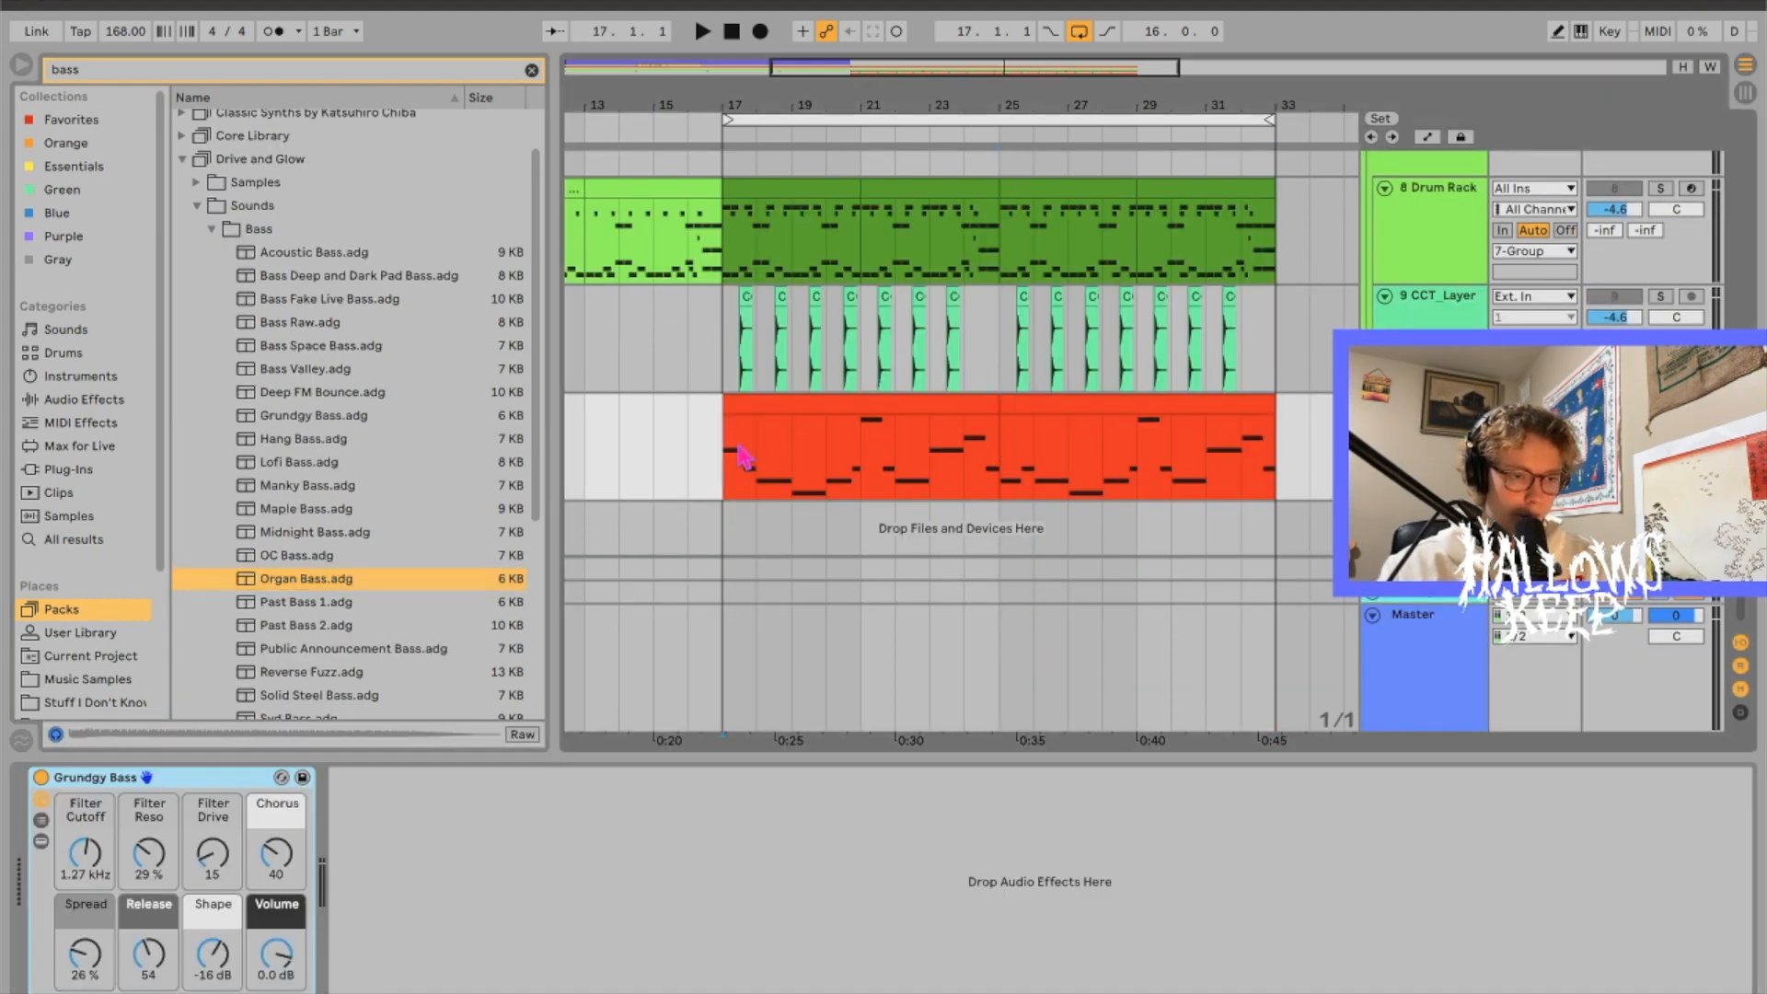
click(97, 860)
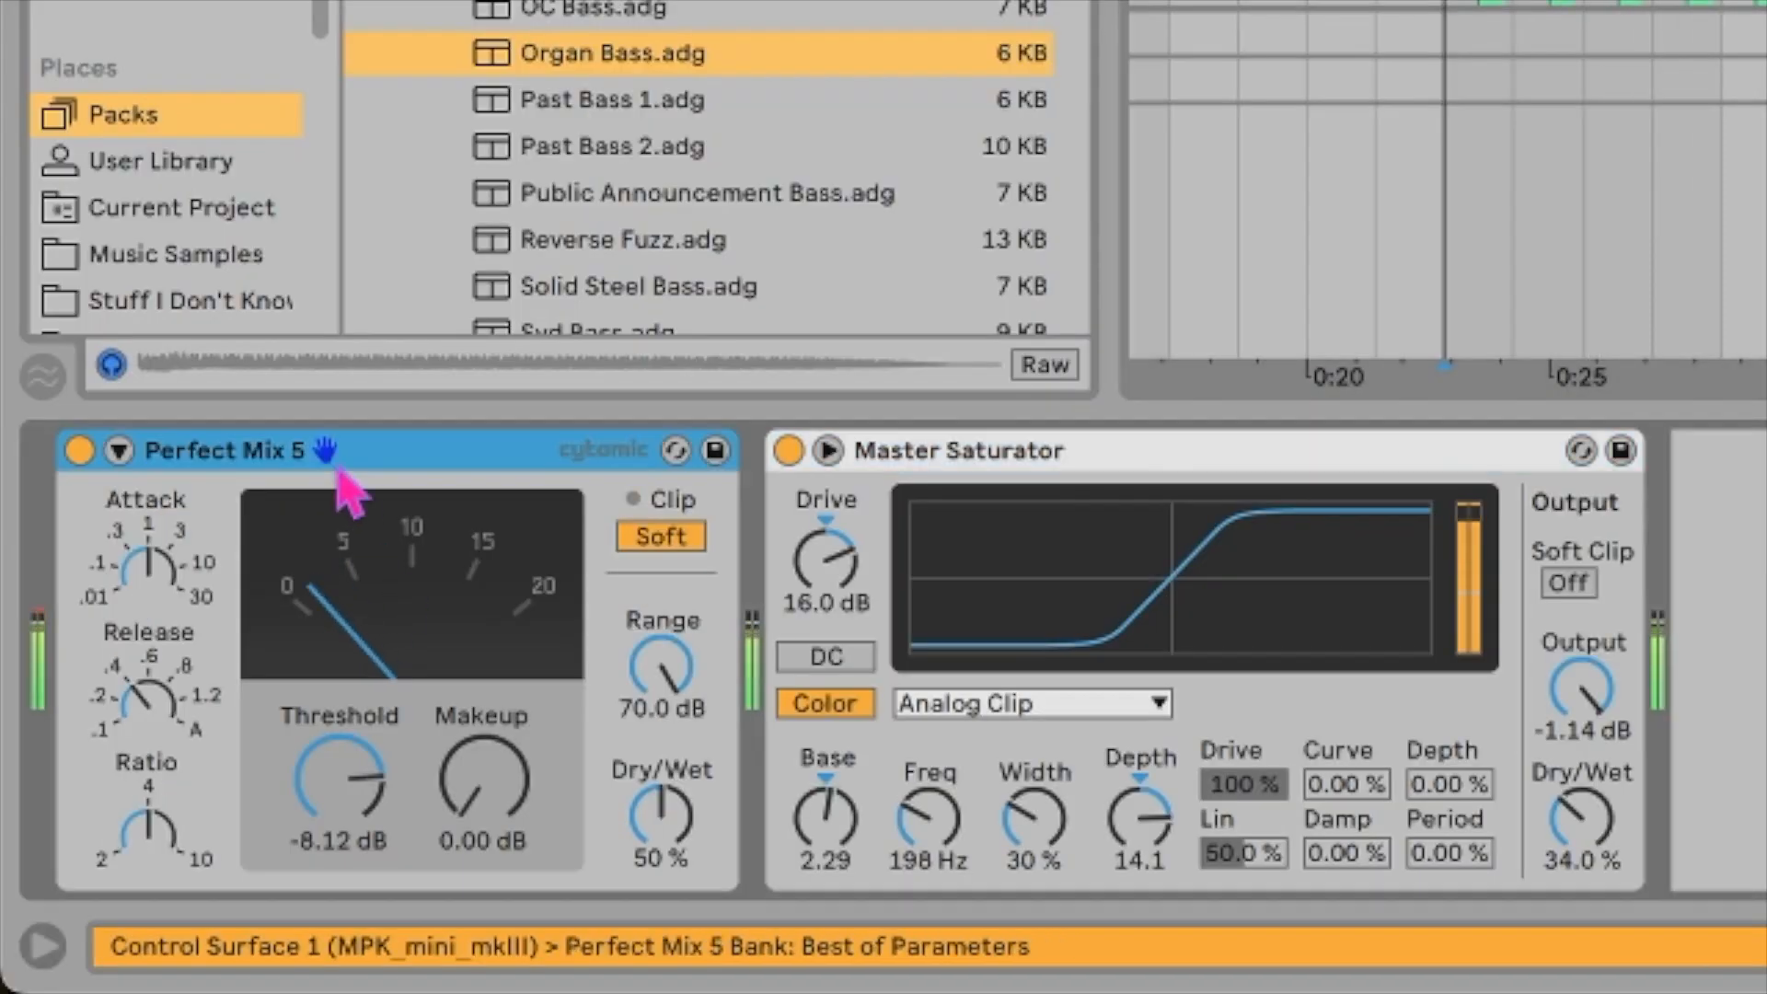
drag(663, 821, 663, 861)
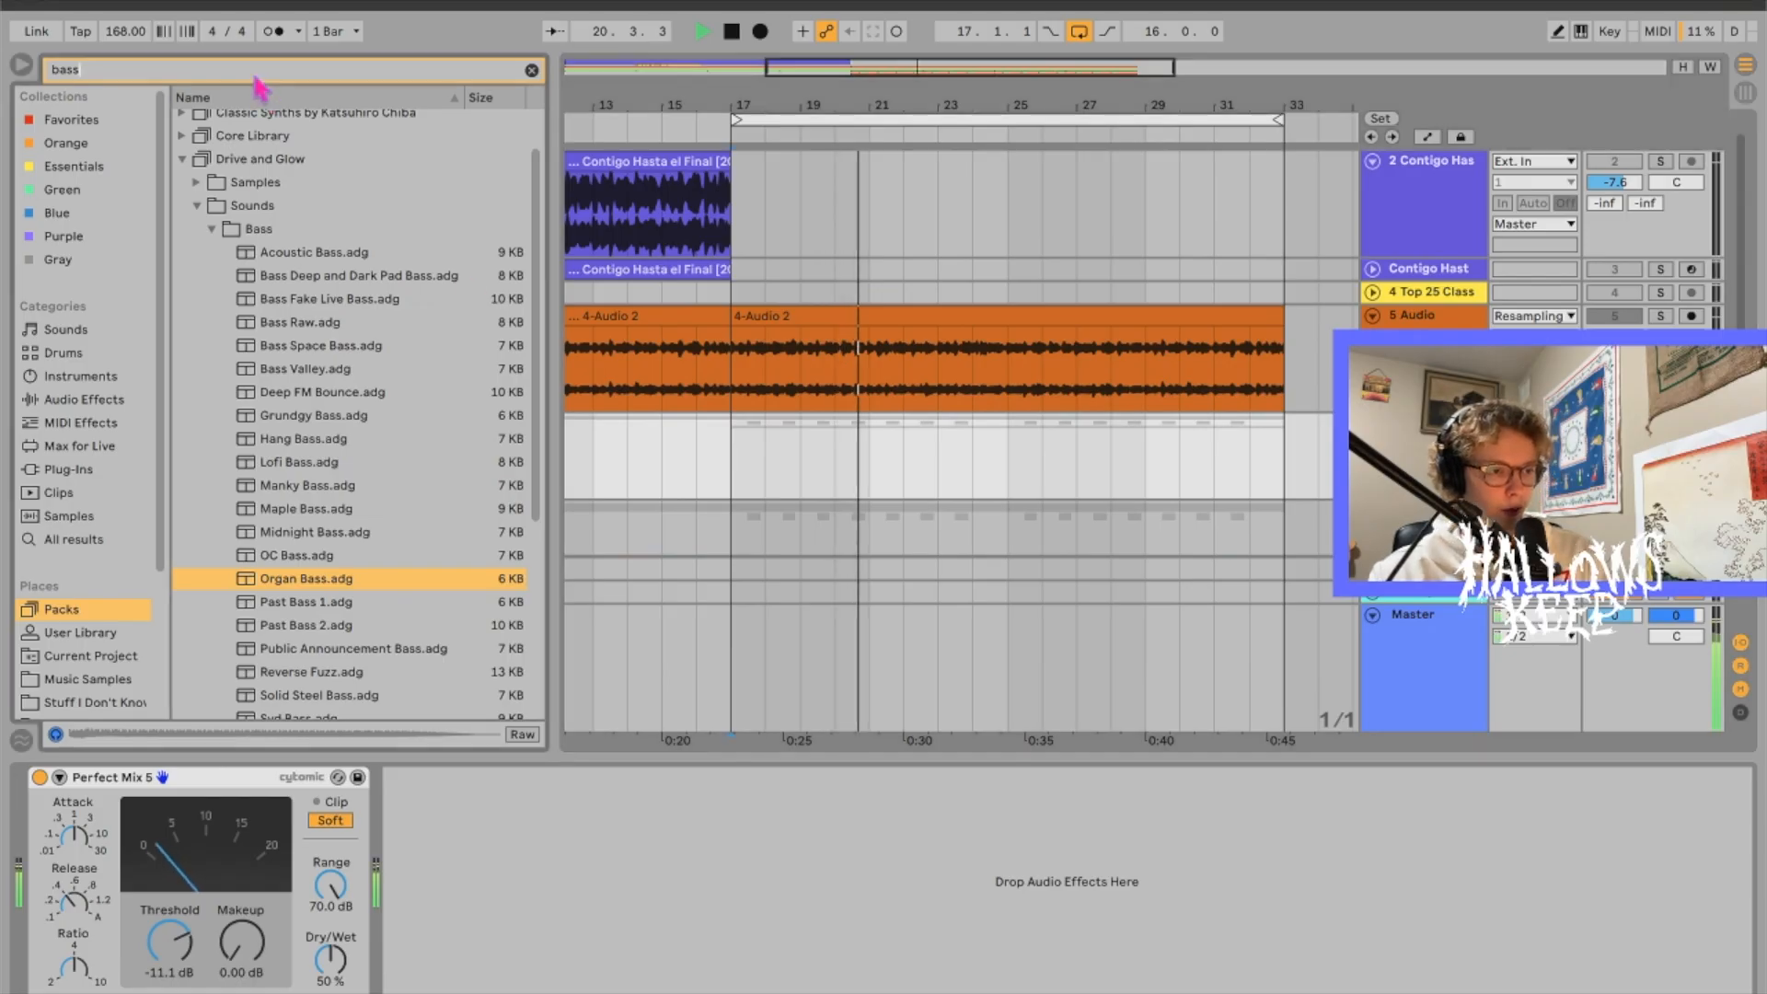
Step: Search the audio effects for "eq" and add EQ Eight to the outer group
key(BackSpace)
key(BackSpace)
key(BackSpace)
key(BackSpace)
text(eq)
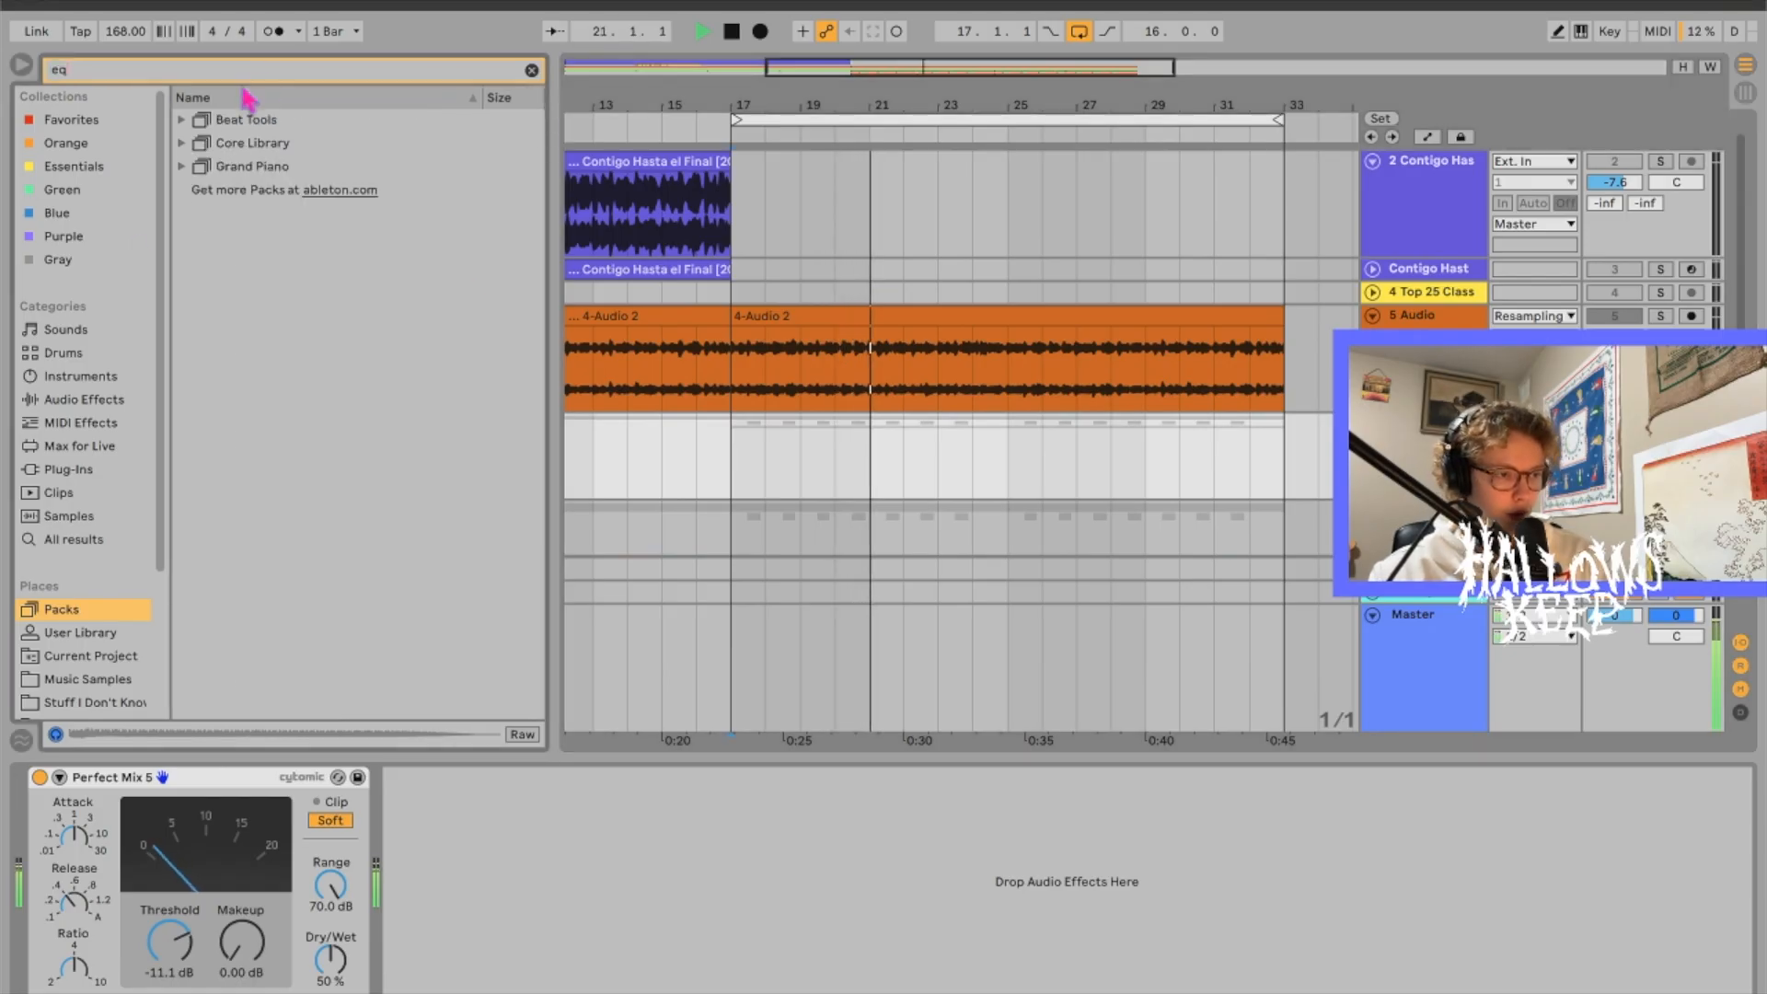
click(81, 398)
double_click(245, 167)
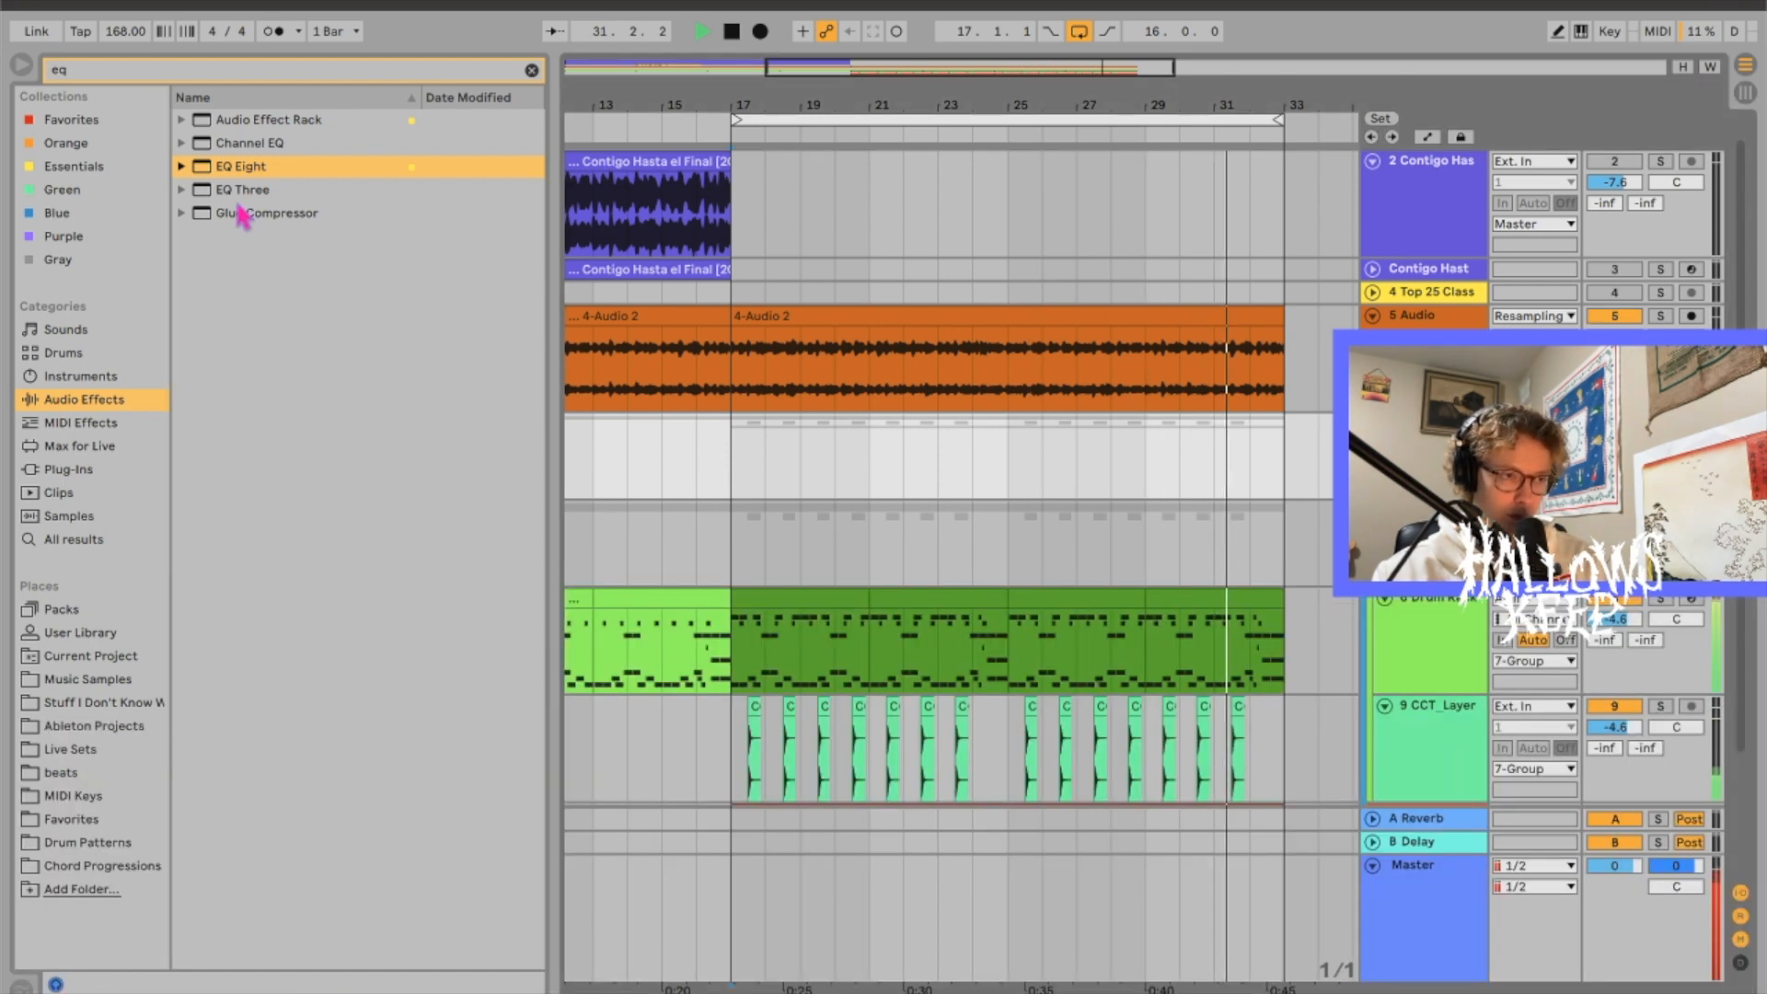
Step: Try the song at a tempo of 172 BPM
key(space)
click(134, 33)
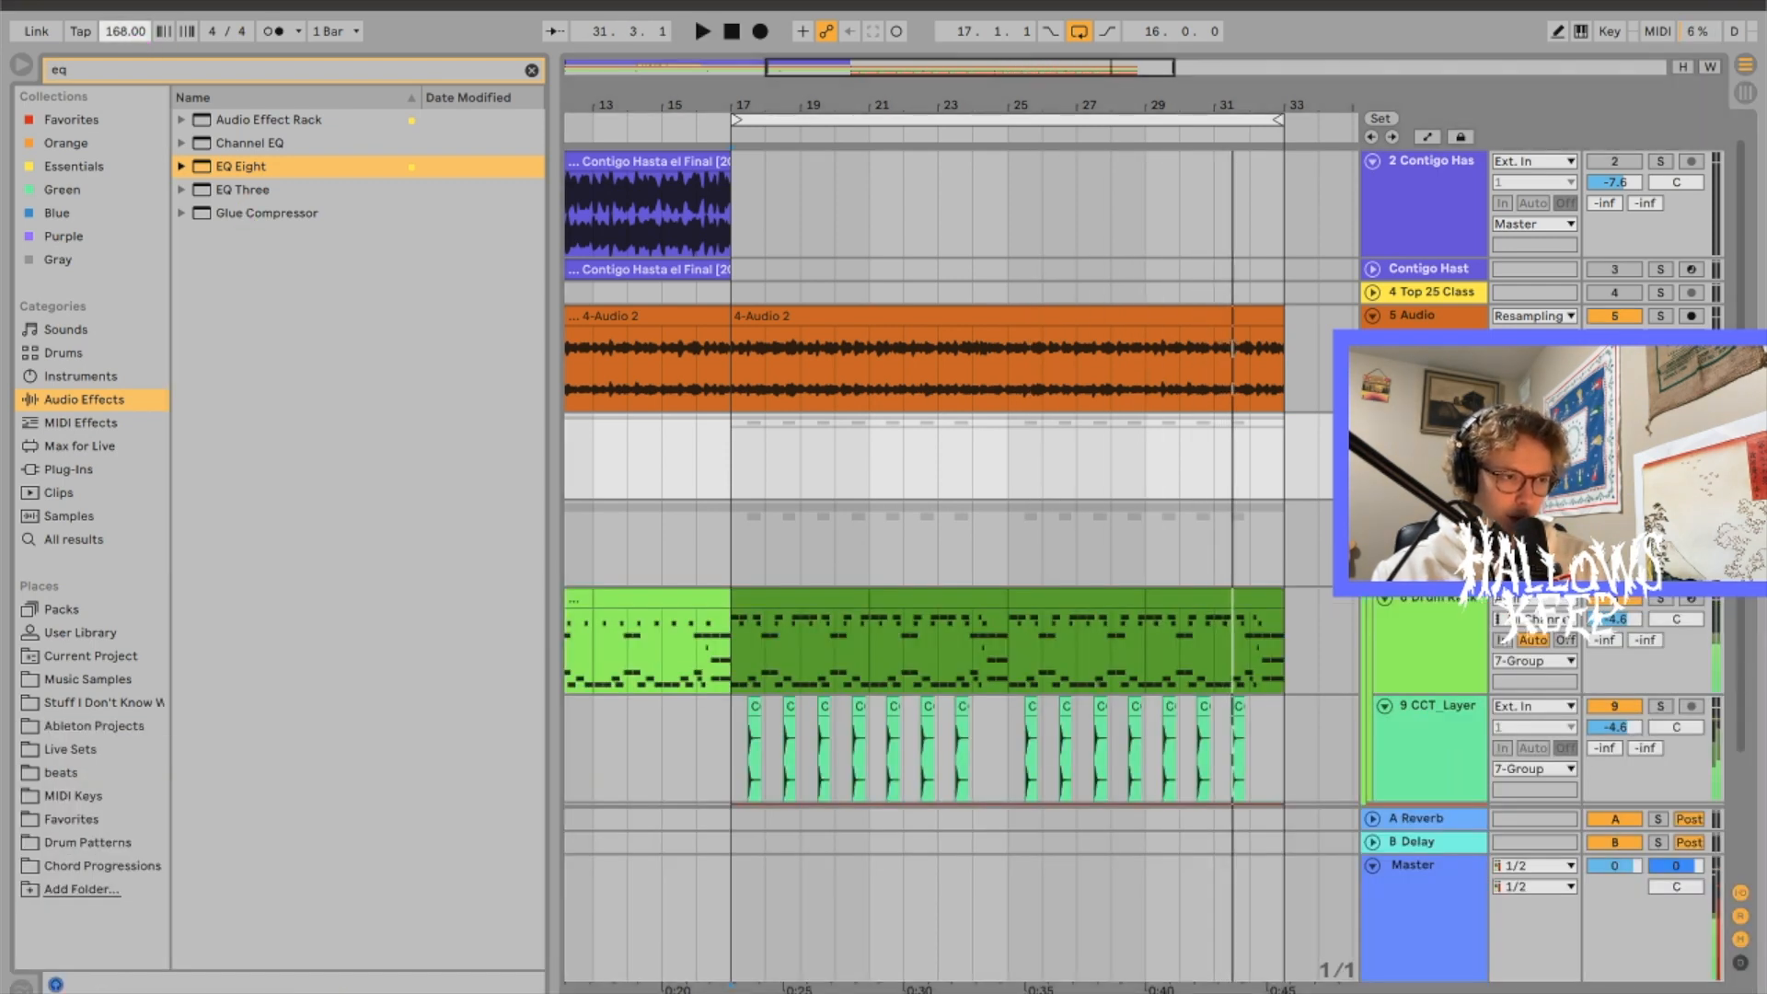
drag(134, 33, 134, 26)
key(space)
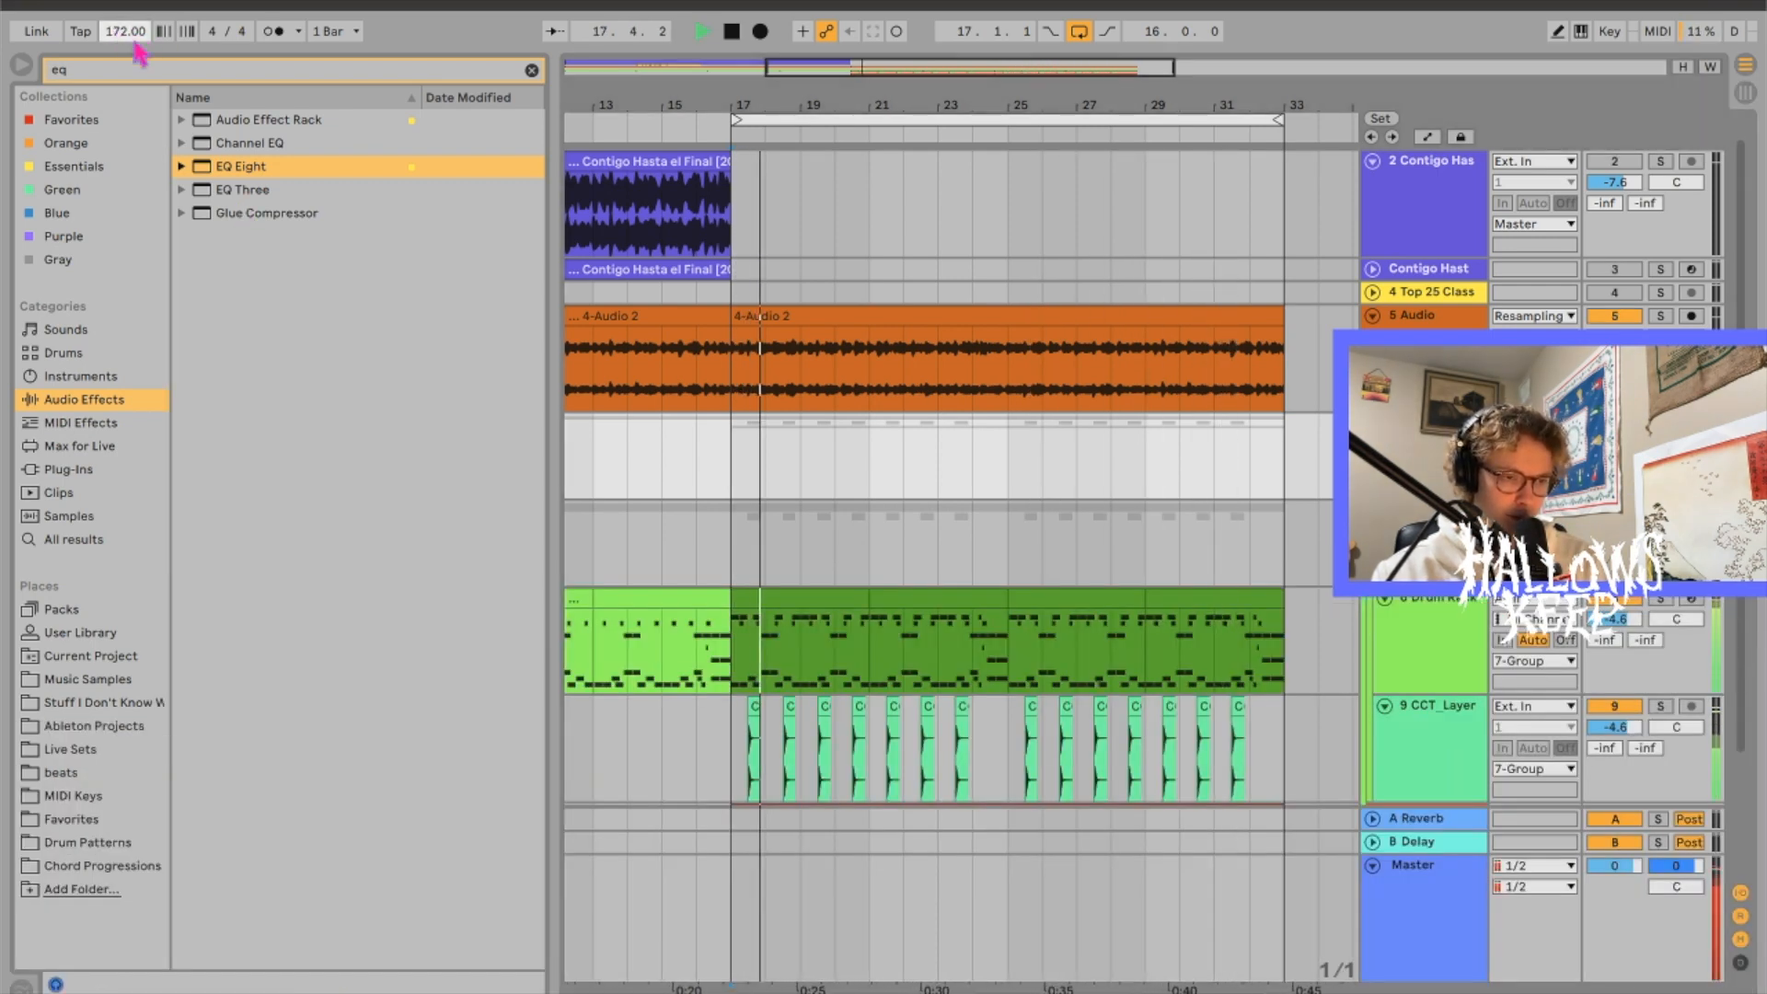
Step: Set the song tempo to 170 BPM and play the beat
key(space)
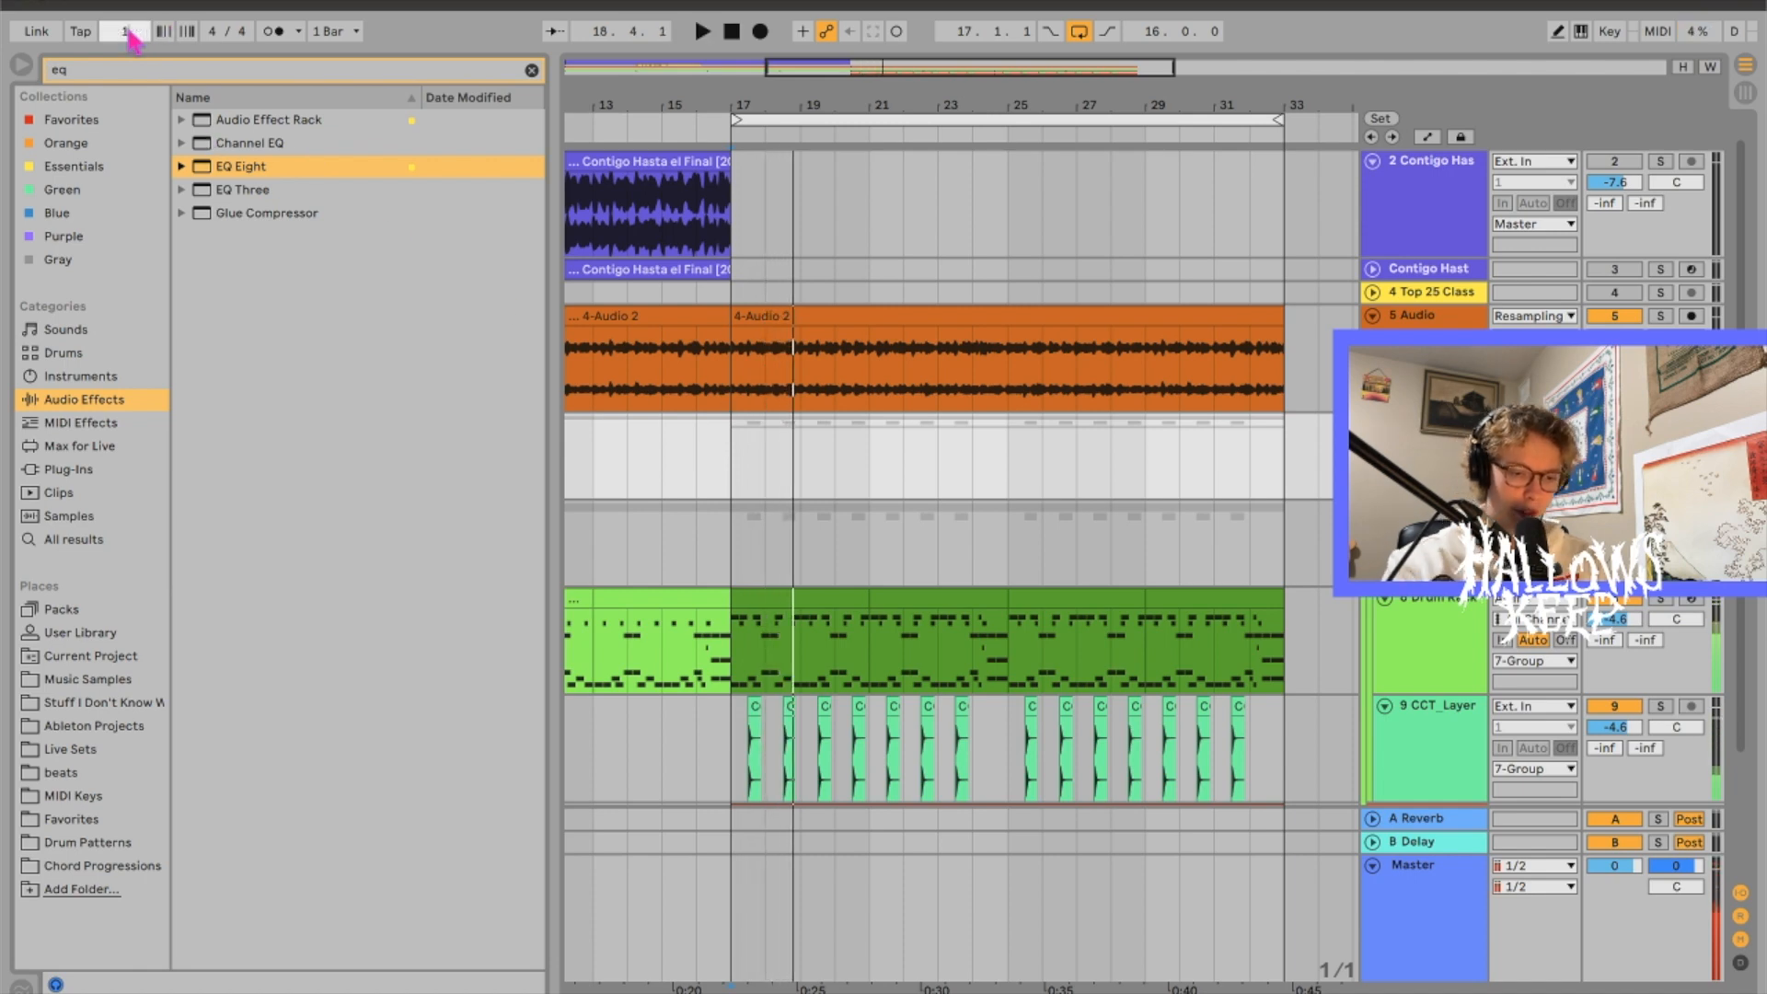
click(135, 33)
text(170)
key(Return)
key(space)
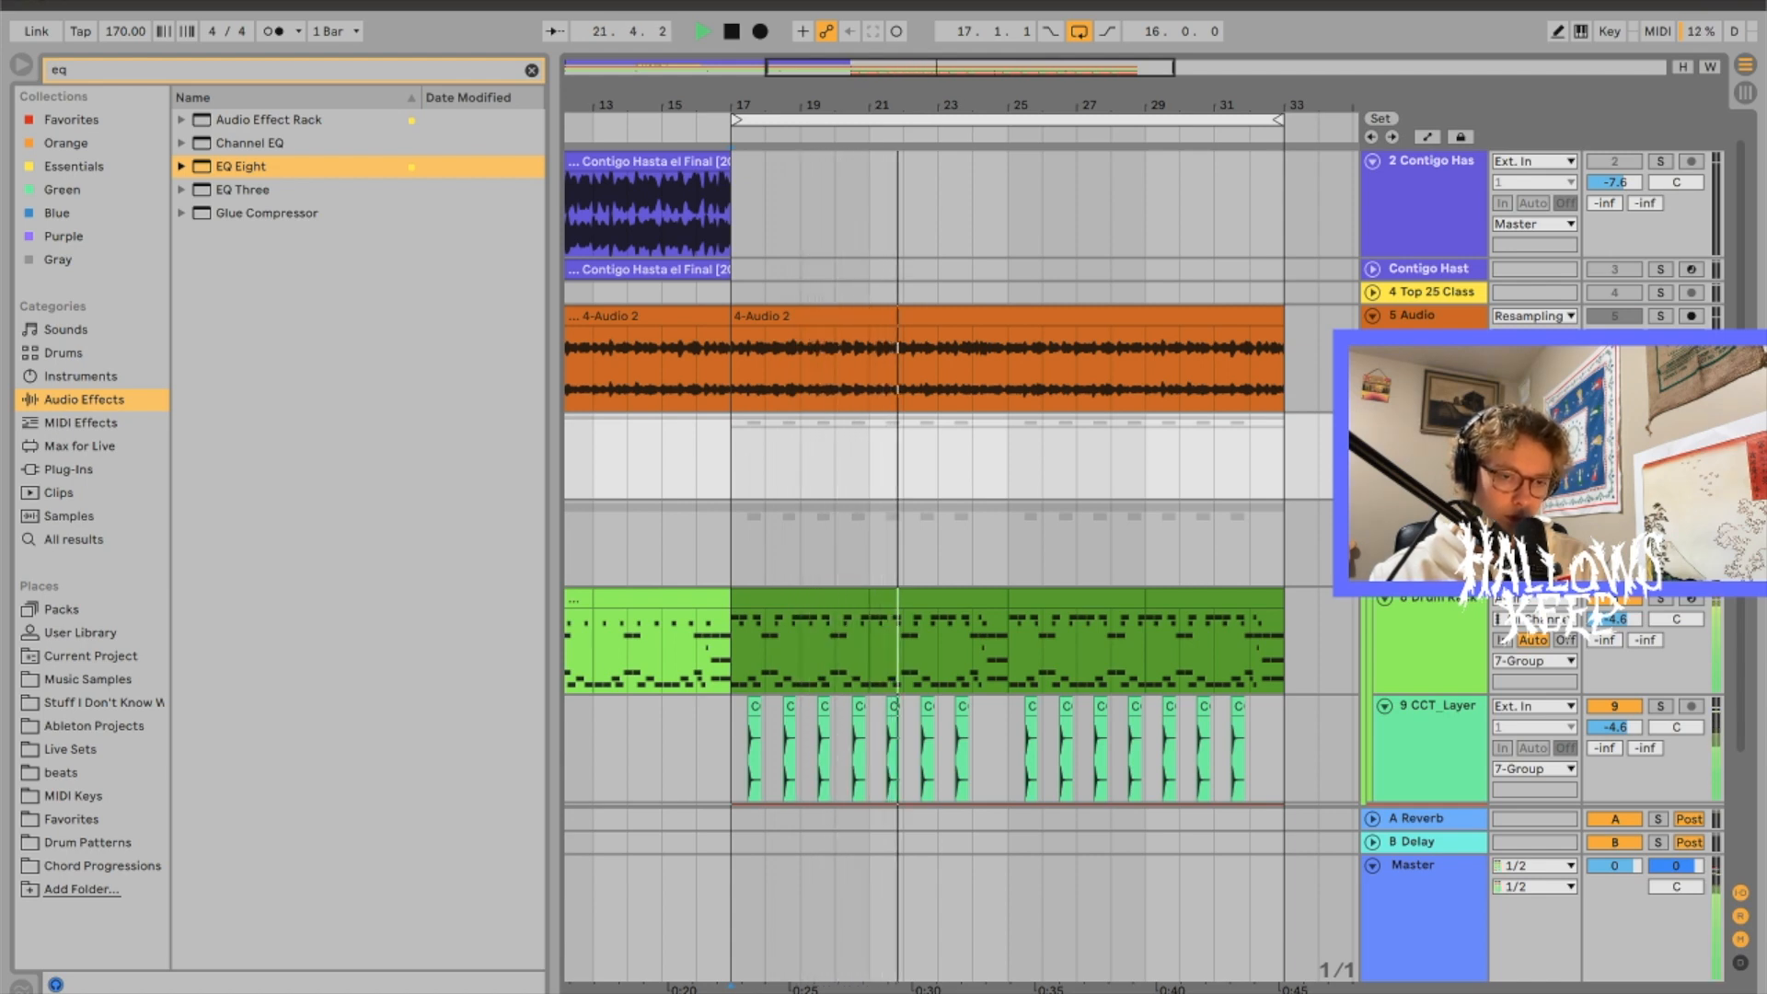
Step: Turn the resampled audio track back on and play the arrangement with bars 1 to 32 looped
click(1614, 315)
scroll(864, 379, down, 7)
click(957, 391)
key(space)
key(super+Tab)
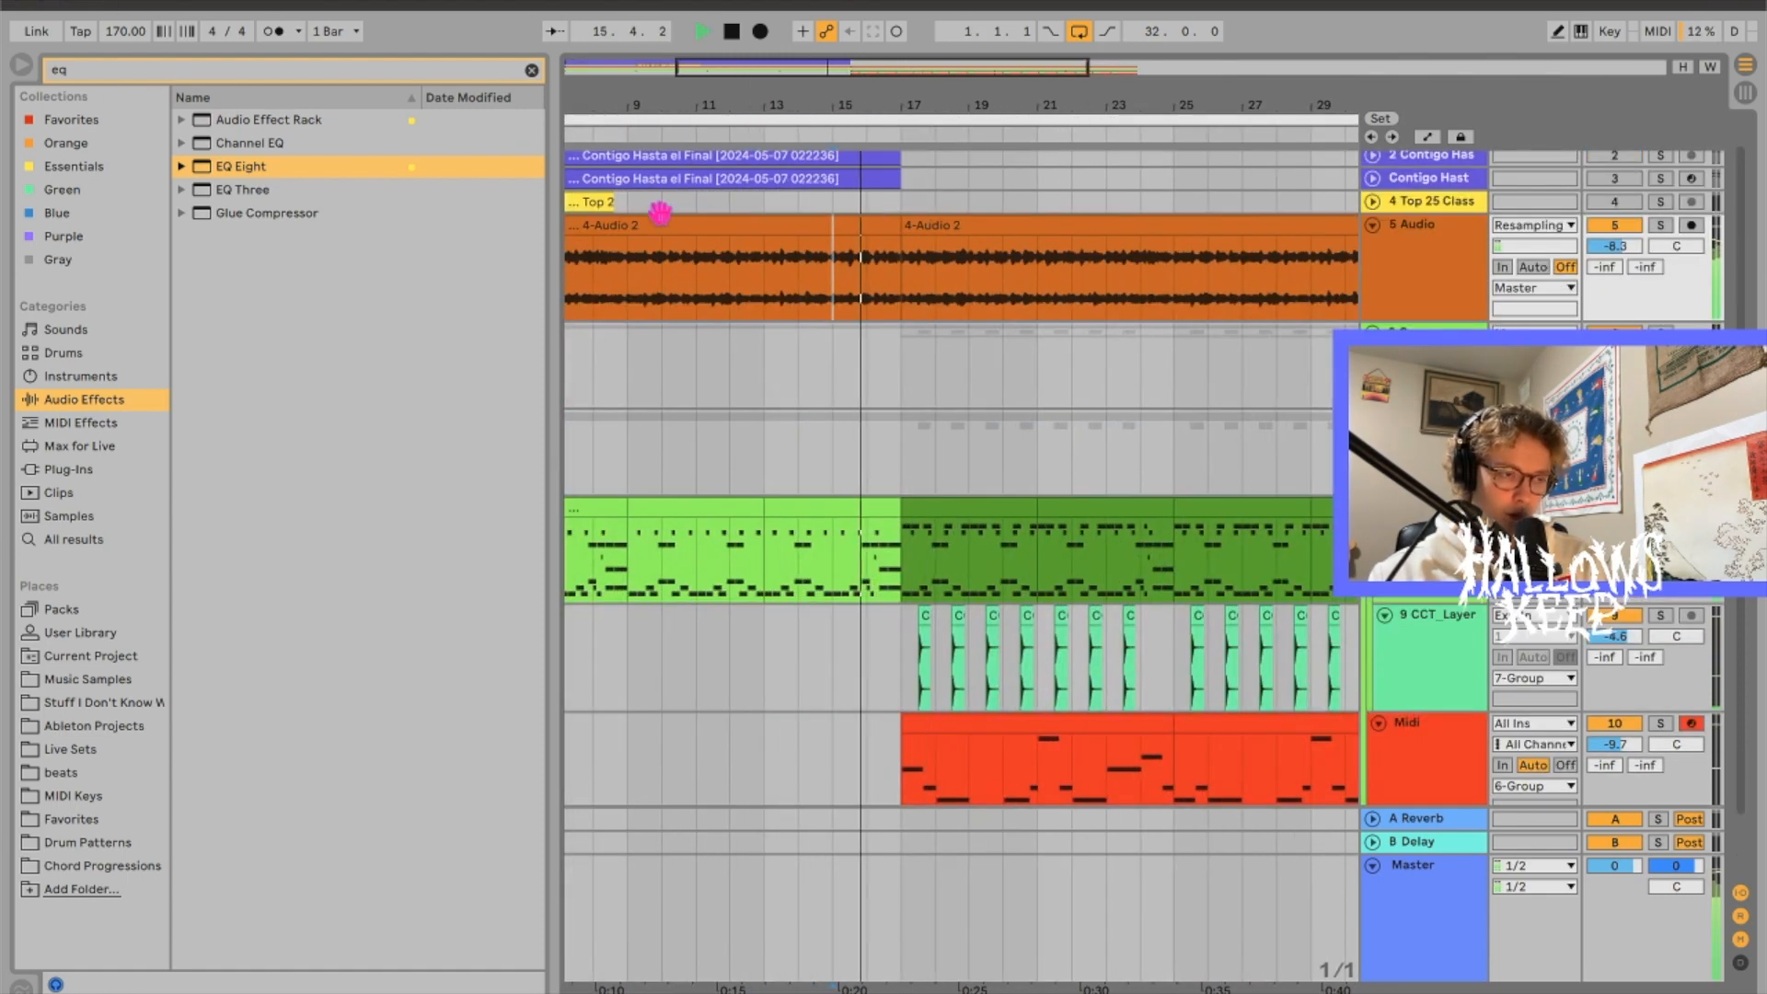
Step: Search the library for "fill" and audition the [SKDF] 128 Fill samples
click(213, 74)
text(drum fi)
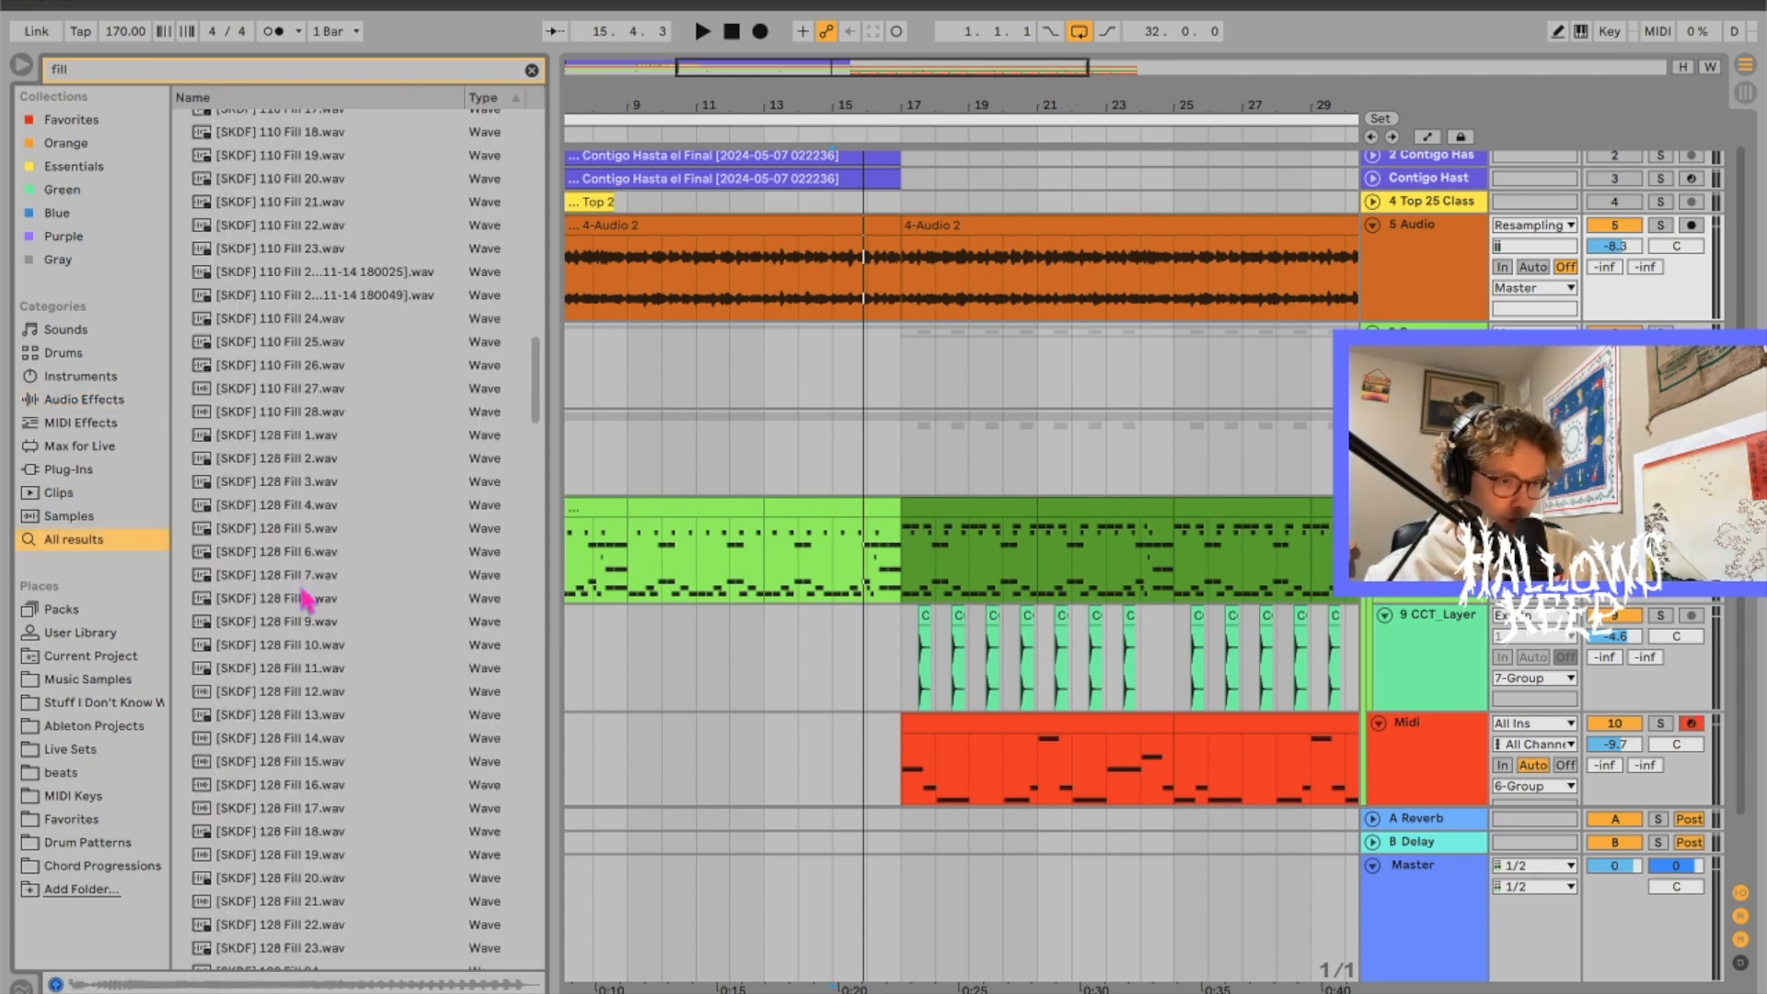
click(305, 553)
key(Up)
key(Up)
key(Up)
click(300, 505)
click(301, 483)
click(306, 623)
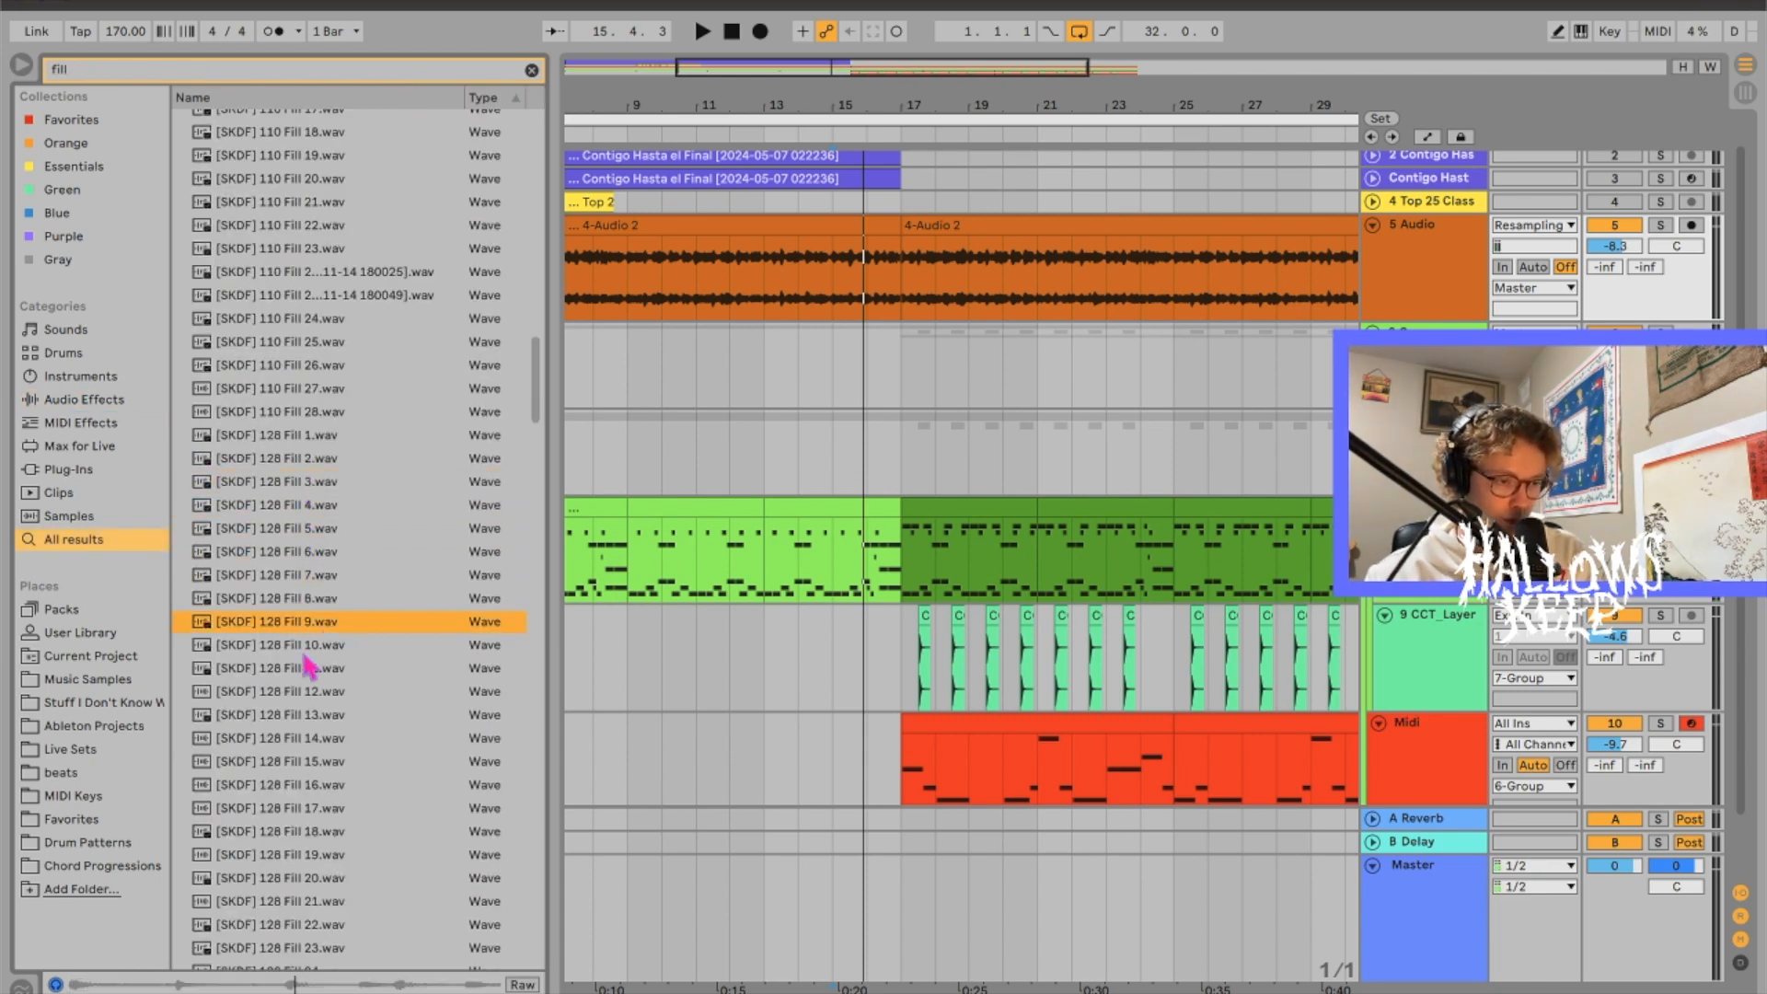
Step: Audition more drum fill samples further down the search results, as far as the Cymatics Terror Fill samples
scroll(303, 663, down, 15)
click(304, 697)
click(297, 744)
click(278, 768)
click(317, 793)
click(337, 814)
drag(317, 837, 899, 402)
scroll(315, 736, down, 3)
click(314, 821)
click(314, 798)
click(314, 842)
scroll(315, 791, down, 10)
click(322, 803)
scroll(324, 799, down, 3)
scroll(329, 792, down, 2)
Step: Place Cymatics - Terror Fill 010.wav across bar 16 on a new audio track, turn on warping and play it in context
drag(312, 567, 918, 654)
scroll(875, 395, up, 5)
key(space)
double_click(918, 653)
key(space)
click(270, 554)
key(space)
drag(947, 163, 1030, 166)
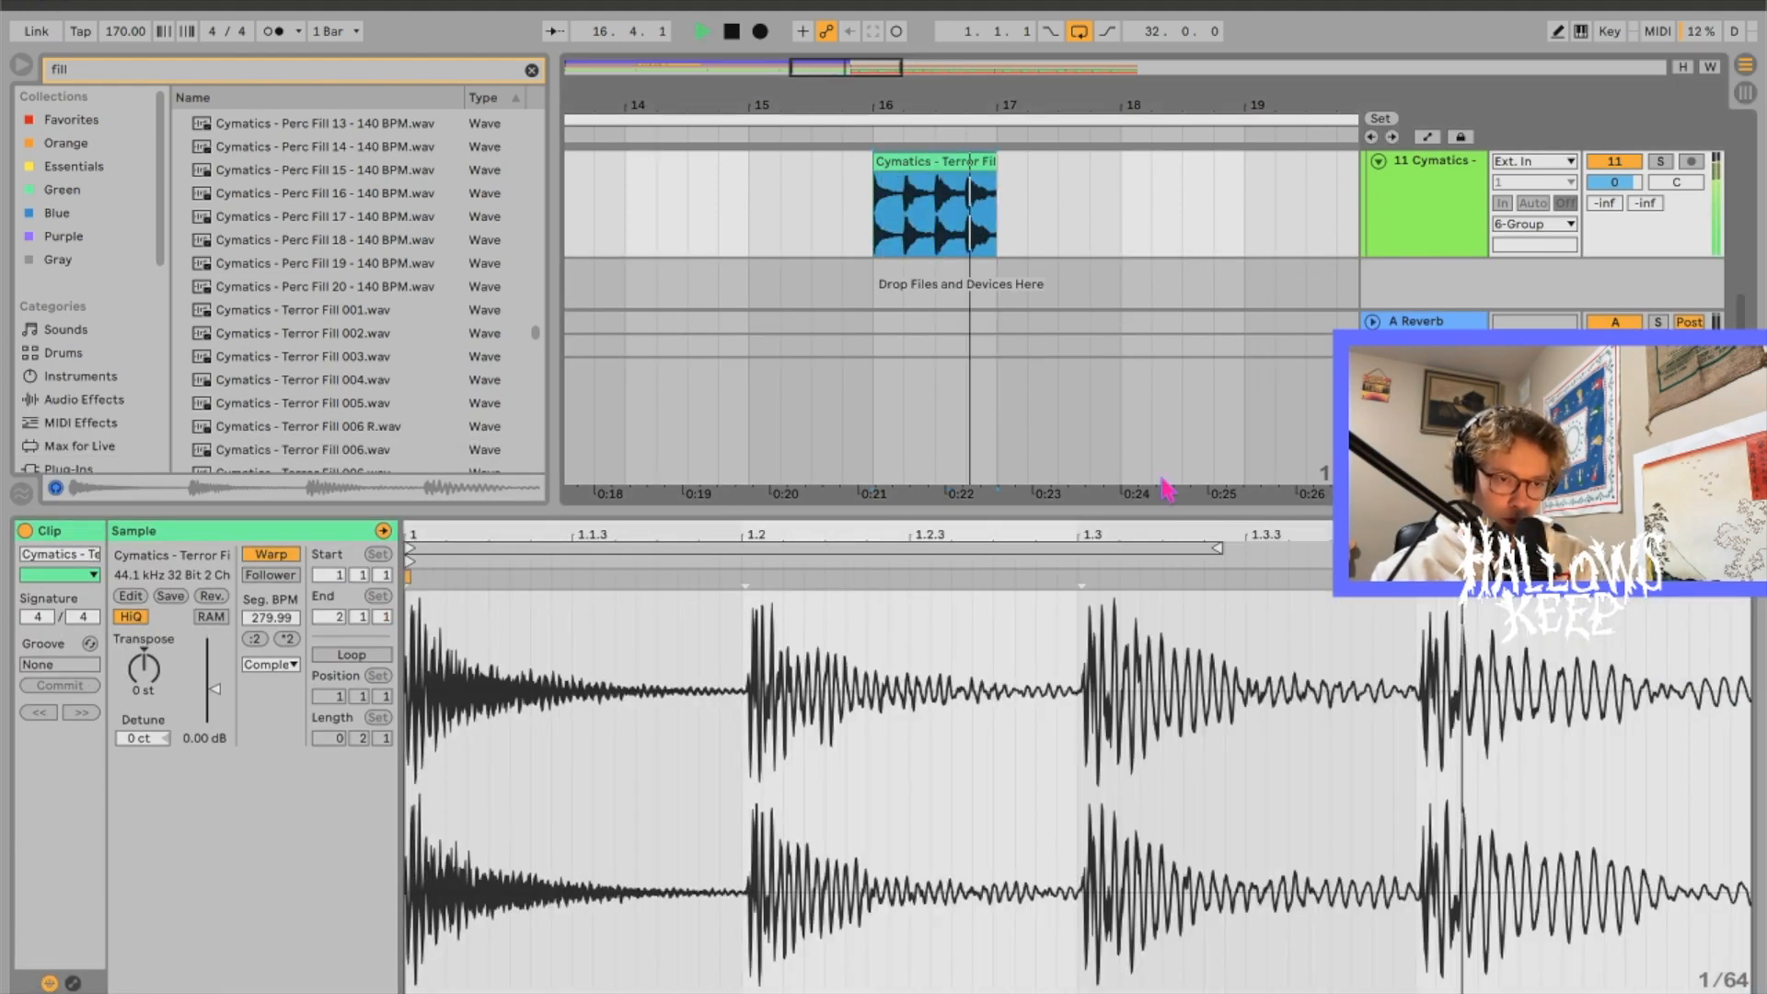
key(ctrl+alt+l)
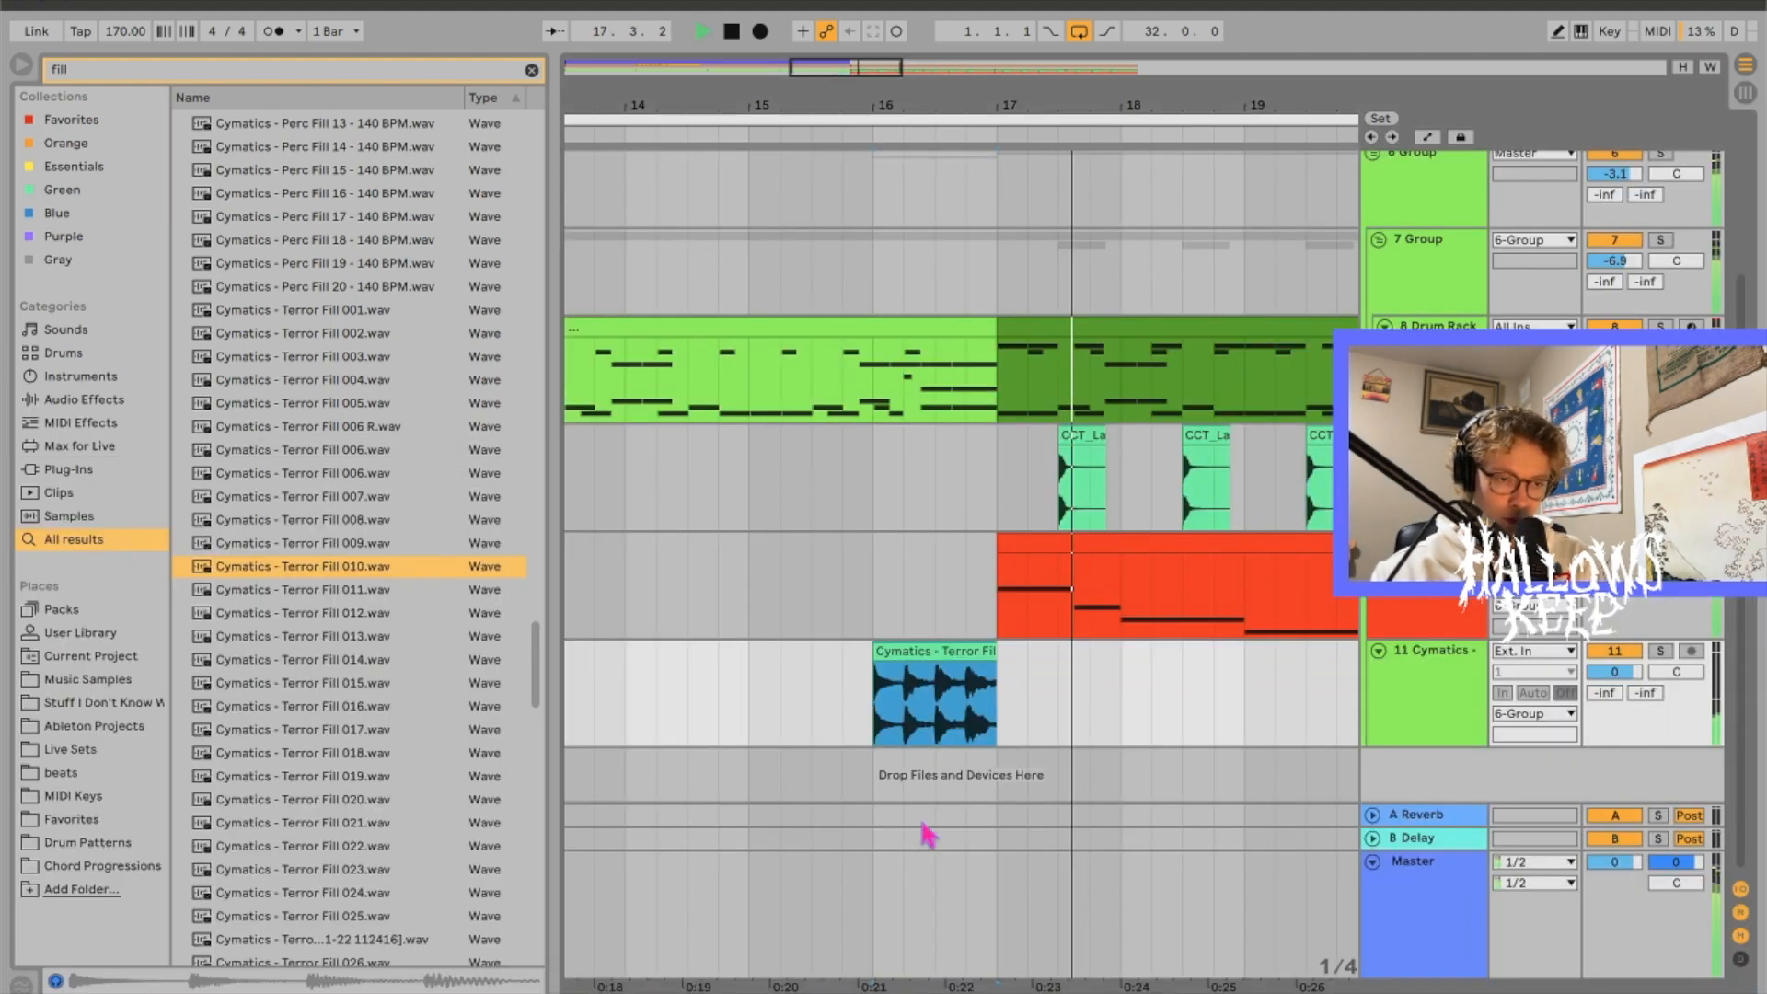
key(space)
key(space)
Step: Duplicate bars 1 to 16 of the fill track so the drum fill repeats in bar 32
click(894, 688)
scroll(895, 686, down, 10)
drag(765, 695, 498, 727)
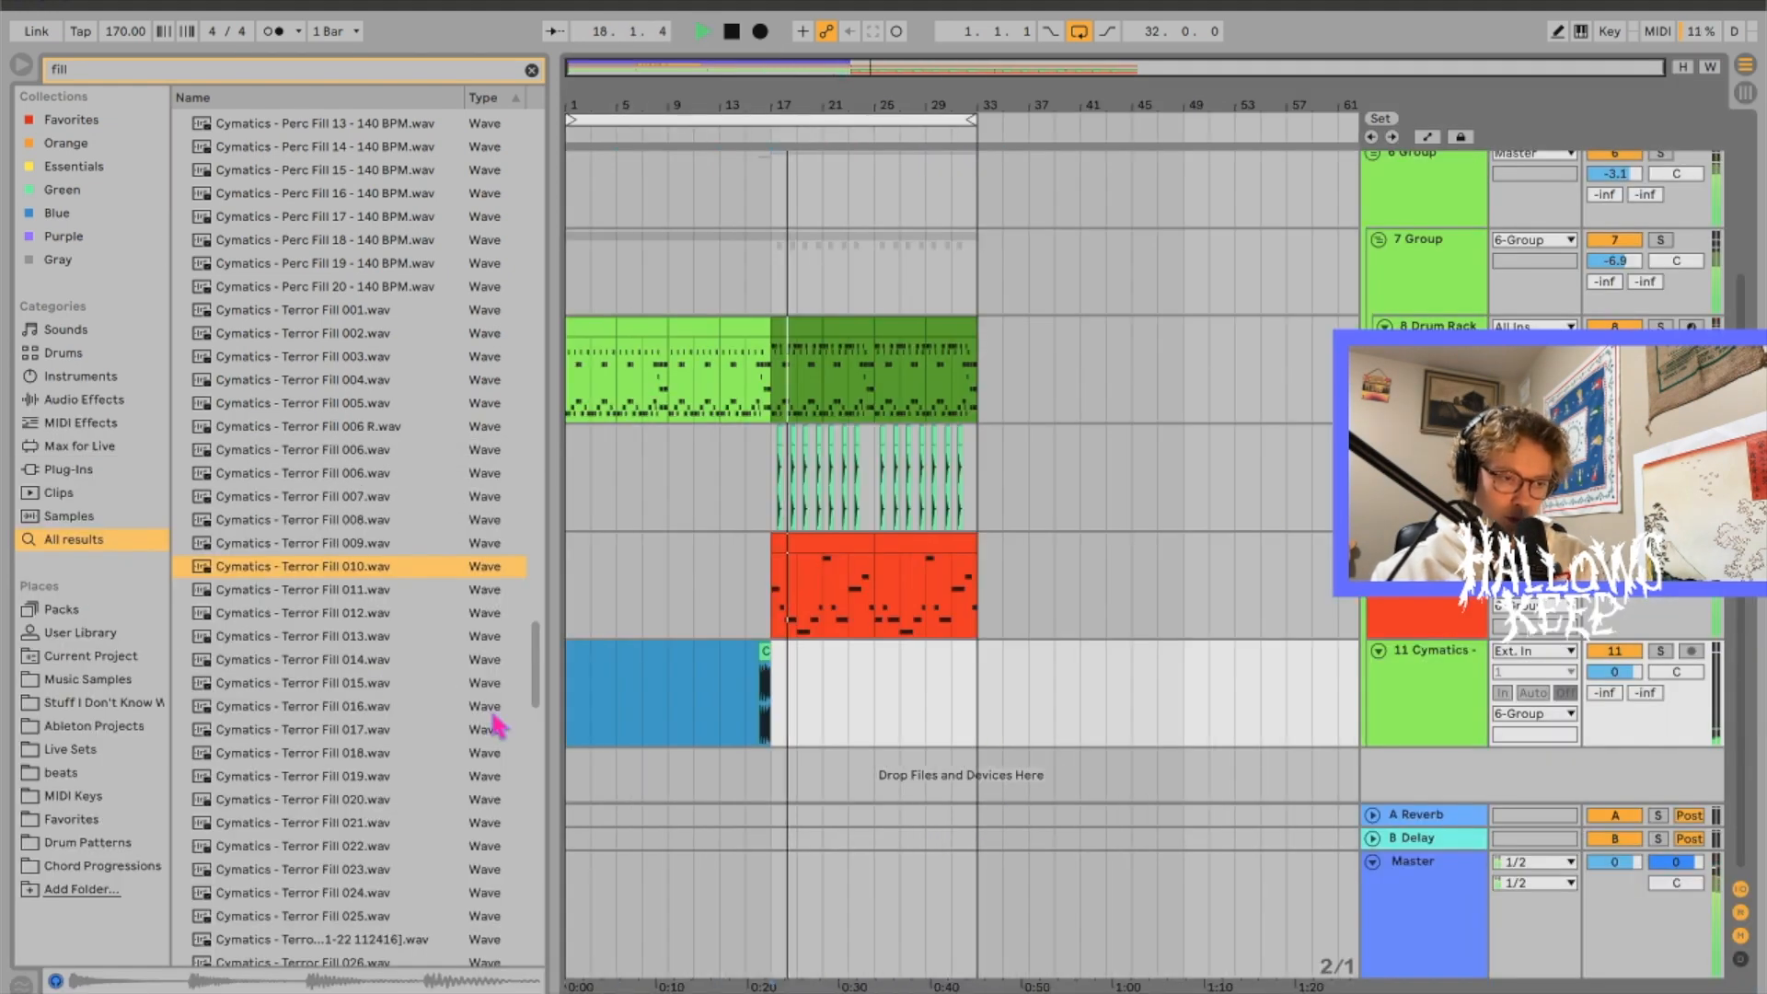
key(ctrl+d)
Step: Search for "ozone" and add Ozone Imager to the drum fill track
click(1422, 681)
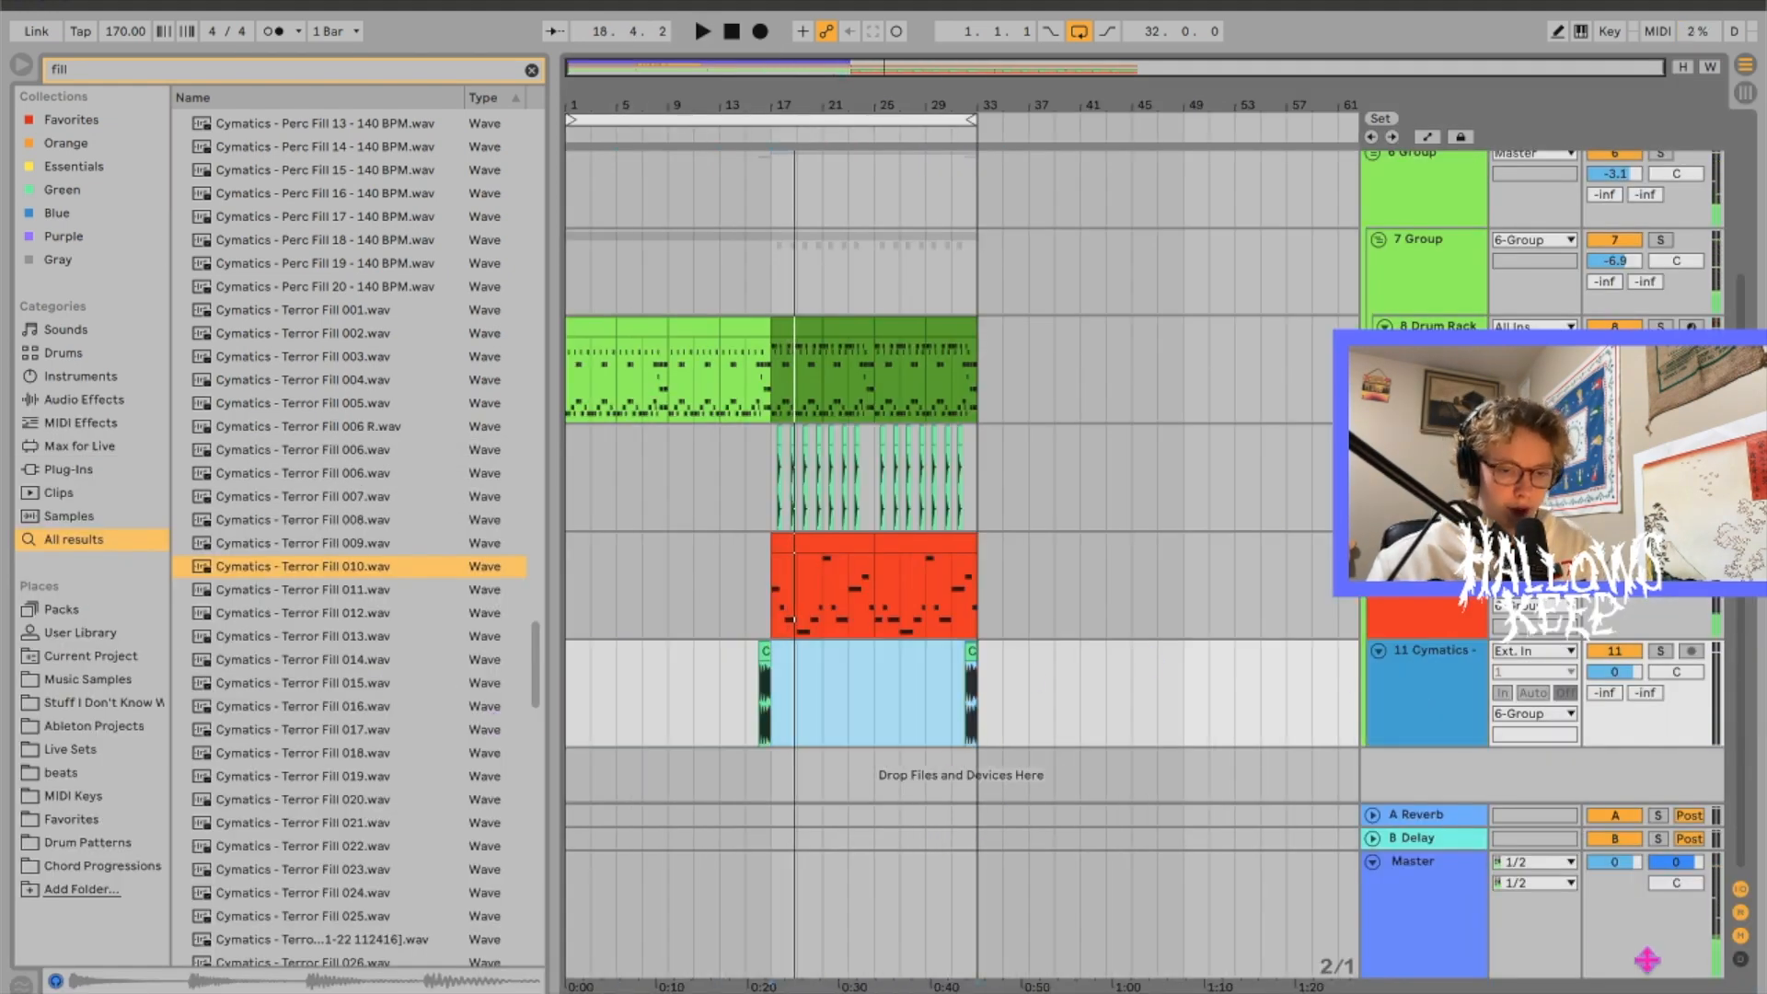
key(ctrl+alt+l)
click(179, 68)
text(ozone)
click(231, 192)
double_click(275, 212)
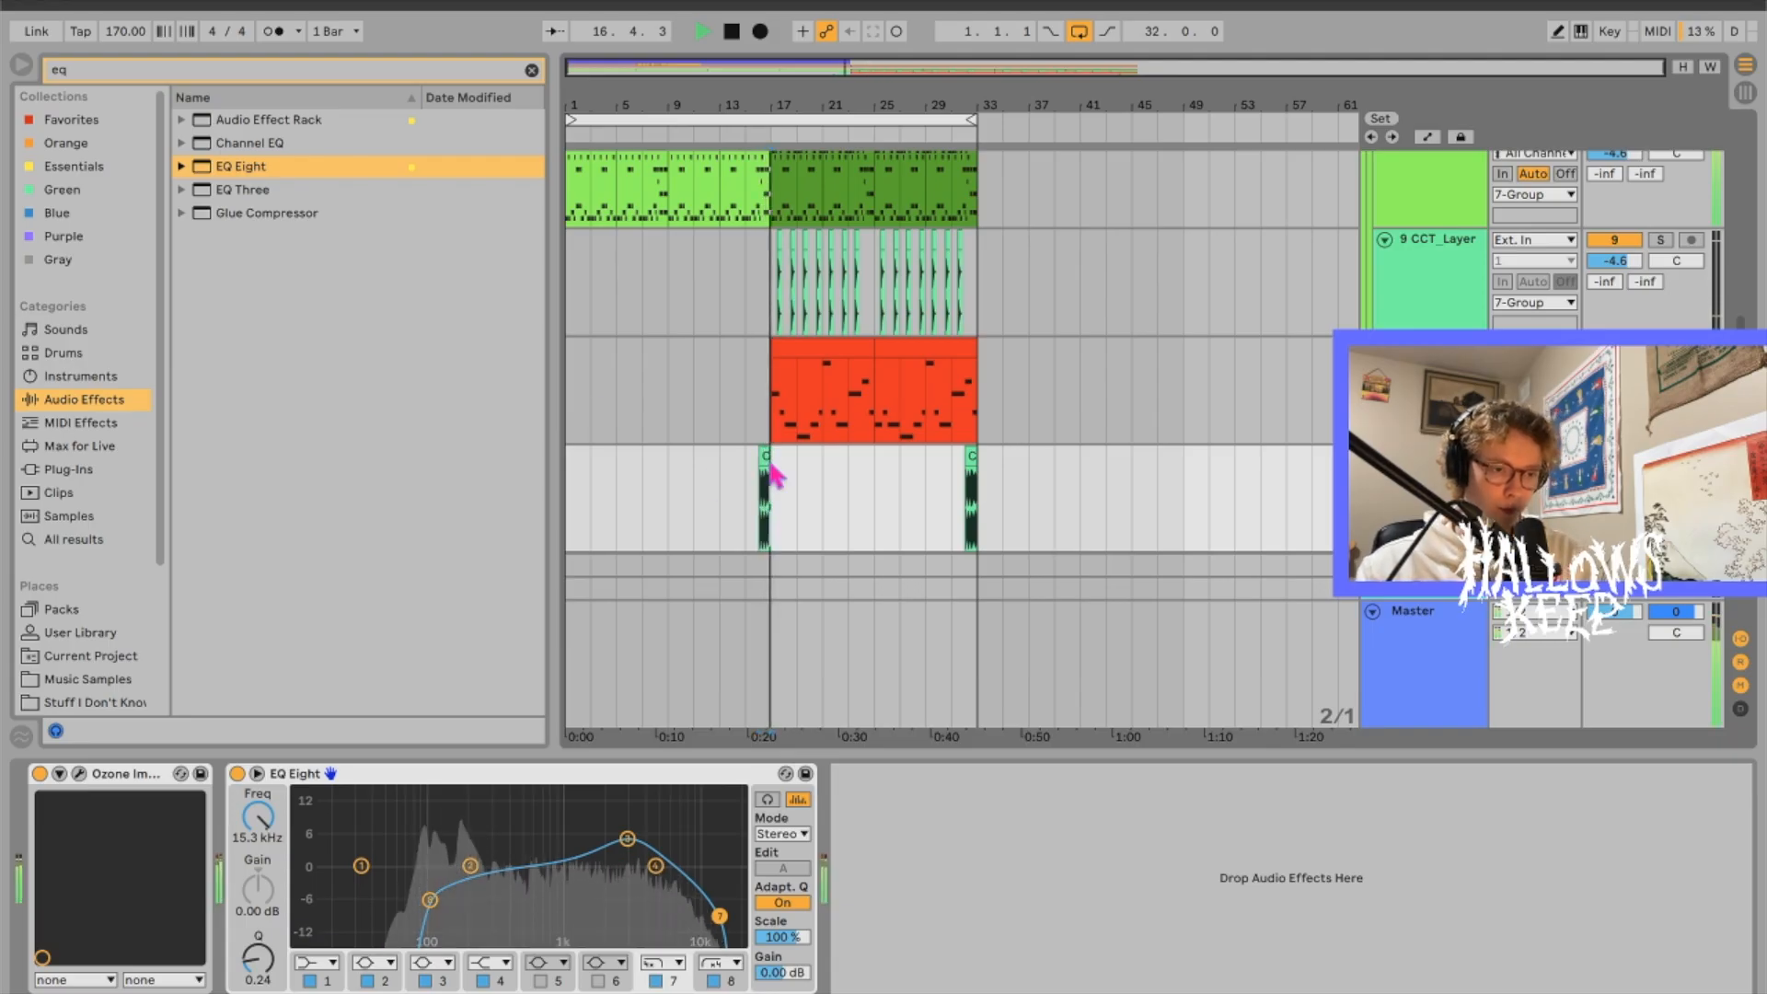
Step: Lower the transposition of the fill clip in bar 16 and play the beat
double_click(765, 460)
drag(143, 667, 143, 681)
key(space)
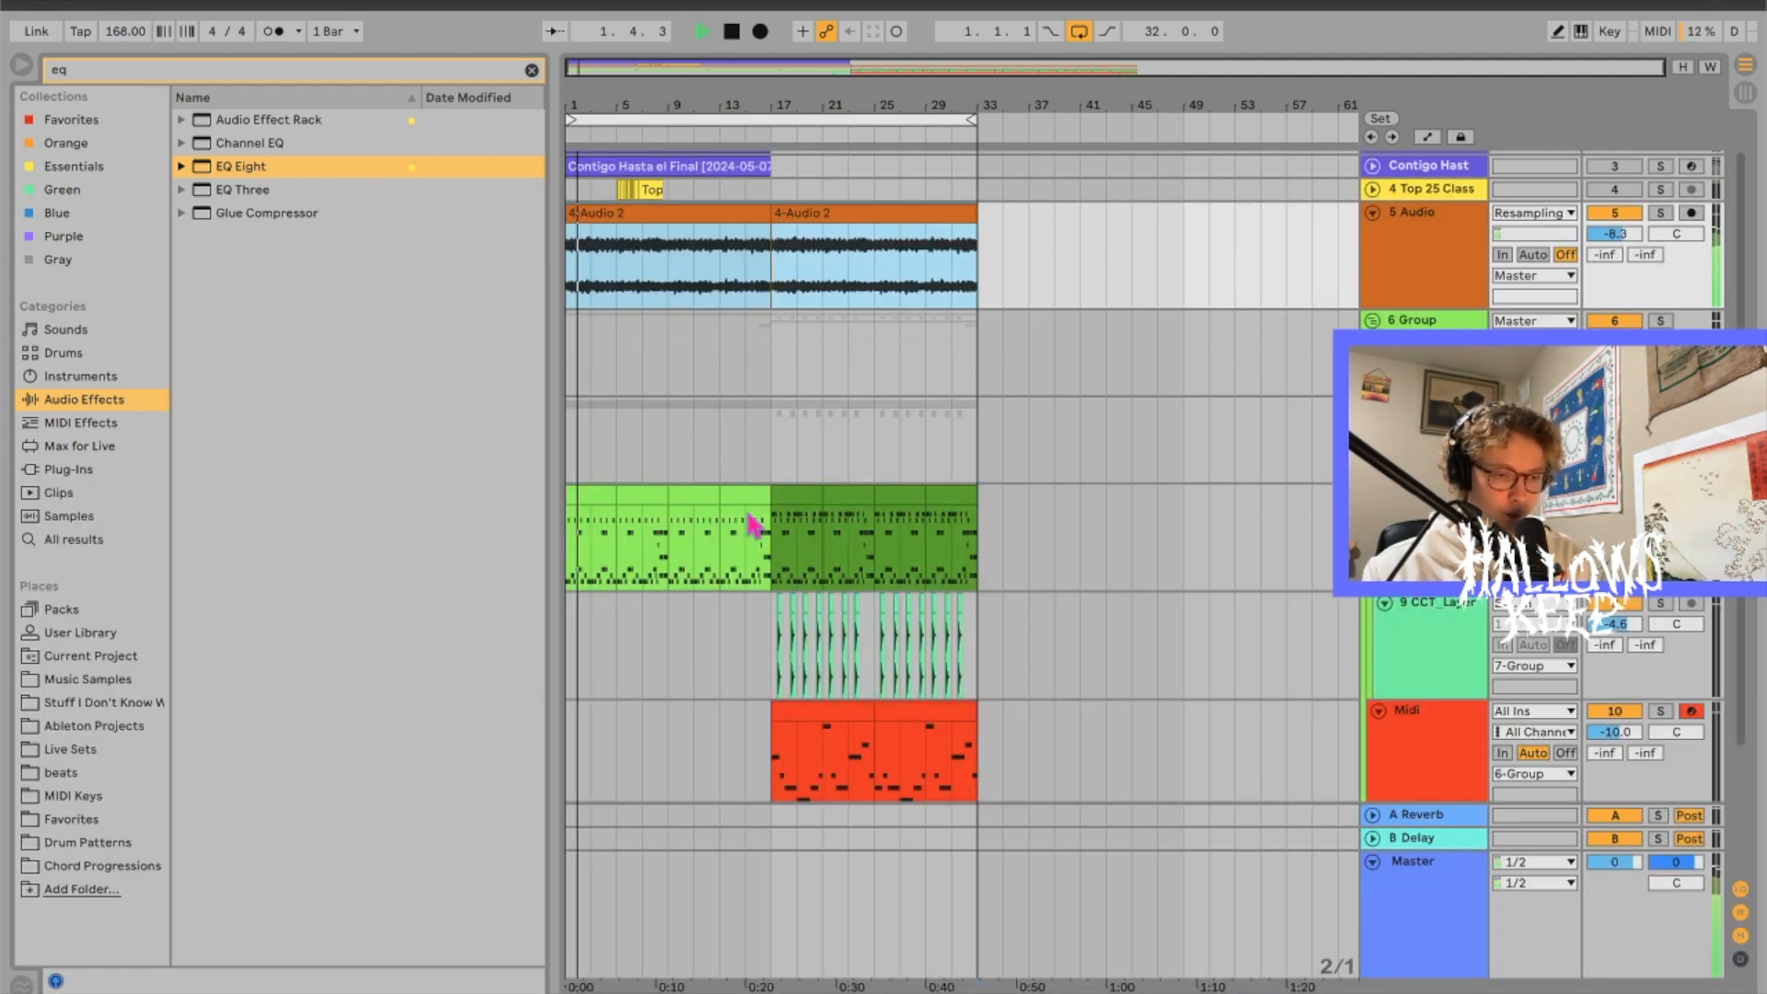
Step: Open the bass line's MIDI clip and examine its notes in the piano roll
double_click(808, 576)
scroll(620, 654, down, 2)
scroll(620, 655, up, 2)
drag(634, 505, 570, 284)
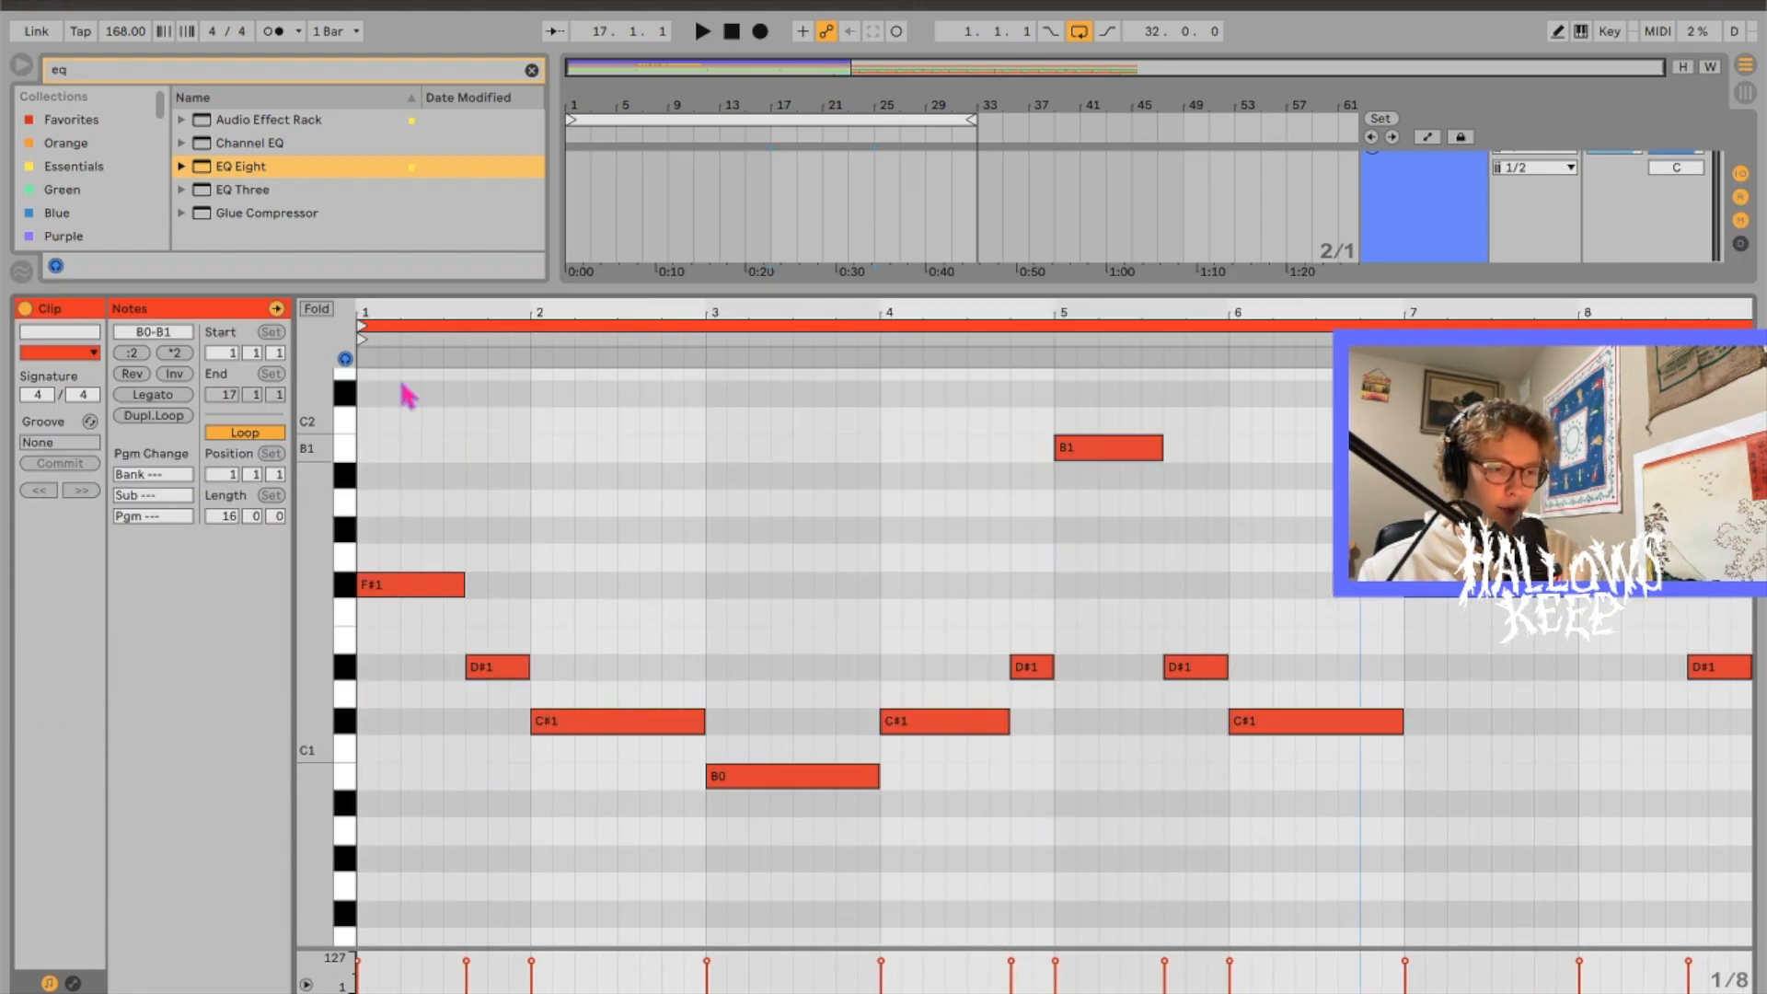
scroll(1573, 887, up, 1)
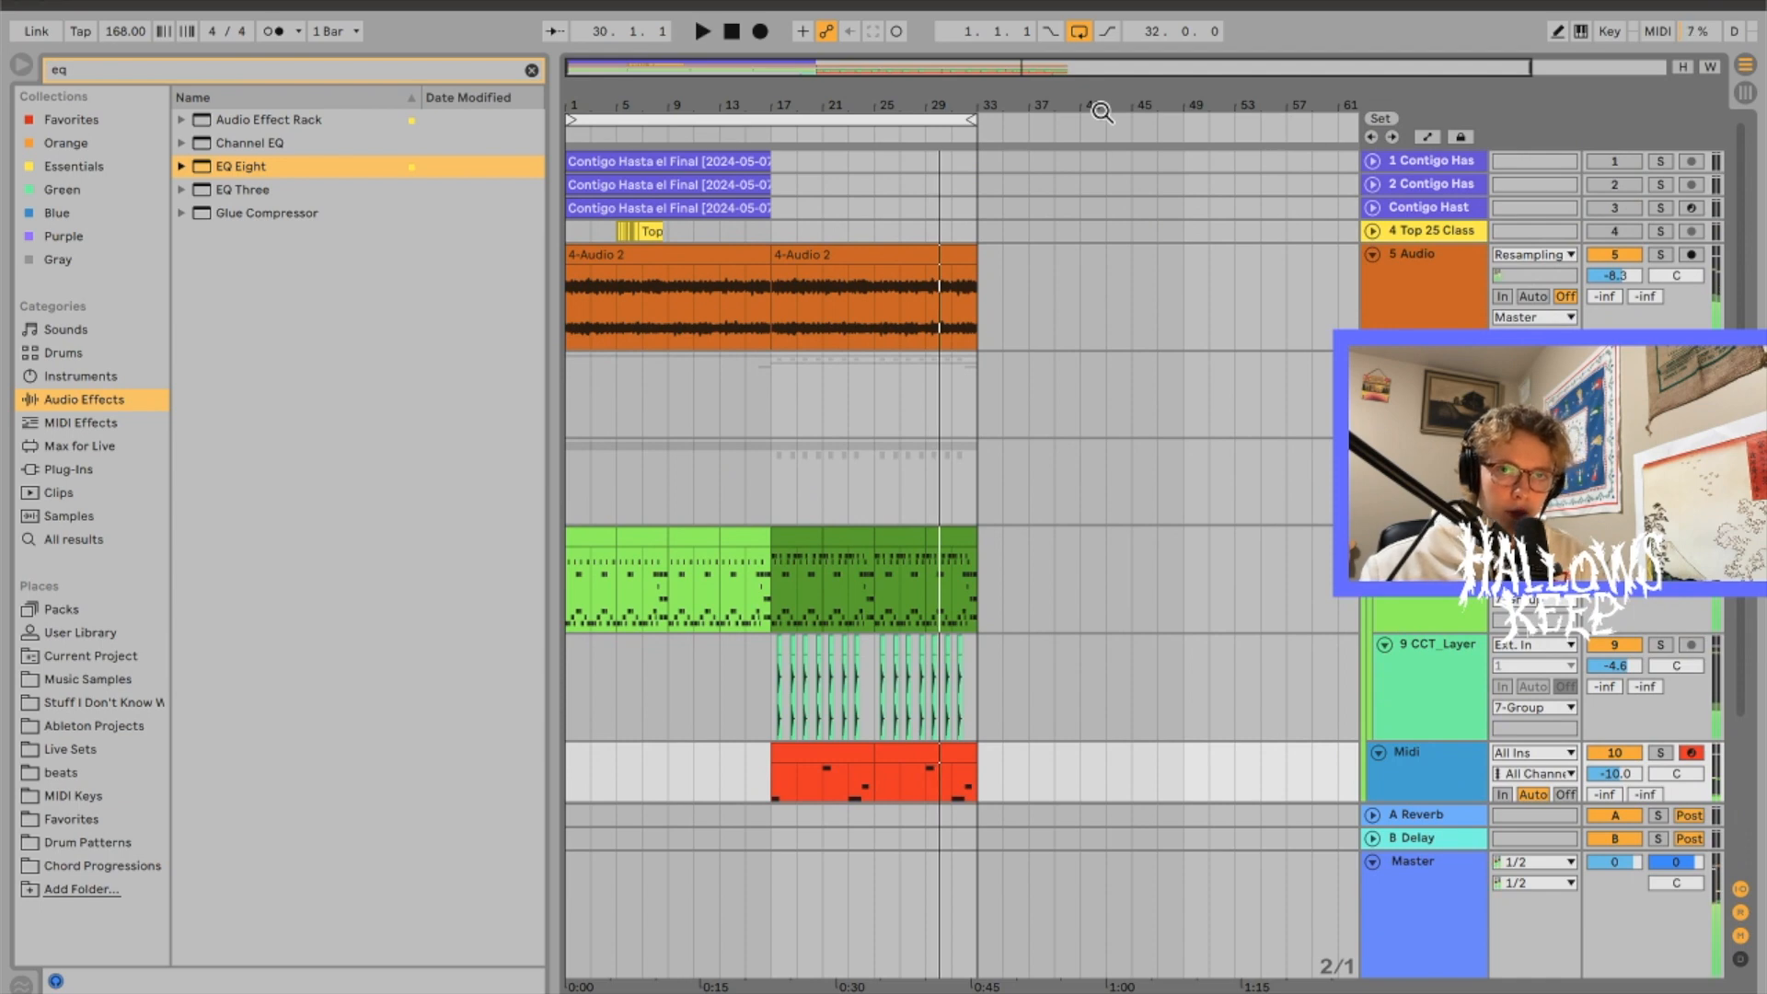
Step: Play the arrangement from bar 1 and stop playback
click(568, 332)
key(space)
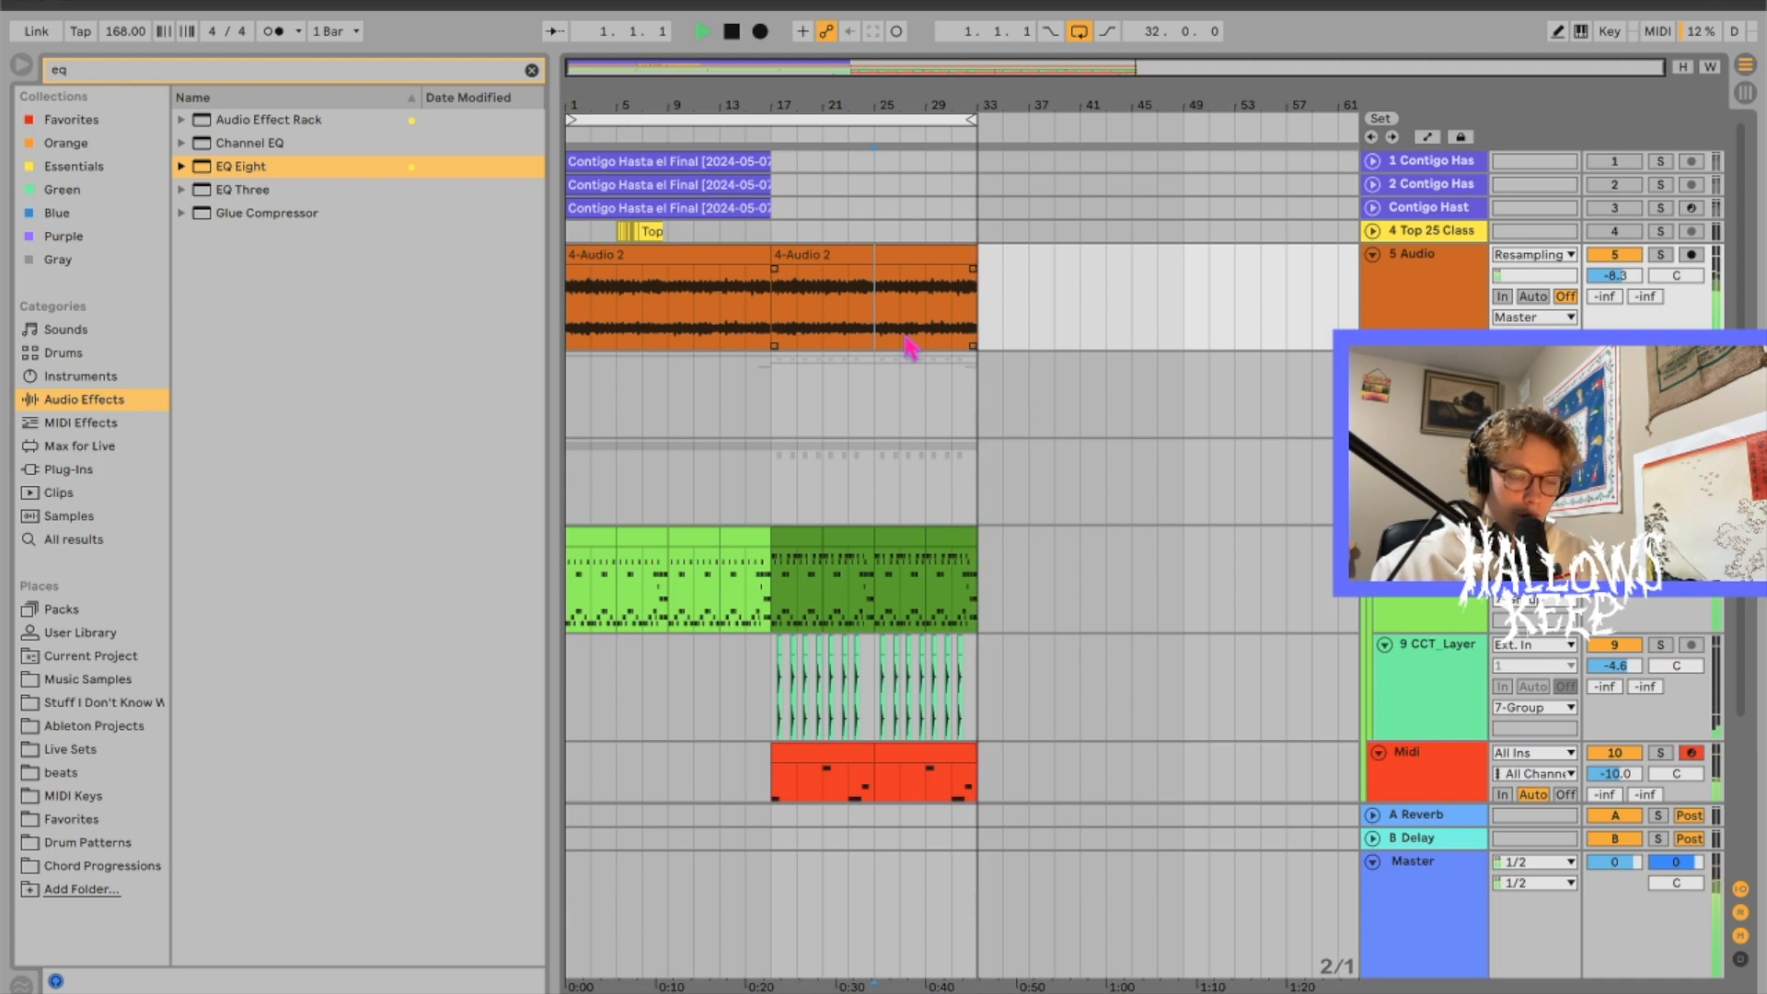
key(space)
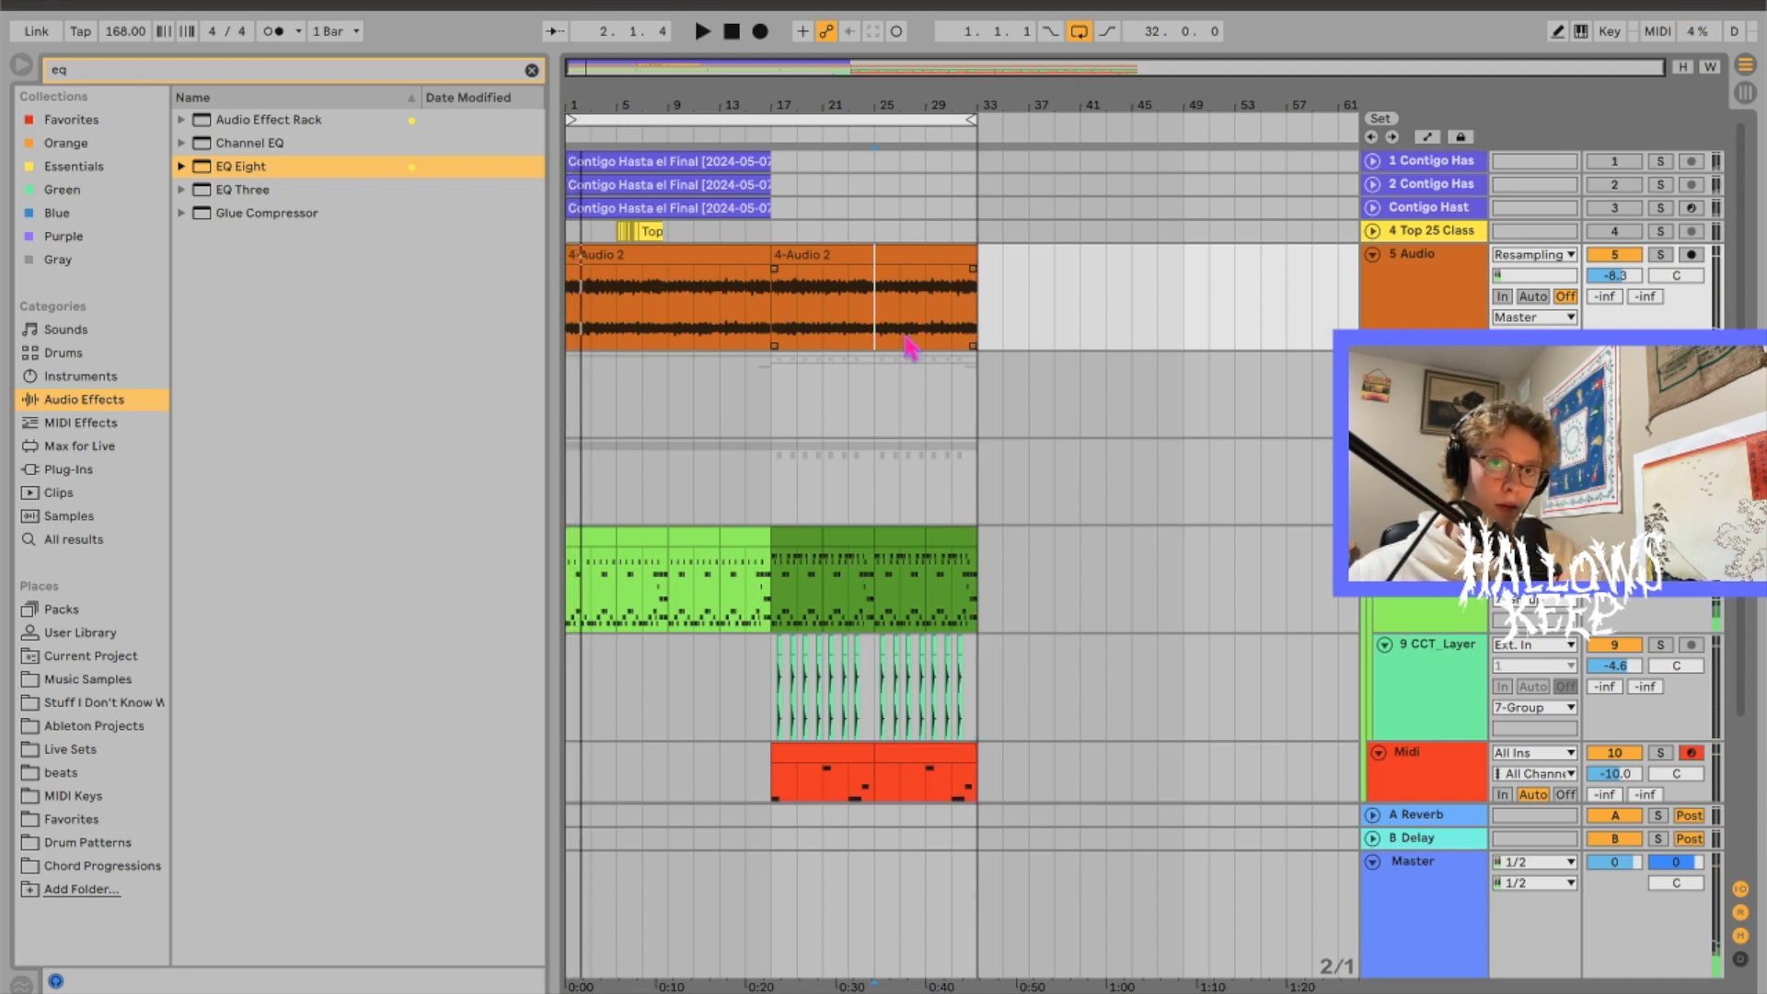
mouse_move(1367, 957)
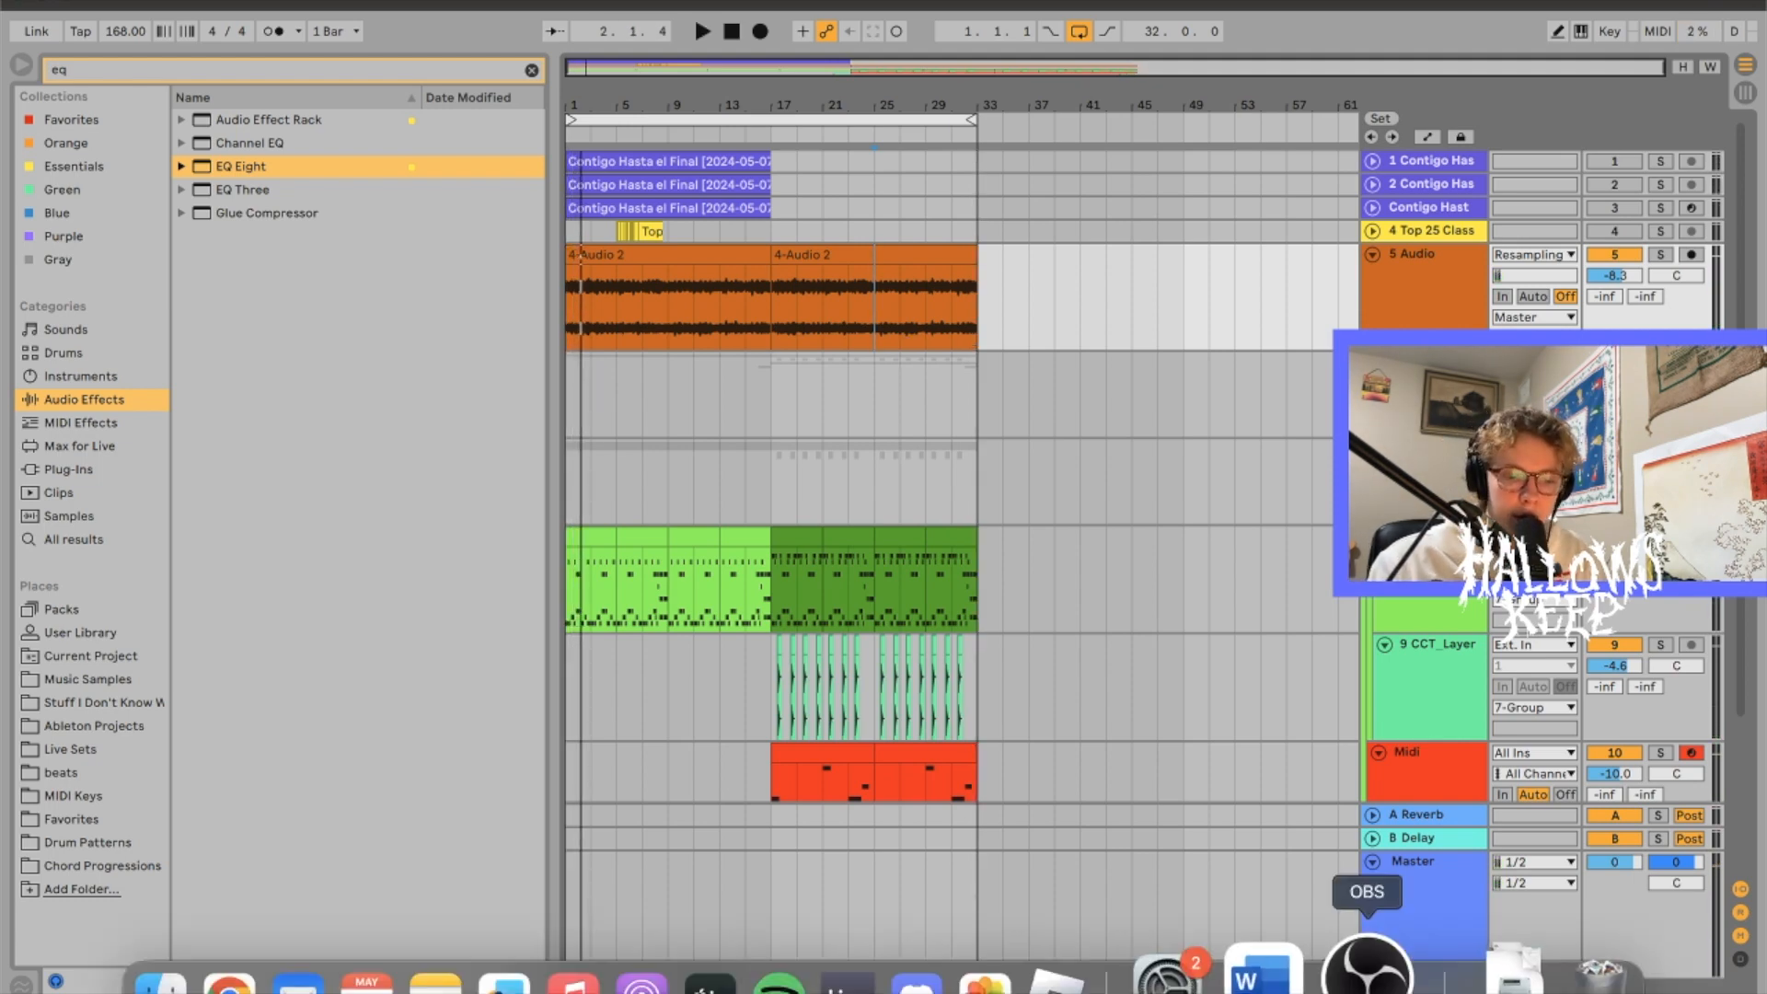